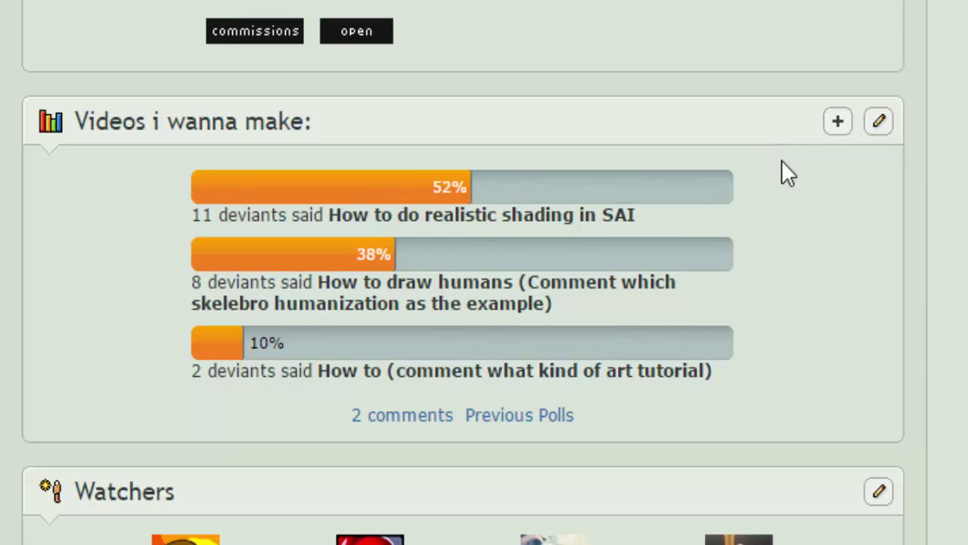
# Highlight the poll option "How to do realistic shading in SAI", and clear the highlight
pyautogui.moveTo(632, 214); pyautogui.dragTo(330, 218)
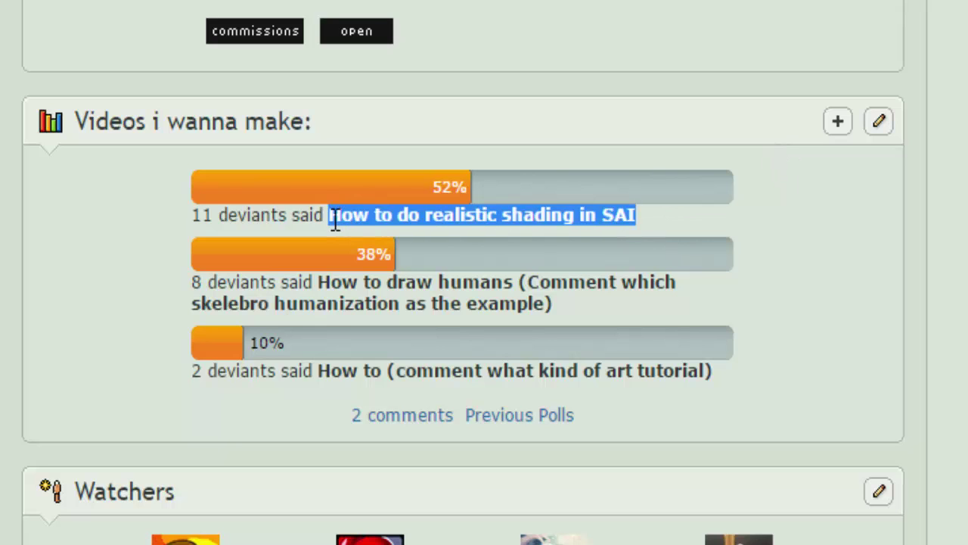
pyautogui.click(859, 235)
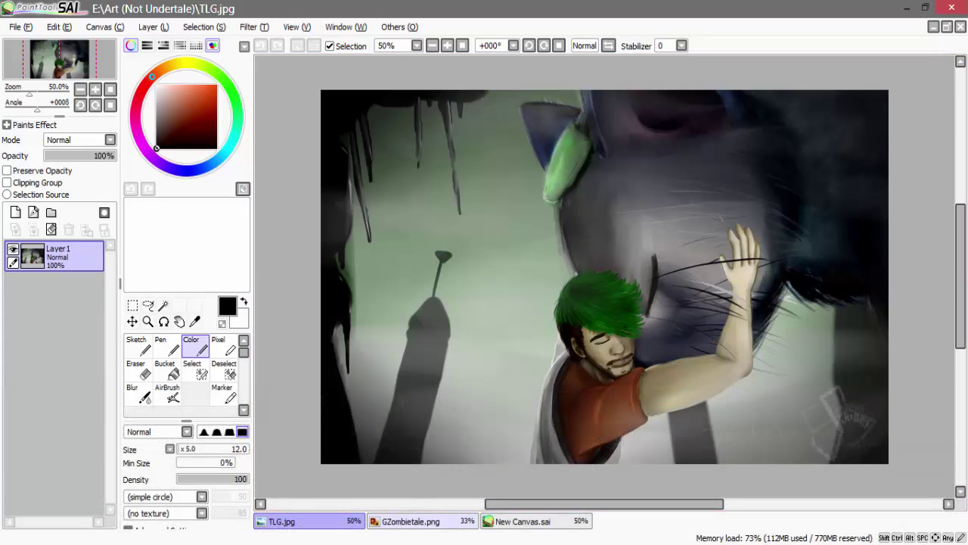
# Switch to PaintTool SAI, compare TLG.jpg with GZombietale.png, and examine the upper part of the TLG.jpg painting at 75% zoom
pyautogui.click(455, 525)
pyautogui.click(353, 521)
pyautogui.click(411, 527)
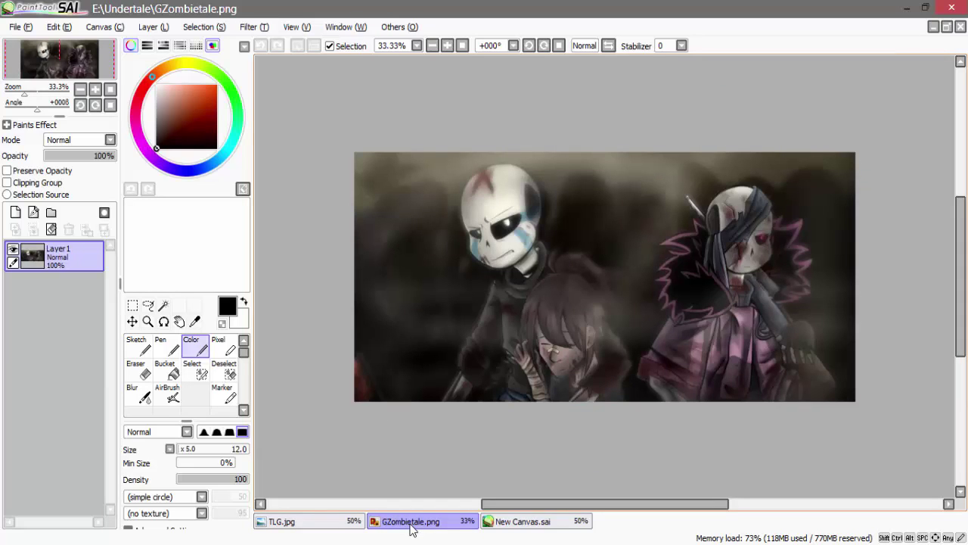
pyautogui.click(347, 523)
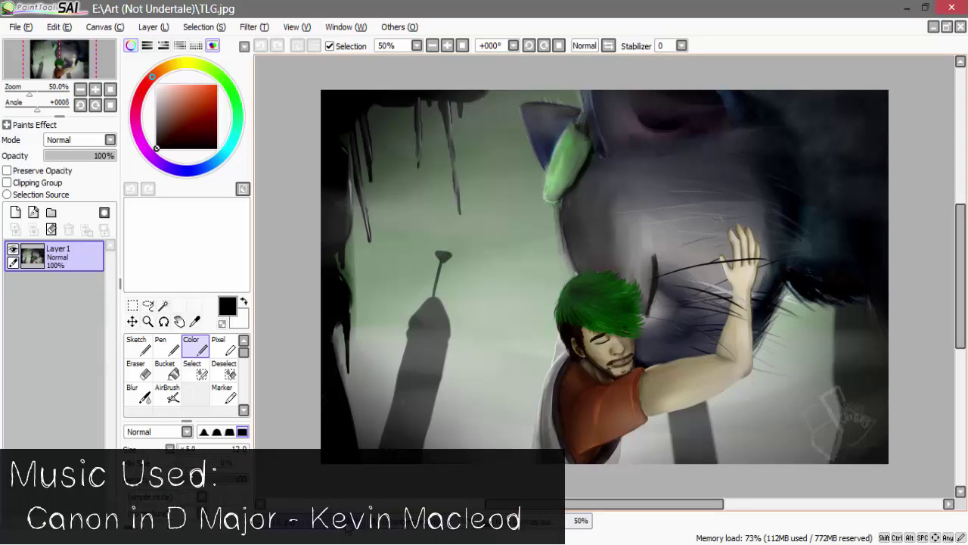
pyautogui.scroll(1, 848, 407)
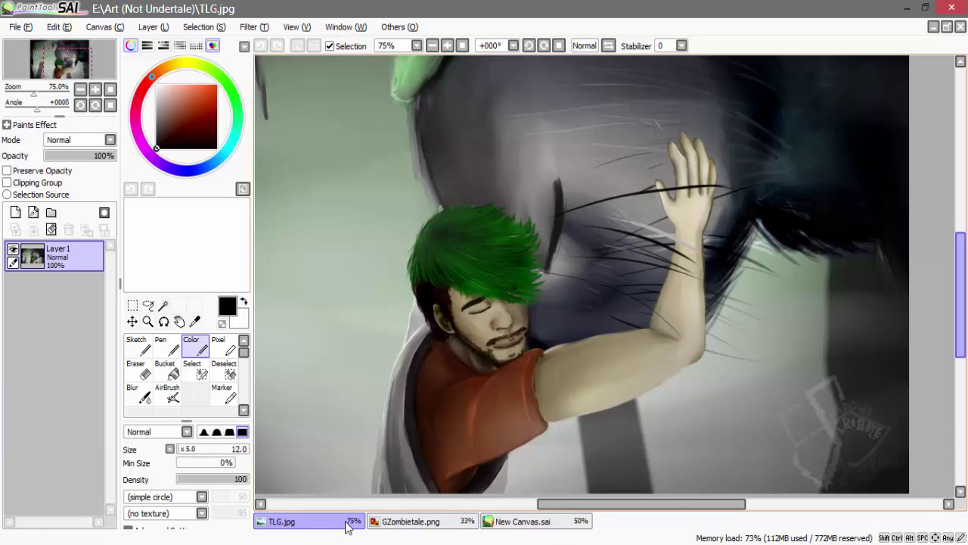
pyautogui.moveTo(961, 301); pyautogui.dragTo(964, 258)
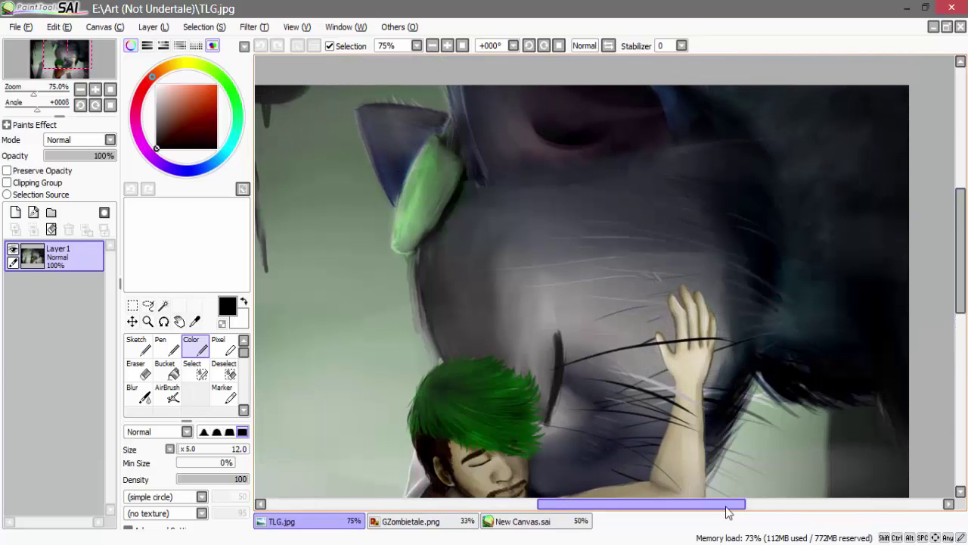
pyautogui.moveTo(725, 504); pyautogui.dragTo(663, 504)
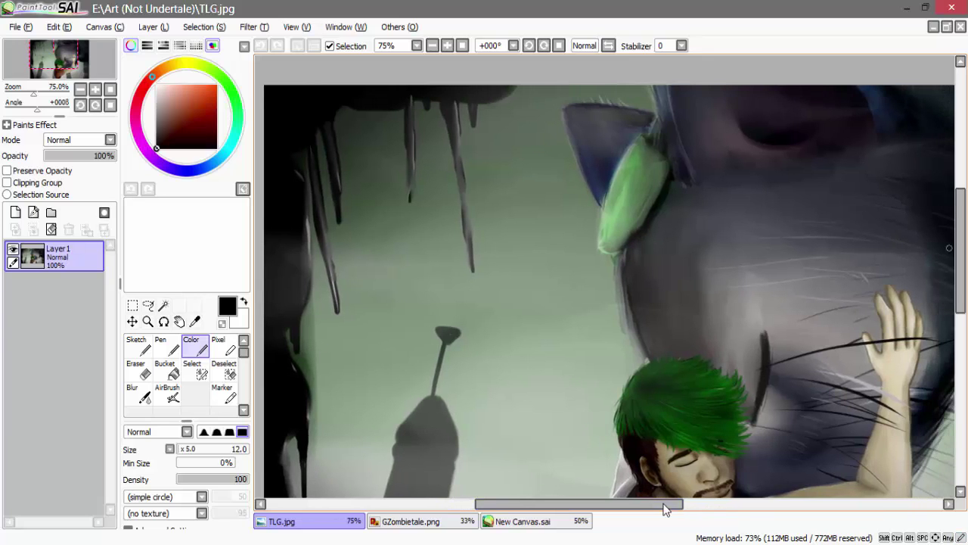
pyautogui.scroll(-5, 666, 484)
# Examine the shading of the figures in GZombietale.png at 50% zoom
pyautogui.click(459, 528)
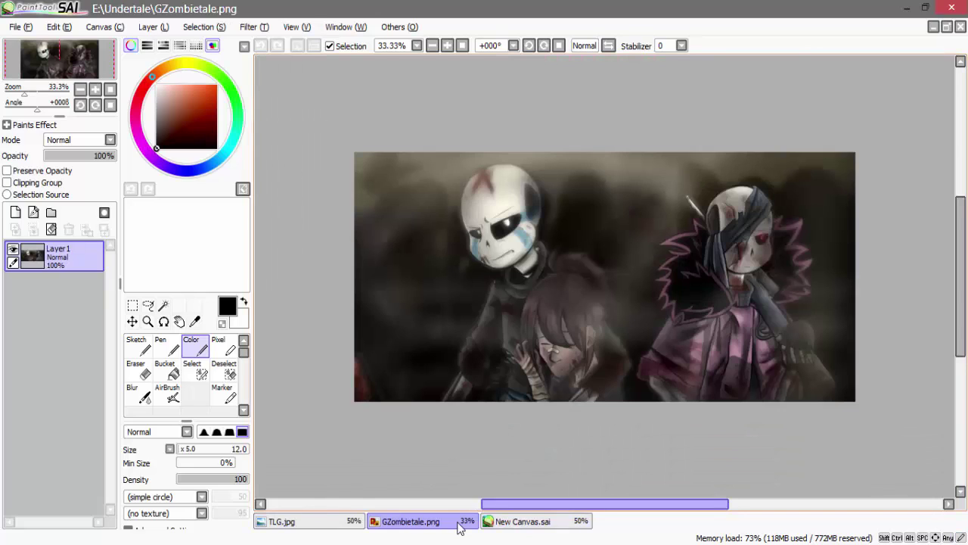
pyautogui.moveTo(623, 513); pyautogui.dragTo(632, 512)
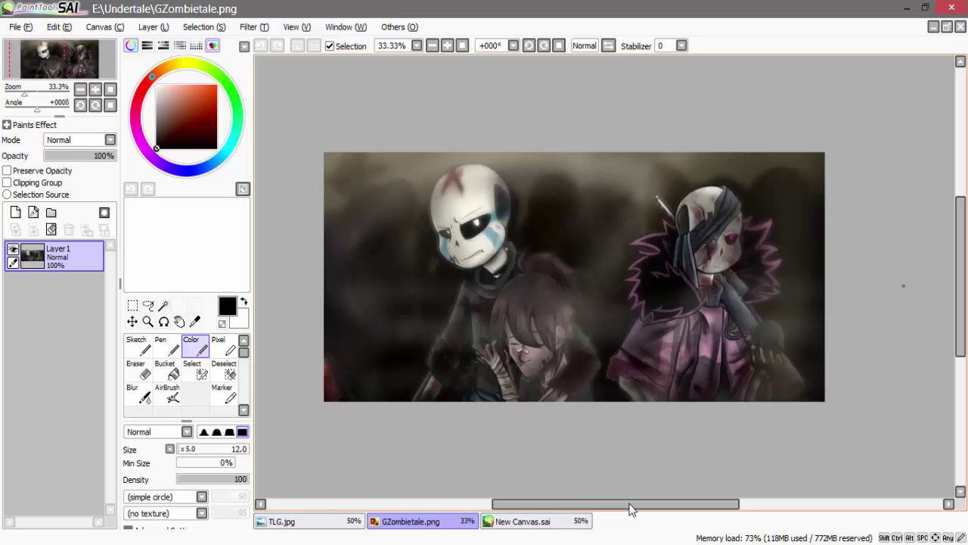
pyautogui.hotkey('ctrl', '+')
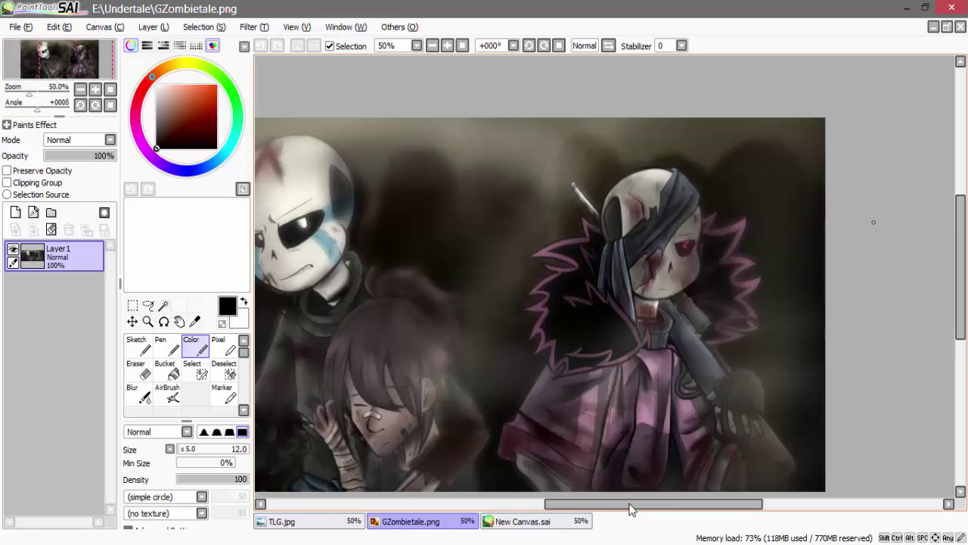
pyautogui.hscroll(-3, 630, 509)
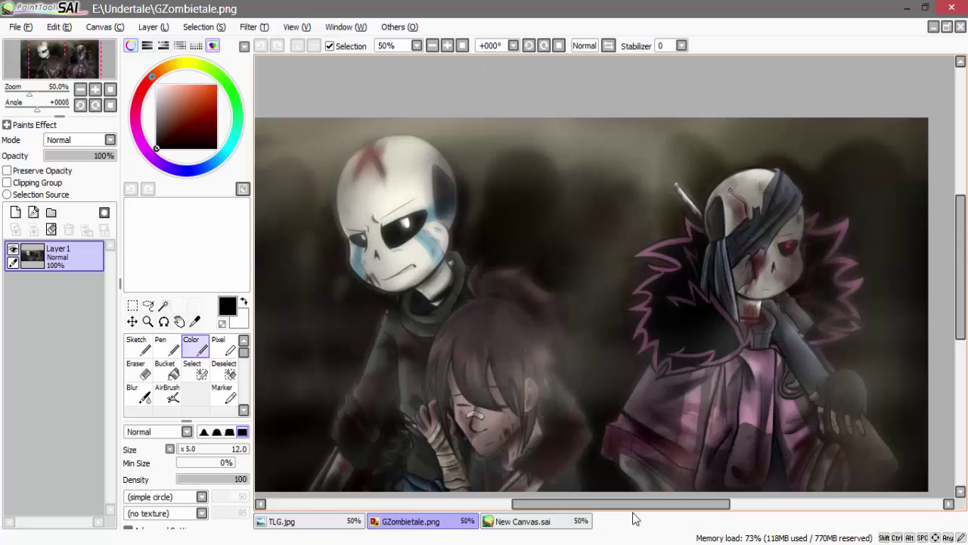
# Add a new layer to GZombietale.png and circle the back of the pink-robed figure's skull in bright red
pyautogui.click(15, 213)
pyautogui.moveTo(189, 120); pyautogui.dragTo(218, 84)
pyautogui.moveTo(151, 77); pyautogui.dragTo(141, 91)
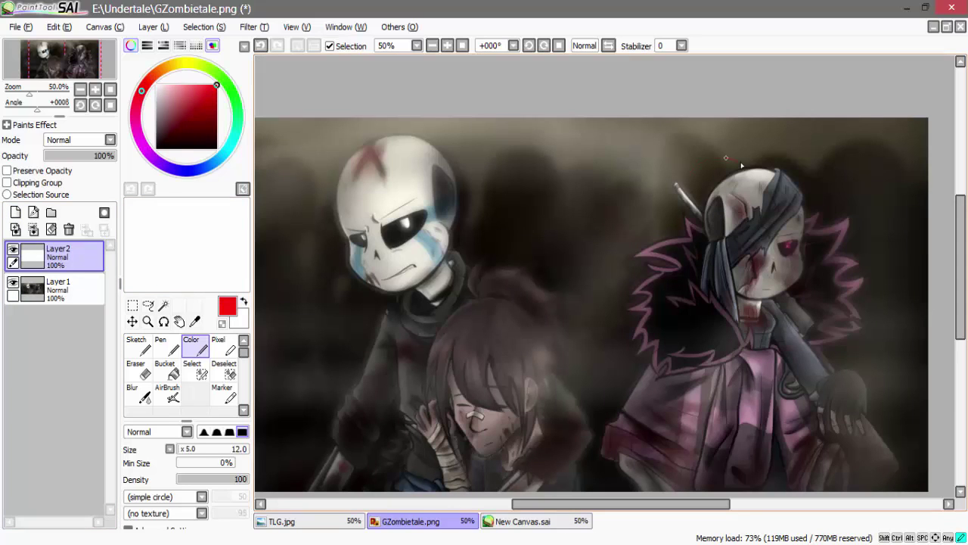
pyautogui.moveTo(707, 168)
pyautogui.mouseDown()
pyautogui.moveTo(741, 166)
pyautogui.moveTo(670, 226)
pyautogui.mouseUp()
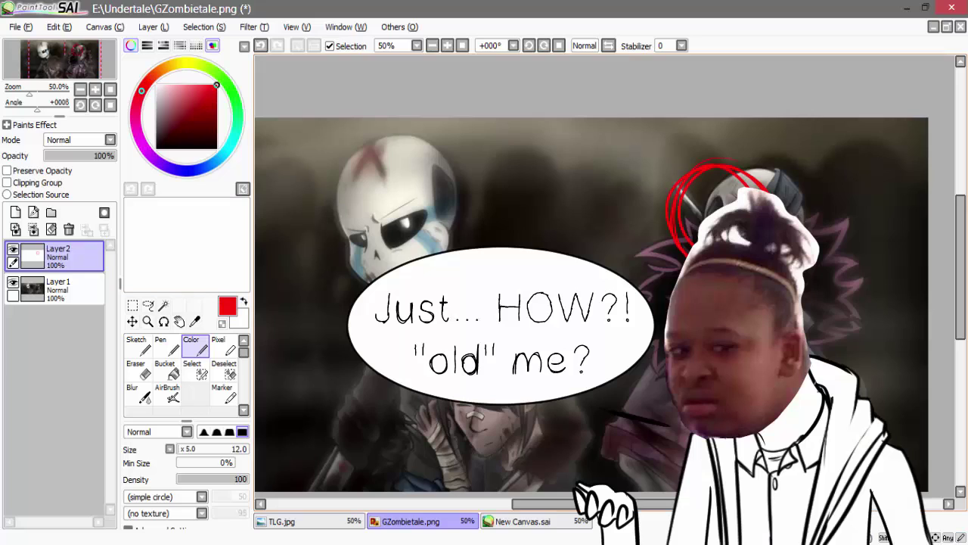
# Try a red stroke beside the dark patch on the pink-robed figure's skull, and undo the red marks
pyautogui.scroll(3, 751, 259)
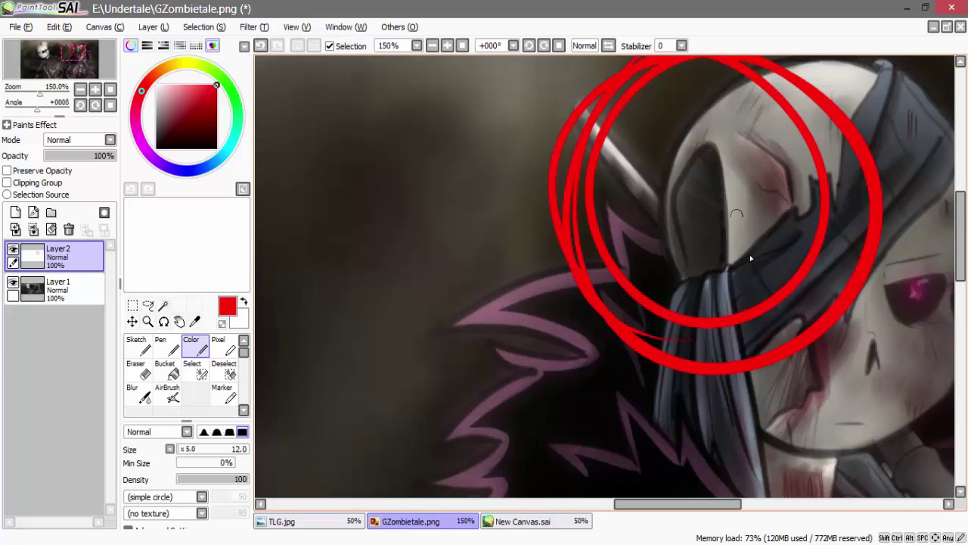
pyautogui.moveTo(726, 143)
pyautogui.mouseDown()
pyautogui.moveTo(704, 234)
pyautogui.moveTo(715, 139)
pyautogui.moveTo(698, 156)
pyautogui.moveTo(698, 286)
pyautogui.moveTo(718, 282)
pyautogui.mouseUp()
pyautogui.hotkey('ctrl', 'z')
pyautogui.hotkey('ctrl', 'z')
pyautogui.scroll(-2, 796, 249)
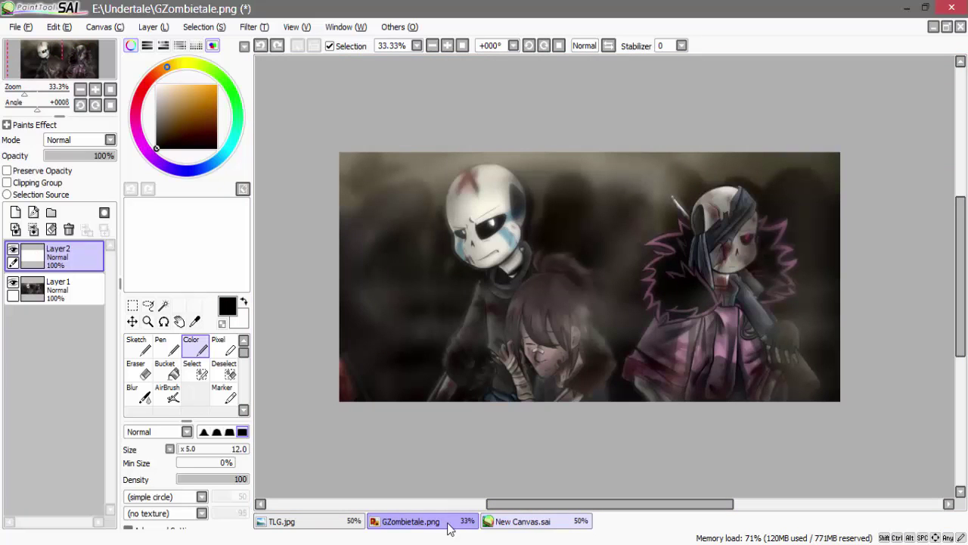
# Look at the TLG.jpg painting again, and return to GZombietale.png
pyautogui.click(333, 522)
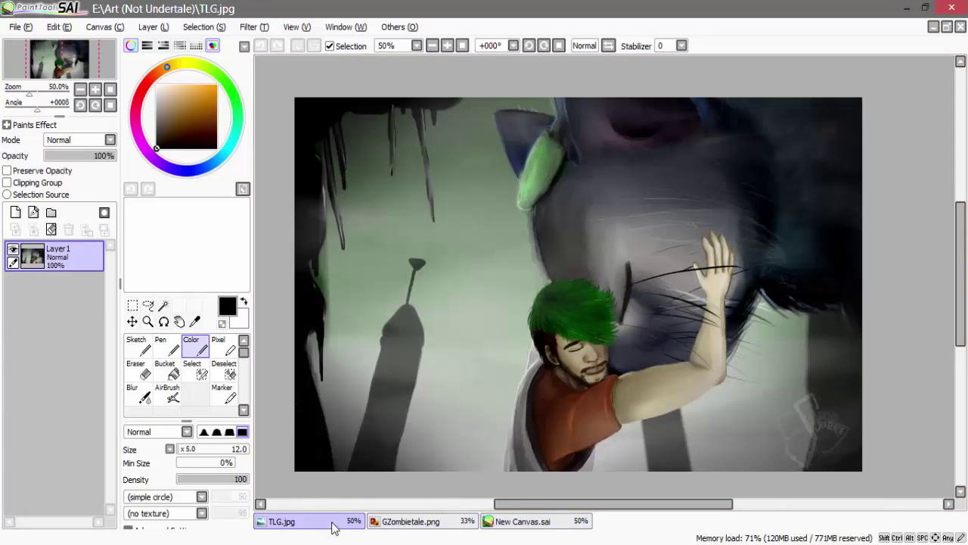
pyautogui.click(399, 522)
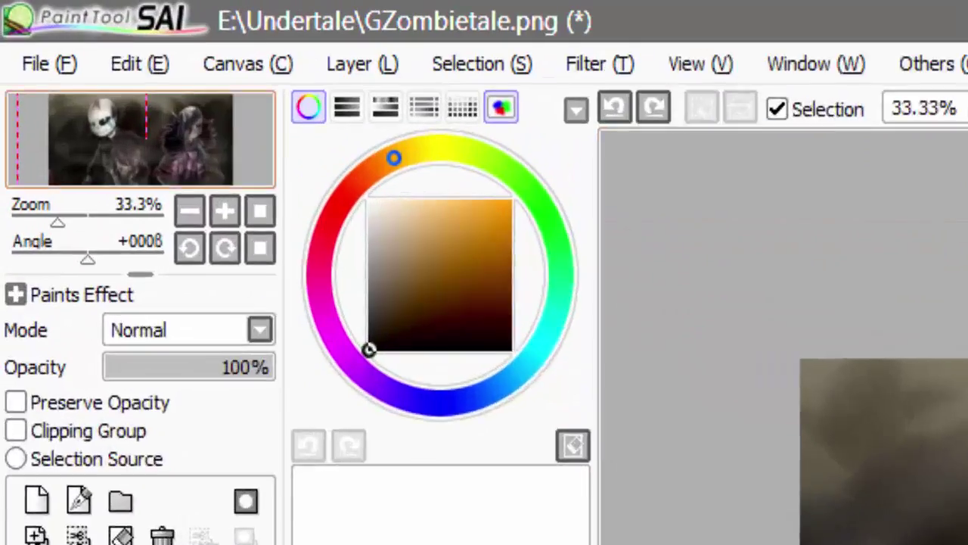
# Create a new canvas of 1600 x 1000 pixels with a resolution of 1200 pixel/inch
pyautogui.click(23, 27)
pyautogui.press('Down')
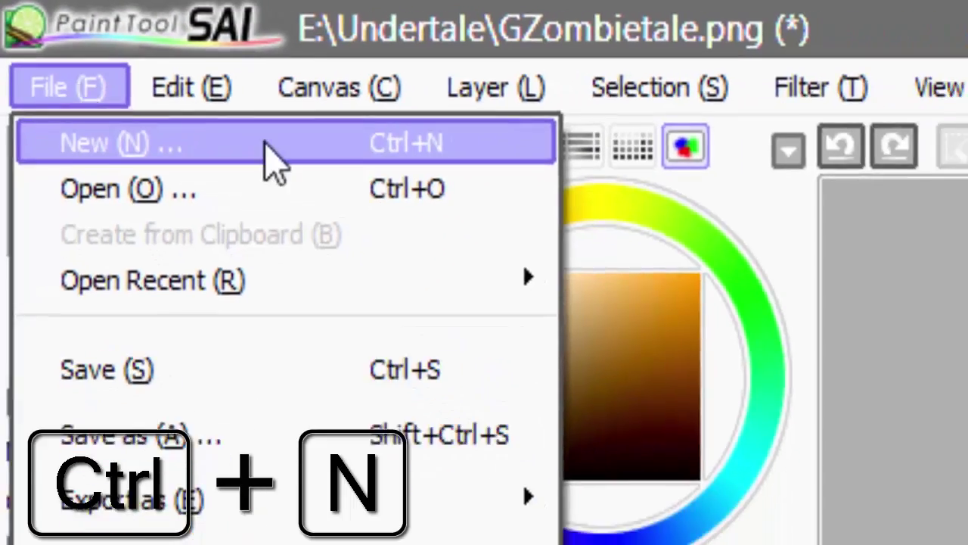
pyautogui.click(348, 171)
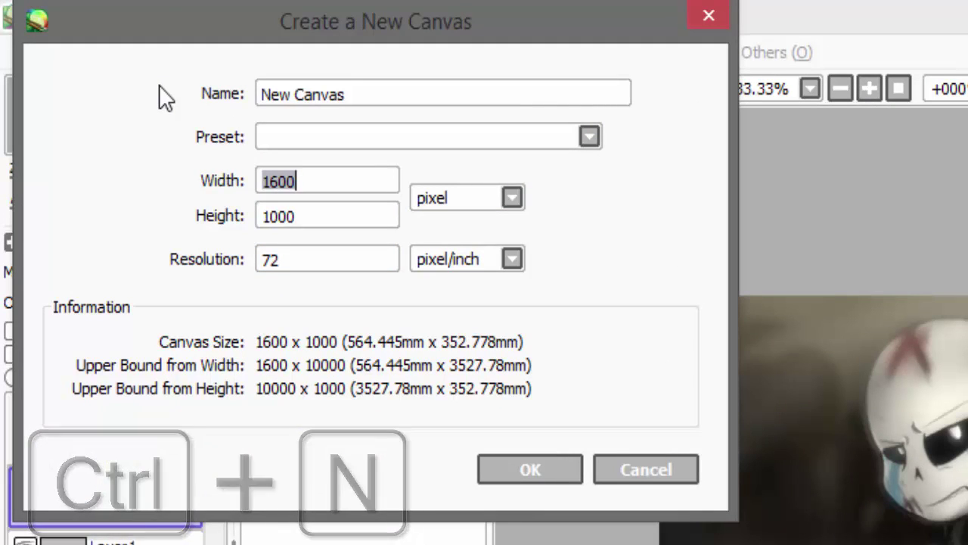
pyautogui.press('Tab')
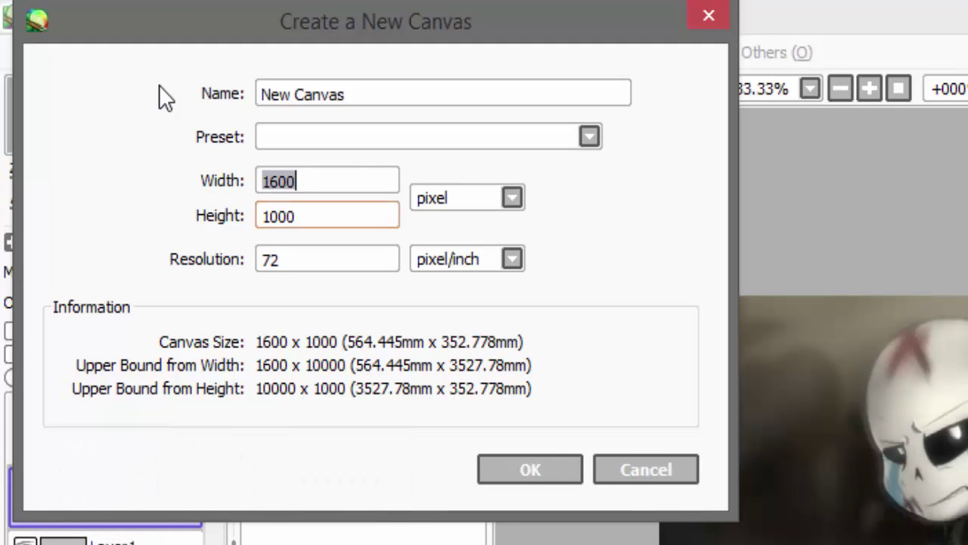
pyautogui.click(395, 261)
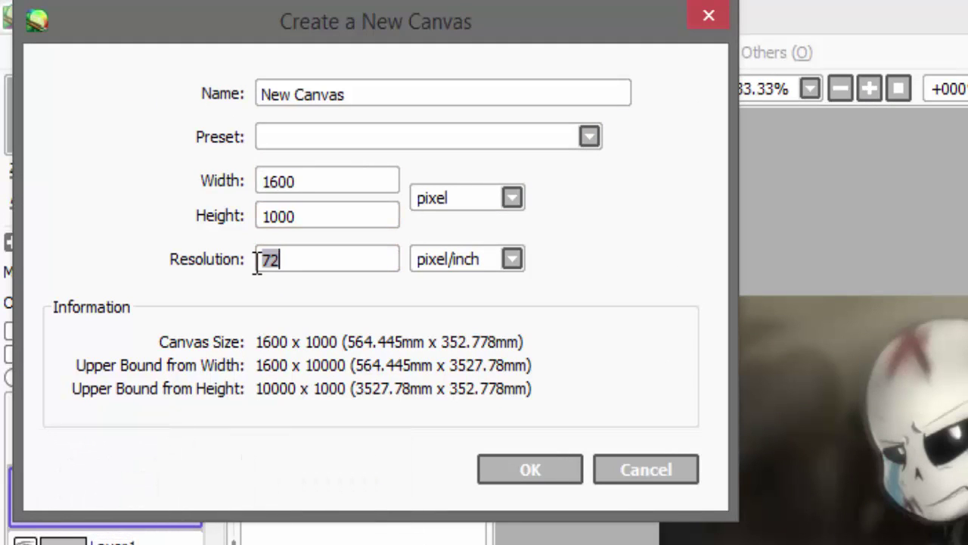
pyautogui.write('1200')
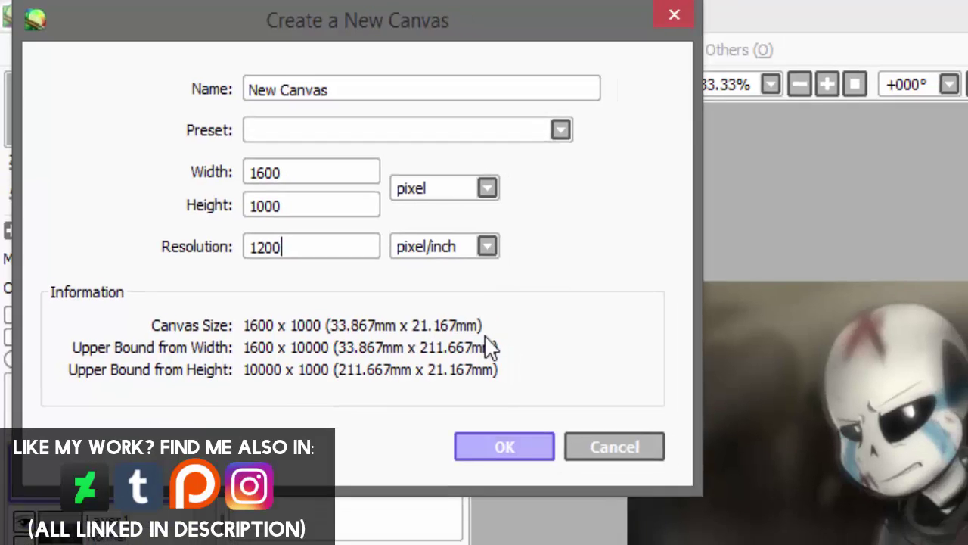
pyautogui.click(531, 470)
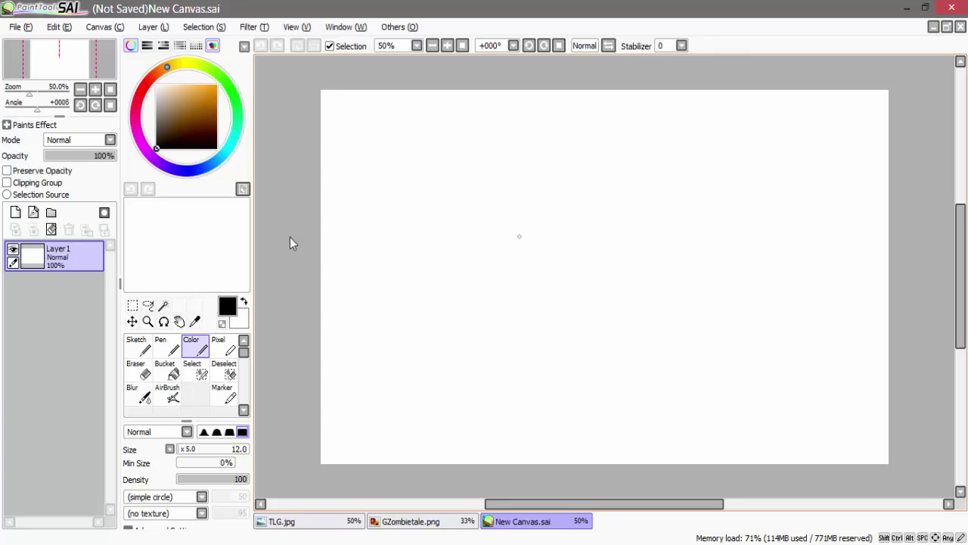
pyautogui.scroll(2, 290, 242)
pyautogui.scroll(-2, 290, 242)
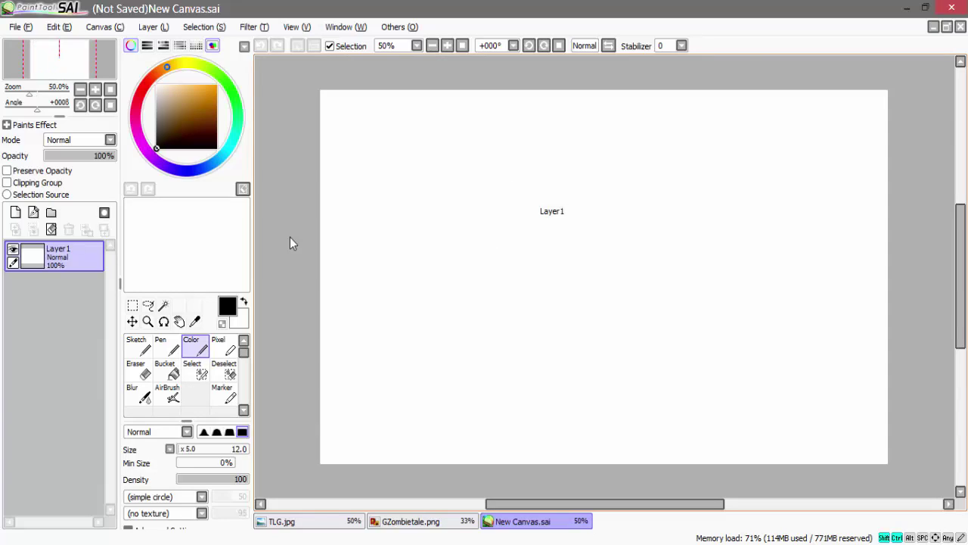
pyautogui.press('shift')
pyautogui.keyDown('shift'); pyautogui.click(907, 69); pyautogui.keyUp('shift')
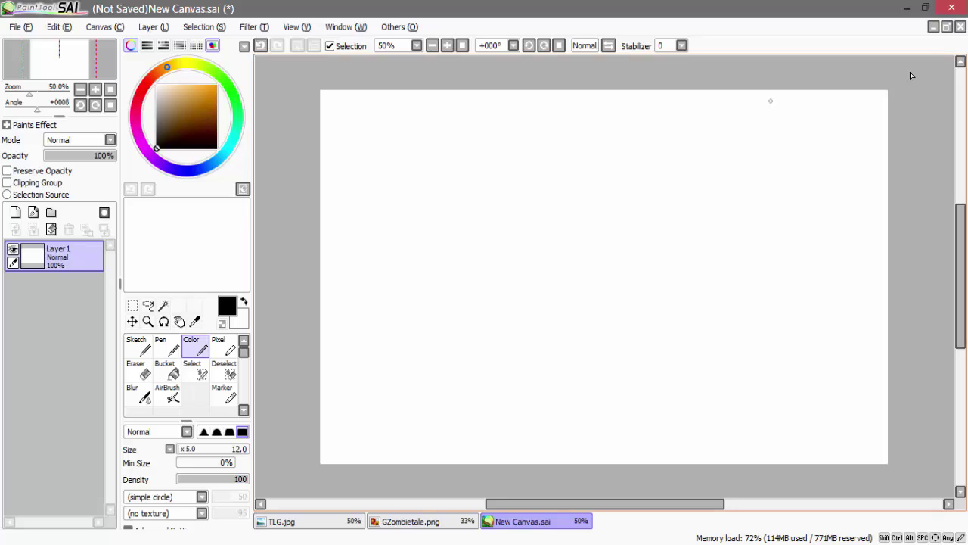
pyautogui.click(261, 46)
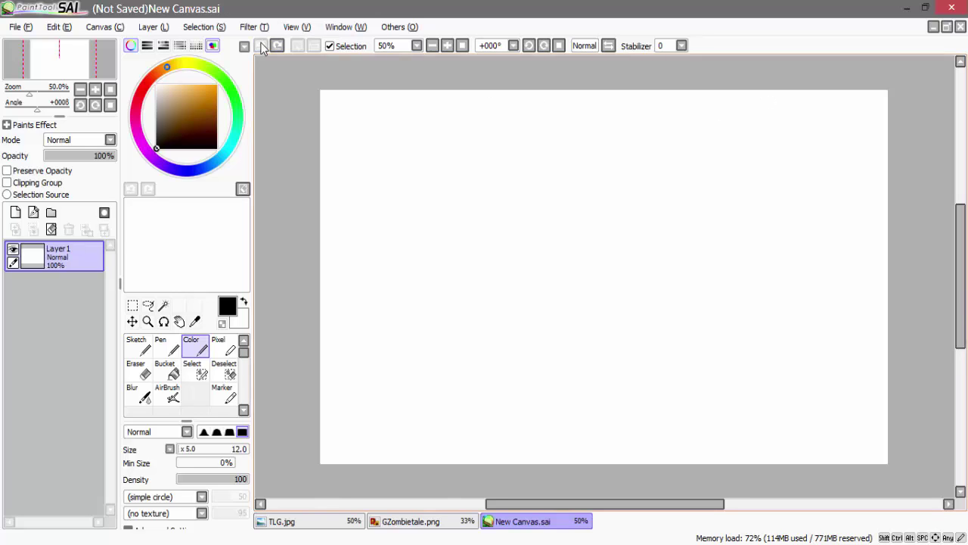
# Hide the scratch pad and select the Color brush
pyautogui.click(213, 46)
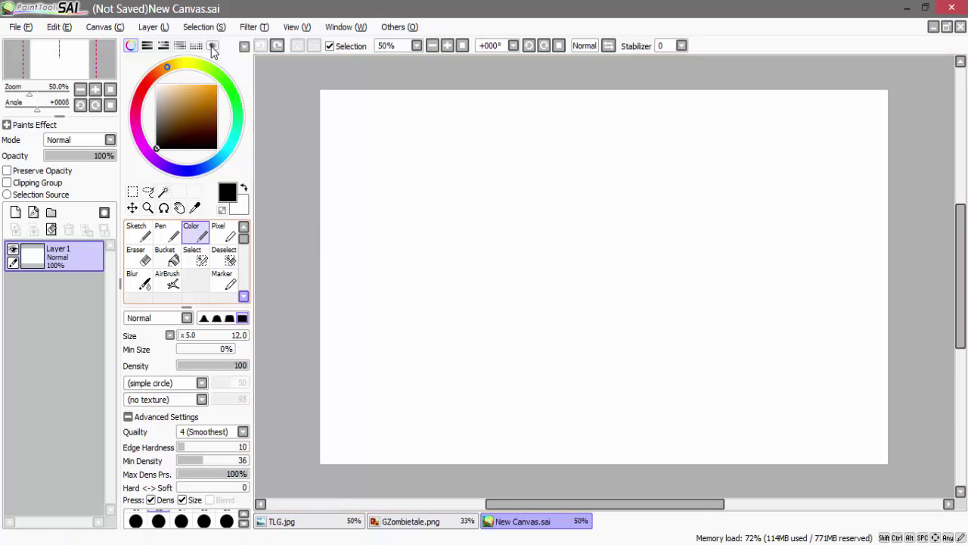
pyautogui.moveTo(243, 238); pyautogui.dragTo(241, 218)
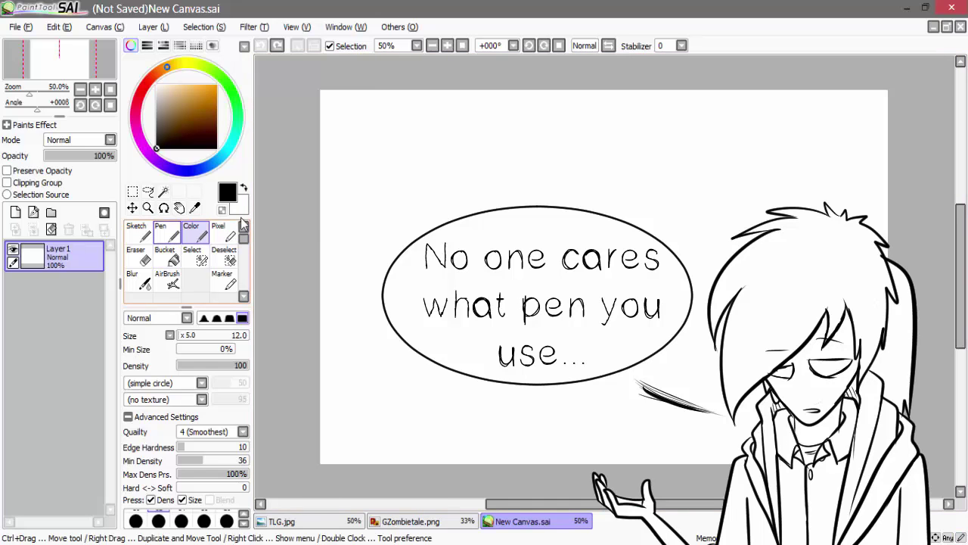
pyautogui.click(148, 239)
pyautogui.click(195, 238)
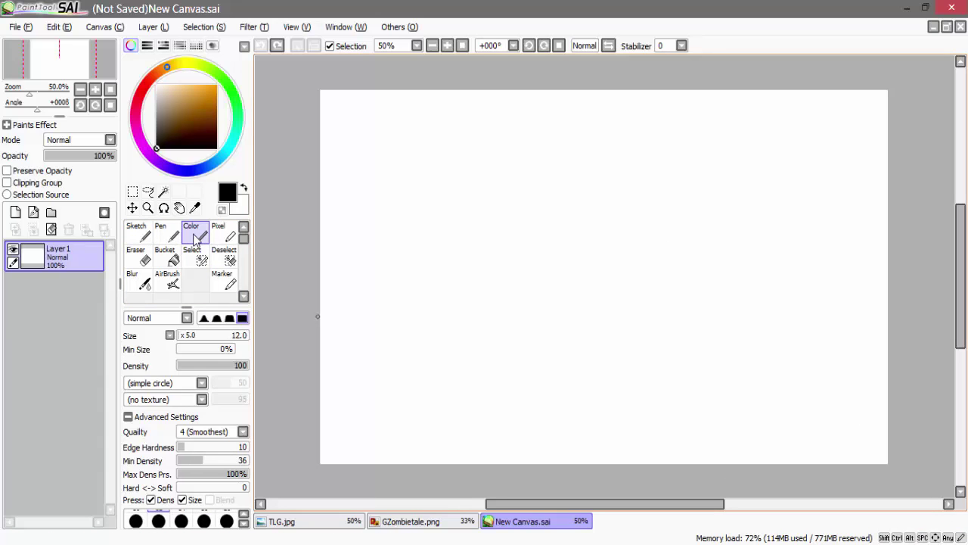
# Assign C as the shortcut key of the Color brush in its custom tool settings
pyautogui.doubleClick(196, 239)
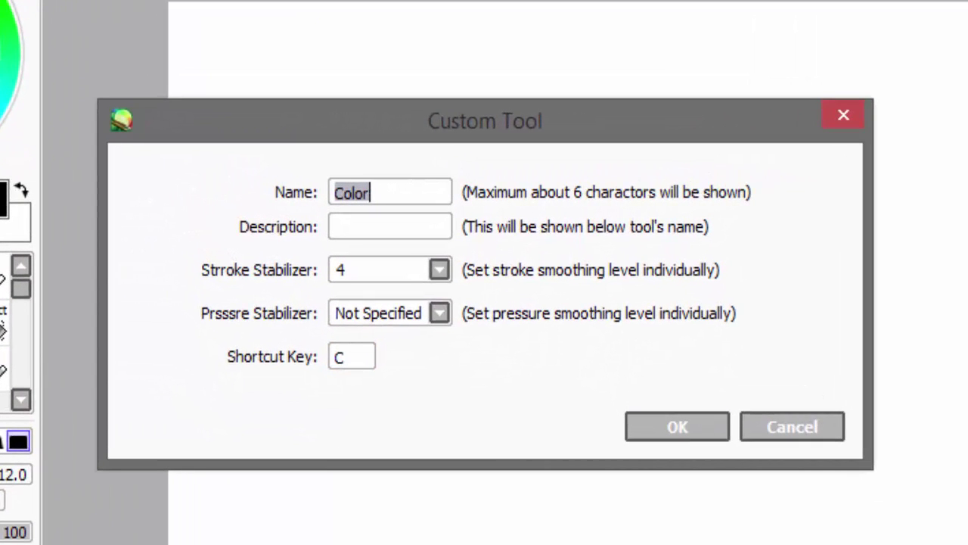
pyautogui.moveTo(357, 356); pyautogui.dragTo(290, 352)
pyautogui.write('K')
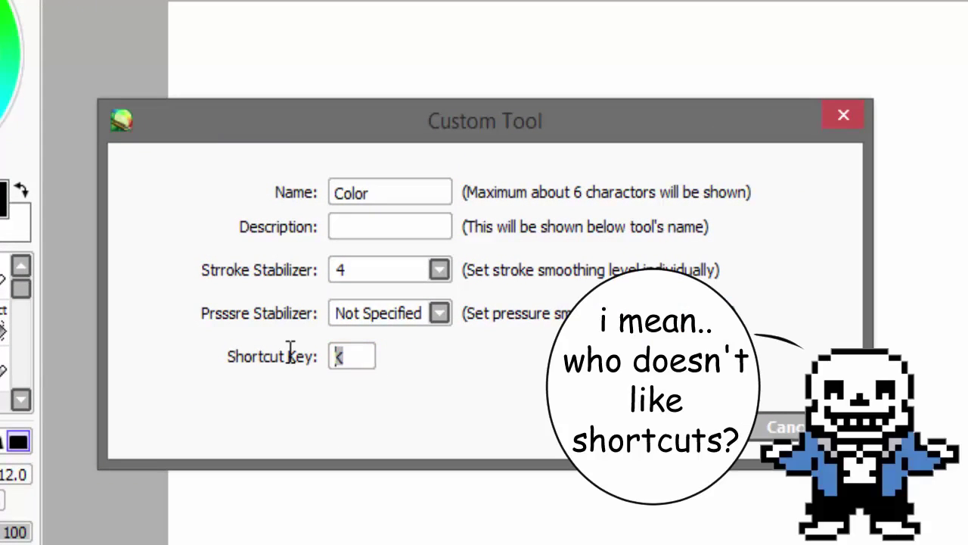
pyautogui.write('C')
pyautogui.press('Return')
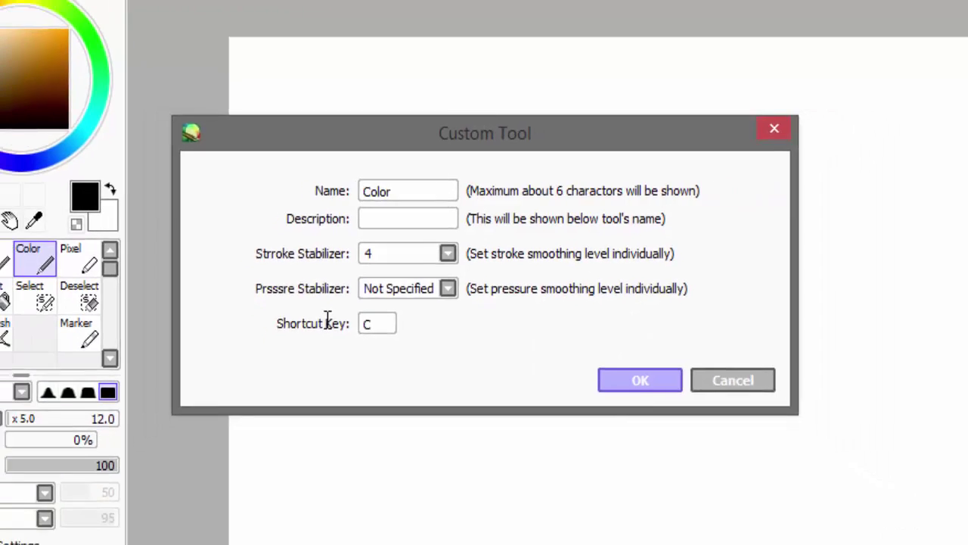
pyautogui.click(644, 380)
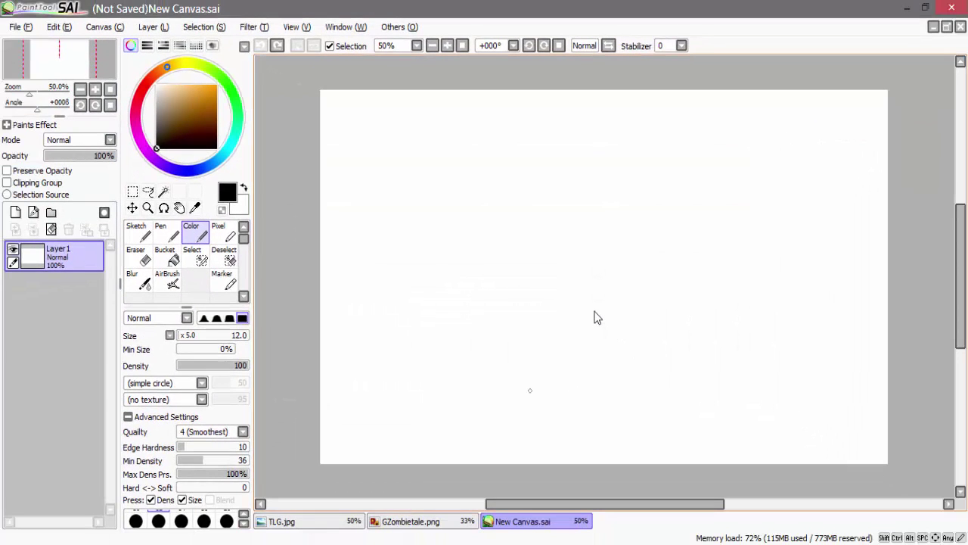
# Switch to the Sketch brush, make a test stroke on the blank canvas, and undo it
pyautogui.press('b')
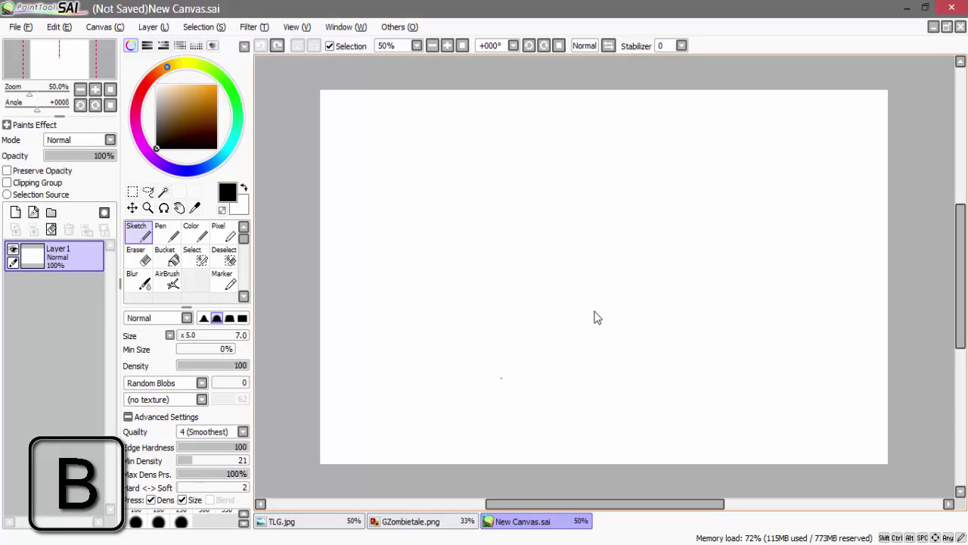
pyautogui.moveTo(448, 194)
pyautogui.mouseDown()
pyautogui.moveTo(505, 282)
pyautogui.moveTo(509, 256)
pyautogui.moveTo(513, 280)
pyautogui.mouseUp()
pyautogui.hotkey('ctrl', 'z')
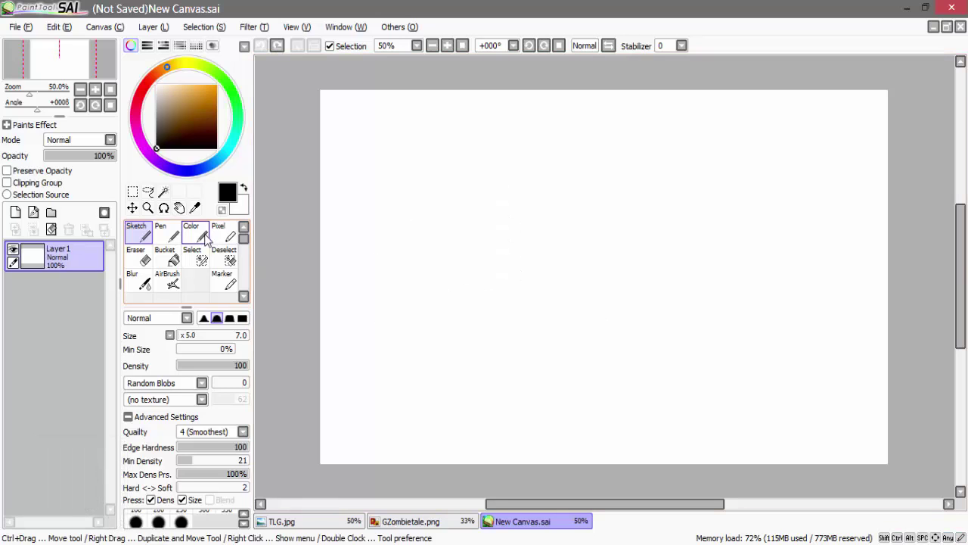
# Draw a test circle on the blank canvas with the Color brush and undo it
pyautogui.click(205, 237)
pyautogui.moveTo(478, 202)
pyautogui.mouseDown()
pyautogui.moveTo(530, 266)
pyautogui.moveTo(523, 275)
pyautogui.mouseUp()
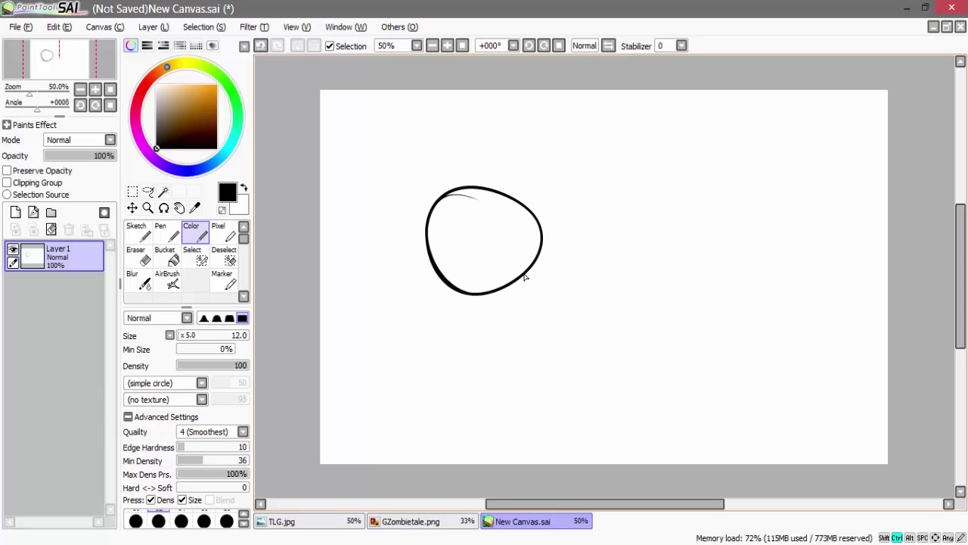
pyautogui.hotkey('ctrl', 'z')
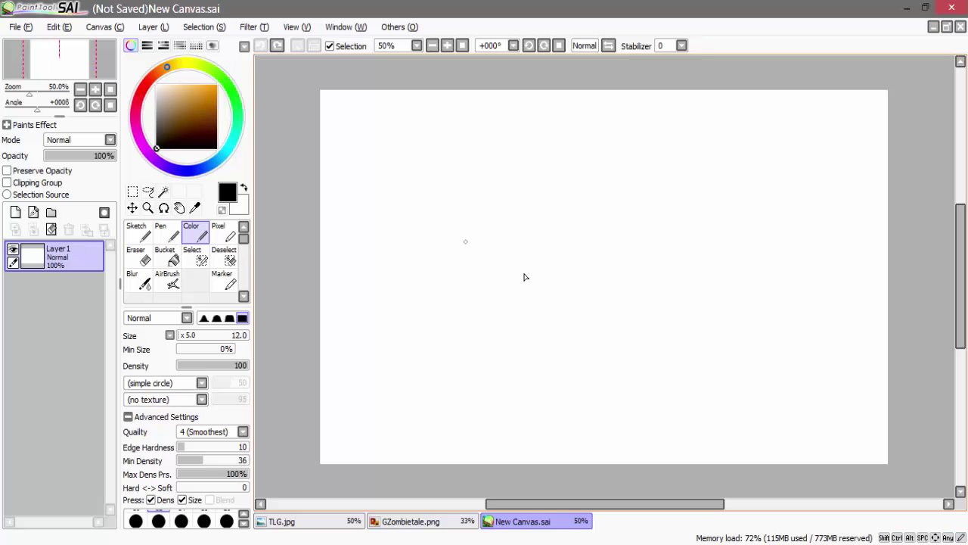
# Compare the settings of the Sketch and Color brushes, and check the blending modes offered for the Color brush
pyautogui.click(140, 239)
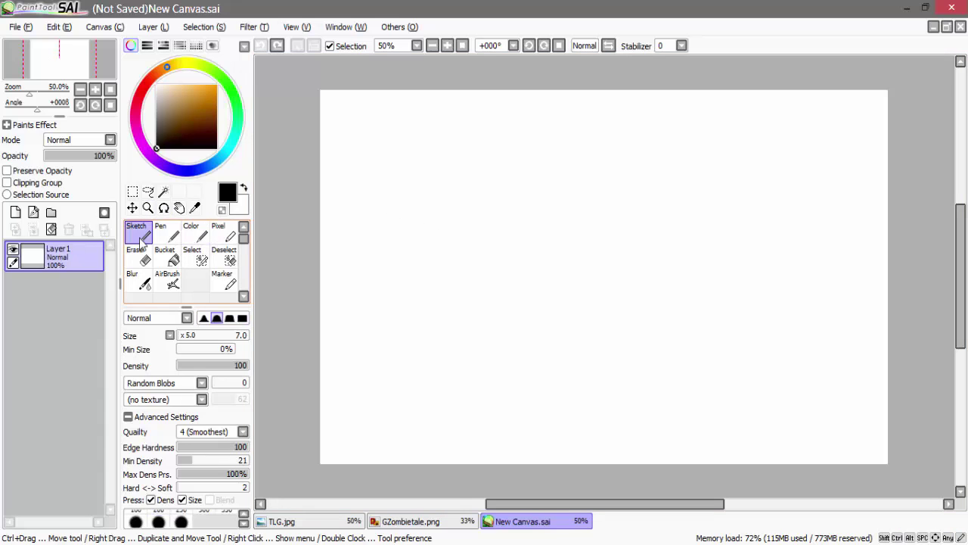
pyautogui.click(195, 234)
pyautogui.click(140, 239)
pyautogui.click(194, 235)
pyautogui.click(140, 239)
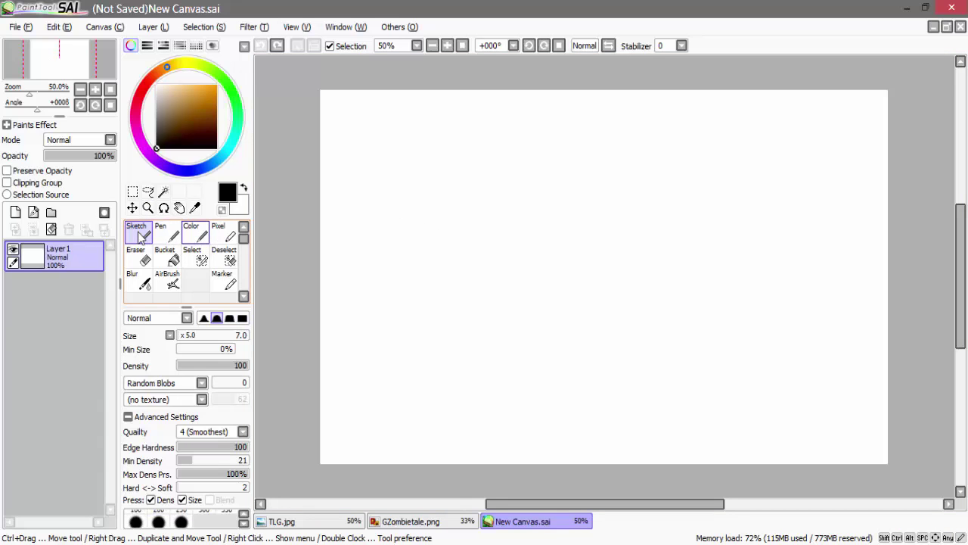
pyautogui.click(198, 235)
pyautogui.click(140, 239)
pyautogui.click(200, 237)
pyautogui.click(140, 239)
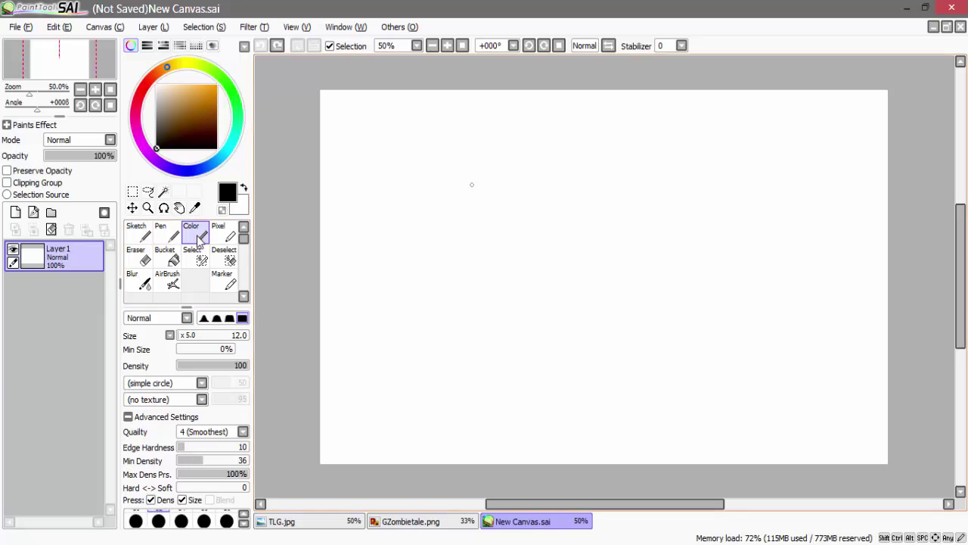
pyautogui.click(186, 318)
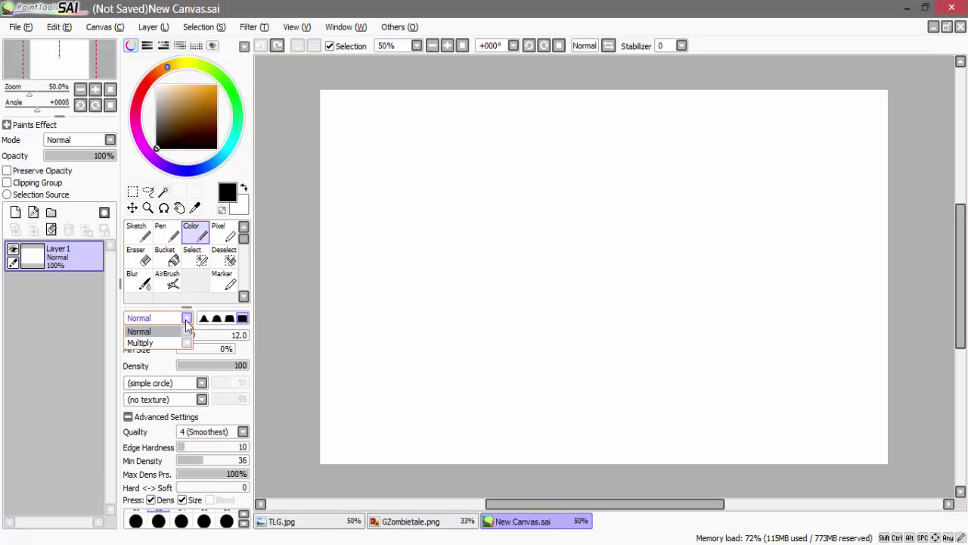
pyautogui.click(187, 322)
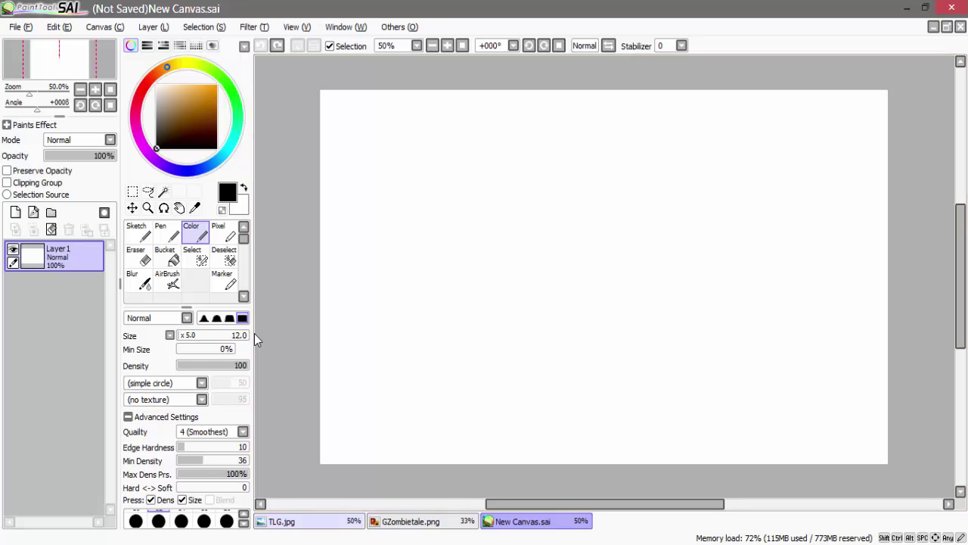
# Examine the example paintings TLG.jpg and GZombietale.png against the blank canvas, ending on New Canvas.sai
pyautogui.click(348, 525)
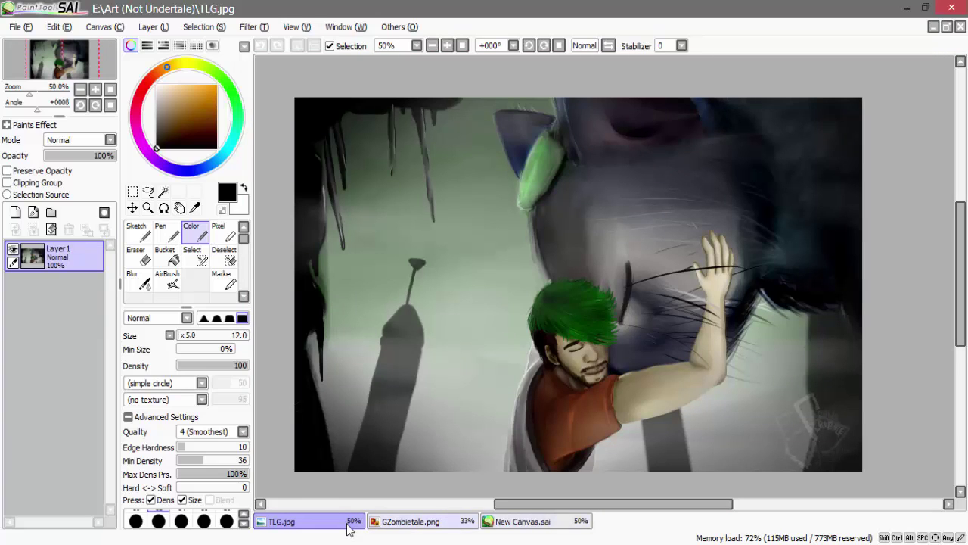
pyautogui.click(462, 527)
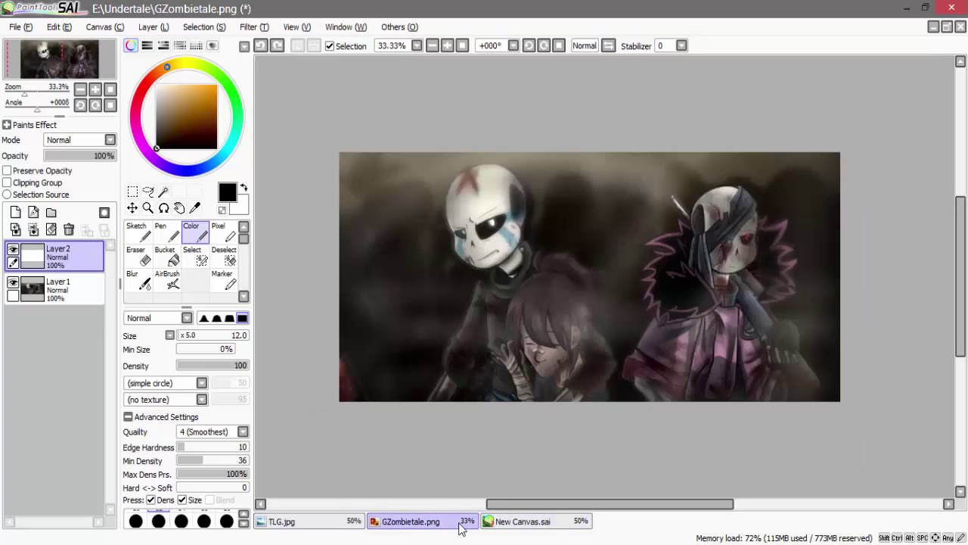
pyautogui.click(348, 525)
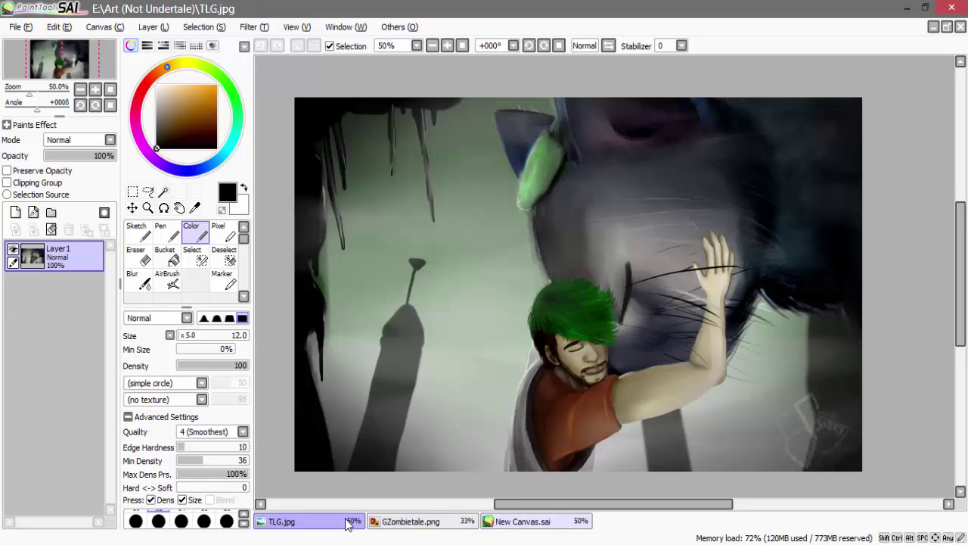
pyautogui.click(510, 522)
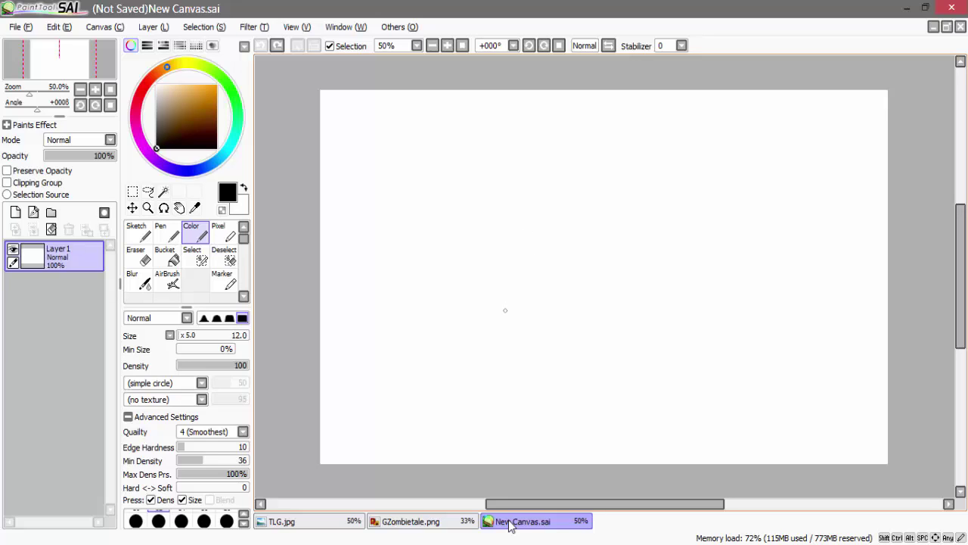
pyautogui.click(351, 522)
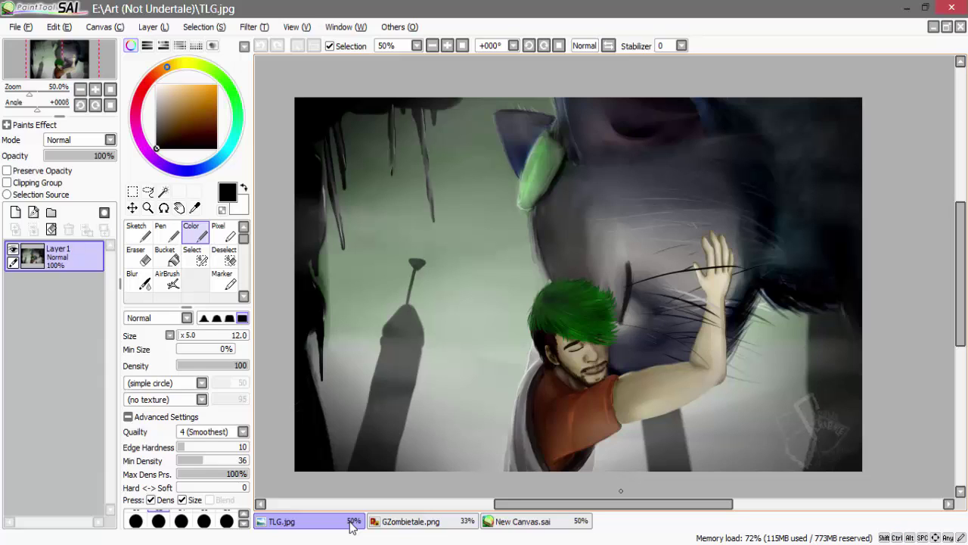
pyautogui.click(526, 521)
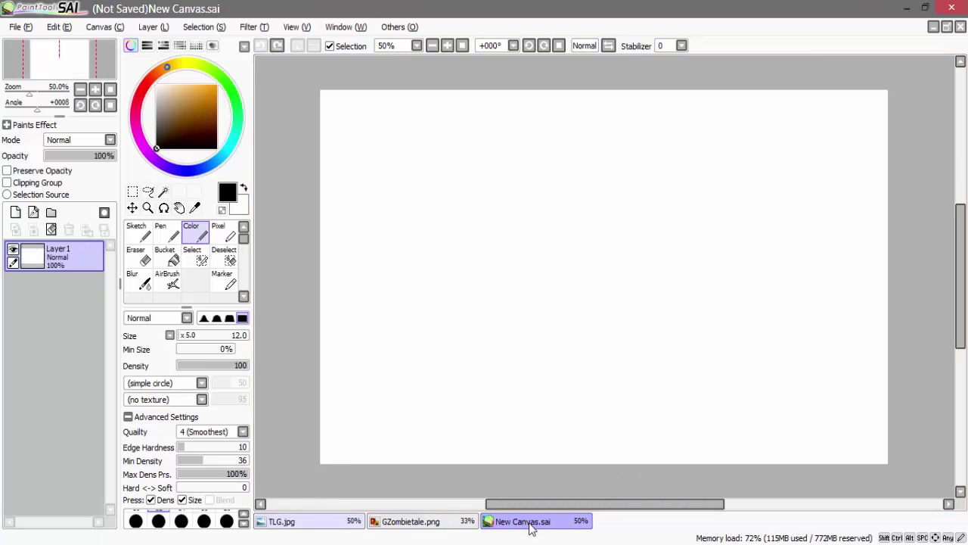
pyautogui.click(409, 522)
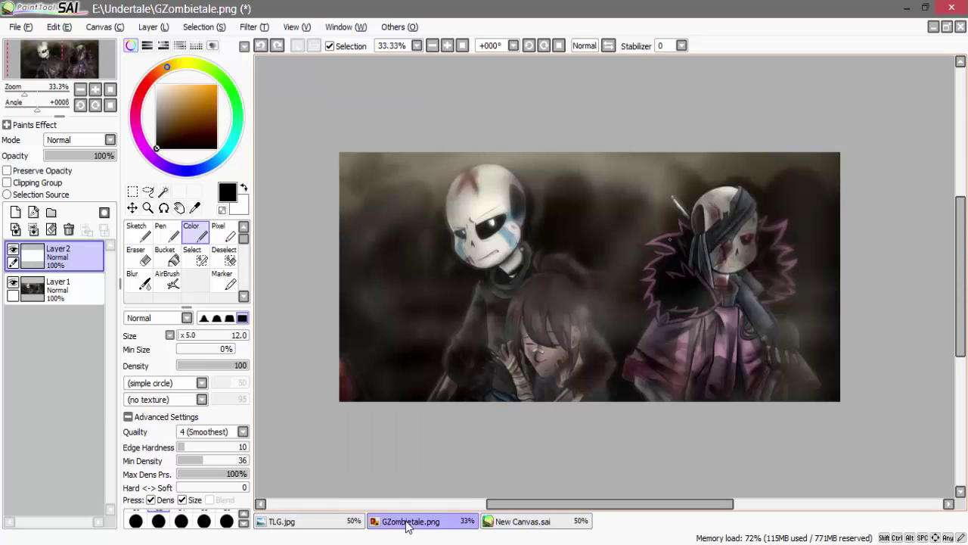
pyautogui.click(337, 524)
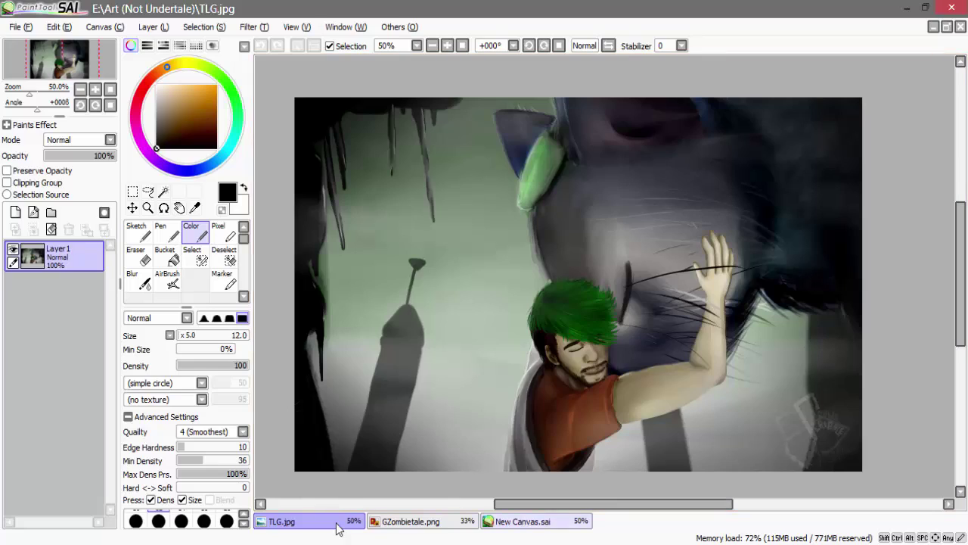
pyautogui.click(494, 524)
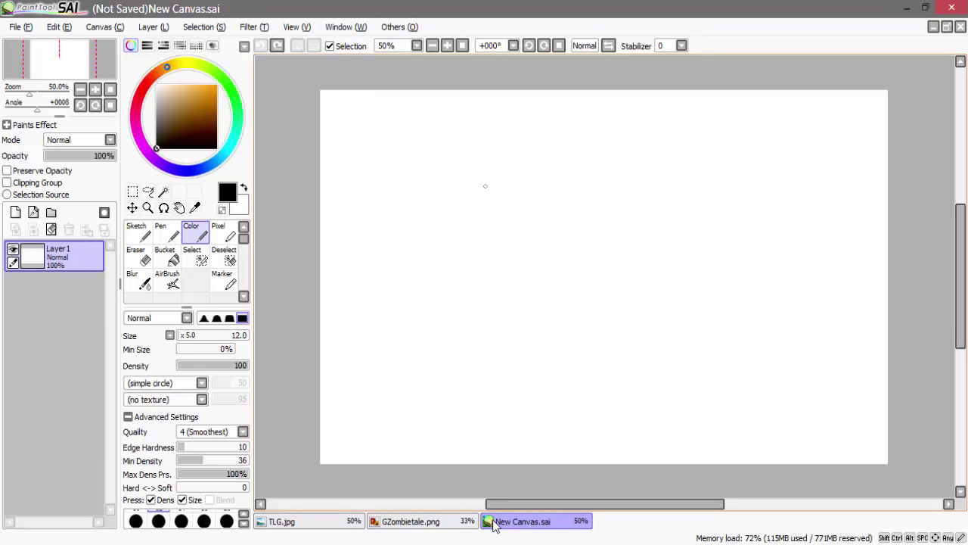
pyautogui.moveTo(488, 179)
pyautogui.mouseDown()
pyautogui.moveTo(528, 266)
pyautogui.moveTo(493, 177)
pyautogui.moveTo(465, 285)
pyautogui.moveTo(511, 269)
pyautogui.moveTo(465, 169)
pyautogui.moveTo(414, 202)
pyautogui.mouseUp()
pyautogui.hotkey('ctrl', 'z')
pyautogui.moveTo(745, 167)
pyautogui.mouseDown()
pyautogui.moveTo(725, 284)
pyautogui.moveTo(720, 149)
pyautogui.moveTo(792, 226)
pyautogui.mouseUp()
pyautogui.hotkey('ctrl', 'z')
pyautogui.hotkey('ctrl', 'z')
# Sketch a thick head circle in black, try out a jaw line beneath it, and undo the jaw strokes
pyautogui.moveTo(584, 158)
pyautogui.mouseDown()
pyautogui.moveTo(498, 240)
pyautogui.moveTo(583, 138)
pyautogui.moveTo(604, 277)
pyautogui.moveTo(503, 280)
pyautogui.moveTo(506, 265)
pyautogui.moveTo(517, 305)
pyautogui.moveTo(581, 327)
pyautogui.mouseUp()
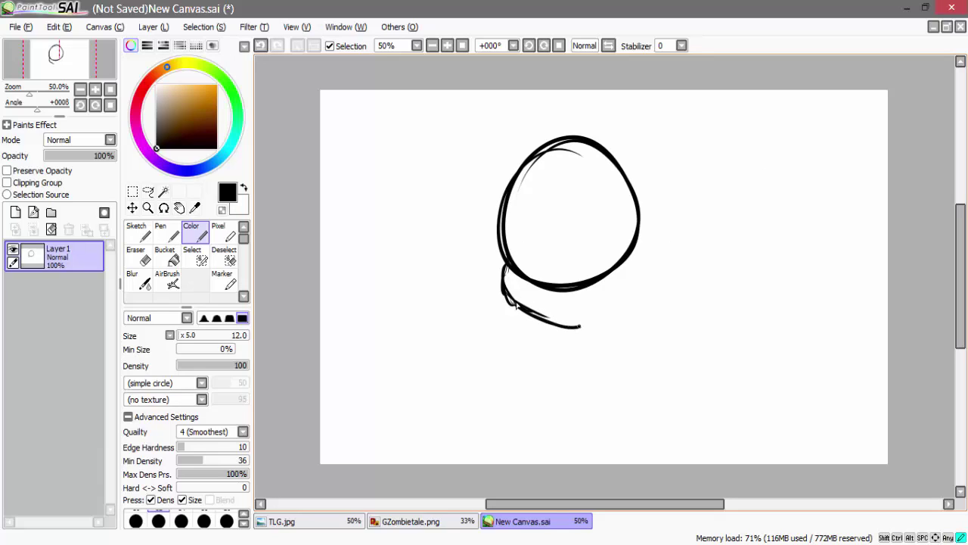
pyautogui.moveTo(516, 305)
pyautogui.mouseDown()
pyautogui.moveTo(593, 326)
pyautogui.moveTo(634, 261)
pyautogui.moveTo(630, 286)
pyautogui.mouseUp()
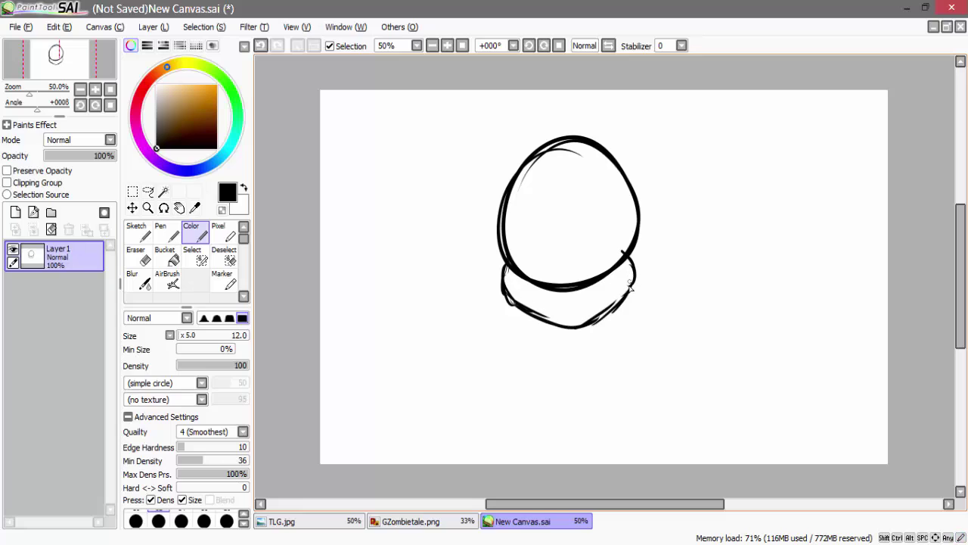
pyautogui.hotkey('ctrl', 'z')
pyautogui.hotkey('ctrl', 'z')
pyautogui.hotkey('ctrl', 'z')
pyautogui.hotkey('ctrl', 'z')
pyautogui.hotkey('ctrl', 'z')
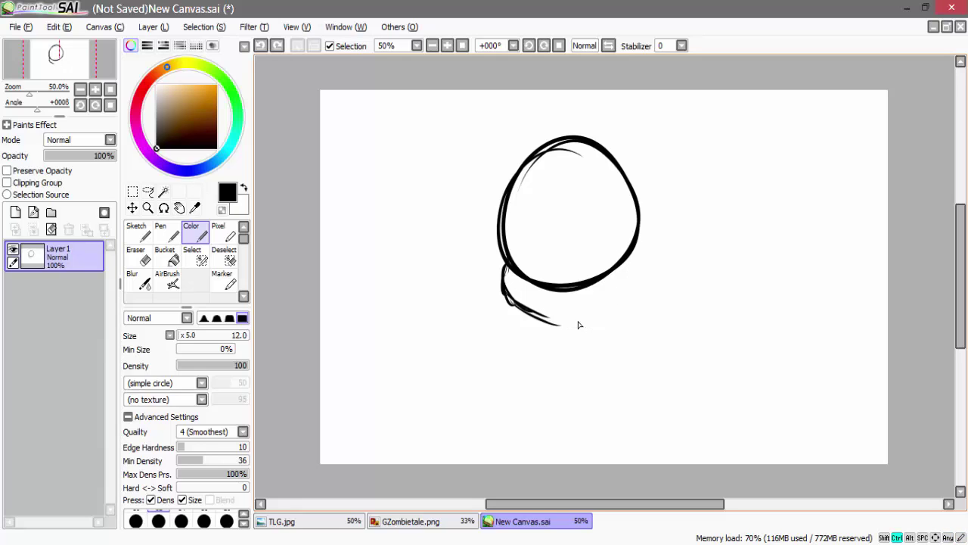
pyautogui.hotkey('ctrl', 'z')
pyautogui.hotkey('ctrl', 'z')
pyautogui.hotkey('ctrl', 'z')
pyautogui.hotkey('ctrl', 'z')
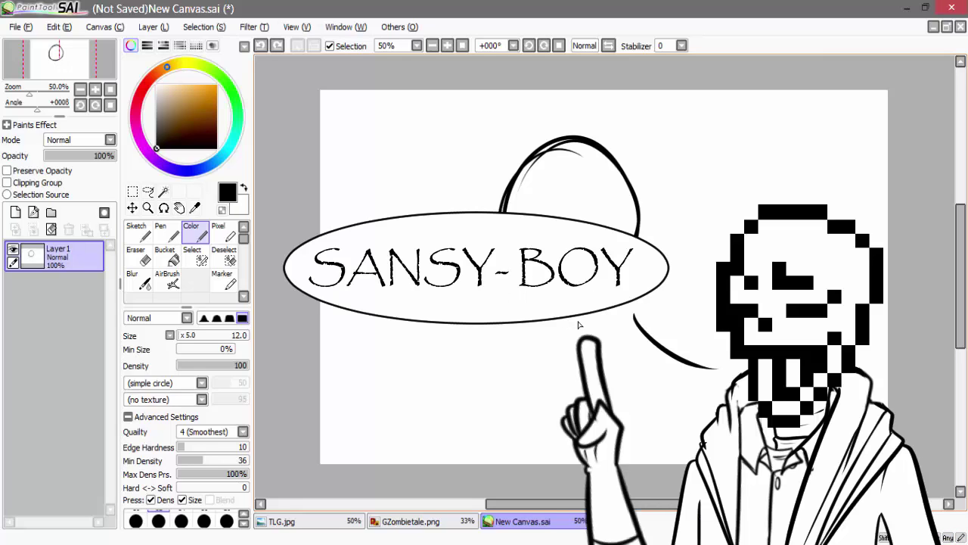
# Redraw the jaw below the head circle with lighter strokes and sketch the contour at the side of the skull
pyautogui.moveTo(505, 258)
pyautogui.mouseDown()
pyautogui.moveTo(500, 292)
pyautogui.moveTo(567, 325)
pyautogui.moveTo(617, 298)
pyautogui.moveTo(625, 255)
pyautogui.mouseUp()
pyautogui.moveTo(622, 251)
pyautogui.mouseDown()
pyautogui.moveTo(596, 314)
pyautogui.moveTo(615, 198)
pyautogui.mouseUp()
pyautogui.hotkey('ctrl', 'z')
pyautogui.moveTo(498, 251)
pyautogui.mouseDown()
pyautogui.moveTo(524, 171)
pyautogui.moveTo(631, 263)
pyautogui.mouseUp()
pyautogui.moveTo(614, 178); pyautogui.dragTo(630, 238)
# Sketch a short neck under the jaw and the first long lapel lines of an open jacket
pyautogui.moveTo(585, 313); pyautogui.dragTo(585, 340)
pyautogui.moveTo(550, 320)
pyautogui.mouseDown()
pyautogui.moveTo(550, 339)
pyautogui.moveTo(587, 339)
pyautogui.moveTo(579, 402)
pyautogui.mouseUp()
pyautogui.moveTo(592, 349); pyautogui.dragTo(581, 446)
pyautogui.moveTo(549, 330); pyautogui.dragTo(539, 402)
pyautogui.hotkey('ctrl', 'z')
pyautogui.moveTo(618, 295)
pyautogui.mouseDown()
pyautogui.moveTo(641, 334)
pyautogui.moveTo(610, 416)
pyautogui.mouseUp()
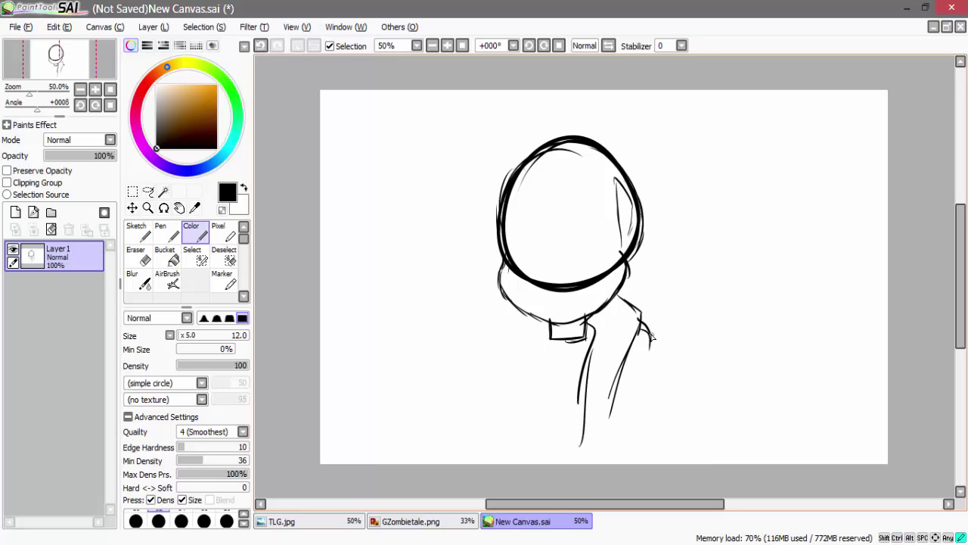
# Sketch the hood fold, shoulder and sleeve on the viewer's right of the figure, plus the turtleneck collar
pyautogui.moveTo(655, 339); pyautogui.dragTo(585, 450)
pyautogui.moveTo(674, 354); pyautogui.dragTo(608, 436)
pyautogui.moveTo(637, 403); pyautogui.dragTo(592, 450)
pyautogui.moveTo(670, 353); pyautogui.dragTo(700, 384)
pyautogui.moveTo(699, 384); pyautogui.dragTo(703, 465)
pyautogui.moveTo(585, 415); pyautogui.dragTo(579, 469)
pyautogui.moveTo(539, 344)
pyautogui.mouseDown()
pyautogui.moveTo(541, 477)
pyautogui.moveTo(576, 342)
pyautogui.mouseUp()
pyautogui.moveTo(539, 371); pyautogui.dragTo(579, 375)
# Sketch the hood, lapel and sleeve on the viewer's left of the figure and add fold lines on the shirt
pyautogui.moveTo(538, 320)
pyautogui.mouseDown()
pyautogui.moveTo(536, 342)
pyautogui.moveTo(563, 372)
pyautogui.mouseUp()
pyautogui.moveTo(534, 316)
pyautogui.mouseDown()
pyautogui.moveTo(511, 360)
pyautogui.moveTo(522, 442)
pyautogui.mouseUp()
pyautogui.moveTo(534, 400); pyautogui.dragTo(531, 442)
pyautogui.moveTo(507, 353); pyautogui.dragTo(480, 463)
pyautogui.moveTo(504, 418); pyautogui.dragTo(507, 454)
pyautogui.moveTo(674, 365); pyautogui.dragTo(653, 413)
pyautogui.moveTo(649, 425); pyautogui.dragTo(645, 465)
pyautogui.moveTo(544, 394); pyautogui.dragTo(577, 410)
pyautogui.moveTo(553, 446); pyautogui.dragTo(577, 462)
pyautogui.hotkey('ctrl', 'z')
# Draw a curved horizontal and a vertical guideline crossing on the face
pyautogui.moveTo(464, 253)
pyautogui.mouseDown()
pyautogui.moveTo(631, 253)
pyautogui.moveTo(649, 242)
pyautogui.mouseUp()
pyautogui.moveTo(560, 109)
pyautogui.mouseDown()
pyautogui.moveTo(554, 135)
pyautogui.moveTo(579, 369)
pyautogui.mouseUp()
pyautogui.hotkey('ctrl', 'z')
# Sketch the half-closed eye with its pupil on the viewer's right of the face, undoing unsatisfactory strokes
pyautogui.moveTo(569, 243); pyautogui.dragTo(575, 276)
pyautogui.moveTo(569, 244)
pyautogui.mouseDown()
pyautogui.moveTo(622, 244)
pyautogui.moveTo(572, 275)
pyautogui.moveTo(616, 243)
pyautogui.mouseUp()
pyautogui.hotkey('ctrl', 'z')
pyautogui.hotkey('ctrl', 'z')
pyautogui.hotkey('ctrl', 'z')
pyautogui.moveTo(617, 243); pyautogui.dragTo(611, 258)
pyautogui.moveTo(585, 243); pyautogui.dragTo(590, 260)
pyautogui.hotkey('ctrl', 'z')
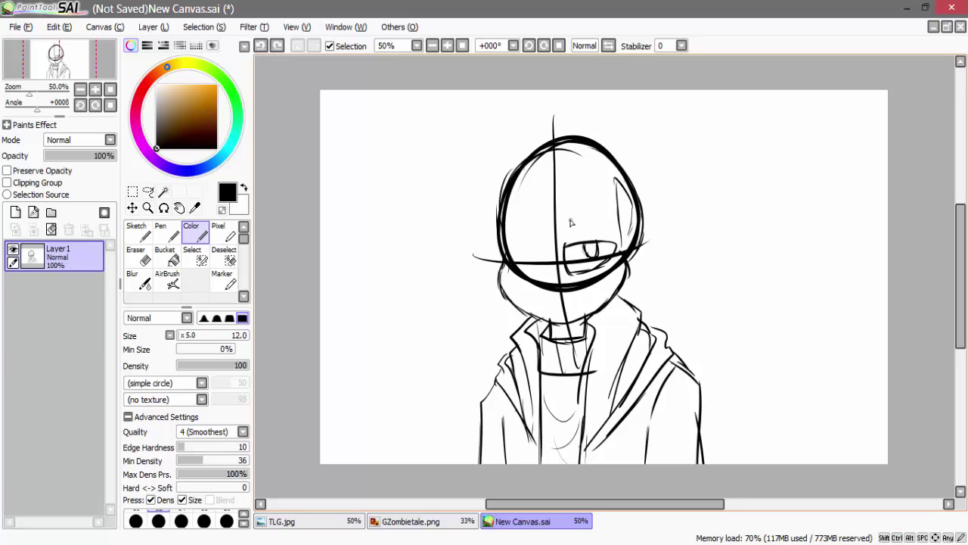
# Add the eyebrows, the second half-closed eye, the nose hole and a mouth line to the face
pyautogui.moveTo(570, 220); pyautogui.dragTo(606, 223)
pyautogui.moveTo(539, 244)
pyautogui.mouseDown()
pyautogui.moveTo(519, 258)
pyautogui.moveTo(539, 267)
pyautogui.moveTo(514, 233)
pyautogui.mouseUp()
pyautogui.moveTo(552, 268); pyautogui.dragTo(534, 302)
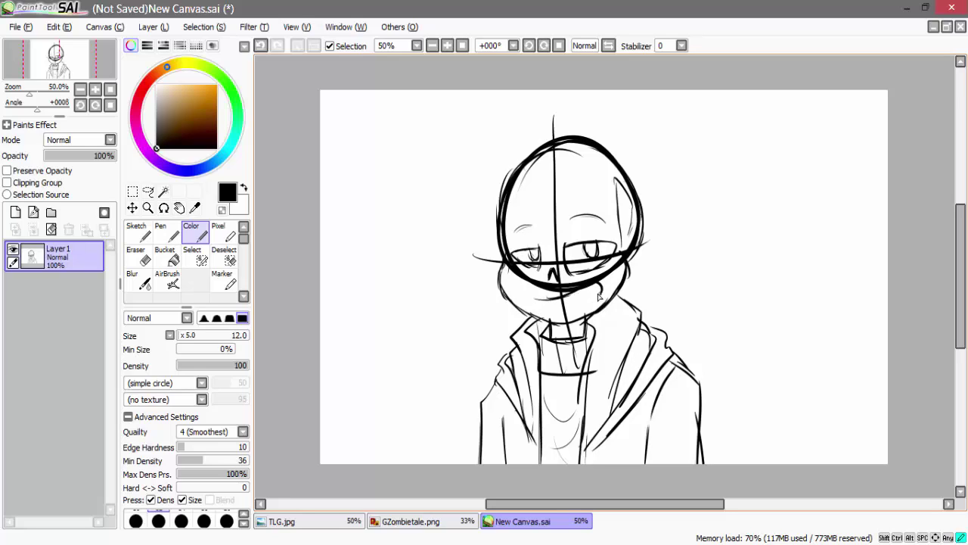
# Undo the mouth line and redraw it as a wide open grin with teeth
pyautogui.hotkey('ctrl', 'z')
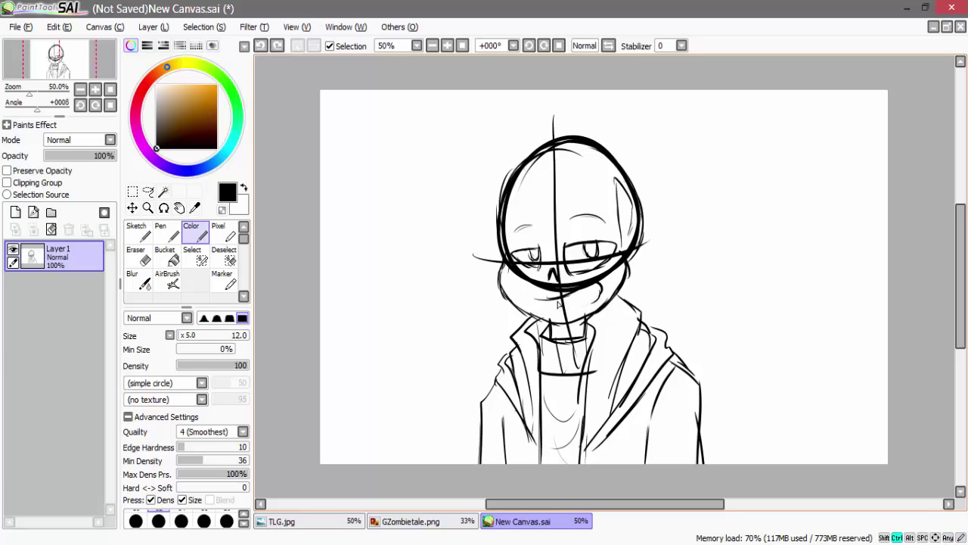
pyautogui.hotkey('ctrl', 'z')
pyautogui.moveTo(543, 303)
pyautogui.mouseDown()
pyautogui.moveTo(595, 288)
pyautogui.moveTo(544, 304)
pyautogui.moveTo(581, 311)
pyautogui.moveTo(589, 294)
pyautogui.mouseUp()
pyautogui.hotkey('ctrl', 'z')
pyautogui.hotkey('ctrl', 'z')
pyautogui.hotkey('ctrl', 'z')
pyautogui.hotkey('ctrl', 'z')
pyautogui.moveTo(590, 293)
pyautogui.mouseDown()
pyautogui.moveTo(538, 305)
pyautogui.moveTo(600, 299)
pyautogui.moveTo(560, 317)
pyautogui.mouseUp()
pyautogui.moveTo(544, 305); pyautogui.dragTo(553, 312)
pyautogui.hotkey('ctrl', 'z')
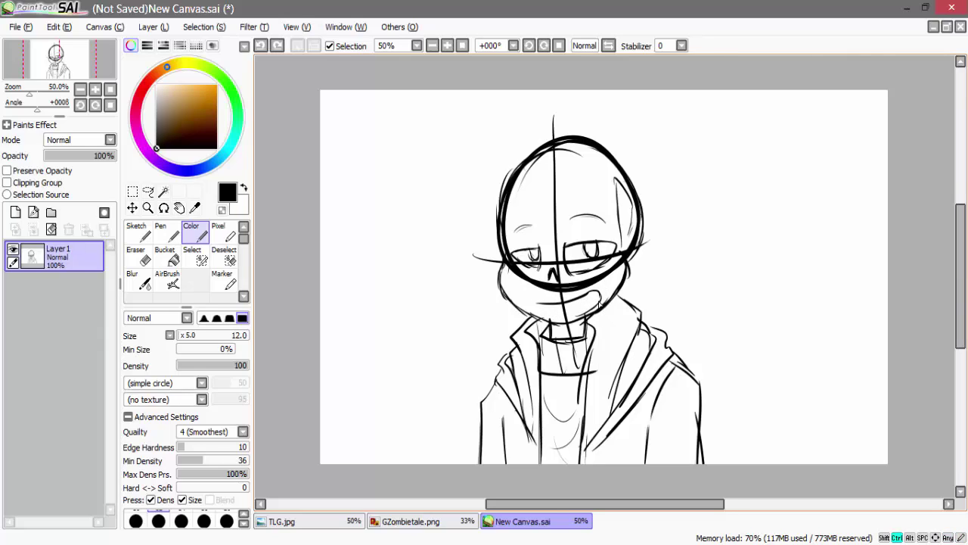
pyautogui.hotkey('ctrl', 'z')
pyautogui.moveTo(542, 302); pyautogui.dragTo(588, 292)
pyautogui.hotkey('ctrl', 'z')
pyautogui.moveTo(587, 290)
pyautogui.mouseDown()
pyautogui.moveTo(603, 291)
pyautogui.moveTo(569, 315)
pyautogui.moveTo(581, 310)
pyautogui.mouseUp()
pyautogui.moveTo(586, 293); pyautogui.dragTo(595, 304)
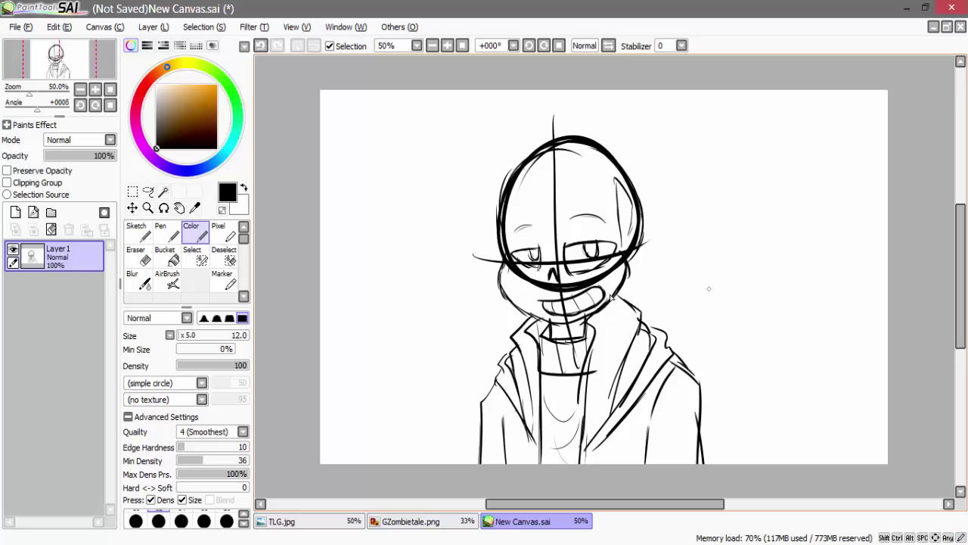
# Refine the skull's contour with light curved strokes along the inside of the head circle
pyautogui.moveTo(512, 200)
pyautogui.mouseDown()
pyautogui.moveTo(512, 245)
pyautogui.moveTo(593, 161)
pyautogui.mouseUp()
pyautogui.moveTo(557, 154); pyautogui.dragTo(632, 230)
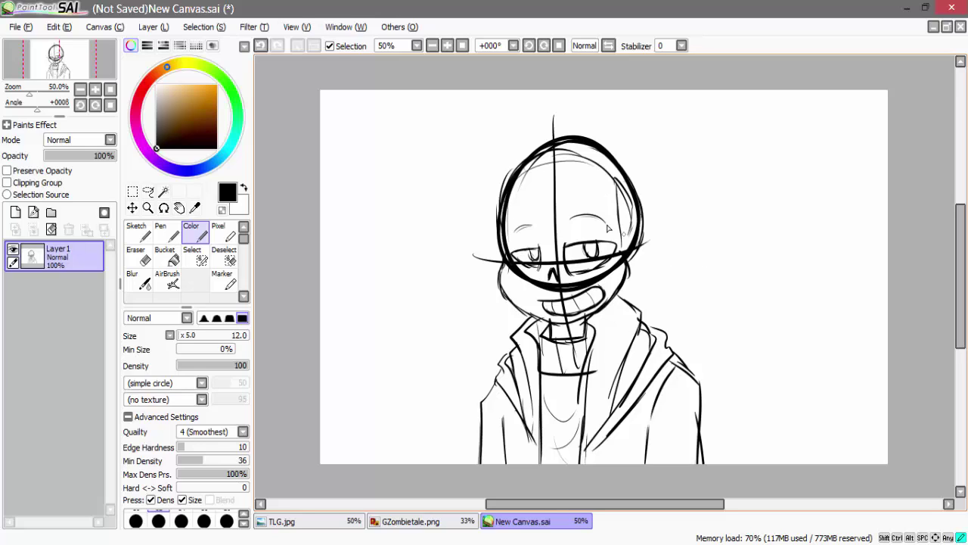
pyautogui.moveTo(598, 162); pyautogui.dragTo(635, 236)
pyautogui.moveTo(617, 175); pyautogui.dragTo(502, 218)
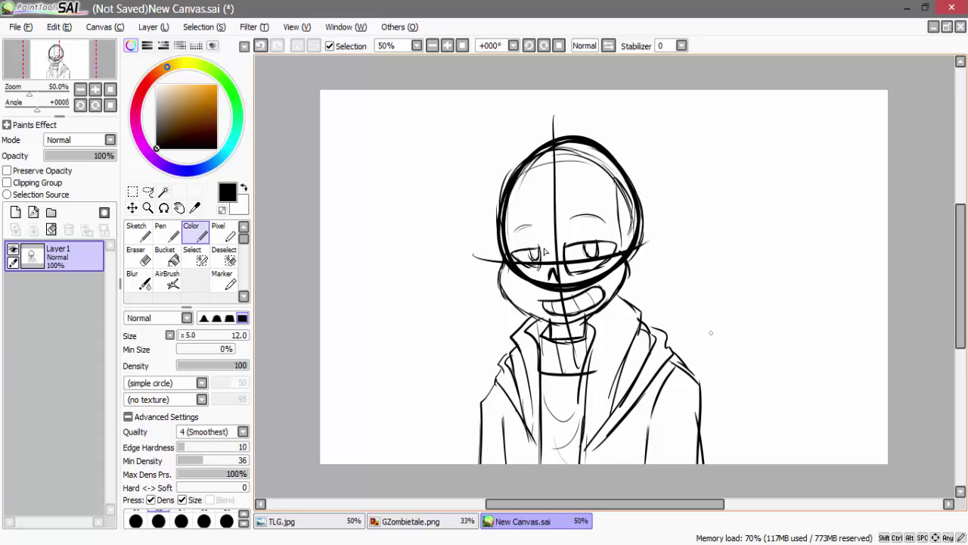
# Lower the sketch layer's opacity to 37% and move the sketch toward the left part of the canvas
pyautogui.click(71, 155)
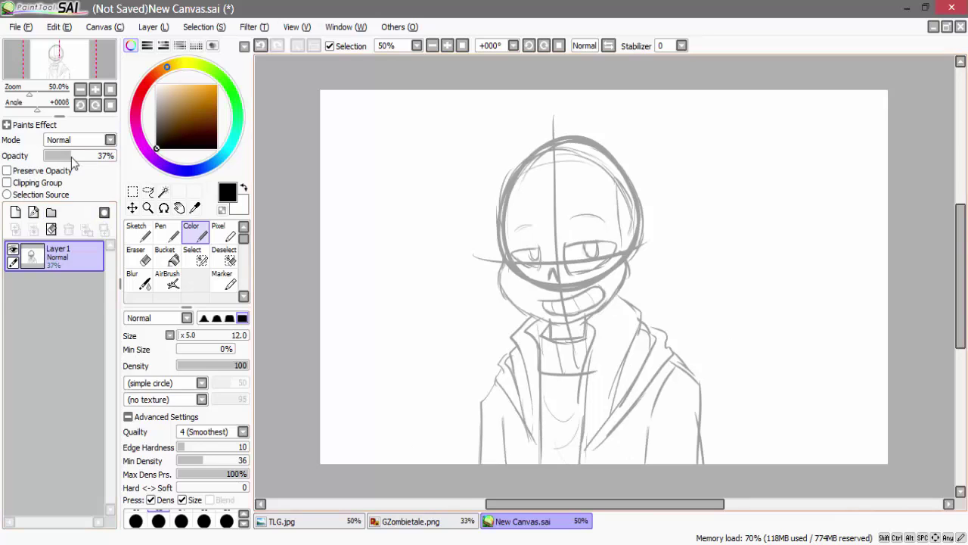
pyautogui.click(403, 522)
pyautogui.click(535, 525)
pyautogui.press('ctrl')
pyautogui.moveTo(572, 310); pyautogui.dragTo(487, 314)
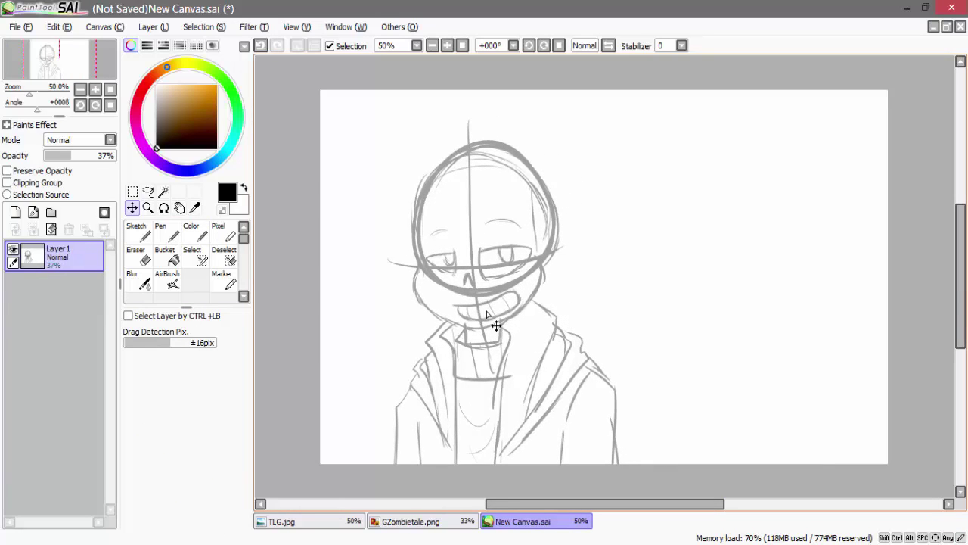
# Examine GZombietale.png as a reference and look at the settings of the Color and Blur brushes
pyautogui.click(420, 523)
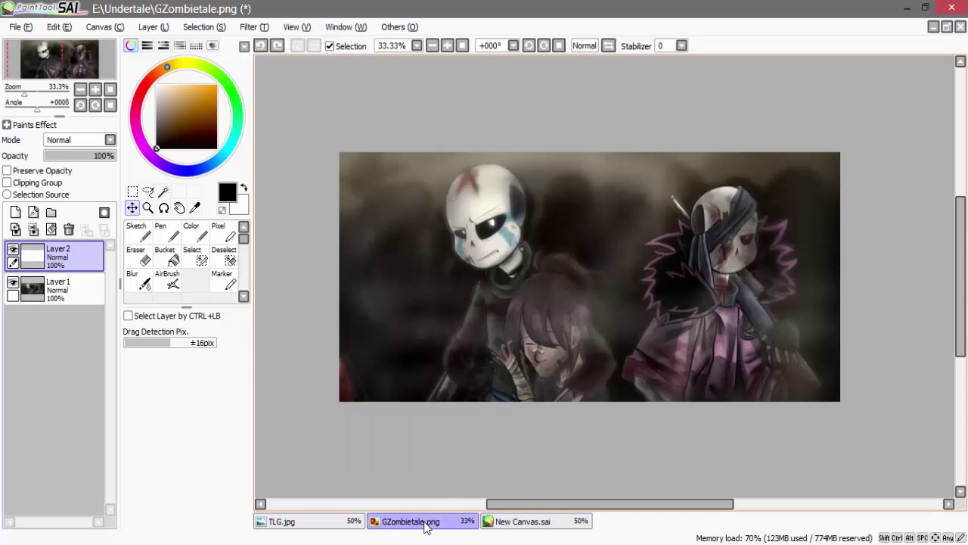
pyautogui.click(195, 234)
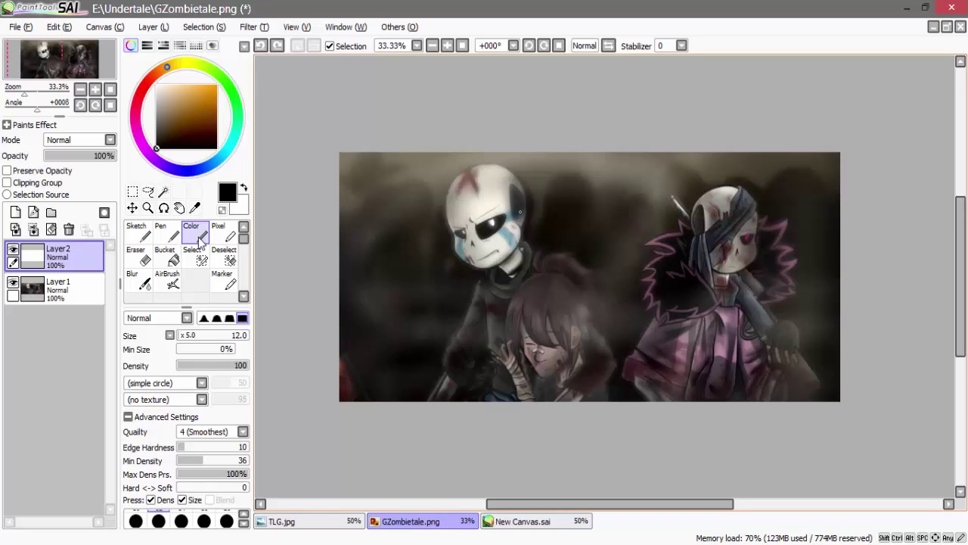
pyautogui.click(141, 280)
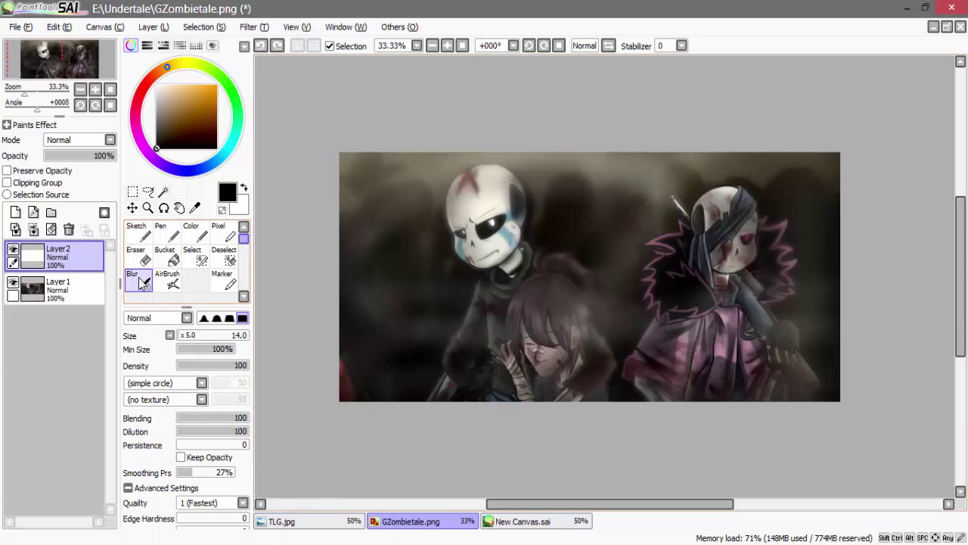
# Reselect the Color brush, return to New Canvas.sai and add a new layer above the sketch
pyautogui.click(196, 231)
pyautogui.click(523, 521)
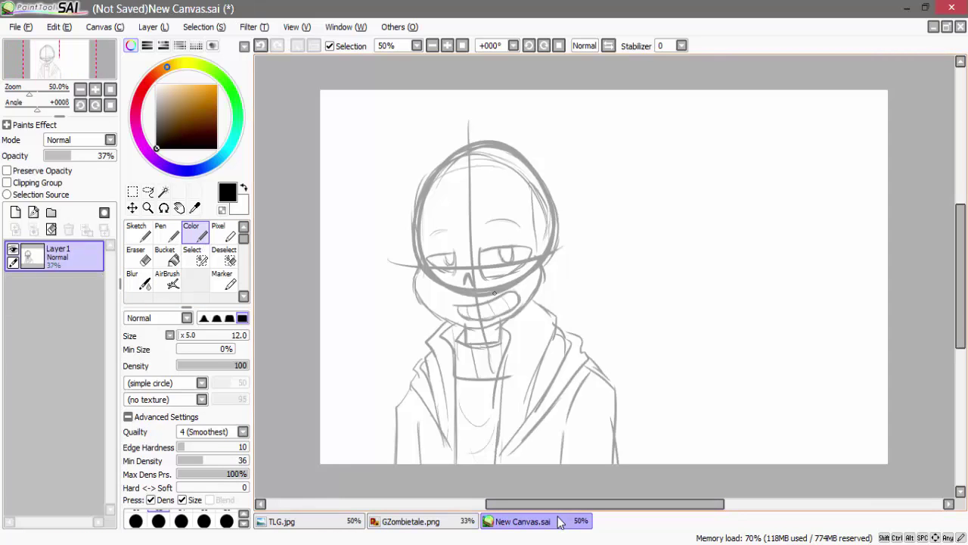
pyautogui.click(15, 212)
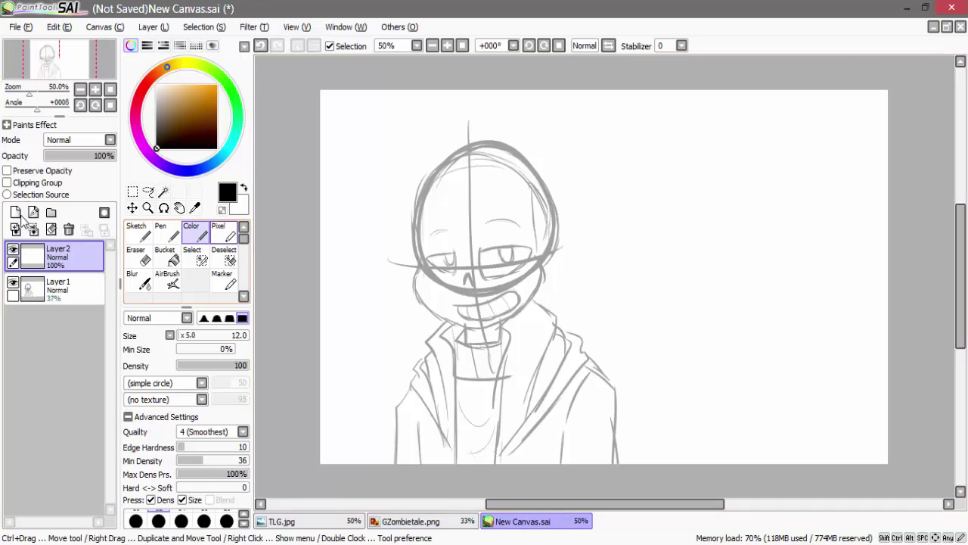
# Ink the cranium's arc over the sketch in one bold stroke and widen it slightly with a transform
pyautogui.hotkey('ctrl', '+')
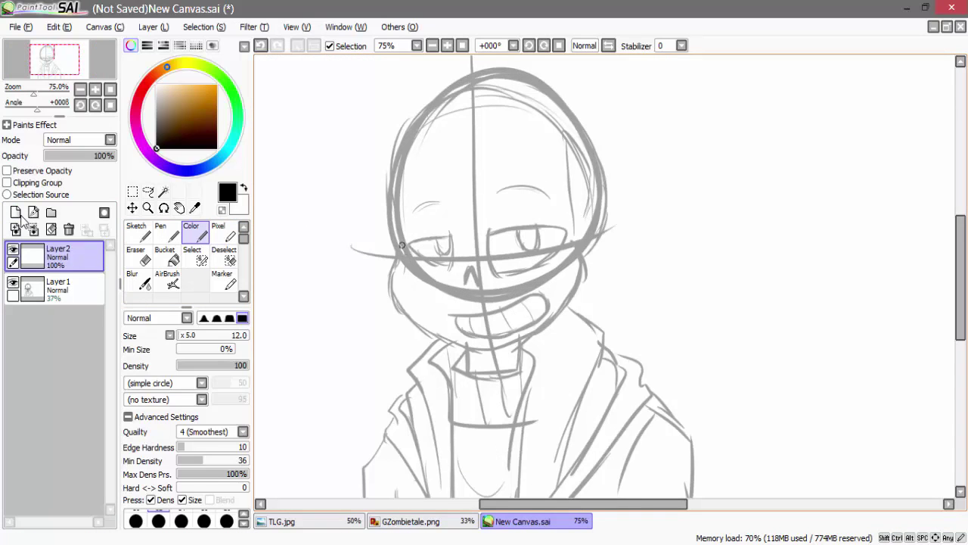
pyautogui.moveTo(399, 227)
pyautogui.mouseDown()
pyautogui.moveTo(492, 92)
pyautogui.moveTo(584, 227)
pyautogui.mouseUp()
pyautogui.hotkey('ctrl', 'z')
pyautogui.moveTo(401, 253)
pyautogui.mouseDown()
pyautogui.moveTo(507, 91)
pyautogui.moveTo(561, 266)
pyautogui.mouseUp()
pyautogui.hotkey('ctrl', 't')
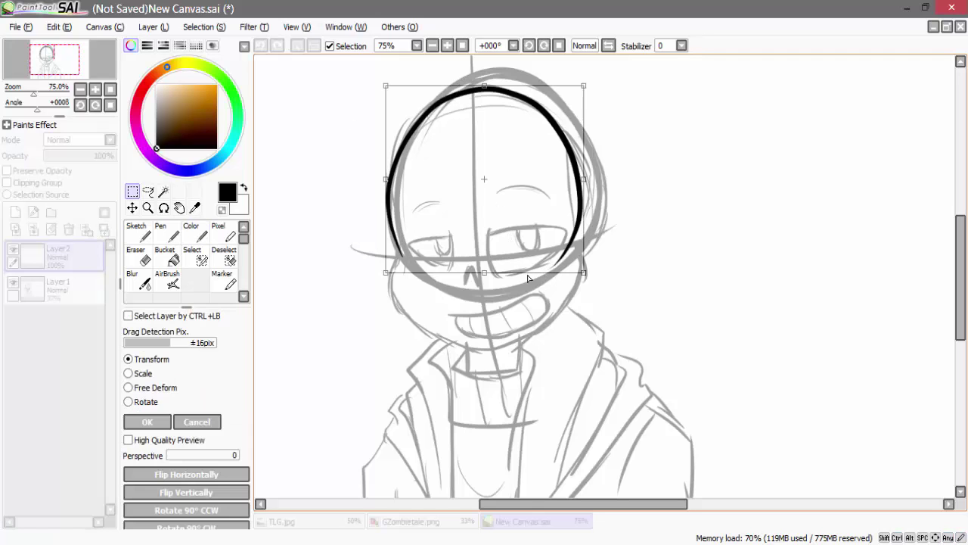
pyautogui.moveTo(584, 180); pyautogui.dragTo(598, 178)
pyautogui.press('Return')
# Ink the cheek curves on both sides of the skull, running from the cranium's ends toward the jaw
pyautogui.hotkey('ctrl', '+')
pyautogui.moveTo(401, 253)
pyautogui.mouseDown()
pyautogui.moveTo(441, 369)
pyautogui.moveTo(558, 373)
pyautogui.moveTo(630, 290)
pyautogui.mouseUp()
pyautogui.hotkey('ctrl', 'z')
pyautogui.hotkey('ctrl', 'z')
pyautogui.moveTo(620, 262)
pyautogui.mouseDown()
pyautogui.moveTo(626, 318)
pyautogui.moveTo(583, 360)
pyautogui.moveTo(596, 353)
pyautogui.mouseUp()
pyautogui.hotkey('ctrl', 'z')
pyautogui.hotkey('ctrl', 'z')
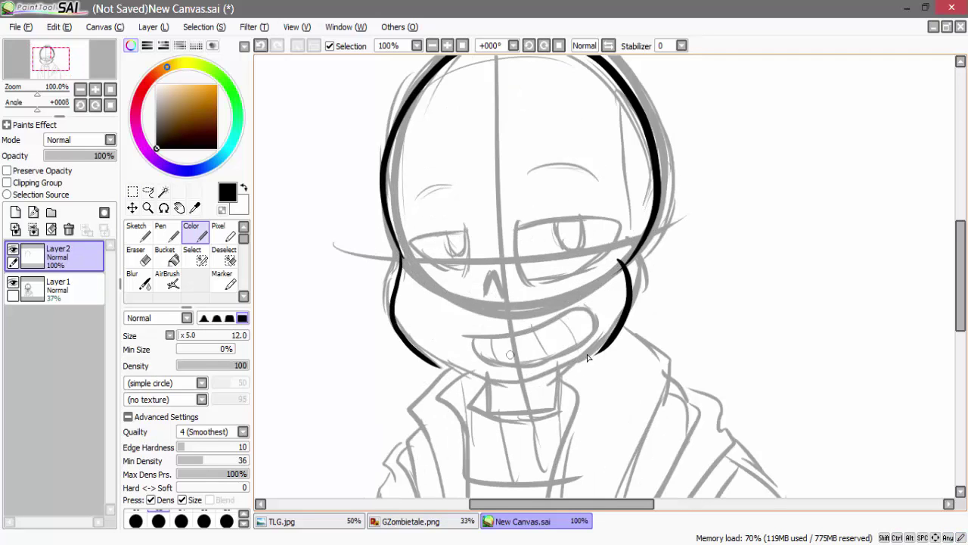
pyautogui.hotkey('ctrl', 'z')
# Ink the chin as a smooth curve joining both cheeks, redoing the stroke until it follows the sketched jaw
pyautogui.moveTo(433, 363)
pyautogui.mouseDown()
pyautogui.moveTo(601, 350)
pyautogui.moveTo(553, 379)
pyautogui.moveTo(521, 382)
pyautogui.moveTo(611, 331)
pyautogui.mouseUp()
pyautogui.hotkey('ctrl', 'z')
pyautogui.hotkey('ctrl', 'z')
pyautogui.hotkey('ctrl', 'z')
pyautogui.hotkey('ctrl', 'z')
pyautogui.hotkey('ctrl', 'z')
pyautogui.moveTo(430, 363)
pyautogui.mouseDown()
pyautogui.moveTo(517, 388)
pyautogui.moveTo(584, 360)
pyautogui.moveTo(612, 327)
pyautogui.mouseUp()
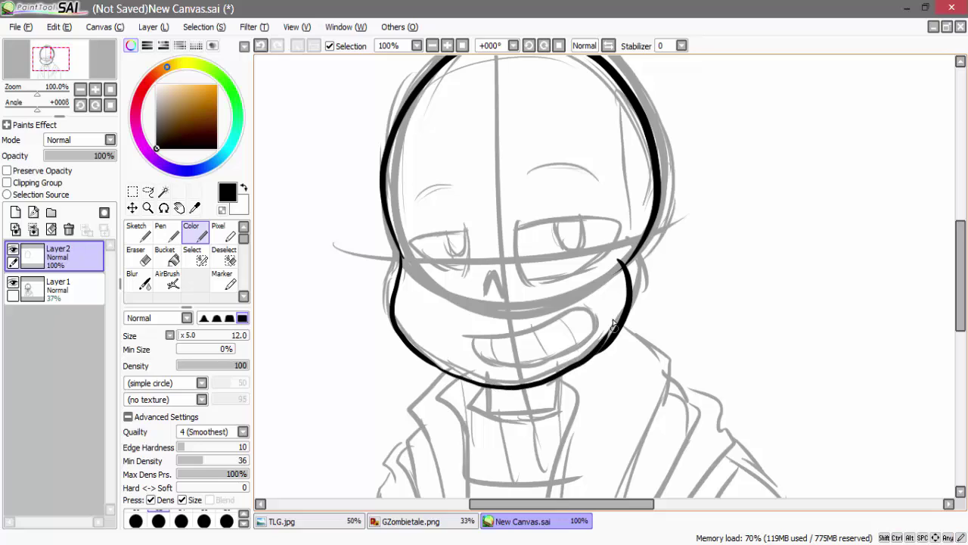
pyautogui.hotkey('ctrl', 'z')
pyautogui.moveTo(433, 363)
pyautogui.mouseDown()
pyautogui.moveTo(481, 385)
pyautogui.moveTo(551, 376)
pyautogui.moveTo(613, 328)
pyautogui.mouseUp()
pyautogui.hotkey('ctrl', 'z')
pyautogui.moveTo(430, 364)
pyautogui.mouseDown()
pyautogui.moveTo(522, 388)
pyautogui.moveTo(614, 326)
pyautogui.moveTo(583, 369)
pyautogui.moveTo(525, 390)
pyautogui.mouseUp()
pyautogui.hotkey('ctrl', 'z')
pyautogui.hotkey('ctrl', 'z')
pyautogui.moveTo(429, 363)
pyautogui.mouseDown()
pyautogui.moveTo(469, 378)
pyautogui.moveTo(550, 382)
pyautogui.moveTo(613, 331)
pyautogui.mouseUp()
pyautogui.hotkey('ctrl', 'z')
pyautogui.moveTo(429, 360)
pyautogui.mouseDown()
pyautogui.moveTo(529, 387)
pyautogui.moveTo(609, 331)
pyautogui.moveTo(609, 341)
pyautogui.mouseUp()
pyautogui.hotkey('ctrl', 'z')
# Ink the tall, narrow temple hollow inside the skull's right edge
pyautogui.moveTo(962, 270); pyautogui.dragTo(965, 252)
pyautogui.moveTo(627, 318); pyautogui.dragTo(624, 200)
pyautogui.hotkey('ctrl', 'z')
pyautogui.moveTo(613, 312)
pyautogui.mouseDown()
pyautogui.moveTo(608, 248)
pyautogui.moveTo(646, 279)
pyautogui.mouseUp()
pyautogui.press('e')
pyautogui.press('n')
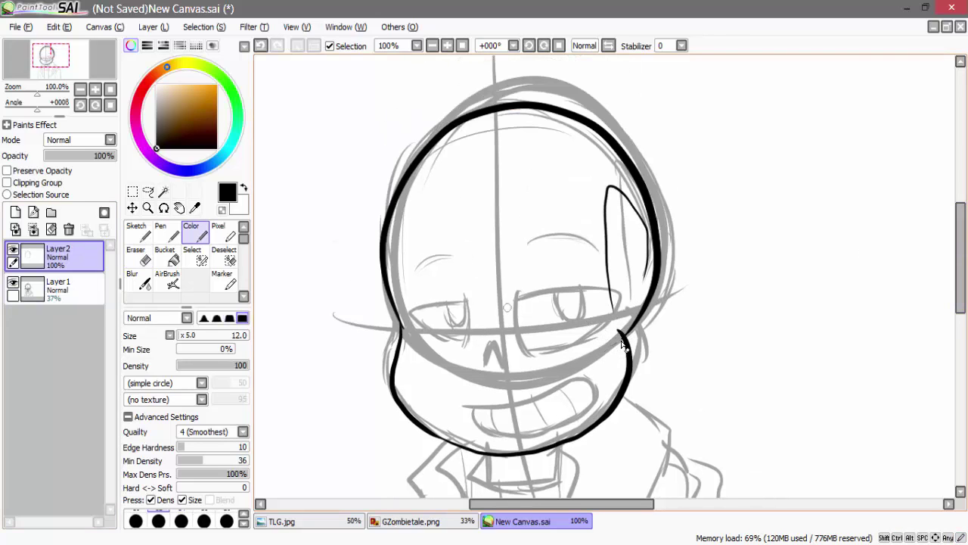
# Ink the larger eye socket with its half-lidded pupil, a short crease above it and the arched brow
pyautogui.moveTo(502, 294)
pyautogui.mouseDown()
pyautogui.moveTo(512, 348)
pyautogui.moveTo(578, 289)
pyautogui.mouseUp()
pyautogui.hotkey('ctrl', 'z')
pyautogui.moveTo(503, 298)
pyautogui.mouseDown()
pyautogui.moveTo(579, 287)
pyautogui.moveTo(525, 345)
pyautogui.moveTo(566, 335)
pyautogui.mouseUp()
pyautogui.hotkey('ctrl', 'z')
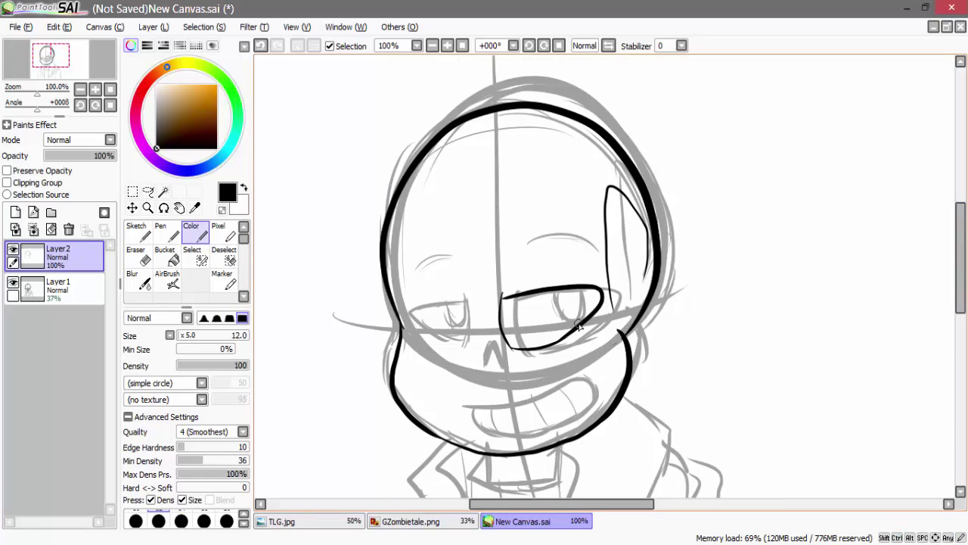
pyautogui.moveTo(538, 293)
pyautogui.mouseDown()
pyautogui.moveTo(560, 292)
pyautogui.moveTo(503, 262)
pyautogui.mouseUp()
pyautogui.hotkey('ctrl', 'z')
pyautogui.hotkey('ctrl', 'z')
pyautogui.moveTo(516, 239); pyautogui.dragTo(582, 241)
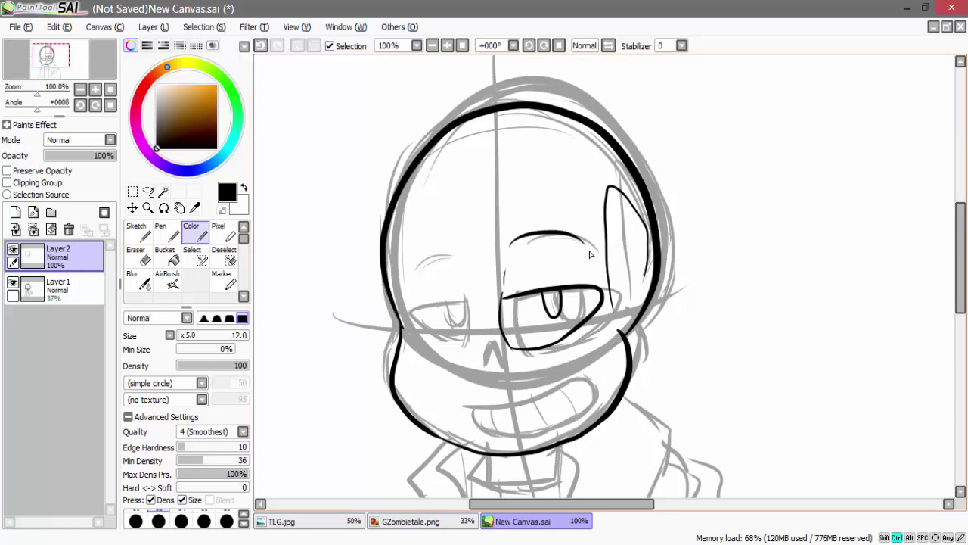
# Ink the smaller eye socket with its pupil, a short crease above it and the curved brow line
pyautogui.moveTo(463, 305); pyautogui.dragTo(460, 349)
pyautogui.moveTo(427, 303)
pyautogui.mouseDown()
pyautogui.moveTo(469, 305)
pyautogui.moveTo(466, 339)
pyautogui.mouseUp()
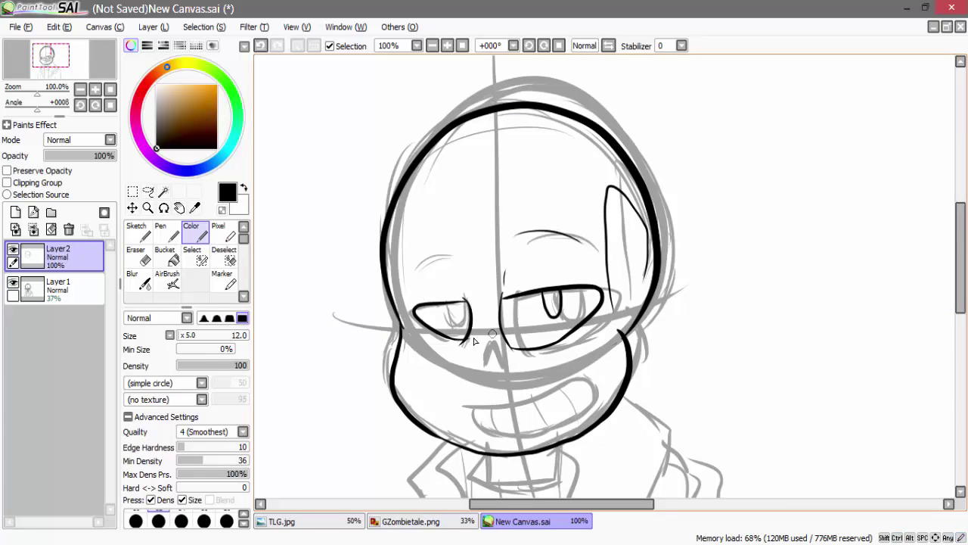
pyautogui.hotkey('ctrl', 'z')
pyautogui.moveTo(446, 304); pyautogui.dragTo(464, 305)
pyautogui.hotkey('ctrl', 'z')
pyautogui.moveTo(444, 305)
pyautogui.mouseDown()
pyautogui.moveTo(451, 318)
pyautogui.moveTo(459, 303)
pyautogui.mouseUp()
pyautogui.moveTo(463, 288)
pyautogui.mouseDown()
pyautogui.moveTo(460, 261)
pyautogui.moveTo(462, 272)
pyautogui.mouseUp()
pyautogui.hotkey('ctrl', 'z')
pyautogui.moveTo(420, 267); pyautogui.dragTo(449, 255)
# Ink the nose hole and the wide grin with tooth dividers, and hide the sketch layer to check the lines
pyautogui.moveTo(478, 373)
pyautogui.mouseDown()
pyautogui.moveTo(485, 340)
pyautogui.moveTo(487, 370)
pyautogui.mouseUp()
pyautogui.hotkey('ctrl', 'z')
pyautogui.hotkey('ctrl', 'z')
pyautogui.moveTo(463, 401)
pyautogui.mouseDown()
pyautogui.moveTo(528, 388)
pyautogui.moveTo(576, 417)
pyautogui.moveTo(529, 432)
pyautogui.moveTo(580, 415)
pyautogui.mouseUp()
pyautogui.hotkey('ctrl', 'z')
pyautogui.click(12, 282)
pyautogui.hotkey('ctrl', 'z')
pyautogui.hotkey('ctrl', 'z')
pyautogui.hotkey('ctrl', 'z')
pyautogui.moveTo(462, 401)
pyautogui.mouseDown()
pyautogui.moveTo(550, 385)
pyautogui.moveTo(573, 421)
pyautogui.mouseUp()
pyautogui.moveTo(467, 402)
pyautogui.mouseDown()
pyautogui.moveTo(455, 408)
pyautogui.moveTo(514, 437)
pyautogui.moveTo(595, 372)
pyautogui.moveTo(555, 430)
pyautogui.mouseUp()
pyautogui.moveTo(497, 403)
pyautogui.mouseDown()
pyautogui.moveTo(497, 433)
pyautogui.moveTo(467, 426)
pyautogui.mouseUp()
# Try to thicken the inner edge of the larger eye socket with solid black
pyautogui.moveTo(961, 261); pyautogui.dragTo(961, 286)
pyautogui.press('g')
pyautogui.press('w')
pyautogui.click(531, 227)
pyautogui.click(457, 233)
pyautogui.hotkey('ctrl', 'd')
pyautogui.press('n')
pyautogui.moveTo(506, 203)
pyautogui.mouseDown()
pyautogui.moveTo(508, 231)
pyautogui.moveTo(505, 200)
pyautogui.moveTo(508, 227)
pyautogui.moveTo(527, 245)
pyautogui.moveTo(507, 234)
pyautogui.moveTo(538, 246)
pyautogui.moveTo(518, 249)
pyautogui.moveTo(582, 228)
pyautogui.mouseUp()
pyautogui.hotkey('ctrl', 'z')
pyautogui.press('b')
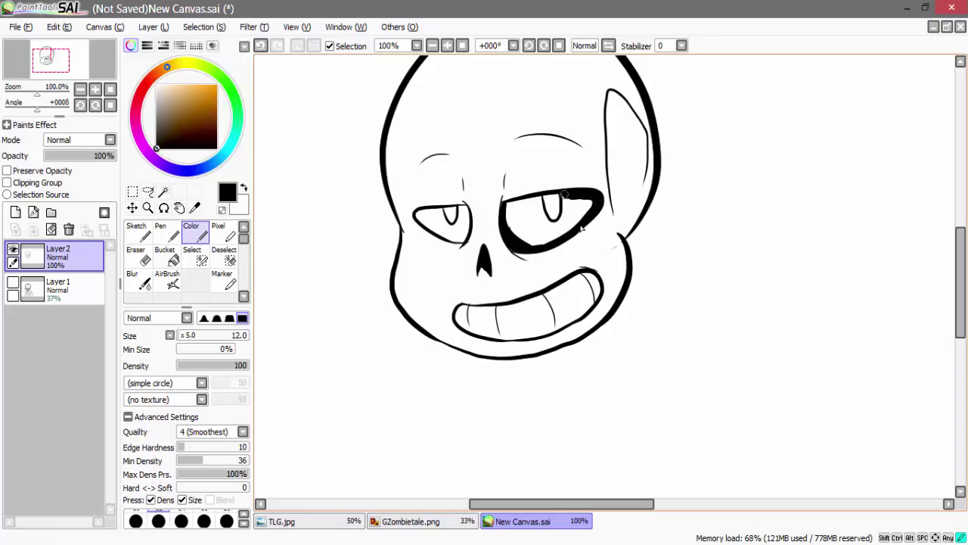
pyautogui.hotkey('ctrl', 'z')
pyautogui.hotkey('ctrl', 'z')
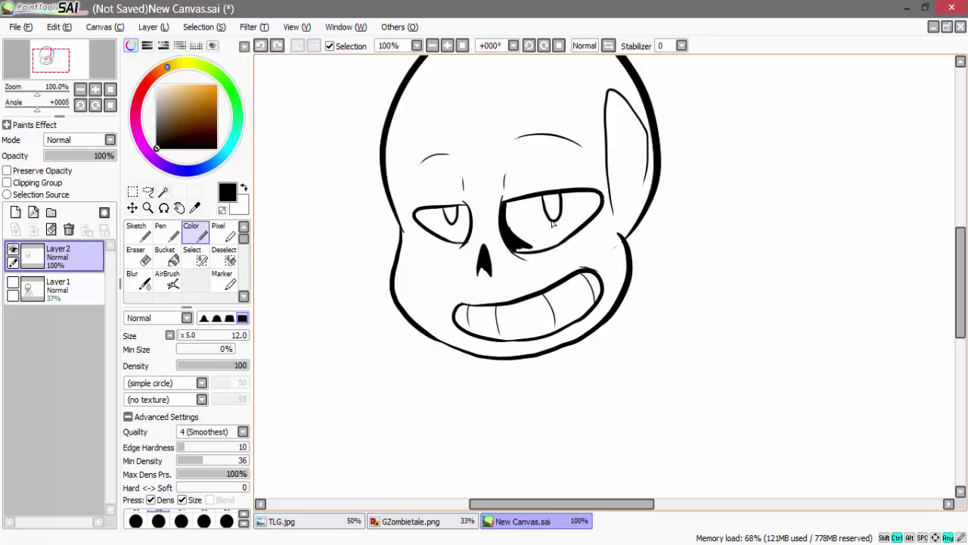
pyautogui.hotkey('ctrl', 'z')
pyautogui.hotkey('ctrl', 'z')
pyautogui.hotkey('ctrl', 'z')
pyautogui.hotkey('ctrl', 'z')
# Show the sketch layer again and ink two neck vertebrae with small side bumps below the jaw
pyautogui.click(13, 282)
pyautogui.scroll(-1, 605, 277)
pyautogui.moveTo(961, 303); pyautogui.dragTo(961, 332)
pyautogui.scroll(1, 516, 246)
pyautogui.moveTo(518, 247)
pyautogui.mouseDown()
pyautogui.moveTo(535, 281)
pyautogui.moveTo(586, 278)
pyautogui.moveTo(598, 242)
pyautogui.moveTo(522, 292)
pyautogui.mouseUp()
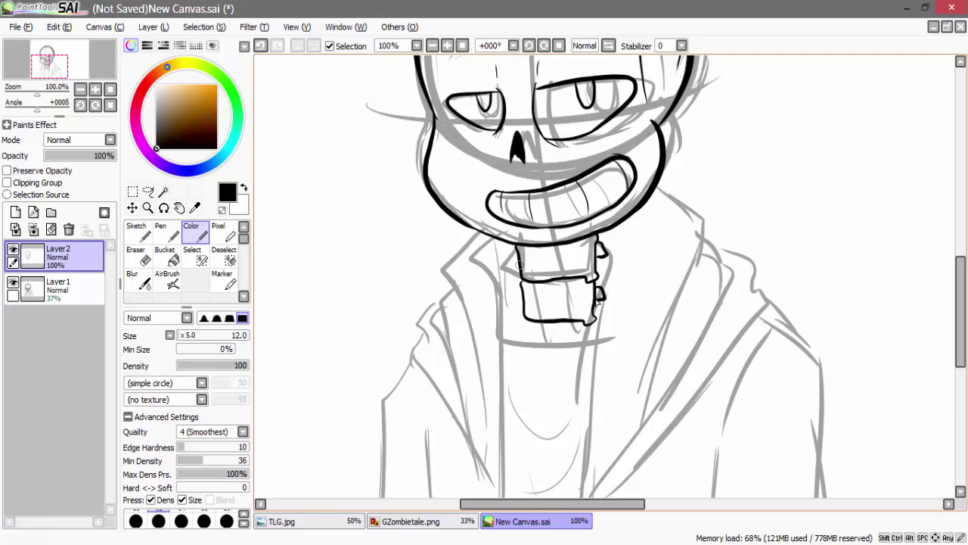
pyautogui.moveTo(517, 250)
pyautogui.mouseDown()
pyautogui.moveTo(557, 294)
pyautogui.moveTo(539, 285)
pyautogui.moveTo(572, 283)
pyautogui.moveTo(609, 256)
pyautogui.mouseUp()
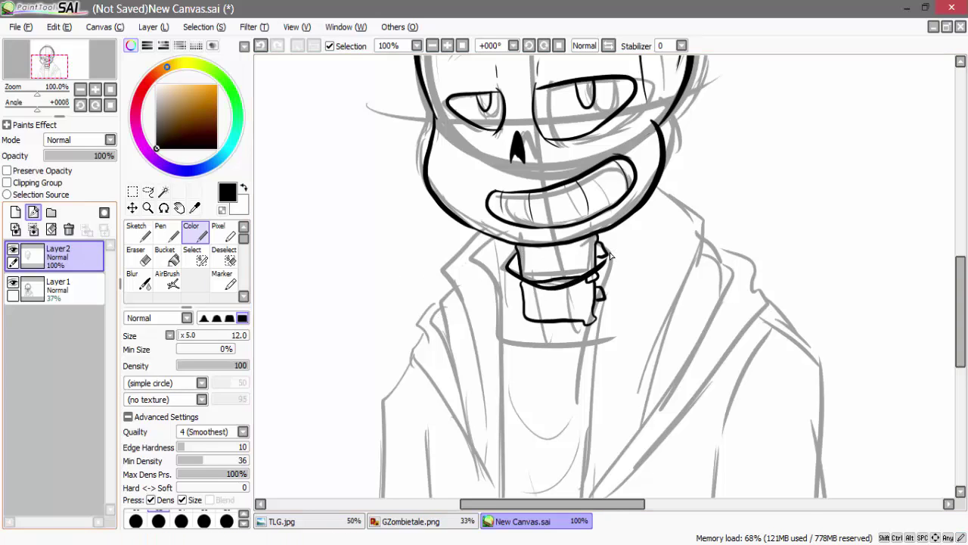
pyautogui.hotkey('ctrl', 'z')
pyautogui.hotkey('ctrl', 'z')
# Add a new layer and ink the turtleneck's folded rim and outer outline around the neck
pyautogui.click(15, 211)
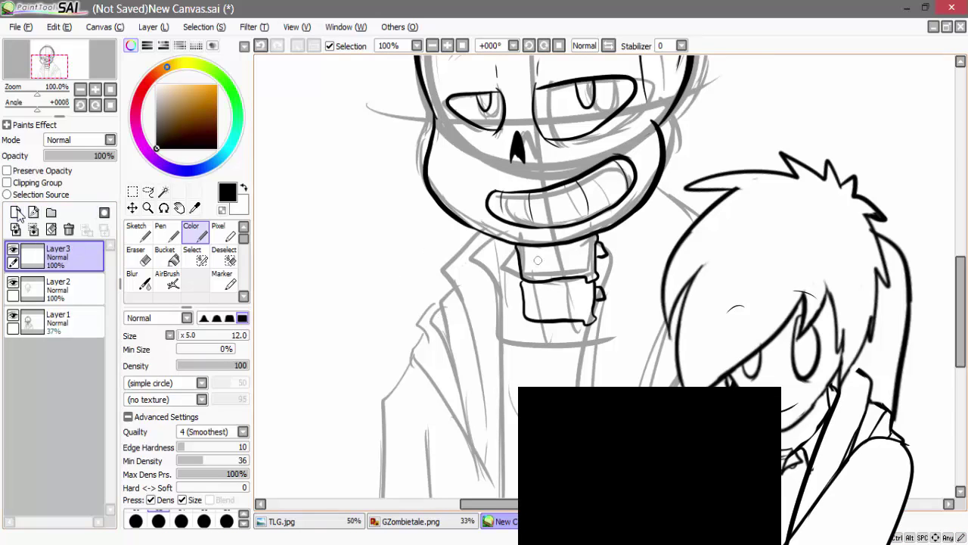
pyautogui.scroll(2, 535, 267)
pyautogui.moveTo(501, 246)
pyautogui.mouseDown()
pyautogui.moveTo(478, 264)
pyautogui.moveTo(564, 325)
pyautogui.moveTo(667, 260)
pyautogui.mouseUp()
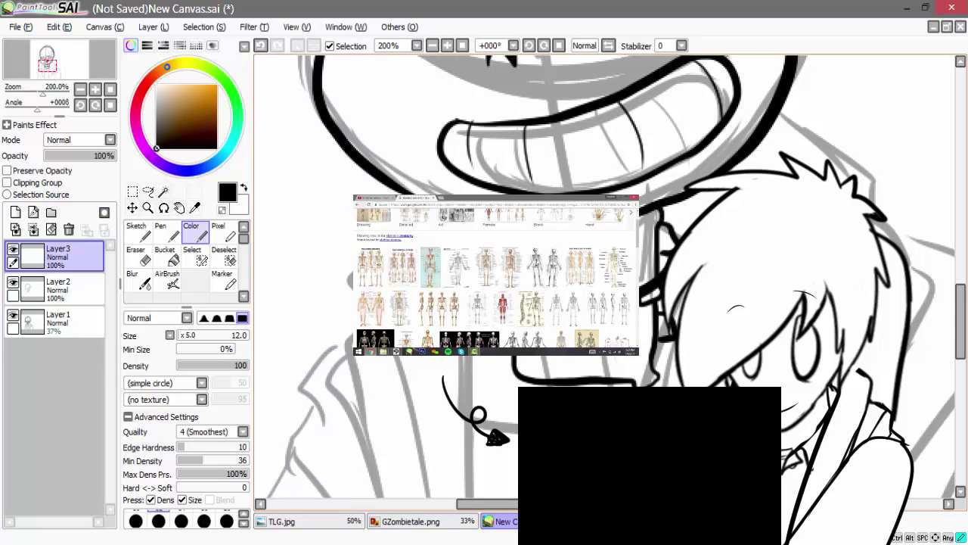
pyautogui.moveTo(443, 355)
pyautogui.mouseDown()
pyautogui.moveTo(446, 412)
pyautogui.moveTo(517, 441)
pyautogui.mouseUp()
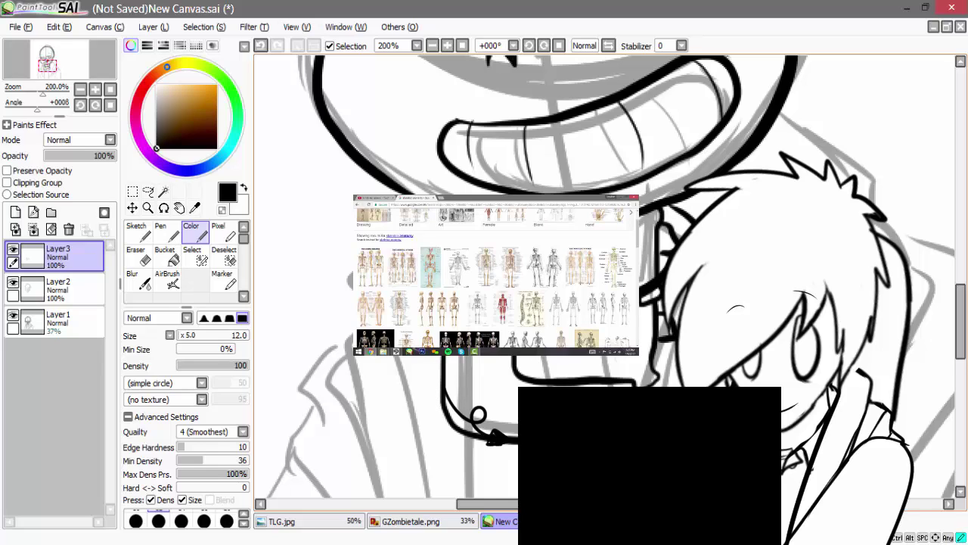
pyautogui.hotkey('ctrl', 'z')
pyautogui.moveTo(478, 414); pyautogui.dragTo(517, 447)
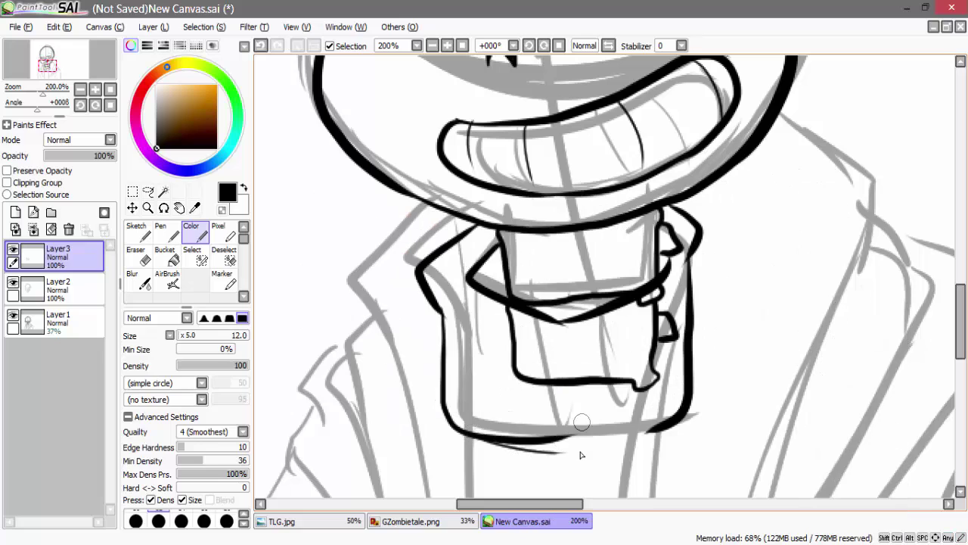
# Erase the vertebra lines covered by the turtleneck on Layer2, and return to Layer3 with the Color brush
pyautogui.click(80, 289)
pyautogui.press('e')
pyautogui.moveTo(640, 375)
pyautogui.mouseDown()
pyautogui.moveTo(666, 292)
pyautogui.moveTo(610, 381)
pyautogui.moveTo(503, 319)
pyautogui.mouseUp()
pyautogui.click(80, 260)
pyautogui.click(194, 234)
# Ink vertical rib lines and curved fabric folds across the turtleneck
pyautogui.moveTo(451, 251)
pyautogui.mouseDown()
pyautogui.moveTo(479, 264)
pyautogui.moveTo(475, 431)
pyautogui.mouseUp()
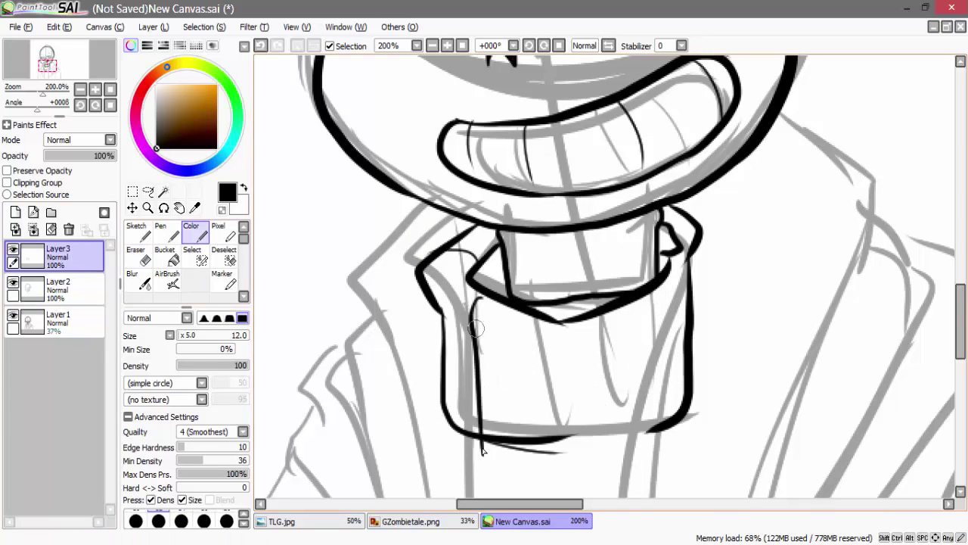
pyautogui.hotkey('ctrl', 'z')
pyautogui.moveTo(445, 316)
pyautogui.mouseDown()
pyautogui.moveTo(560, 357)
pyautogui.moveTo(582, 353)
pyautogui.mouseUp()
pyautogui.hotkey('ctrl', 'z')
pyautogui.moveTo(472, 334); pyautogui.dragTo(584, 374)
pyautogui.moveTo(687, 257); pyautogui.dragTo(622, 331)
pyautogui.moveTo(561, 310); pyautogui.dragTo(559, 432)
pyautogui.moveTo(629, 304)
pyautogui.mouseDown()
pyautogui.moveTo(645, 333)
pyautogui.moveTo(652, 422)
pyautogui.mouseUp()
pyautogui.moveTo(679, 263)
pyautogui.mouseDown()
pyautogui.moveTo(656, 287)
pyautogui.moveTo(677, 316)
pyautogui.mouseUp()
pyautogui.moveTo(672, 228); pyautogui.dragTo(696, 221)
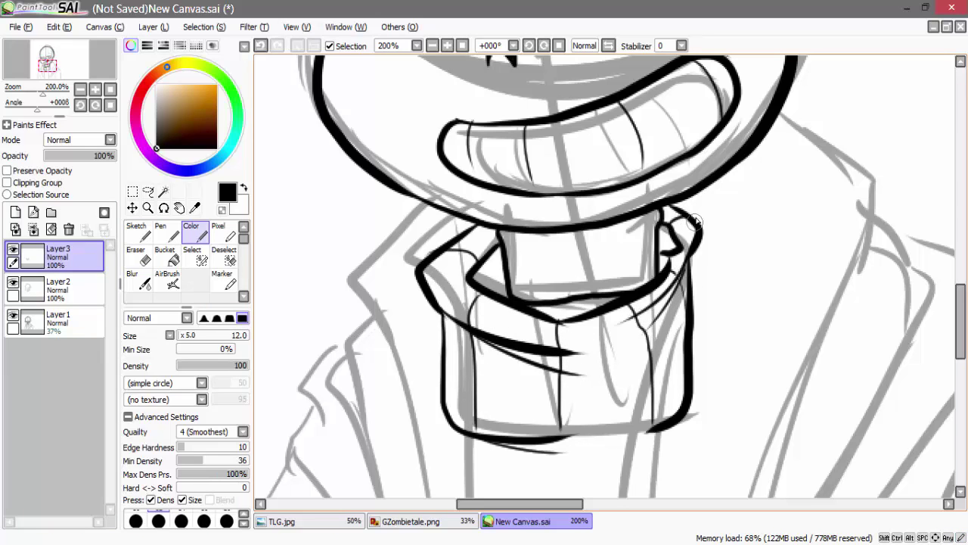
pyautogui.moveTo(495, 378); pyautogui.dragTo(641, 377)
pyautogui.moveTo(576, 418); pyautogui.dragTo(667, 373)
# Ink the jacket's raised collar and inner fold lines on the character's right-hand side of the canvas
pyautogui.scroll(-2, 567, 308)
pyautogui.moveTo(962, 306); pyautogui.dragTo(962, 333)
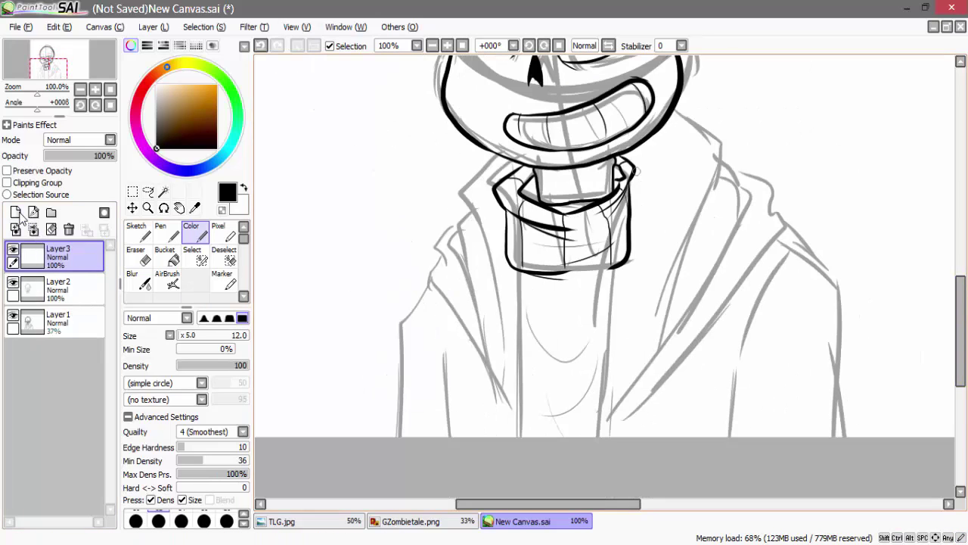
pyautogui.moveTo(641, 159)
pyautogui.mouseDown()
pyautogui.moveTo(598, 432)
pyautogui.moveTo(597, 366)
pyautogui.mouseUp()
pyautogui.hotkey('ctrl', 'z')
pyautogui.moveTo(673, 112); pyautogui.dragTo(636, 334)
pyautogui.moveTo(706, 175); pyautogui.dragTo(653, 358)
# Ink the same side's outer lapel edge, the jacket's front opening and the hood contour over the shoulder
pyautogui.moveTo(710, 169)
pyautogui.mouseDown()
pyautogui.moveTo(749, 219)
pyautogui.moveTo(611, 384)
pyautogui.mouseUp()
pyautogui.hotkey('ctrl', 'z')
pyautogui.moveTo(746, 197)
pyautogui.mouseDown()
pyautogui.moveTo(666, 352)
pyautogui.moveTo(606, 404)
pyautogui.mouseUp()
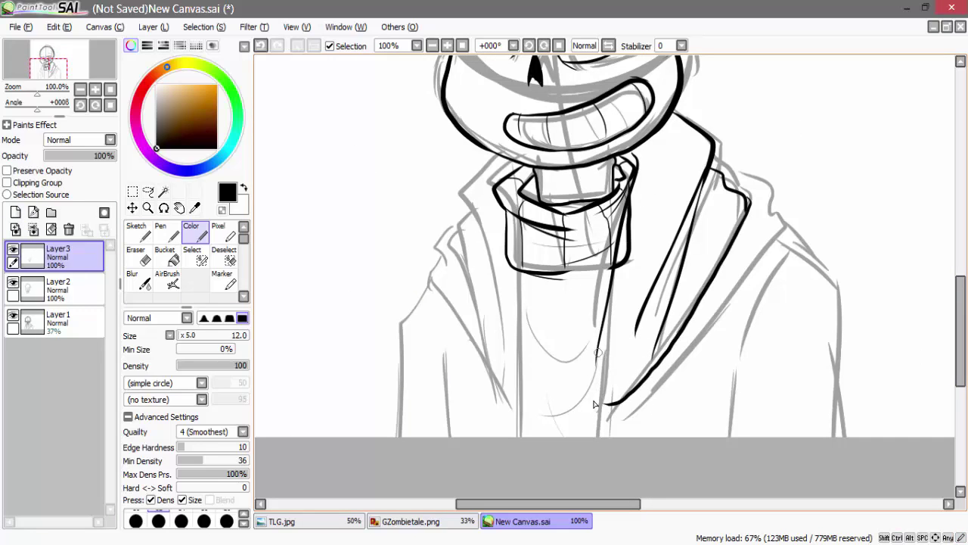
pyautogui.moveTo(597, 349); pyautogui.dragTo(589, 405)
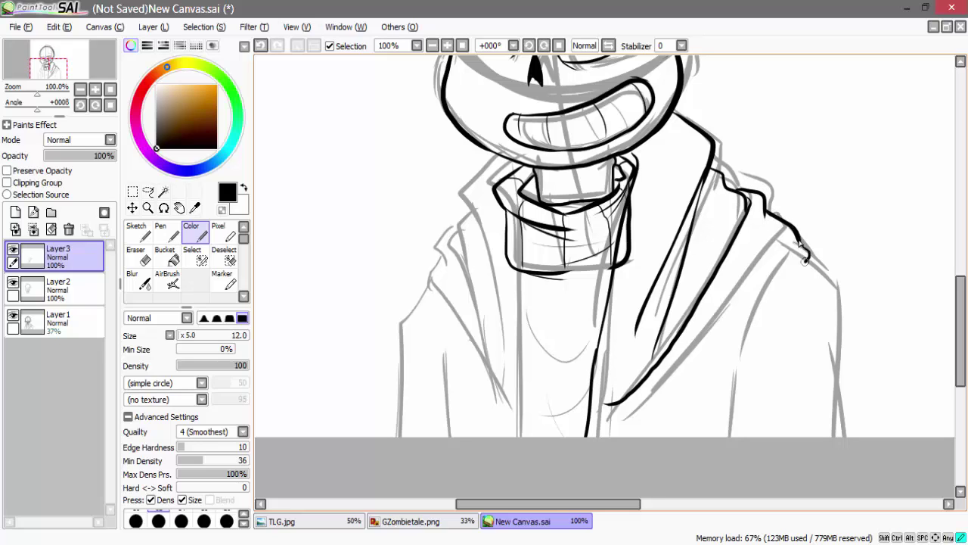
pyautogui.moveTo(756, 294); pyautogui.dragTo(690, 363)
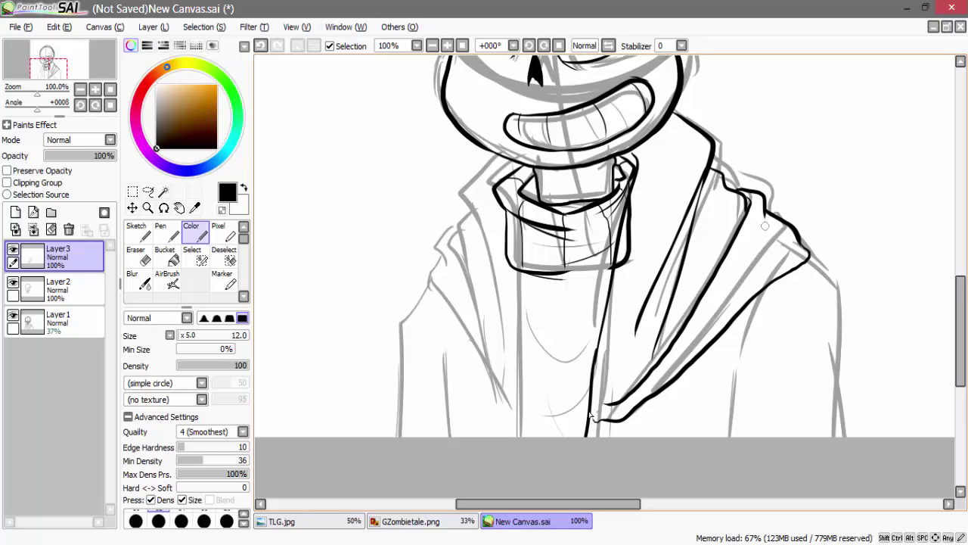
pyautogui.moveTo(765, 216); pyautogui.dragTo(717, 306)
# Erase the turtleneck outline where the jacket edge overlaps it and inspect the cleaned area
pyautogui.click(69, 290)
pyautogui.press('e')
pyautogui.moveTo(625, 271); pyautogui.dragTo(633, 215)
pyautogui.hotkey('ctrl', 'z')
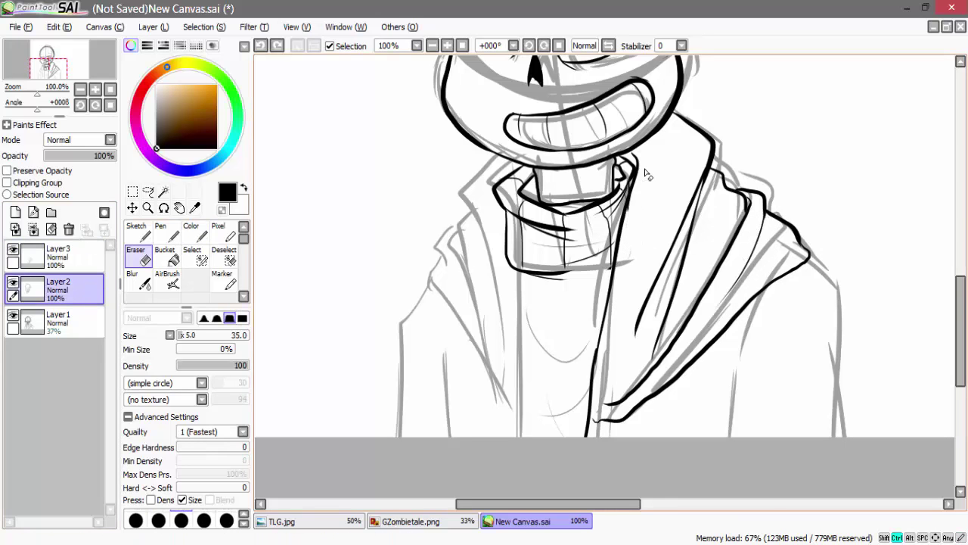
pyautogui.scroll(3, 647, 174)
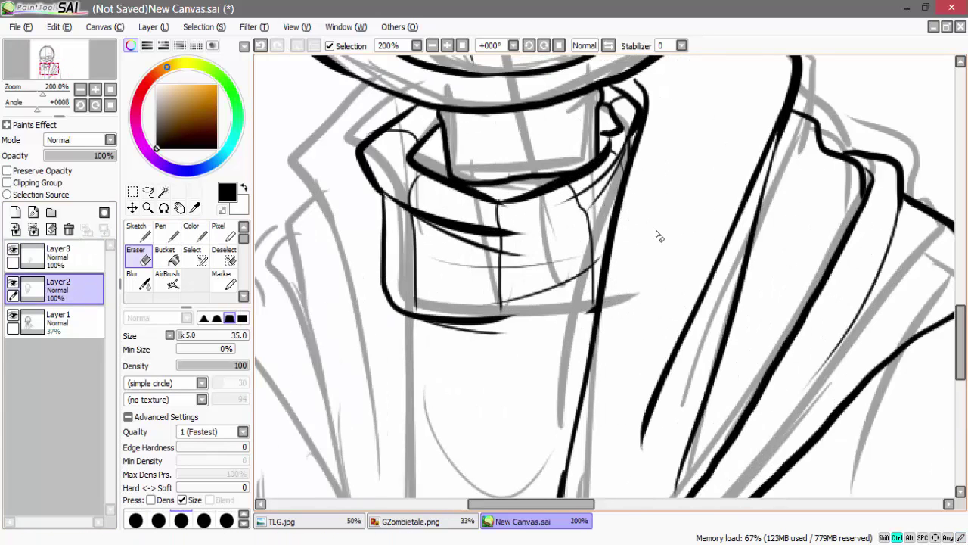
pyautogui.scroll(-5, 659, 234)
# On Layer3, ink the collar, lapel and inner fold lines on the opposite side of the jacket
pyautogui.click(72, 259)
pyautogui.scroll(1, 651, 240)
pyautogui.press('n')
pyautogui.moveTo(655, 282); pyautogui.dragTo(657, 458)
pyautogui.hotkey('ctrl', 'z')
pyautogui.moveTo(626, 166); pyautogui.dragTo(639, 340)
pyautogui.moveTo(607, 211)
pyautogui.mouseDown()
pyautogui.moveTo(588, 224)
pyautogui.moveTo(586, 259)
pyautogui.mouseUp()
pyautogui.moveTo(608, 215); pyautogui.dragTo(624, 330)
pyautogui.moveTo(586, 242); pyautogui.dragTo(649, 410)
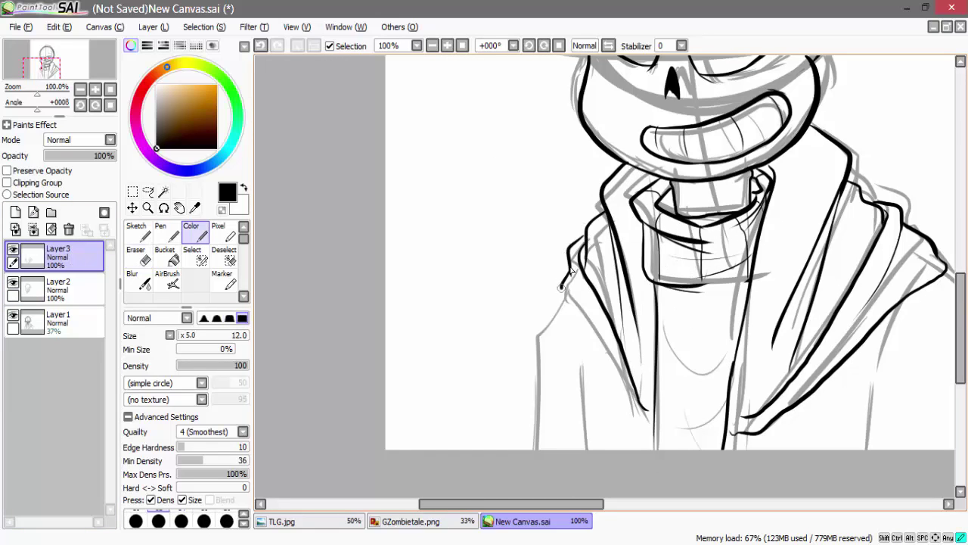
# Ink the left hood edge, the sleeve's outer and inner lines and the jacket's left front opening
pyautogui.moveTo(573, 271)
pyautogui.mouseDown()
pyautogui.moveTo(584, 351)
pyautogui.moveTo(652, 418)
pyautogui.mouseUp()
pyautogui.moveTo(549, 318); pyautogui.dragTo(522, 459)
pyautogui.hotkey('ctrl', 'z')
pyautogui.moveTo(547, 318); pyautogui.dragTo(520, 490)
pyautogui.moveTo(655, 416); pyautogui.dragTo(655, 485)
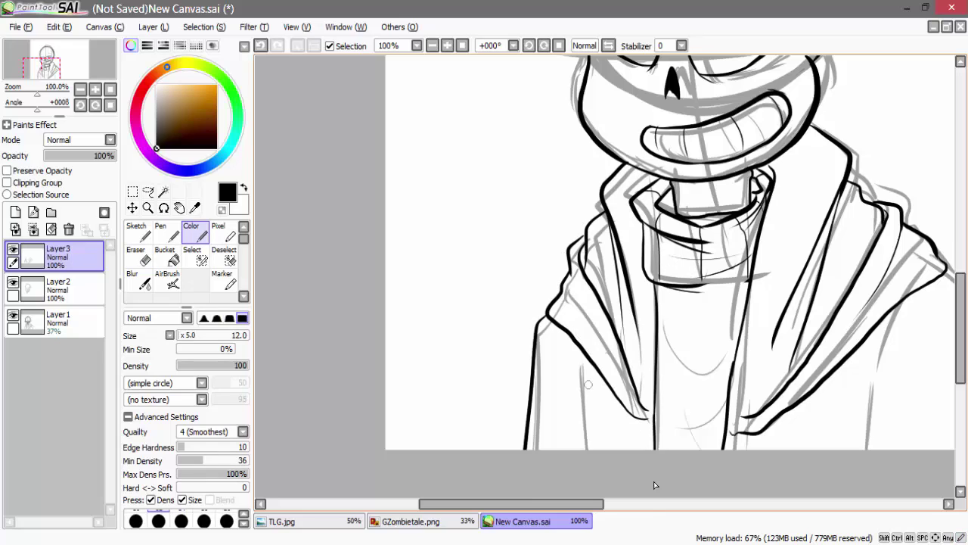
pyautogui.moveTo(582, 364); pyautogui.dragTo(592, 484)
# Ink the right shoulder and sleeve lines down to the canvas edge, with small creases near the elbow
pyautogui.moveTo(594, 505); pyautogui.dragTo(644, 506)
pyautogui.moveTo(757, 272); pyautogui.dragTo(794, 458)
pyautogui.moveTo(702, 307); pyautogui.dragTo(685, 450)
pyautogui.moveTo(685, 401); pyautogui.dragTo(689, 411)
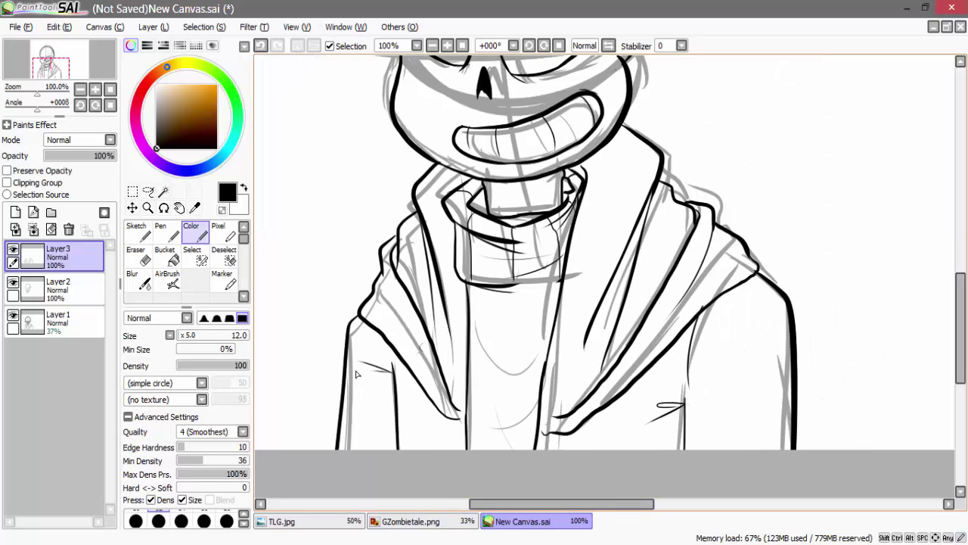
# Ink the shirt's curved chest fold and a few short creases below it between the jacket openings
pyautogui.moveTo(475, 333); pyautogui.dragTo(555, 346)
pyautogui.moveTo(465, 424); pyautogui.dragTo(531, 403)
pyautogui.hotkey('ctrl', 'z')
pyautogui.hotkey('ctrl', 'z')
pyautogui.moveTo(476, 333); pyautogui.dragTo(542, 366)
pyautogui.moveTo(490, 417); pyautogui.dragTo(535, 400)
pyautogui.moveTo(496, 432)
pyautogui.mouseDown()
pyautogui.moveTo(533, 409)
pyautogui.moveTo(510, 447)
pyautogui.mouseUp()
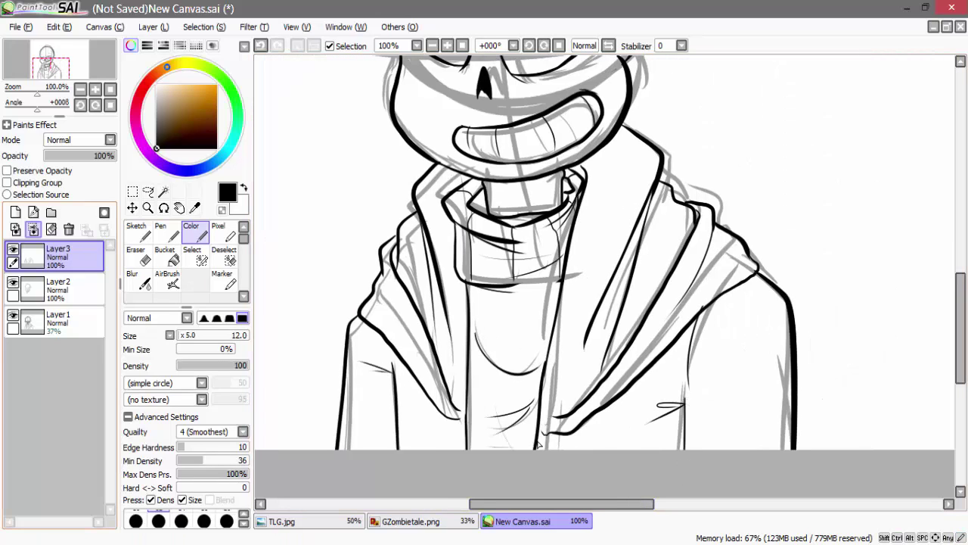
# Merge Layer3 down into Layer2 and hide the Layer1 sketch
pyautogui.hotkey('ctrl', 'e')
pyautogui.click(13, 281)
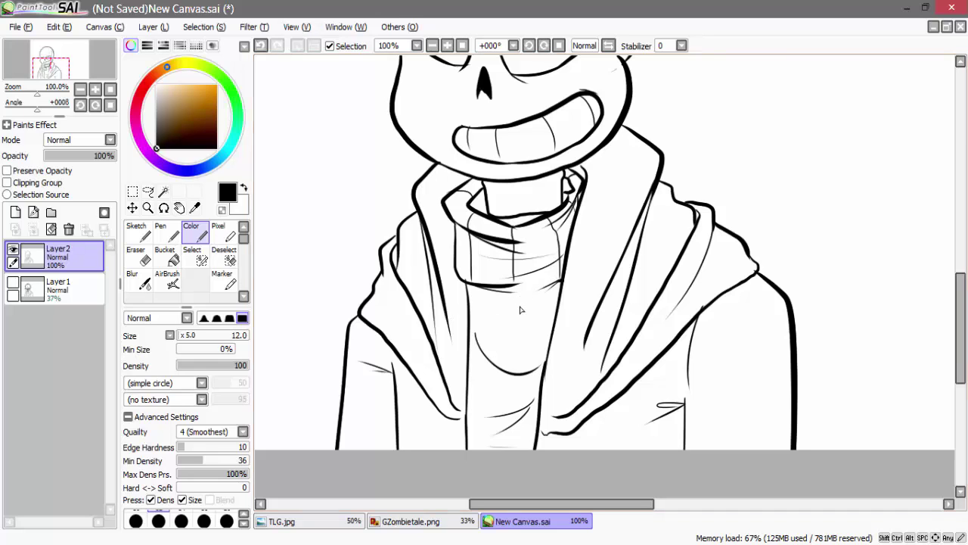
# Shade the narrow outlined area along the skull's right side with thin diagonal hatching strokes
pyautogui.press('e')
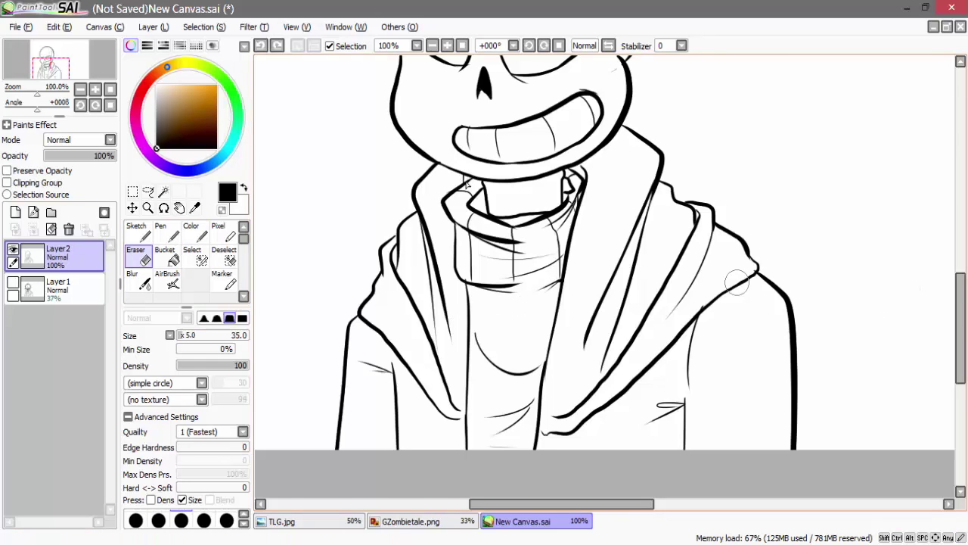
pyautogui.scroll(2, 723, 307)
pyautogui.scroll(-4, 802, 261)
pyautogui.moveTo(584, 504); pyautogui.dragTo(638, 504)
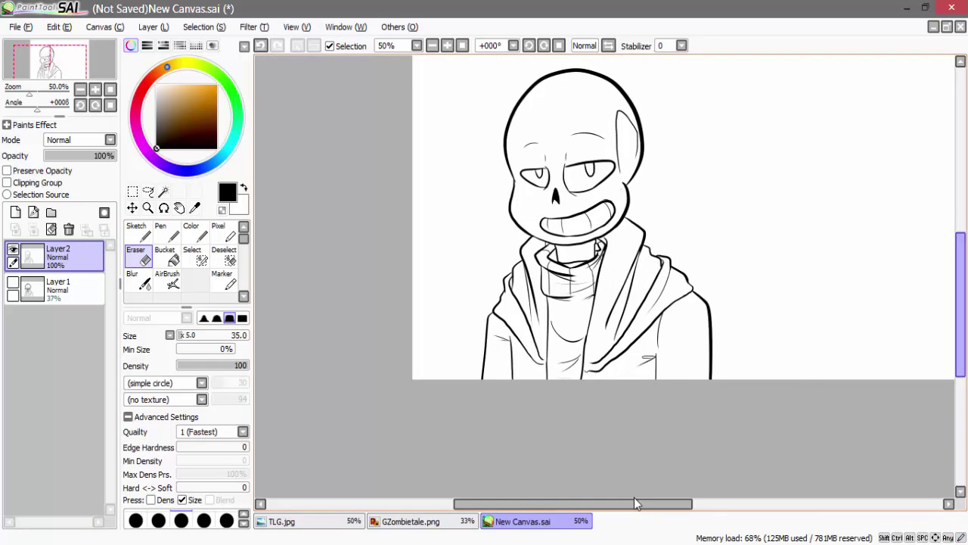
pyautogui.scroll(3, 632, 132)
pyautogui.press('n')
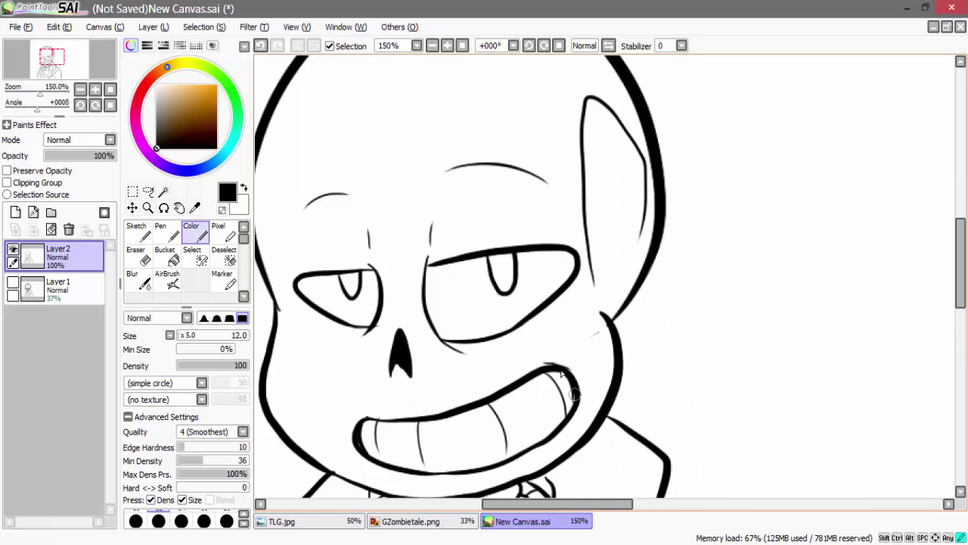
pyautogui.moveTo(595, 104); pyautogui.dragTo(587, 140)
pyautogui.moveTo(610, 116); pyautogui.dragTo(587, 157)
pyautogui.moveTo(617, 127)
pyautogui.mouseDown()
pyautogui.moveTo(588, 180)
pyautogui.moveTo(590, 201)
pyautogui.mouseUp()
pyautogui.moveTo(626, 167); pyautogui.dragTo(595, 220)
pyautogui.moveTo(622, 186); pyautogui.dragTo(599, 243)
pyautogui.moveTo(624, 197); pyautogui.dragTo(598, 287)
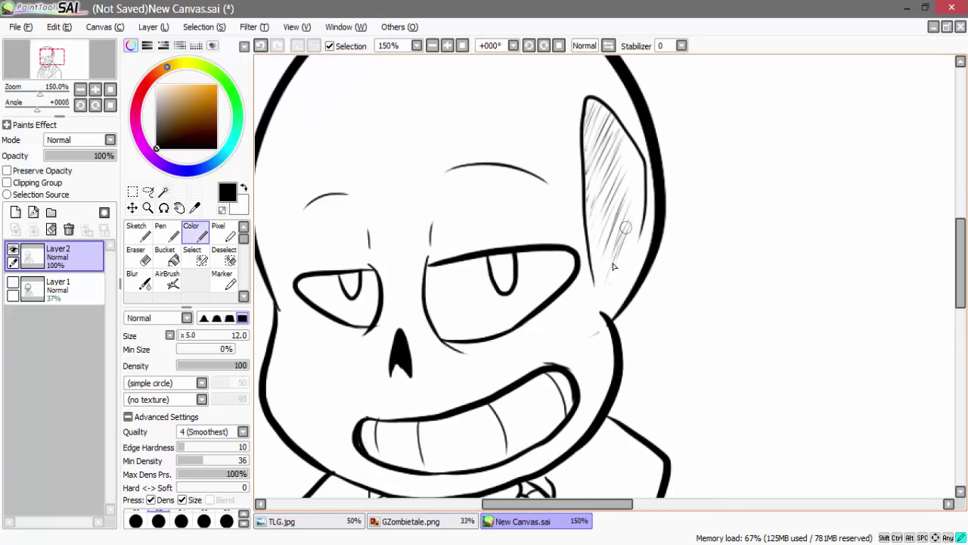
# Delete the hidden Layer1 sketch, keeping the inked Layer2
pyautogui.scroll(-3, 617, 272)
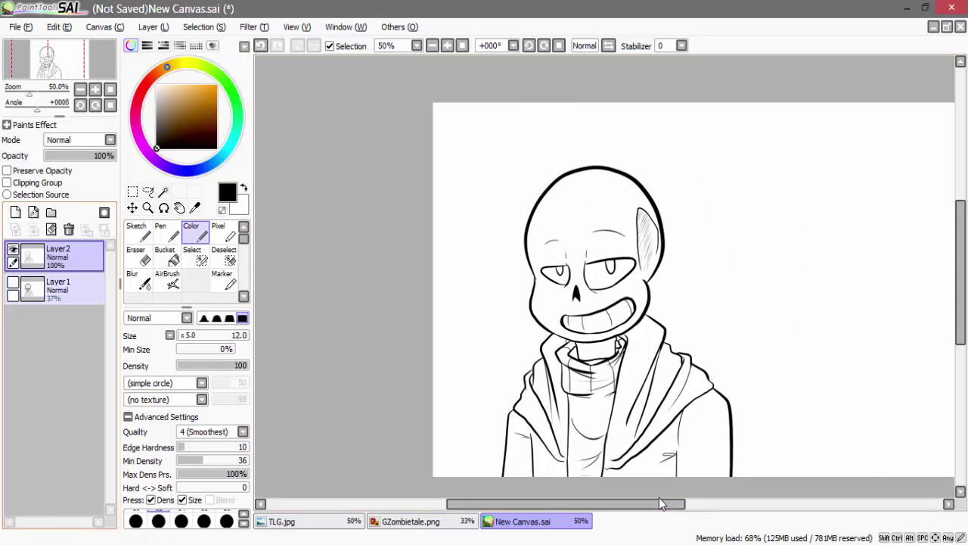
pyautogui.click(68, 291)
pyautogui.click(68, 229)
pyautogui.moveTo(567, 504); pyautogui.dragTo(615, 504)
pyautogui.doubleClick(66, 259)
# Select the whole inked figure with a rectangular selection and copy and paste it as a duplicate on its own layer
pyautogui.click(597, 247)
pyautogui.hotkey('ctrl', 'c')
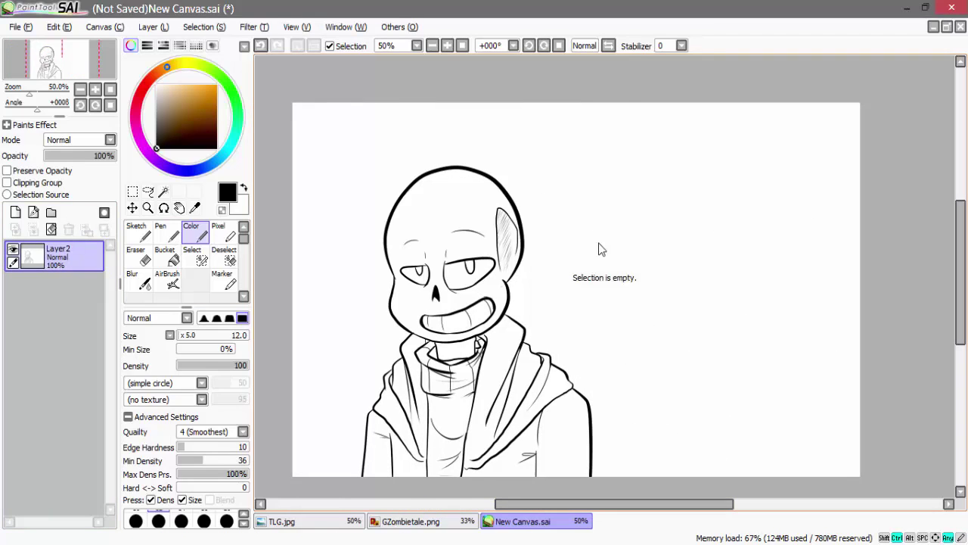
pyautogui.click(132, 191)
pyautogui.moveTo(961, 272); pyautogui.dragTo(961, 285)
pyautogui.moveTo(309, 81); pyautogui.dragTo(706, 538)
pyautogui.hotkey('ctrl', 'c')
pyautogui.hotkey('ctrl', 'v')
# Place the duplicate in the empty right half of the canvas and shift the original figure slightly left
pyautogui.click(132, 207)
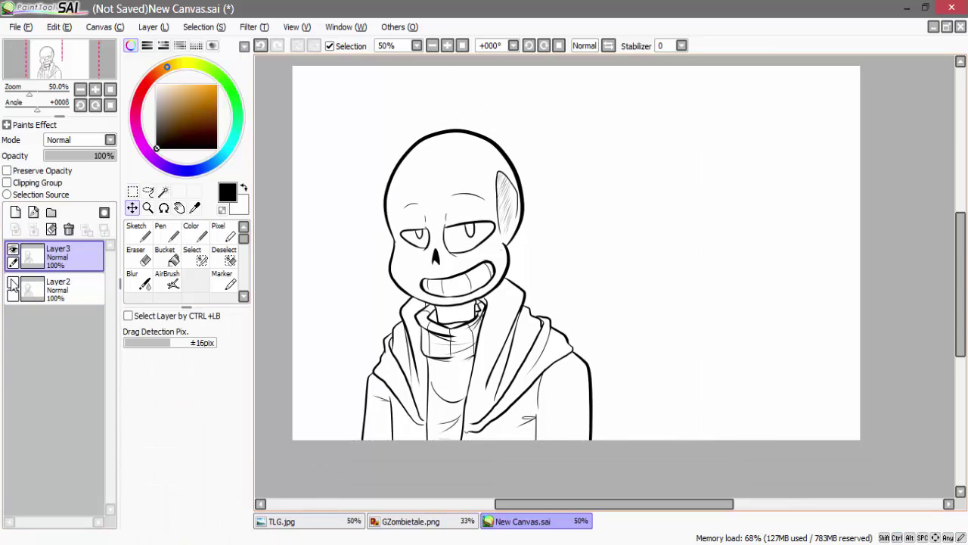
pyautogui.moveTo(464, 324); pyautogui.dragTo(414, 330)
pyautogui.click(57, 287)
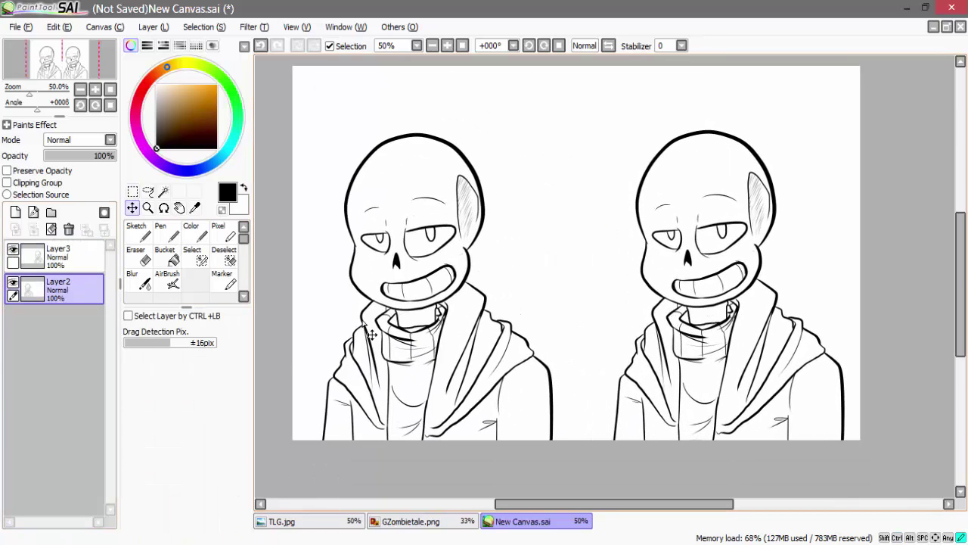
# Change the canvas width to 1900
pyautogui.click(106, 26)
pyautogui.click(128, 65)
pyautogui.write('1900')
pyautogui.press('Return')
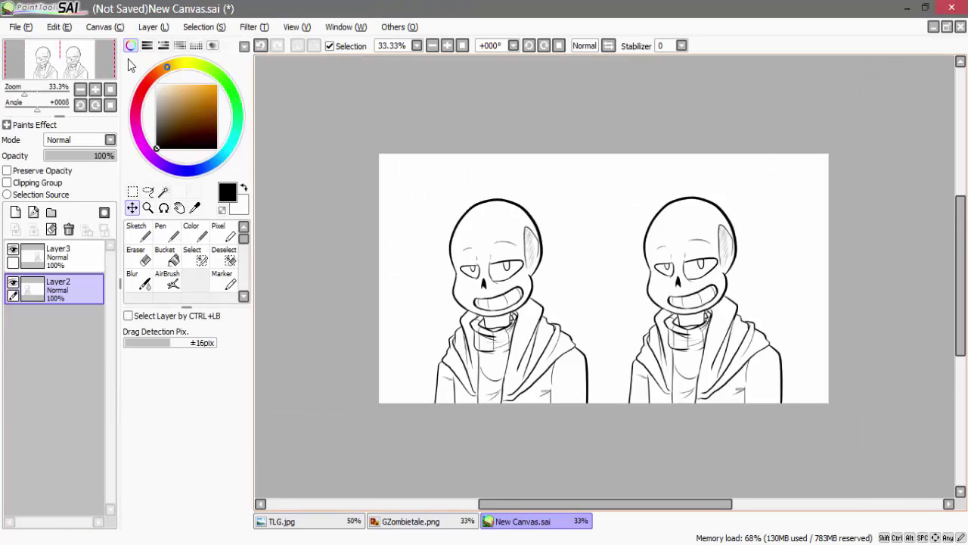
# Space the two figures farther apart on the widened canvas and hide Layer3 with the right-hand copy
pyautogui.click(68, 256)
pyautogui.moveTo(547, 350)
pyautogui.mouseDown()
pyautogui.moveTo(519, 350)
pyautogui.moveTo(566, 352)
pyautogui.mouseUp()
pyautogui.click(68, 289)
pyautogui.moveTo(480, 375); pyautogui.dragTo(461, 374)
pyautogui.click(80, 249)
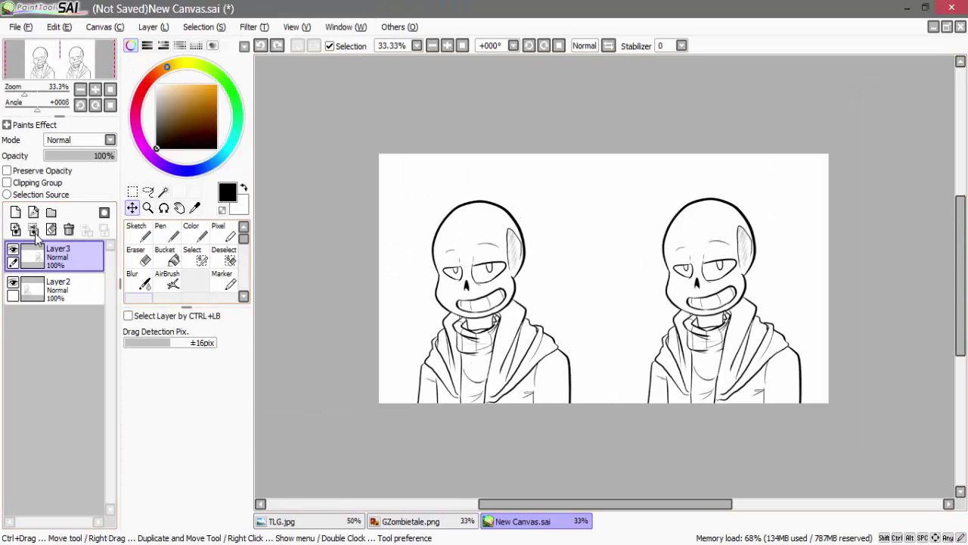
pyautogui.click(161, 231)
pyautogui.click(13, 250)
# Look at the finished painting GZombietale.png as a shading reference and return to New Canvas.sai
pyautogui.scroll(1, 476, 386)
pyautogui.moveTo(962, 313); pyautogui.dragTo(963, 296)
pyautogui.click(450, 524)
pyautogui.click(546, 524)
pyautogui.click(423, 521)
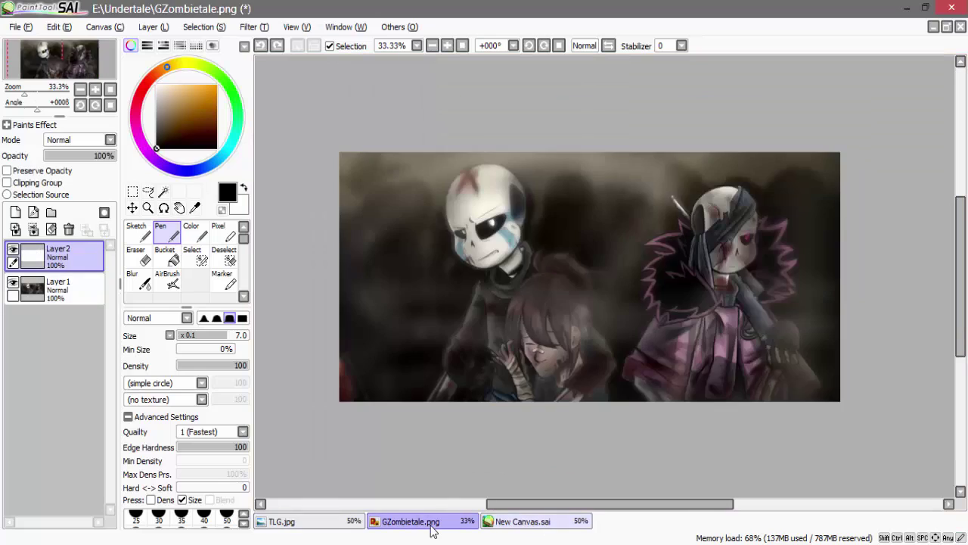
pyautogui.click(507, 522)
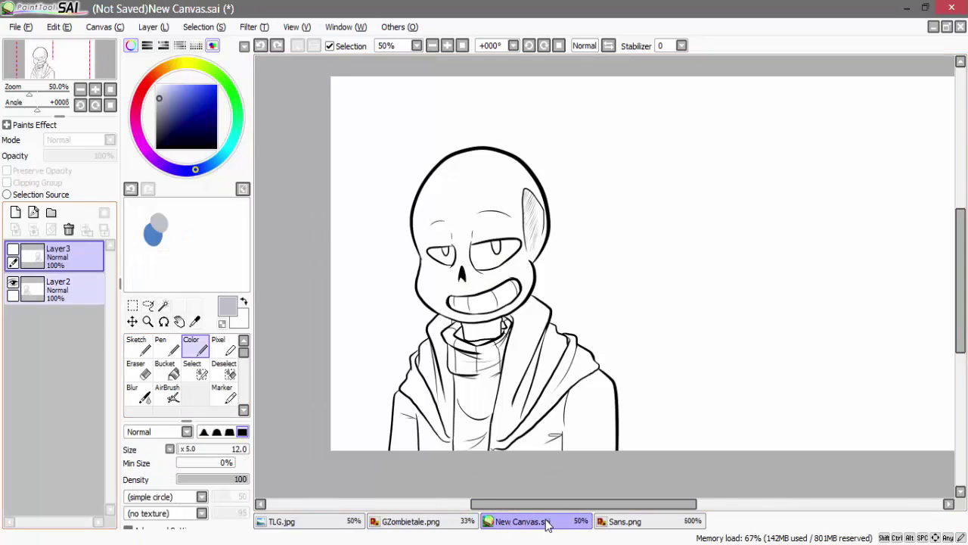
# Add a new layer beneath Layer2 and fill both eye sockets with black, leaving the pupils white
pyautogui.click(15, 212)
pyautogui.moveTo(69, 290); pyautogui.dragTo(82, 342)
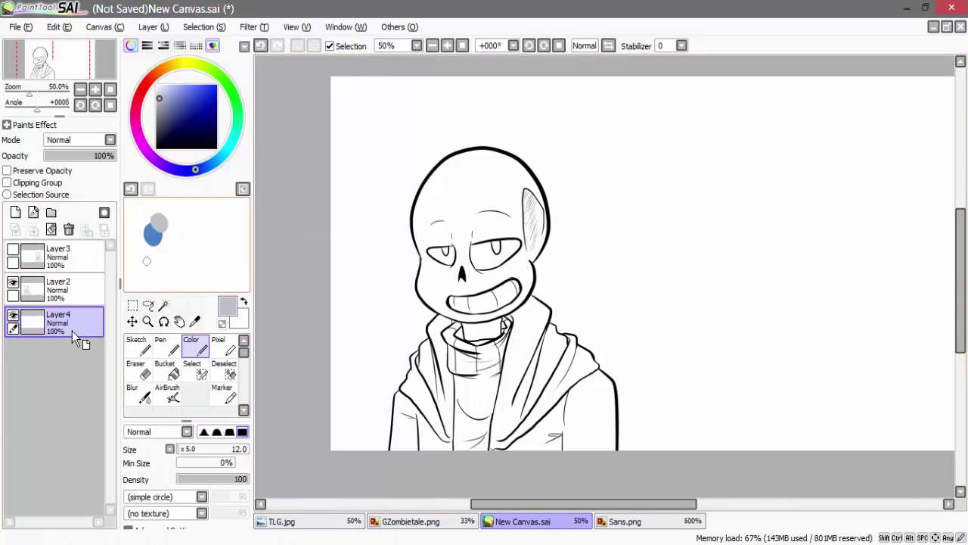
pyautogui.rightClick(500, 243)
pyautogui.scroll(3, 500, 254)
pyautogui.moveTo(410, 218)
pyautogui.mouseDown()
pyautogui.moveTo(429, 287)
pyautogui.moveTo(475, 285)
pyautogui.moveTo(547, 229)
pyautogui.moveTo(507, 208)
pyautogui.moveTo(478, 256)
pyautogui.moveTo(439, 219)
pyautogui.moveTo(416, 279)
pyautogui.moveTo(491, 264)
pyautogui.moveTo(522, 227)
pyautogui.moveTo(421, 232)
pyautogui.mouseUp()
pyautogui.moveTo(282, 241)
pyautogui.mouseDown()
pyautogui.moveTo(348, 275)
pyautogui.moveTo(349, 227)
pyautogui.moveTo(336, 254)
pyautogui.moveTo(338, 221)
pyautogui.mouseUp()
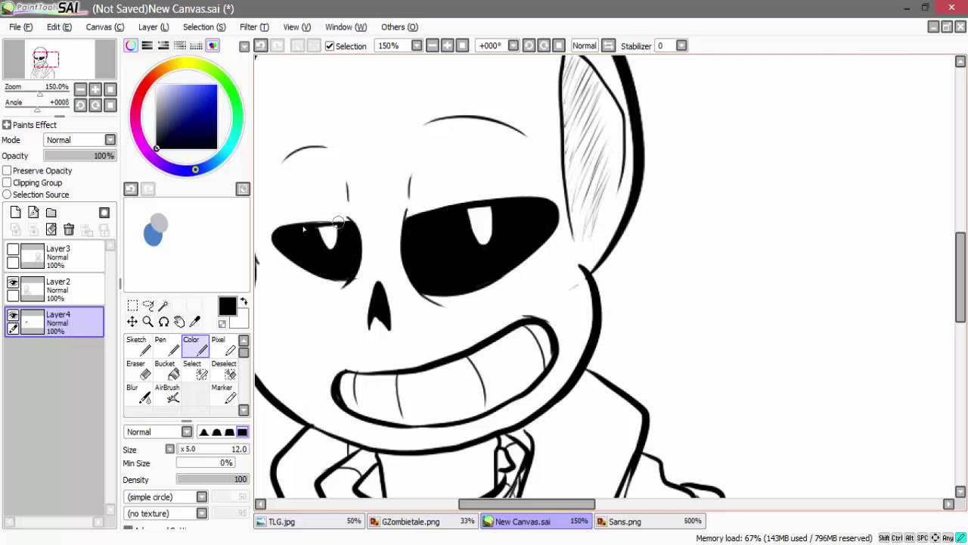
# On Layer2, erase the overshooting line ends where the skull outline meets both cheeks
pyautogui.moveTo(626, 315); pyautogui.dragTo(713, 296)
pyautogui.click(81, 289)
pyautogui.press('e')
pyautogui.moveTo(653, 270); pyautogui.dragTo(672, 274)
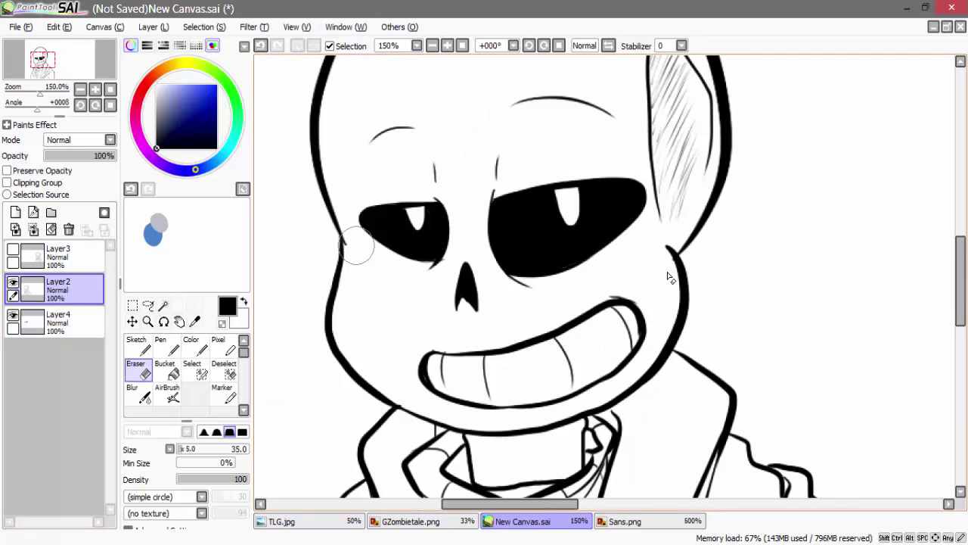
pyautogui.moveTo(354, 244); pyautogui.dragTo(342, 223)
# Fill the gaps inside the collar, beside the neck and in the hood's folds with solid black
pyautogui.scroll(-3, 465, 235)
pyautogui.moveTo(647, 505)
pyautogui.mouseDown()
pyautogui.moveTo(588, 507)
pyautogui.moveTo(661, 498)
pyautogui.mouseUp()
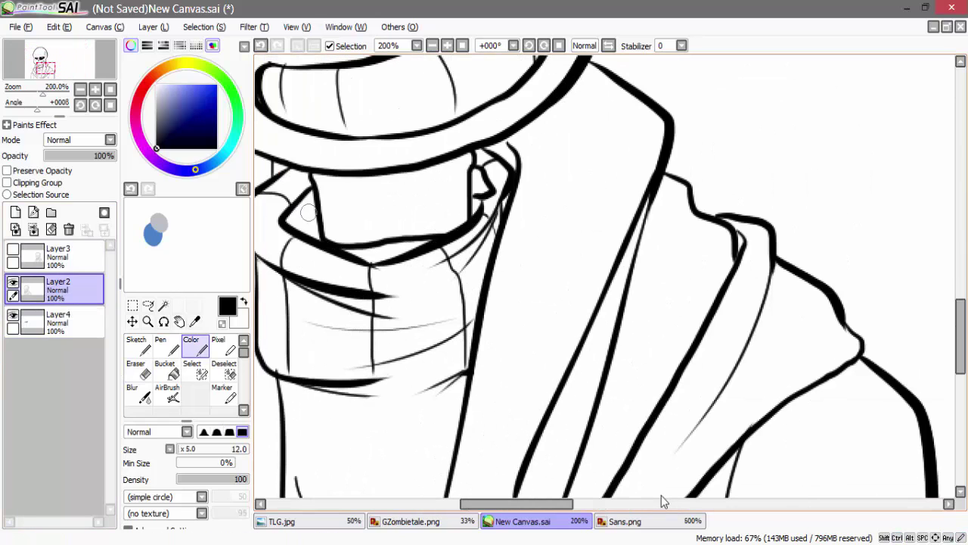
pyautogui.moveTo(303, 231); pyautogui.dragTo(312, 215)
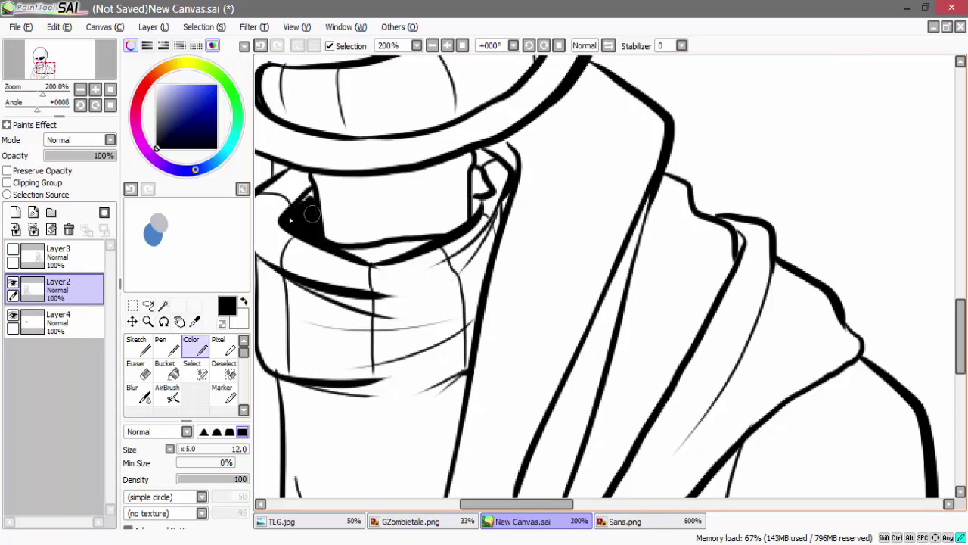
pyautogui.moveTo(274, 165); pyautogui.dragTo(286, 164)
pyautogui.moveTo(495, 145)
pyautogui.mouseDown()
pyautogui.moveTo(514, 161)
pyautogui.moveTo(505, 204)
pyautogui.moveTo(473, 206)
pyautogui.mouseUp()
pyautogui.moveTo(740, 238); pyautogui.dragTo(740, 244)
pyautogui.moveTo(561, 505); pyautogui.dragTo(525, 515)
pyautogui.moveTo(345, 332); pyautogui.dragTo(348, 306)
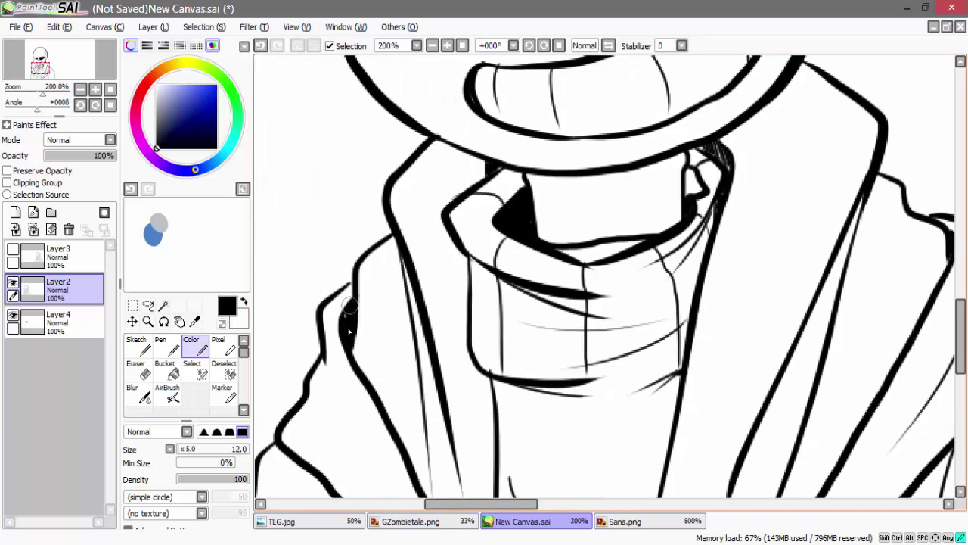
# Erase the stray line end at the lower left corner of the turtleneck collar
pyautogui.press('e')
pyautogui.click(493, 371)
pyautogui.press('e')
pyautogui.scroll(-3, 525, 383)
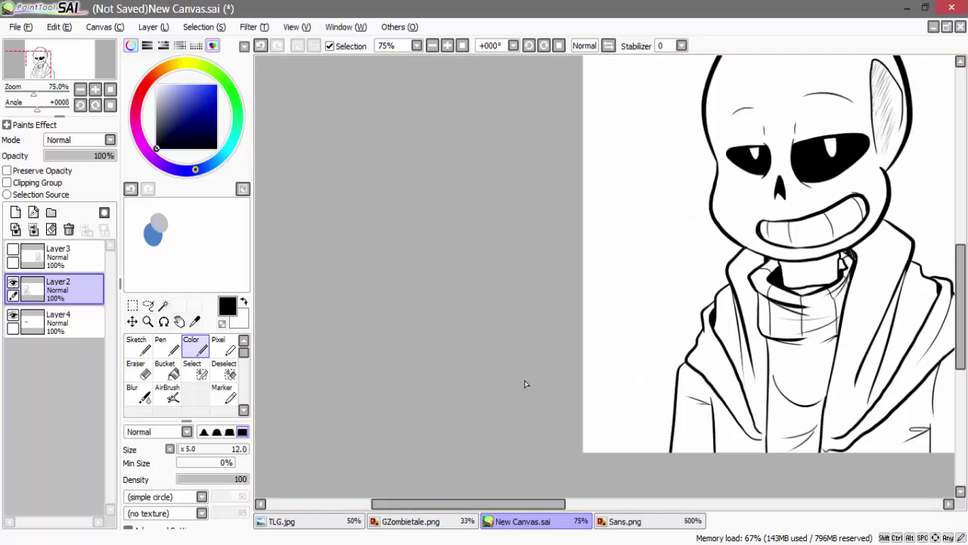
pyautogui.moveTo(530, 504); pyautogui.dragTo(588, 508)
pyautogui.moveTo(962, 298); pyautogui.dragTo(961, 278)
pyautogui.scroll(-1, 935, 282)
pyautogui.moveTo(596, 505); pyautogui.dragTo(629, 505)
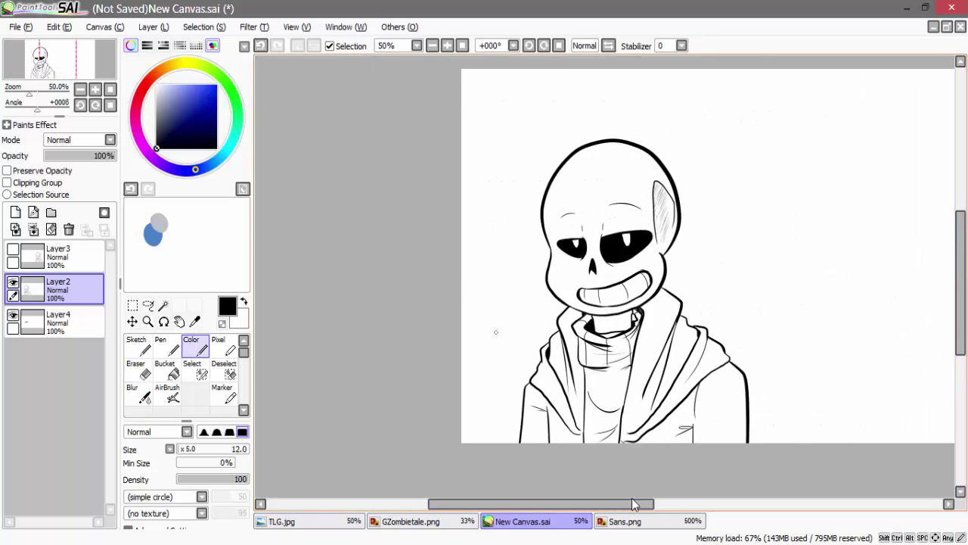
# Clean up the sleeves, re-inking the right outer line from shoulder to canvas edge plus the inner lines and elbow creases
pyautogui.press('e')
pyautogui.scroll(3, 749, 379)
pyautogui.moveTo(711, 330); pyautogui.dragTo(701, 336)
pyautogui.scroll(-1, 880, 319)
pyautogui.moveTo(961, 321); pyautogui.dragTo(961, 348)
pyautogui.press('e')
pyautogui.moveTo(759, 216); pyautogui.dragTo(789, 379)
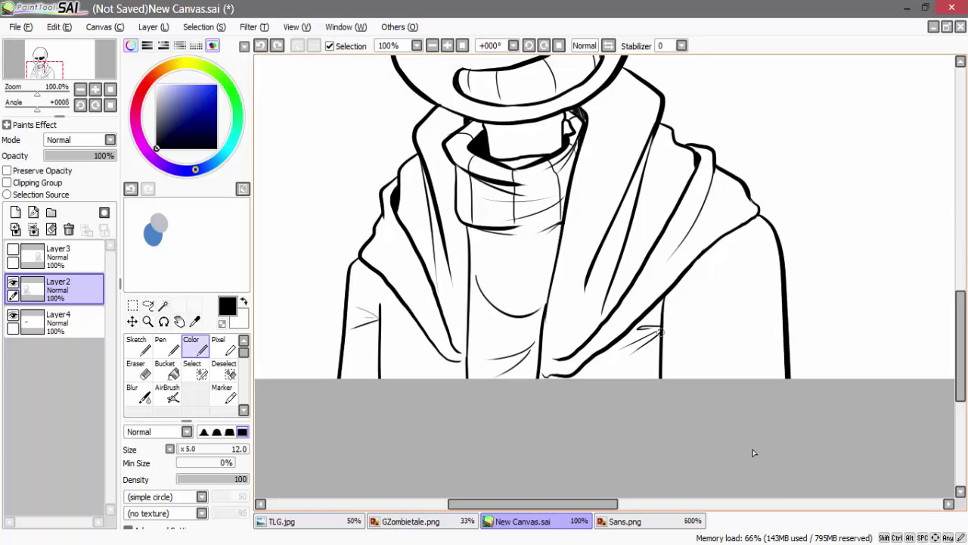
pyautogui.scroll(-2, 380, 307)
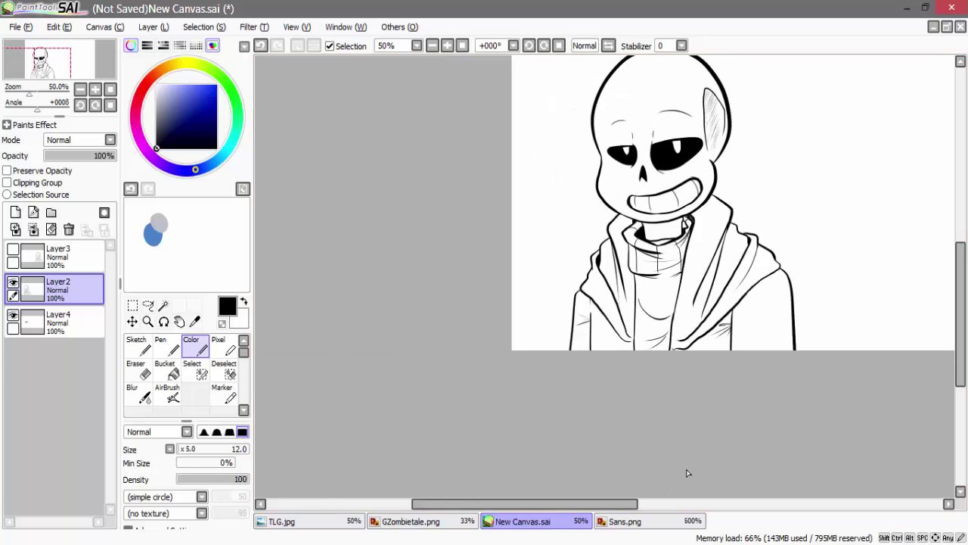
pyautogui.moveTo(594, 504); pyautogui.dragTo(631, 503)
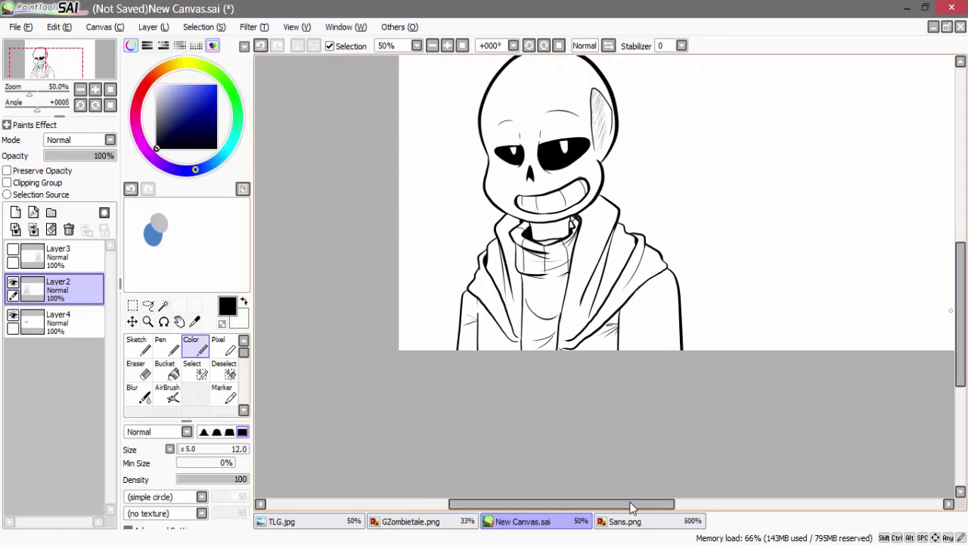
pyautogui.moveTo(961, 322); pyautogui.dragTo(961, 291)
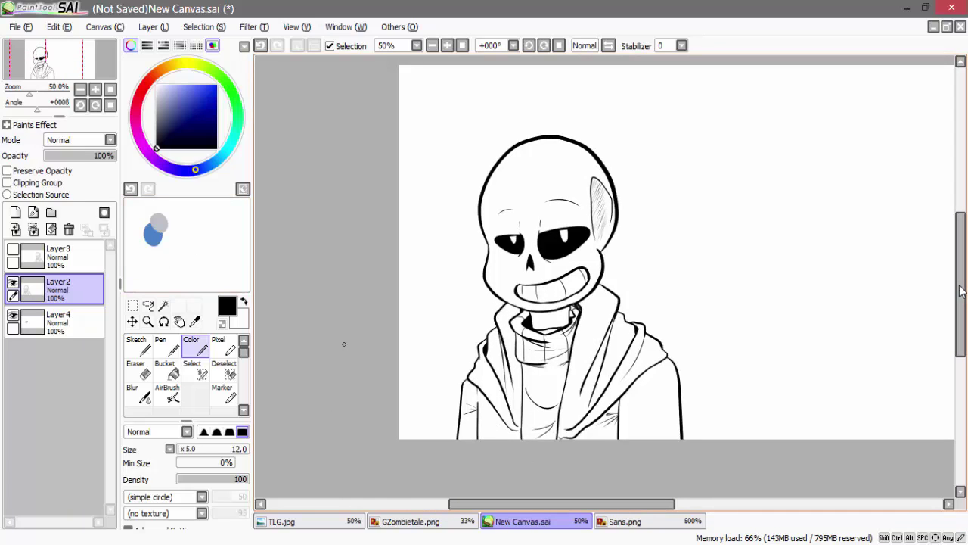
# Merge Layer2 down into Layer4 and add a new empty layer beneath the merged line art
pyautogui.click(76, 325)
pyautogui.keyDown('ctrl'); pyautogui.click(72, 256); pyautogui.keyUp('ctrl')
pyautogui.click(65, 291)
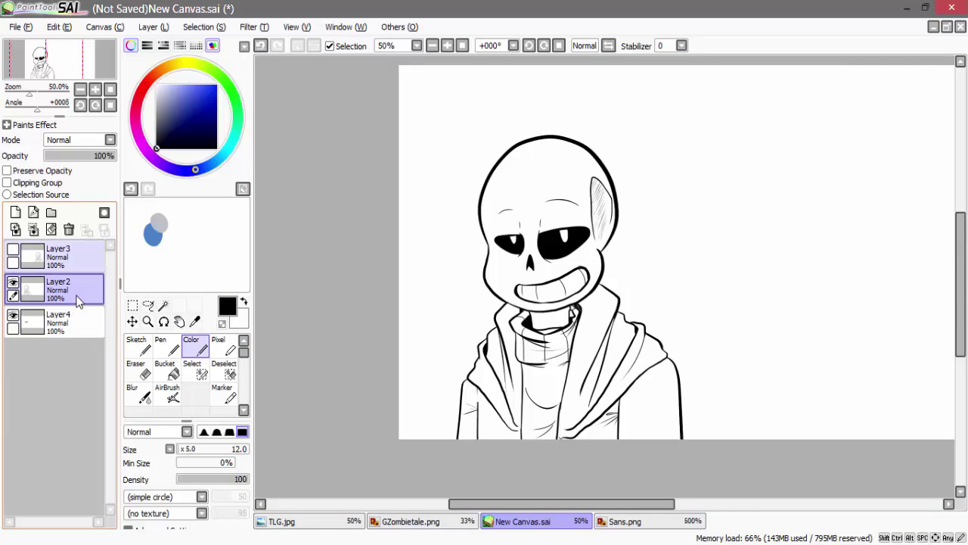
pyautogui.click(33, 229)
pyautogui.click(15, 212)
pyautogui.moveTo(67, 291); pyautogui.dragTo(66, 347)
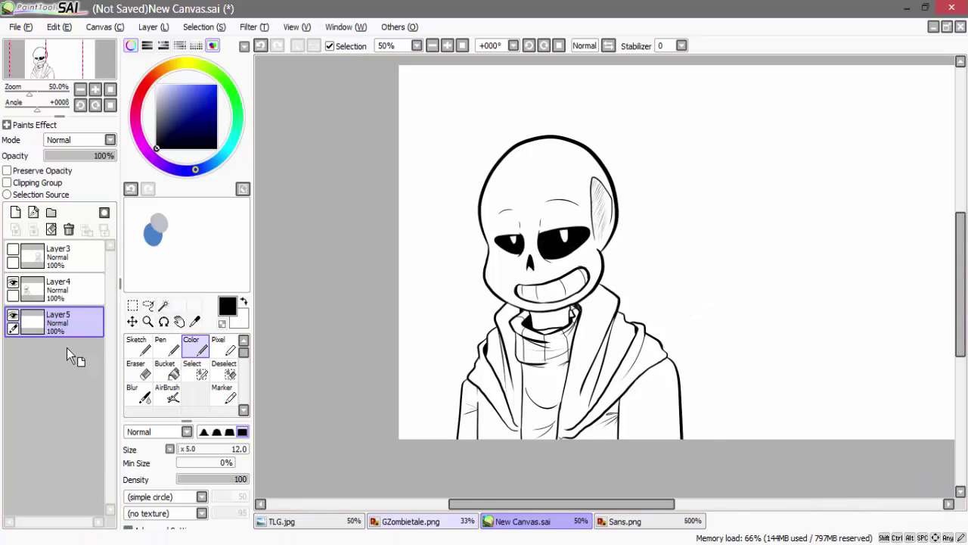
# Check the GZombietale.png reference, return to New Canvas.sai and pick the scratch pad's blue as the drawing colour
pyautogui.click(413, 522)
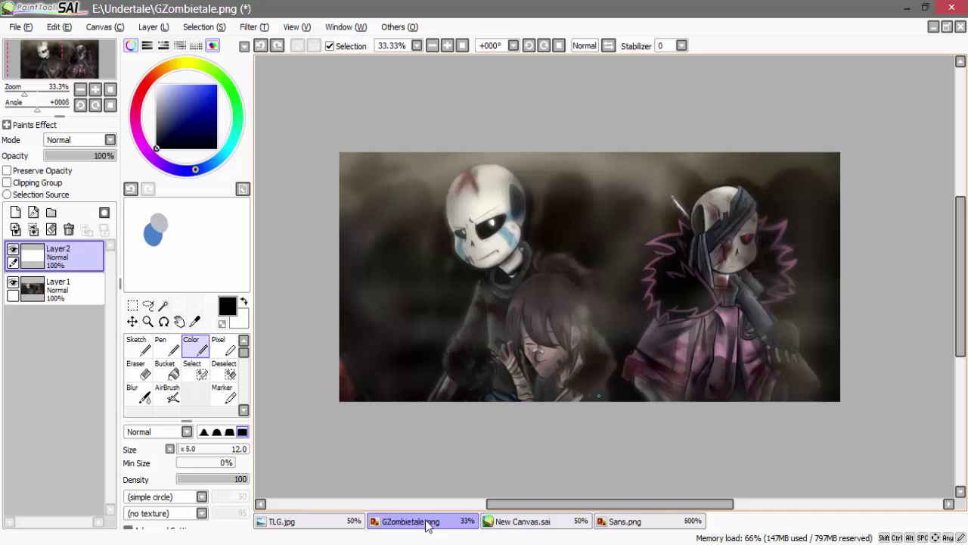
pyautogui.click(563, 525)
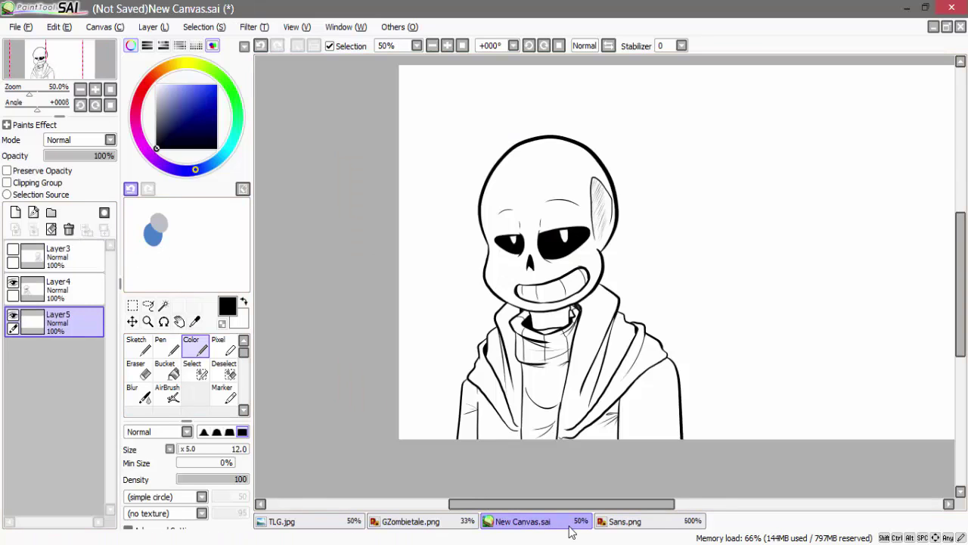
pyautogui.rightClick(152, 238)
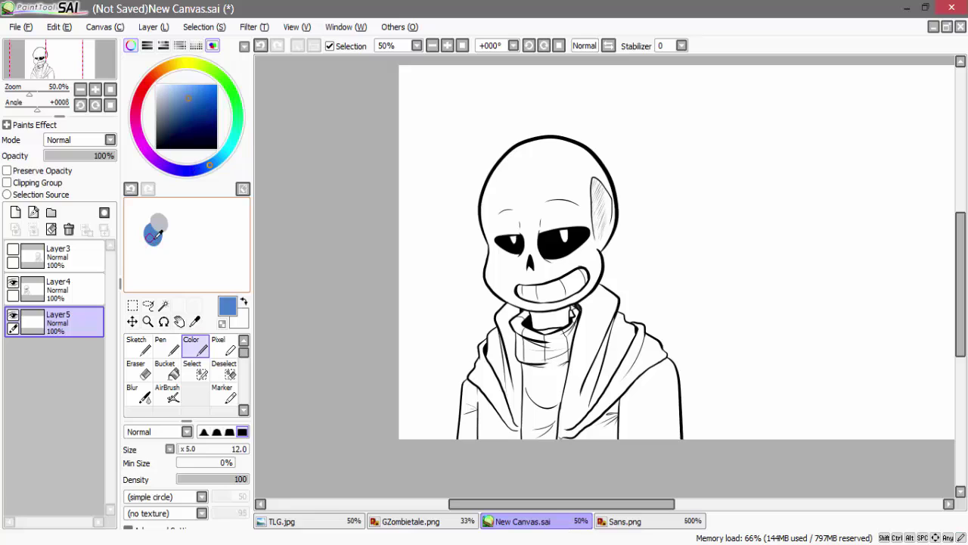
# Select the jacket's sleeves and front panels with the Magic Wand, using colour difference detection
pyautogui.press('w')
pyautogui.click(197, 370)
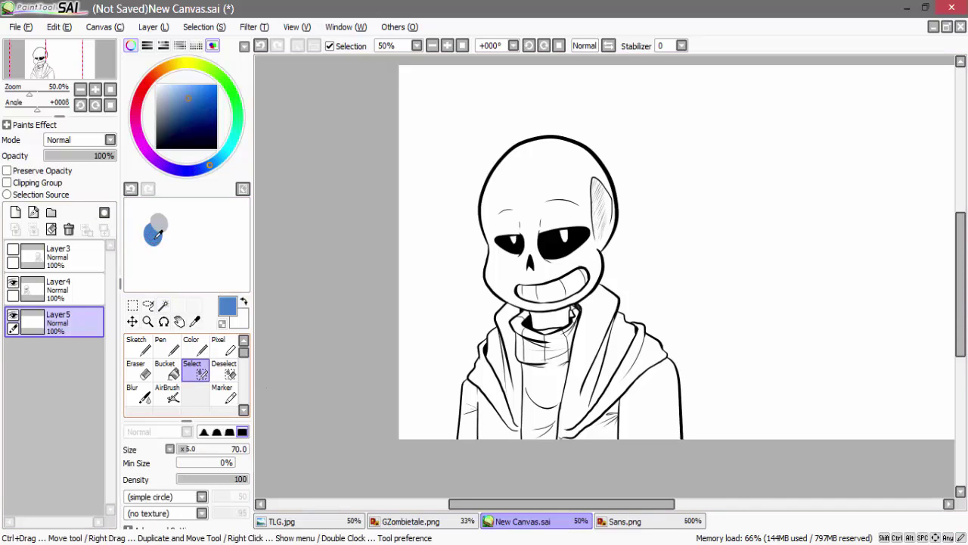
pyautogui.moveTo(649, 418); pyautogui.dragTo(633, 427)
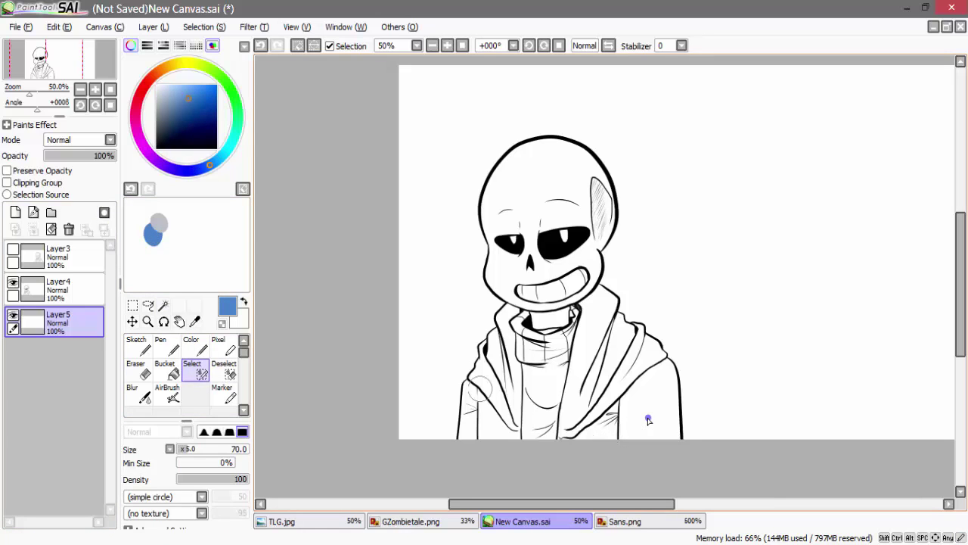
pyautogui.press('w')
pyautogui.click(639, 421)
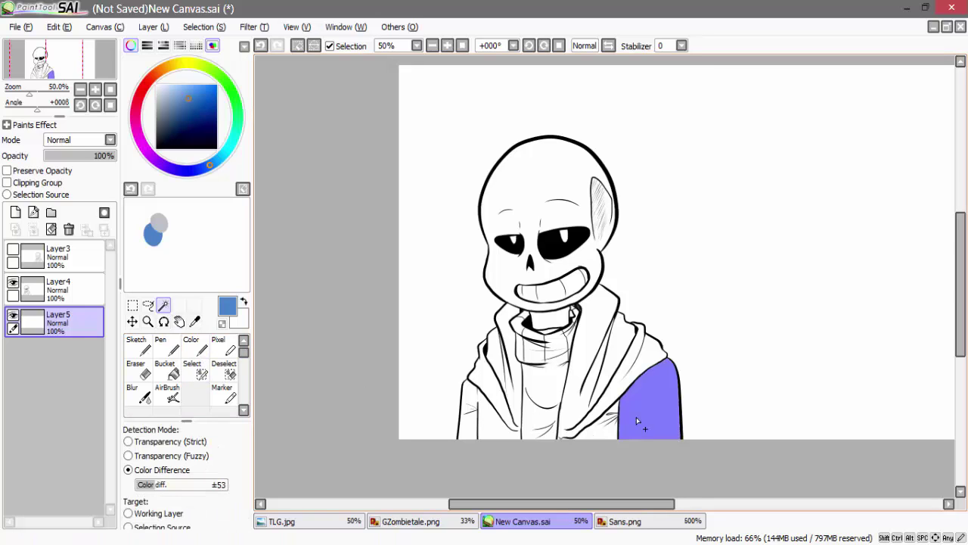
pyautogui.click(603, 434)
pyautogui.click(494, 431)
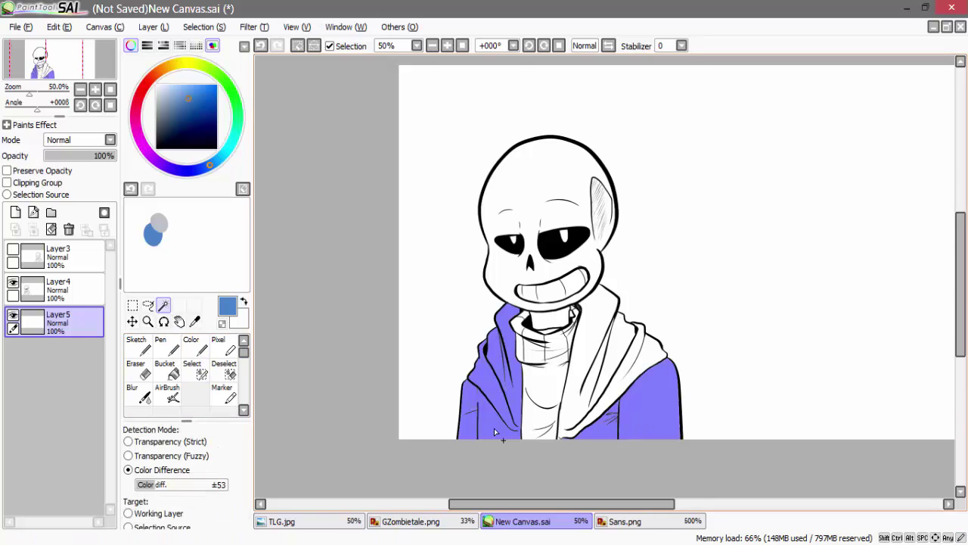
# Check the selection edges along the sleeve outline and fill missed gaps around the jacket creases with the Select pen
pyautogui.scroll(5, 494, 428)
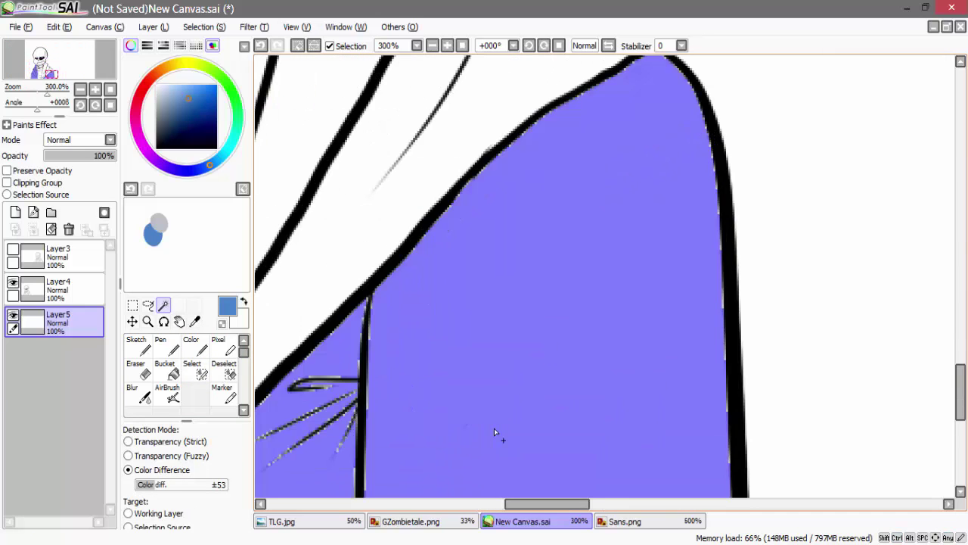
pyautogui.scroll(3, 495, 428)
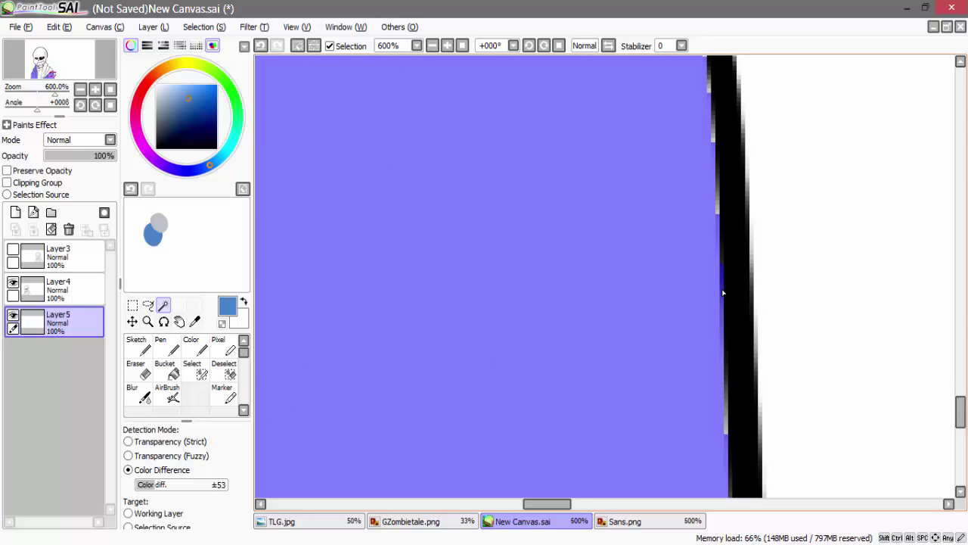
pyautogui.scroll(-7, 723, 293)
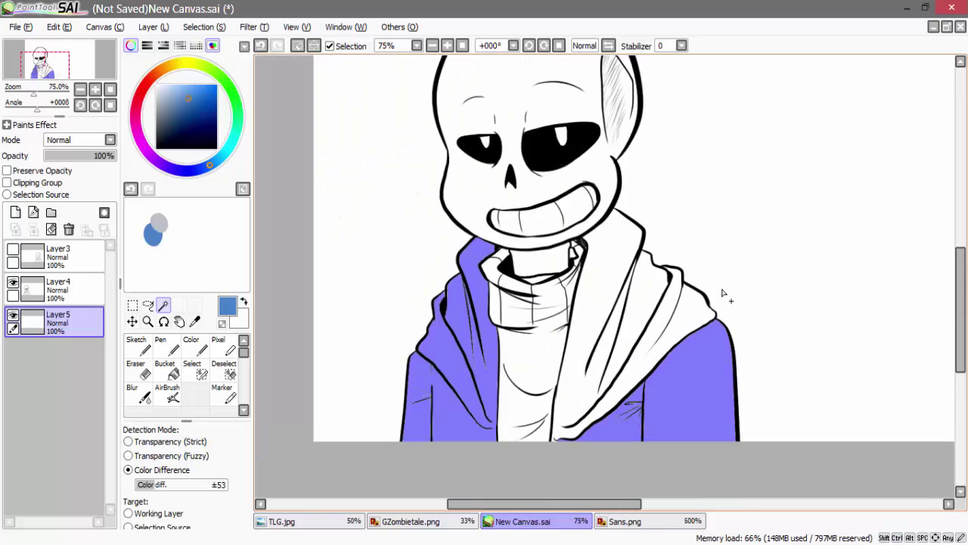
pyautogui.press('a')
pyautogui.scroll(3, 658, 443)
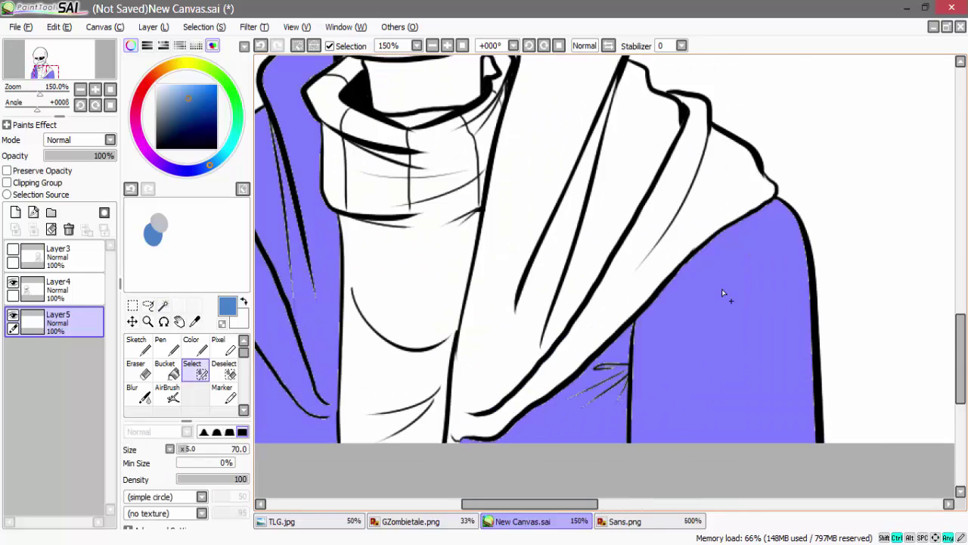
pyautogui.moveTo(634, 453)
pyautogui.mouseDown()
pyautogui.moveTo(601, 406)
pyautogui.moveTo(616, 329)
pyautogui.moveTo(567, 411)
pyautogui.moveTo(643, 295)
pyautogui.mouseUp()
pyautogui.scroll(-3, 643, 290)
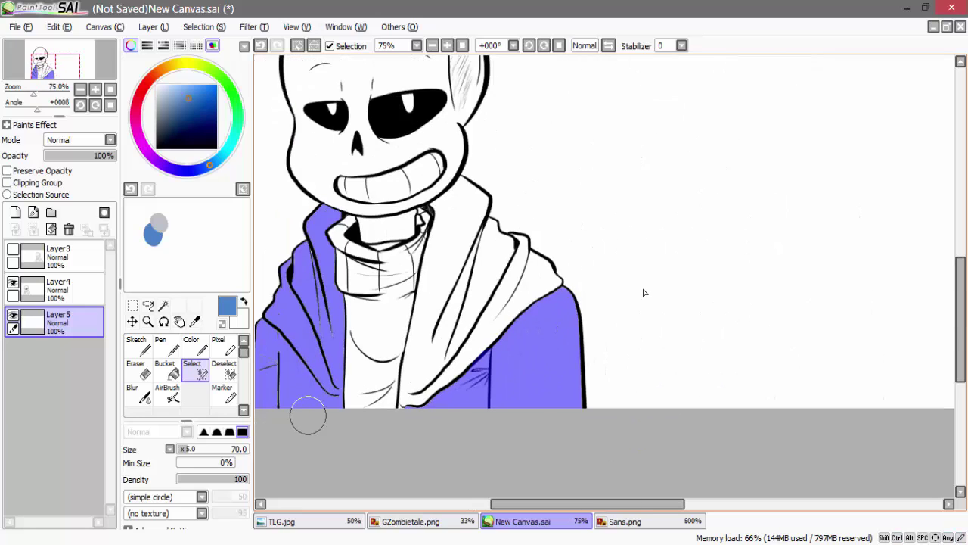
# Review the Magic Wand's detection mode and target options, and clear the jacket selection
pyautogui.press('w')
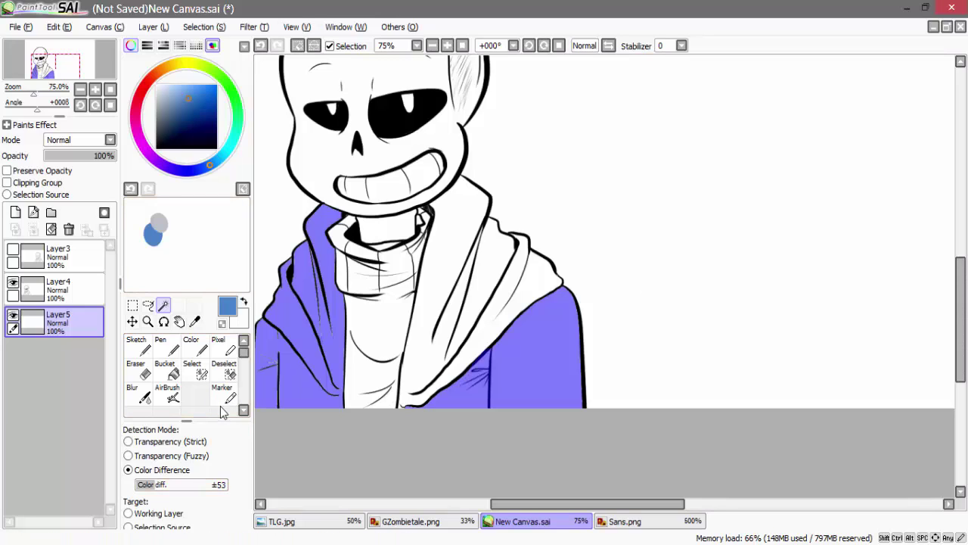
pyautogui.click(212, 47)
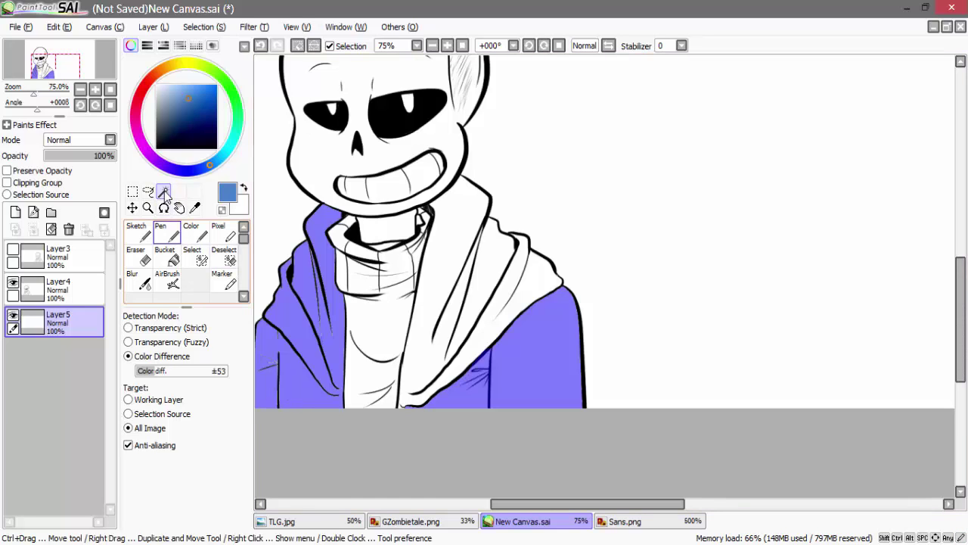
pyautogui.click(213, 46)
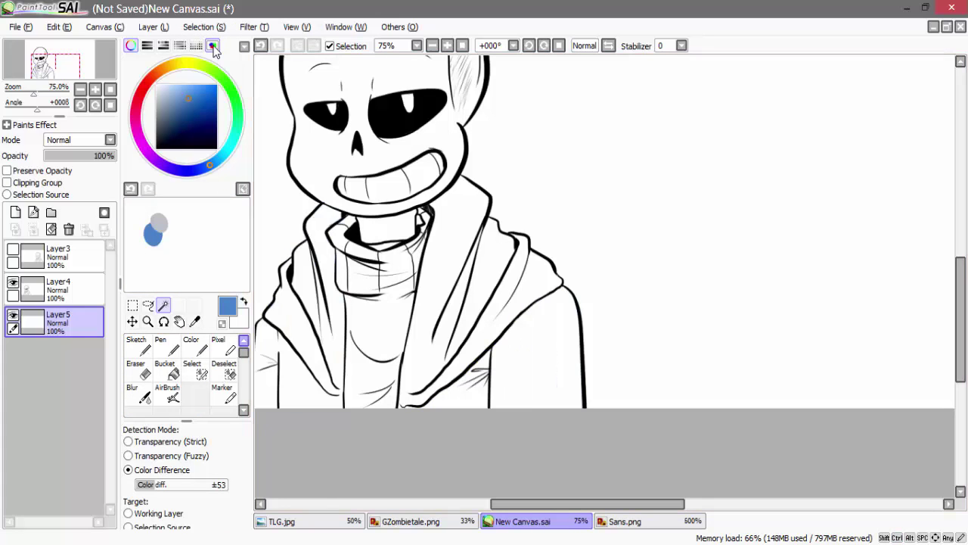
# Set the Color brush to size 40 and density 73, and paint the jacket sleeve and panel below the skull patch blue
pyautogui.click(201, 348)
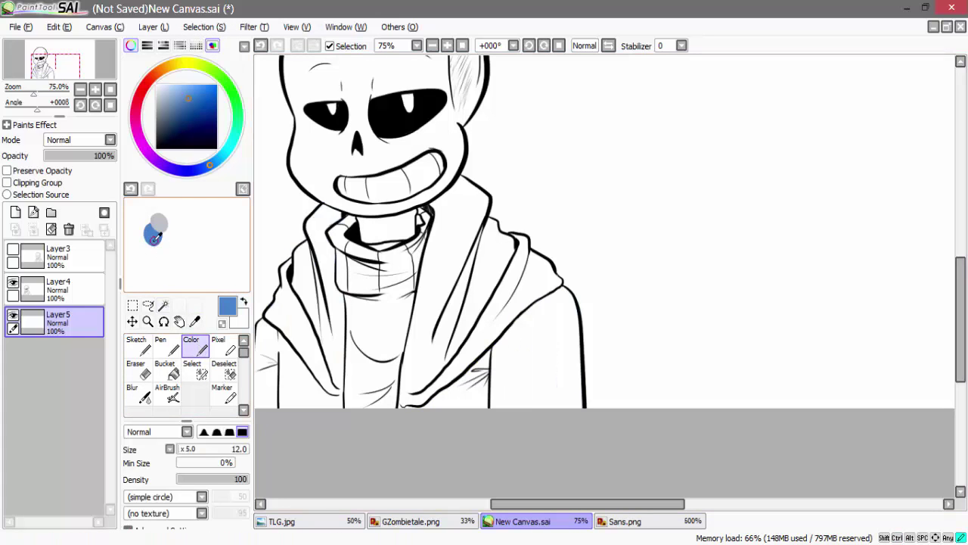
pyautogui.press(']')
pyautogui.press(']')
pyautogui.press(']')
pyautogui.press(']')
pyautogui.press(']')
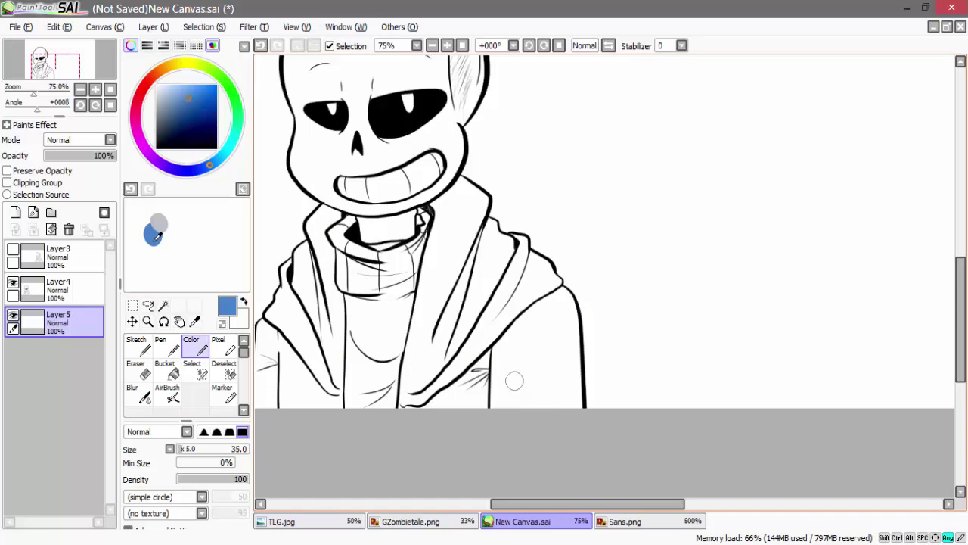
pyautogui.moveTo(512, 381)
pyautogui.mouseDown()
pyautogui.moveTo(512, 405)
pyautogui.moveTo(503, 364)
pyautogui.moveTo(515, 374)
pyautogui.moveTo(439, 409)
pyautogui.moveTo(573, 413)
pyautogui.mouseUp()
pyautogui.hotkey('ctrl', 'z')
pyautogui.click(240, 480)
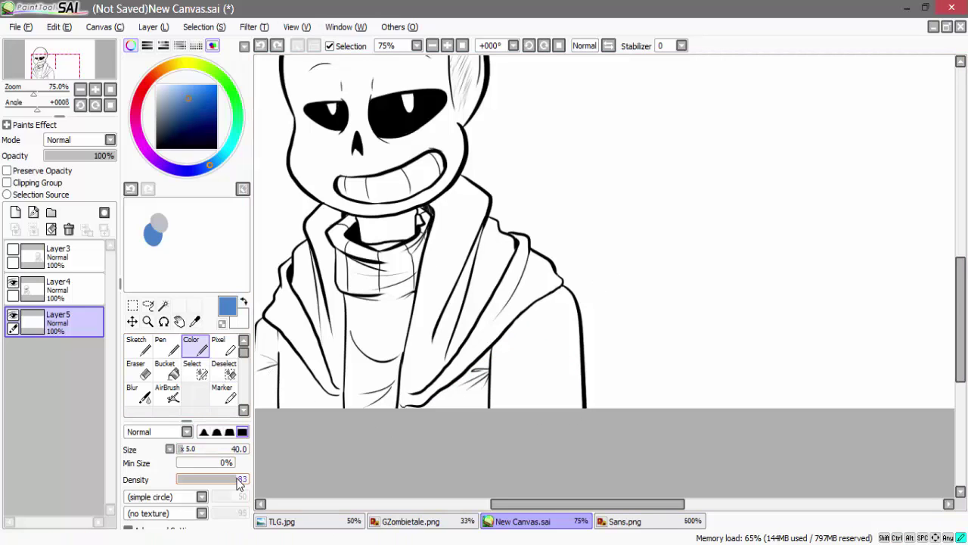
pyautogui.moveTo(530, 397)
pyautogui.mouseDown()
pyautogui.moveTo(551, 355)
pyautogui.moveTo(566, 384)
pyautogui.moveTo(561, 304)
pyautogui.moveTo(559, 321)
pyautogui.moveTo(491, 368)
pyautogui.moveTo(518, 335)
pyautogui.moveTo(509, 351)
pyautogui.moveTo(526, 345)
pyautogui.moveTo(531, 368)
pyautogui.moveTo(552, 308)
pyautogui.moveTo(556, 325)
pyautogui.moveTo(545, 307)
pyautogui.moveTo(566, 291)
pyautogui.moveTo(456, 400)
pyautogui.moveTo(450, 391)
pyautogui.moveTo(418, 416)
pyautogui.moveTo(403, 403)
pyautogui.moveTo(469, 362)
pyautogui.mouseUp()
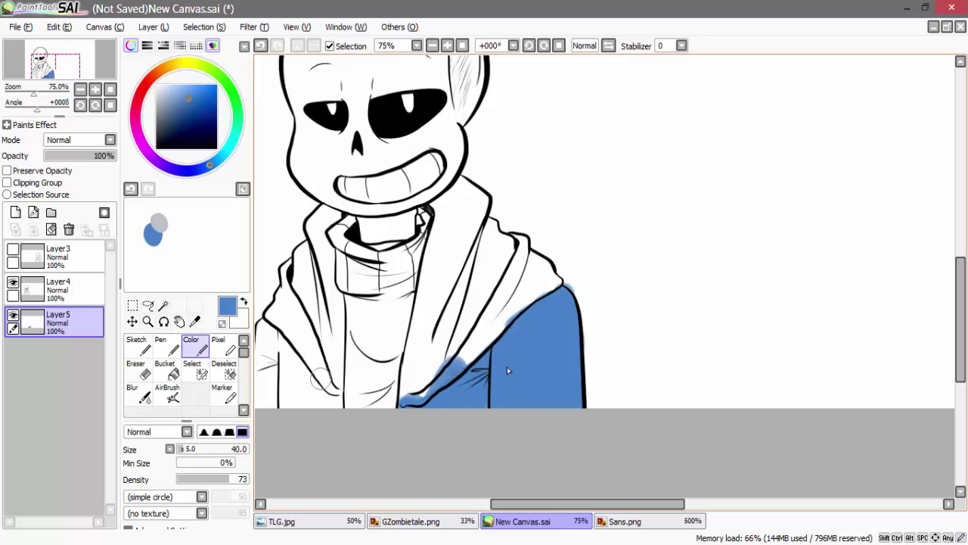
# Paint the opposite jacket sleeve and front panel in the same blue base colour up to the hood edge
pyautogui.moveTo(567, 504); pyautogui.dragTo(543, 507)
pyautogui.moveTo(352, 367)
pyautogui.mouseDown()
pyautogui.moveTo(352, 333)
pyautogui.moveTo(419, 409)
pyautogui.moveTo(382, 393)
pyautogui.moveTo(367, 371)
pyautogui.mouseUp()
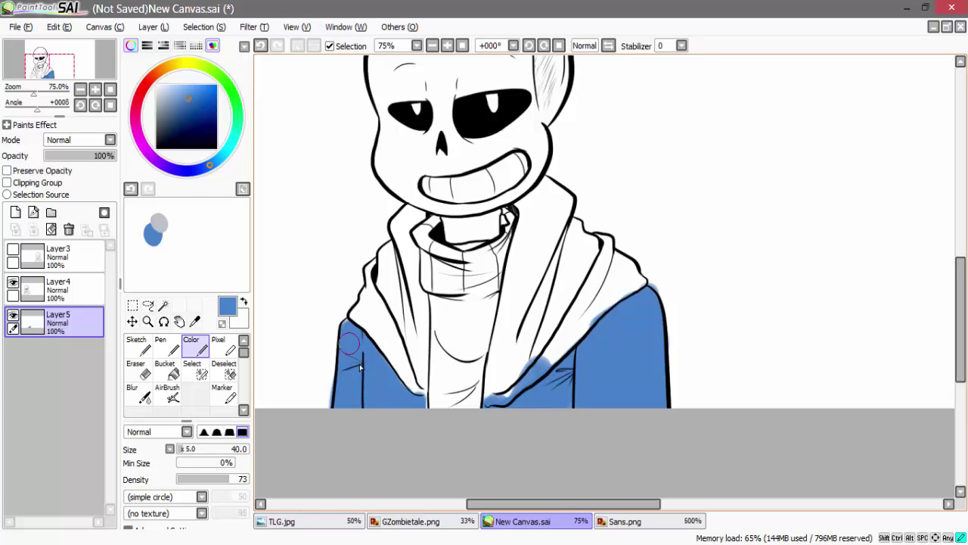
pyautogui.moveTo(349, 332)
pyautogui.mouseDown()
pyautogui.moveTo(392, 372)
pyautogui.moveTo(384, 361)
pyautogui.moveTo(388, 377)
pyautogui.moveTo(379, 379)
pyautogui.moveTo(375, 362)
pyautogui.moveTo(422, 399)
pyautogui.mouseUp()
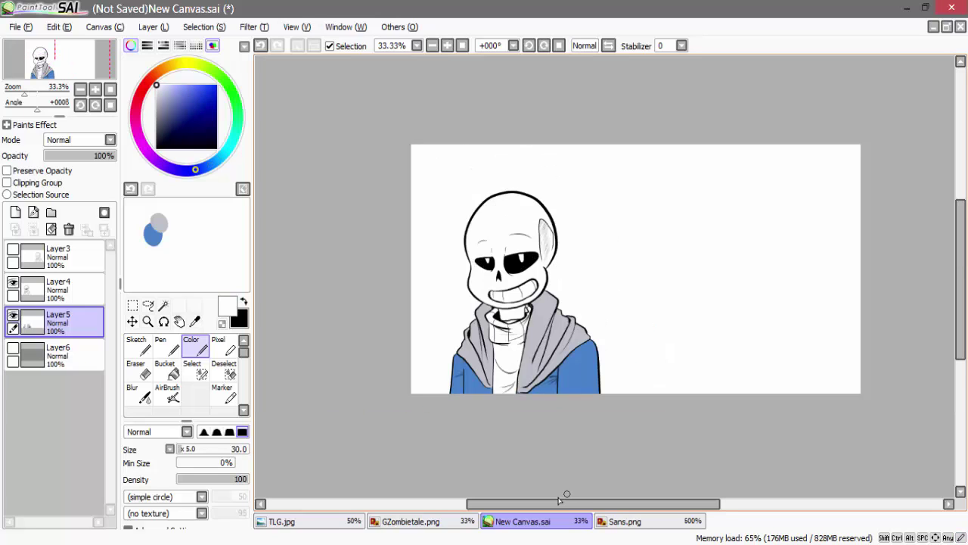
# Show the grey background on Layer6 and add a new layer directly above the base colours on Layer5
pyautogui.press('x')
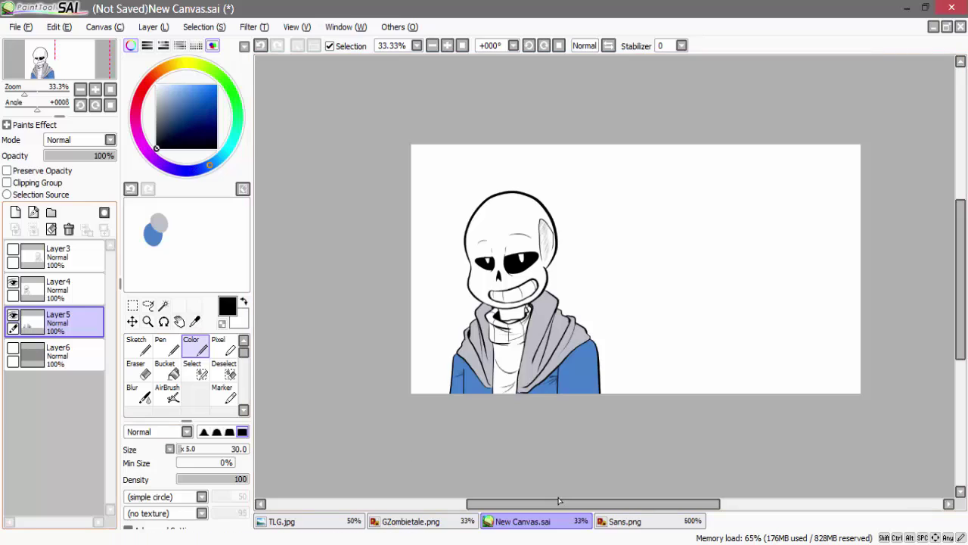
pyautogui.click(13, 348)
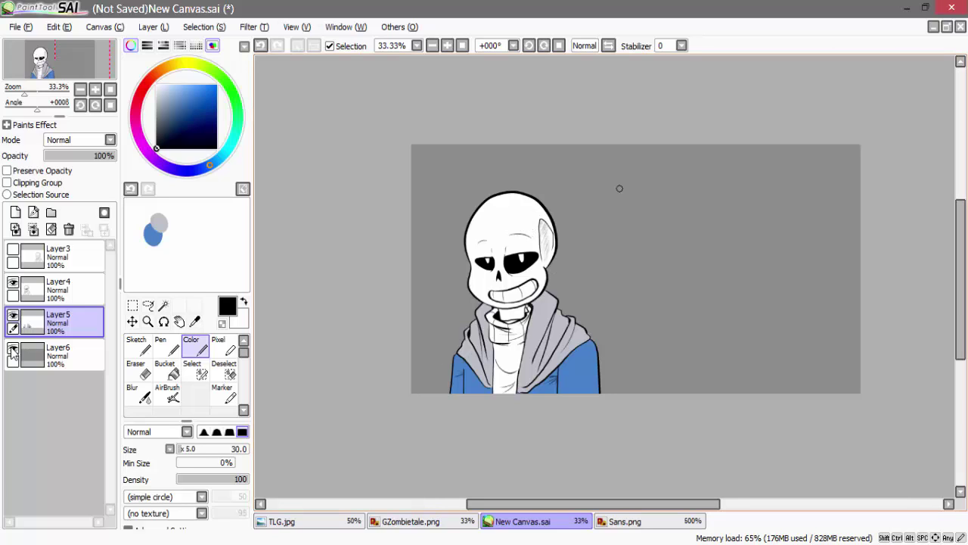
pyautogui.click(12, 349)
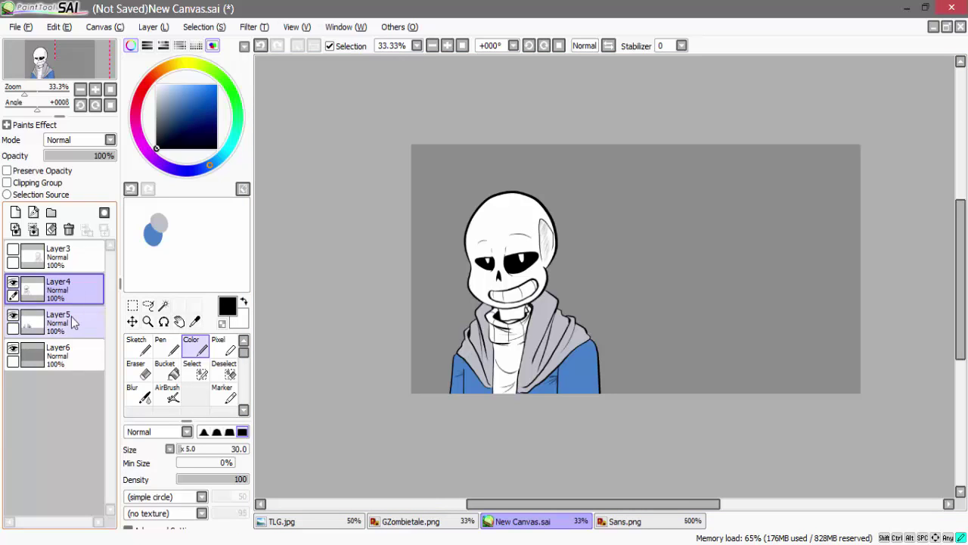
pyautogui.click(15, 212)
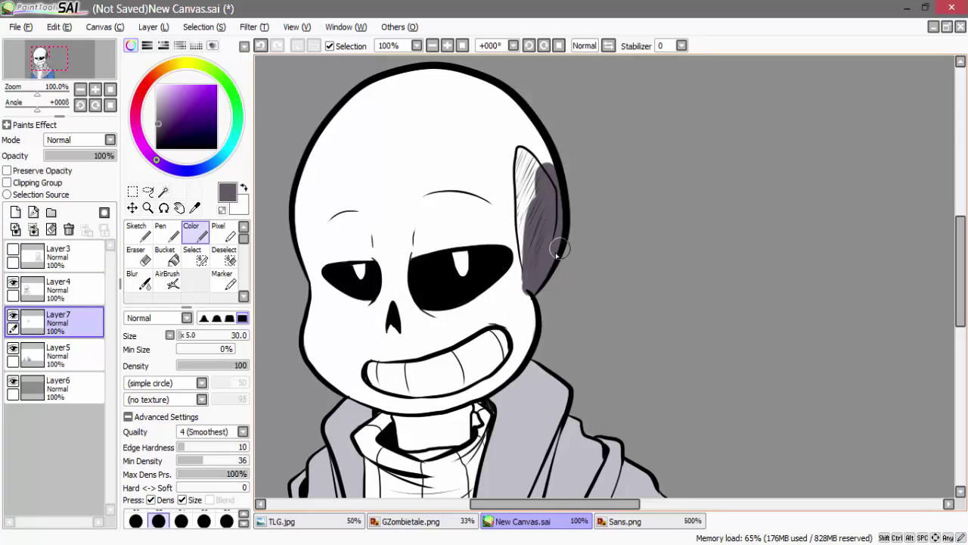
# Make Layer7 a Multiply clipping group over the base colours, testing it with dark purple-grey strokes across the skull
pyautogui.scroll(-2, 558, 249)
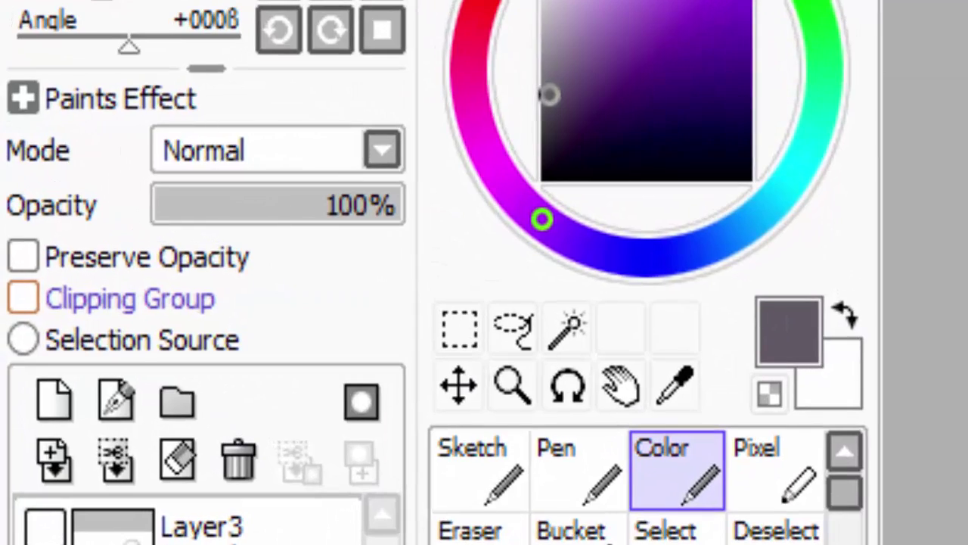
pyautogui.click(76, 219)
pyautogui.moveTo(727, 257)
pyautogui.mouseDown()
pyautogui.moveTo(735, 267)
pyautogui.moveTo(731, 244)
pyautogui.moveTo(733, 263)
pyautogui.mouseUp()
pyautogui.moveTo(532, 192)
pyautogui.mouseDown()
pyautogui.moveTo(490, 217)
pyautogui.moveTo(475, 253)
pyautogui.mouseUp()
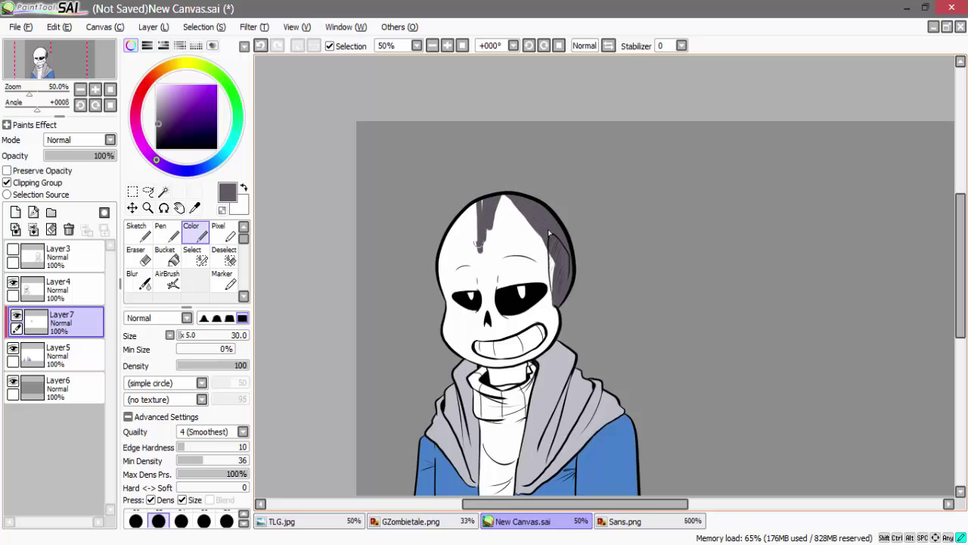
pyautogui.moveTo(475, 203)
pyautogui.mouseDown()
pyautogui.moveTo(466, 260)
pyautogui.moveTo(448, 277)
pyautogui.mouseUp()
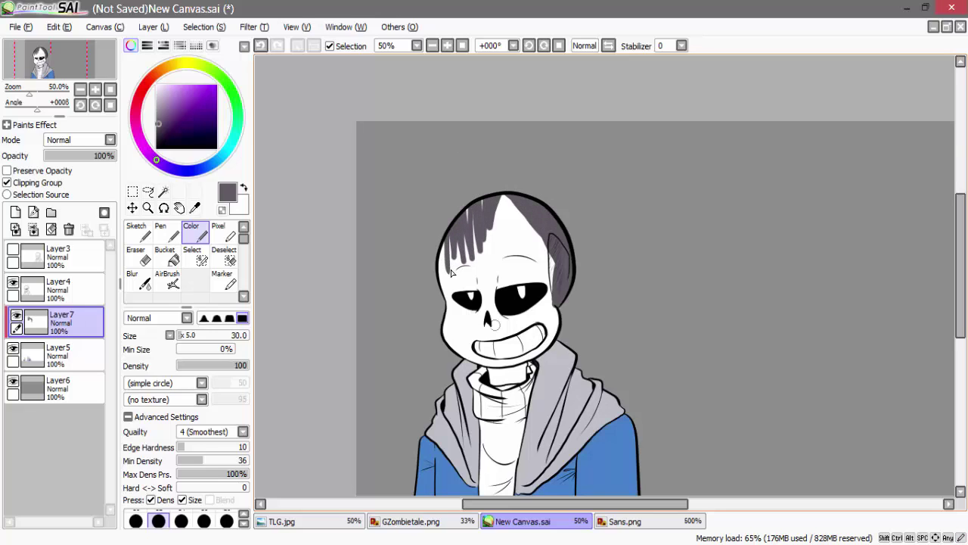
pyautogui.click(38, 185)
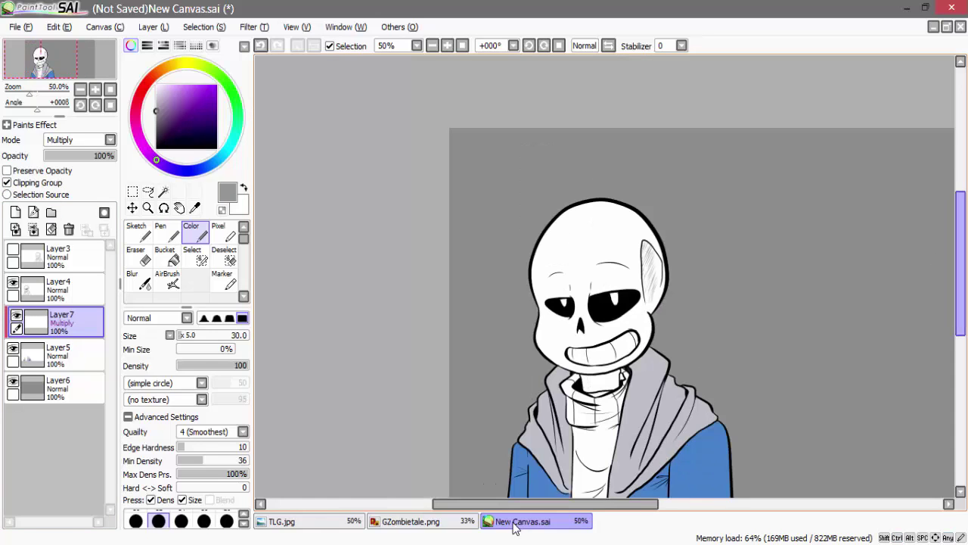
# Compare the Blur and Color brushes, settling on the Color brush with black for shading the skull on Layer7
pyautogui.moveTo(963, 261); pyautogui.dragTo(964, 283)
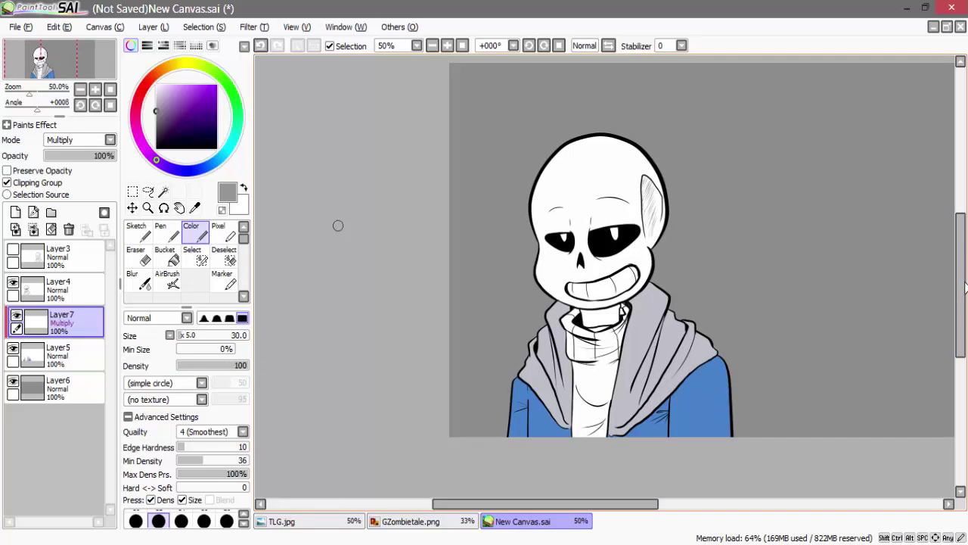
pyautogui.press('space')
pyautogui.moveTo(555, 283); pyautogui.dragTo(335, 297)
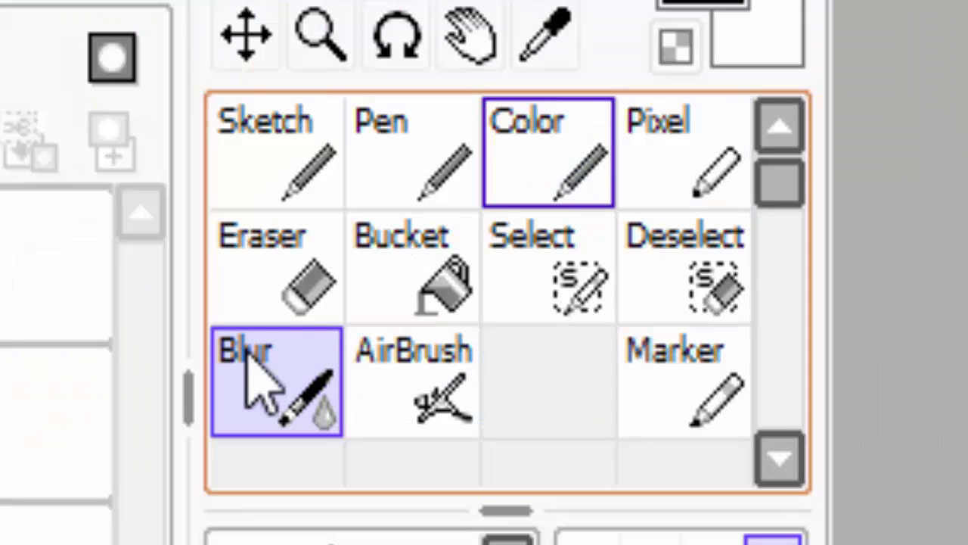
pyautogui.click(582, 168)
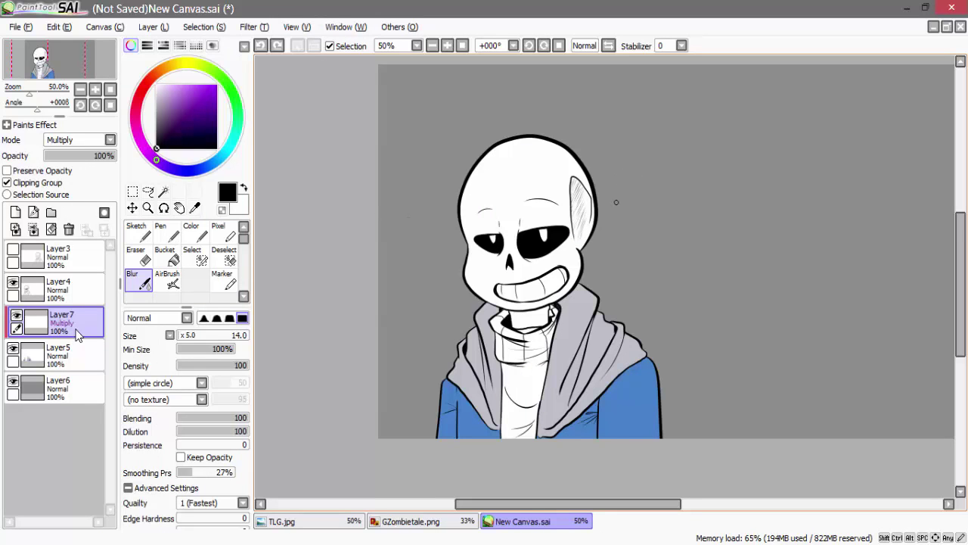
pyautogui.scroll(2, 594, 230)
pyautogui.press('c')
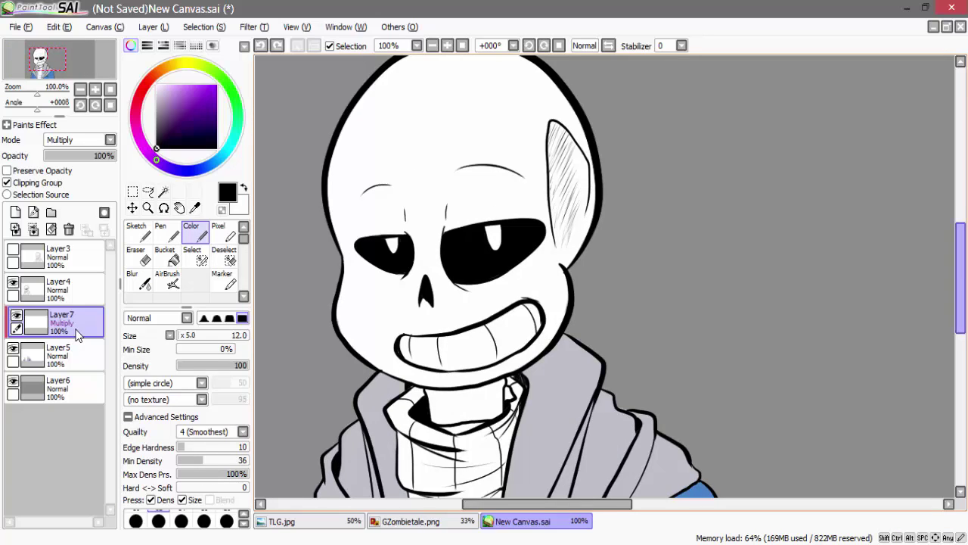
pyautogui.moveTo(963, 271); pyautogui.dragTo(964, 259)
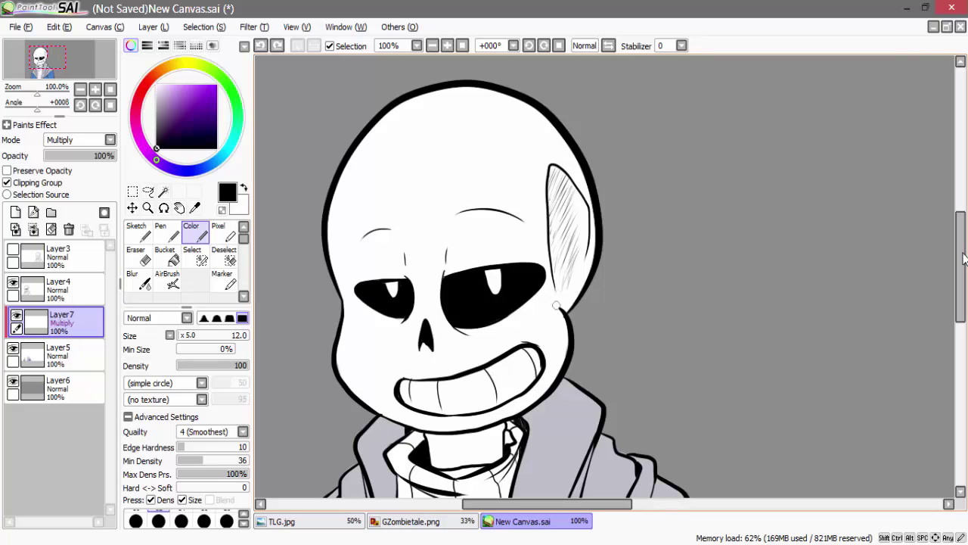
# Examine the skull shading in the GZombietale.png reference up close and compare it with the head in New Canvas.sai
pyautogui.click(422, 525)
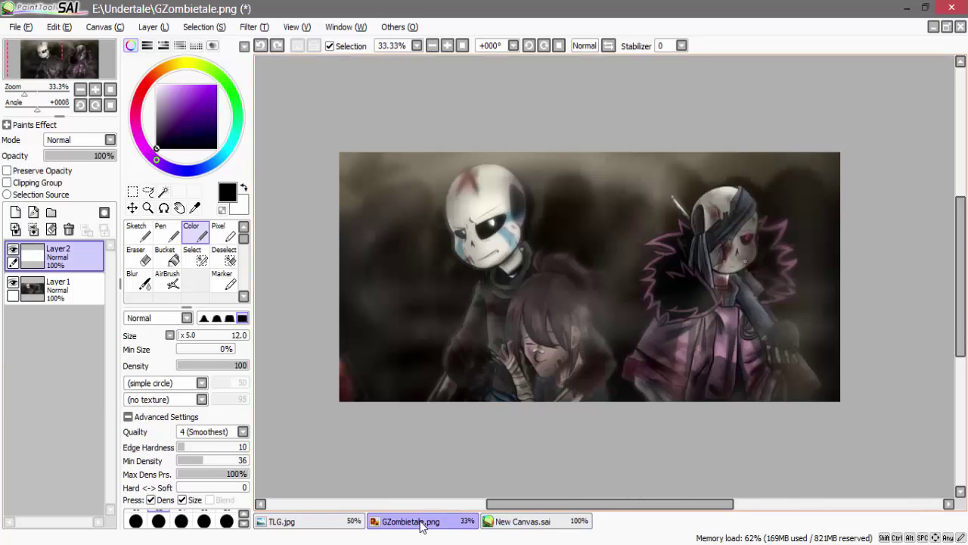
pyautogui.hotkey('ctrl', '+')
pyautogui.hotkey('ctrl', '+')
pyautogui.hotkey('ctrl', '+')
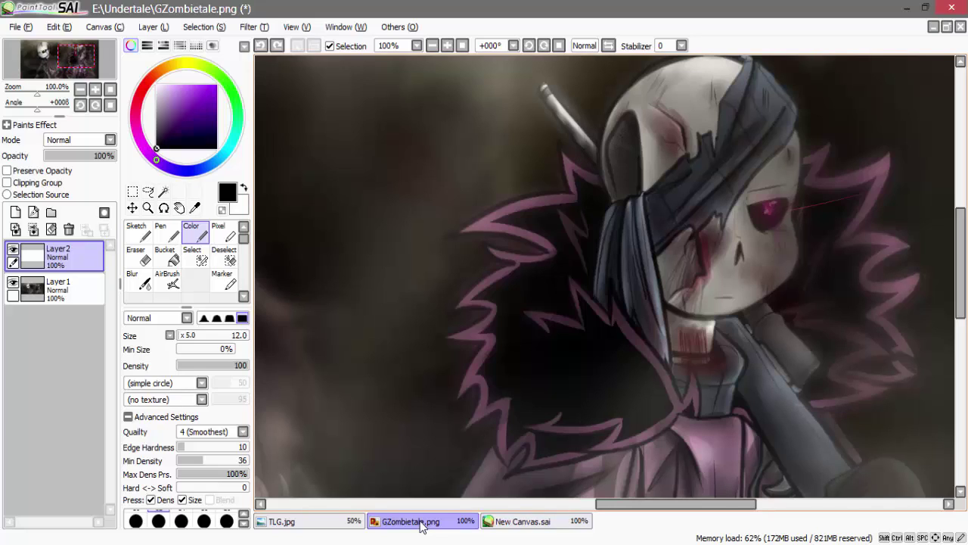
pyautogui.click(540, 522)
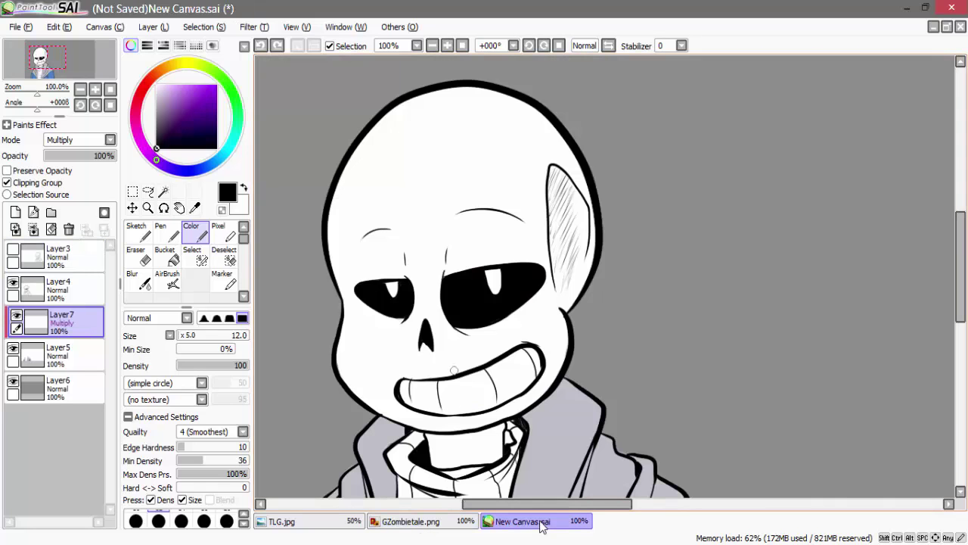
pyautogui.scroll(1, 540, 526)
pyautogui.click(424, 521)
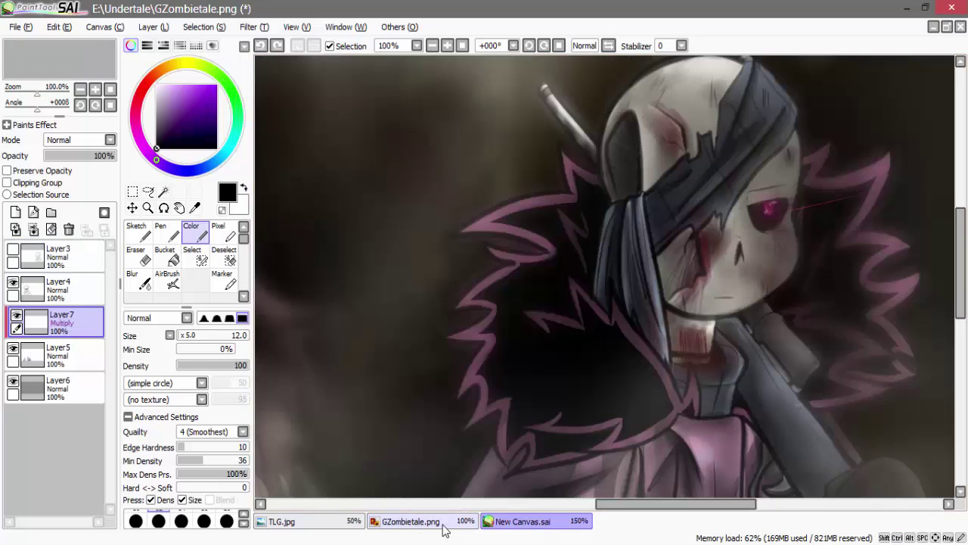
# Switch back to New Canvas.sai and choose a medium grey for shading the temple recess of the skull
pyautogui.click(507, 522)
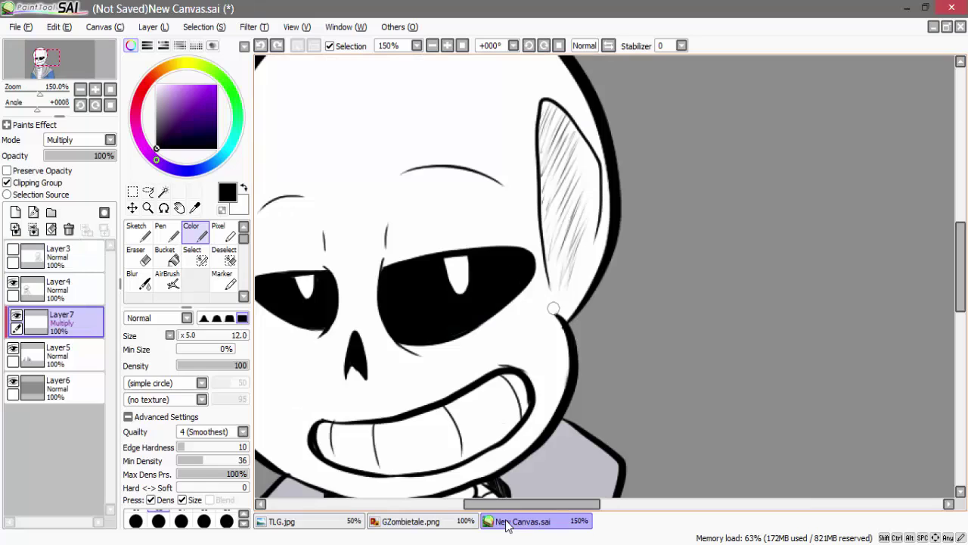
pyautogui.moveTo(557, 312); pyautogui.dragTo(546, 271)
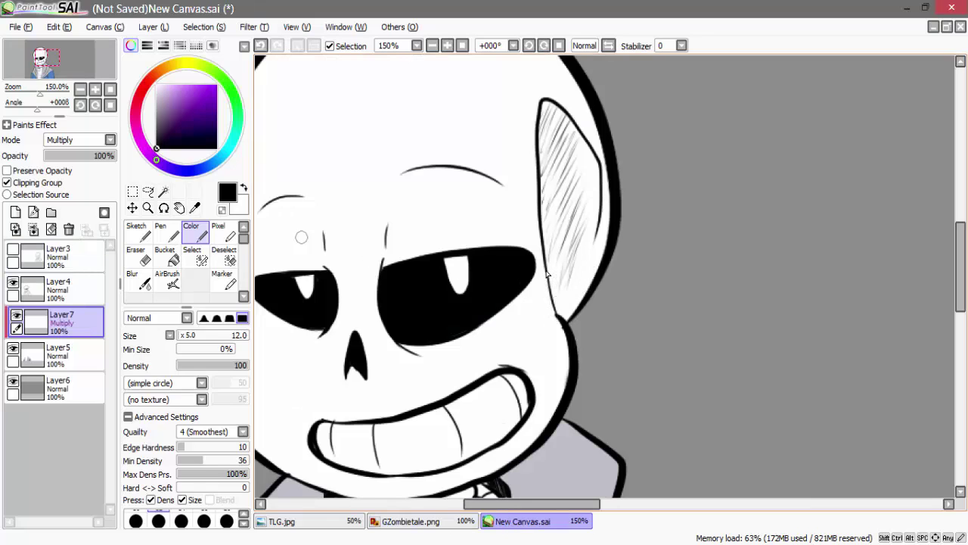
pyautogui.keyDown('alt'); pyautogui.click(546, 274); pyautogui.keyUp('alt')
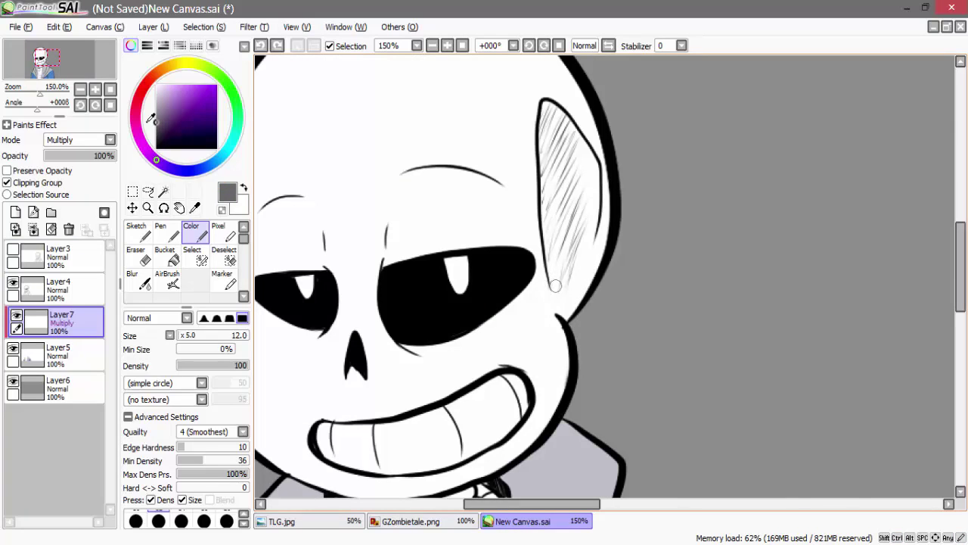
# Close the lower edge of the temple recess and fill the whole recess with flat medium grey on Layer7
pyautogui.moveTo(557, 314); pyautogui.dragTo(548, 276)
pyautogui.hotkey('ctrl', 'z')
pyautogui.moveTo(557, 315); pyautogui.dragTo(548, 280)
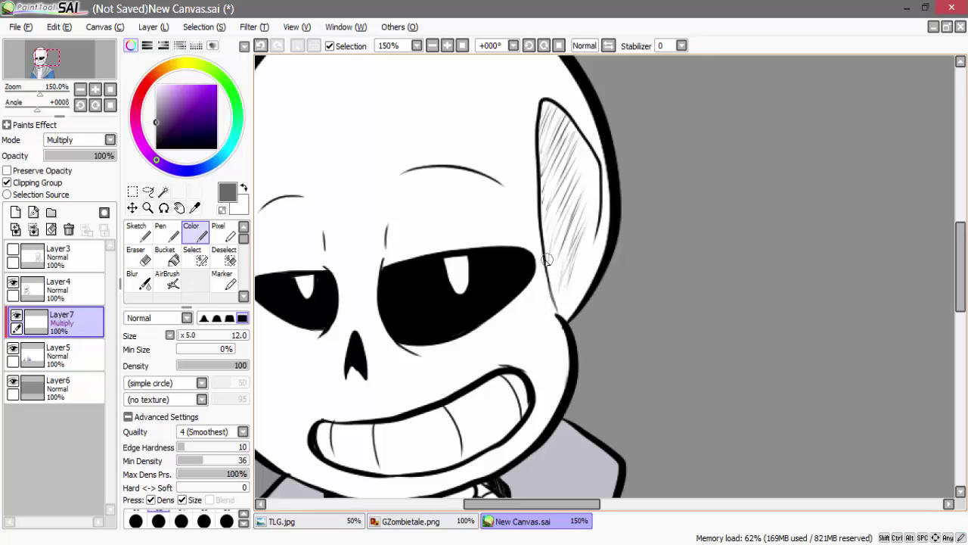
pyautogui.hotkey('ctrl', 'z')
pyautogui.moveTo(560, 320); pyautogui.dragTo(547, 267)
pyautogui.moveTo(596, 156); pyautogui.dragTo(613, 208)
pyautogui.hotkey('ctrl', 'z')
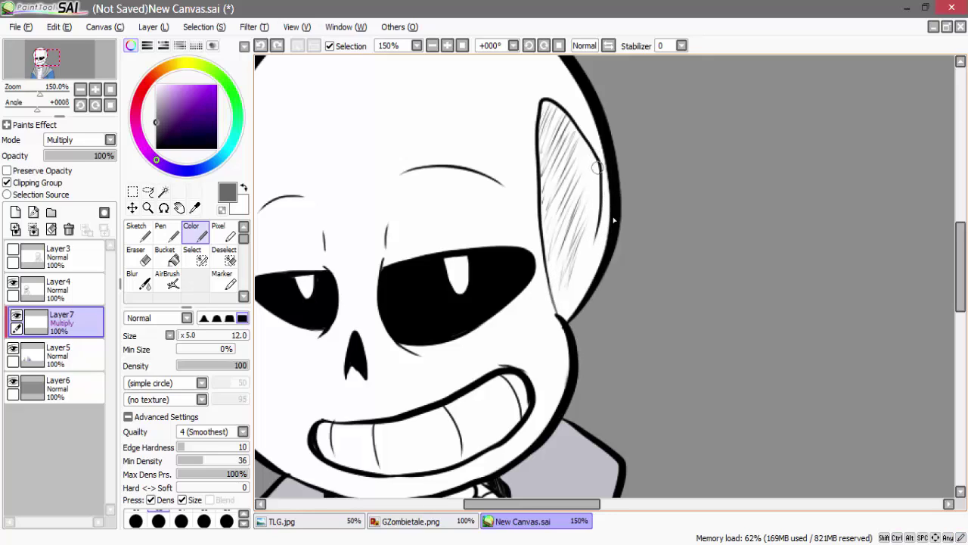
pyautogui.moveTo(596, 155)
pyautogui.mouseDown()
pyautogui.moveTo(608, 221)
pyautogui.moveTo(601, 197)
pyautogui.moveTo(587, 268)
pyautogui.moveTo(583, 244)
pyautogui.moveTo(586, 290)
pyautogui.moveTo(569, 318)
pyautogui.moveTo(552, 269)
pyautogui.moveTo(553, 281)
pyautogui.moveTo(610, 203)
pyautogui.moveTo(624, 265)
pyautogui.mouseUp()
pyautogui.press(']')
pyautogui.press(']')
pyautogui.press(']')
pyautogui.press(']')
pyautogui.press(']')
# Try airbrushing a soft size-35 shadow along the front edge of the temple recess and undo the strokes
pyautogui.click(171, 283)
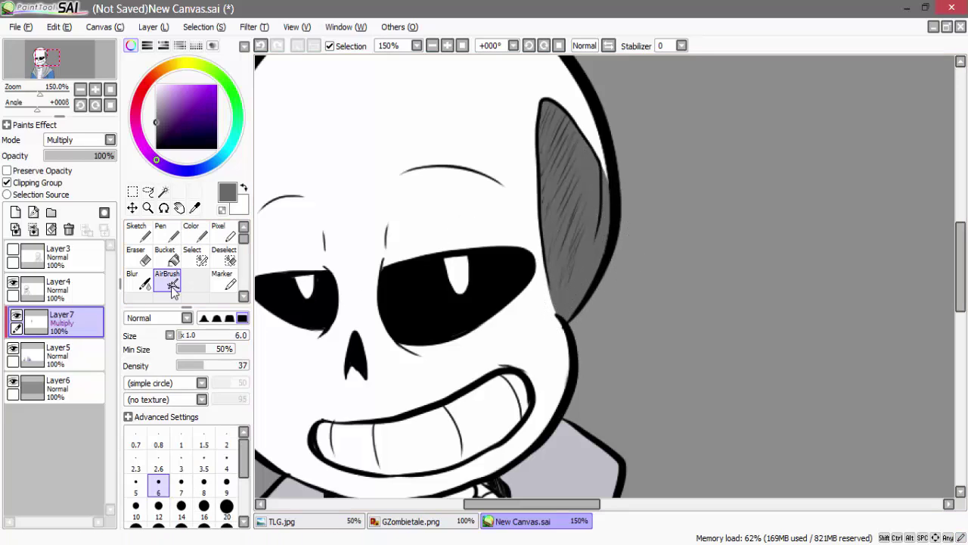
pyautogui.press(']')
pyautogui.press(']')
pyautogui.press(']')
pyautogui.press(']')
pyautogui.press(']')
pyautogui.press(']')
pyautogui.press(']')
pyautogui.press(']')
pyautogui.press(']')
pyautogui.press(']')
pyautogui.press(']')
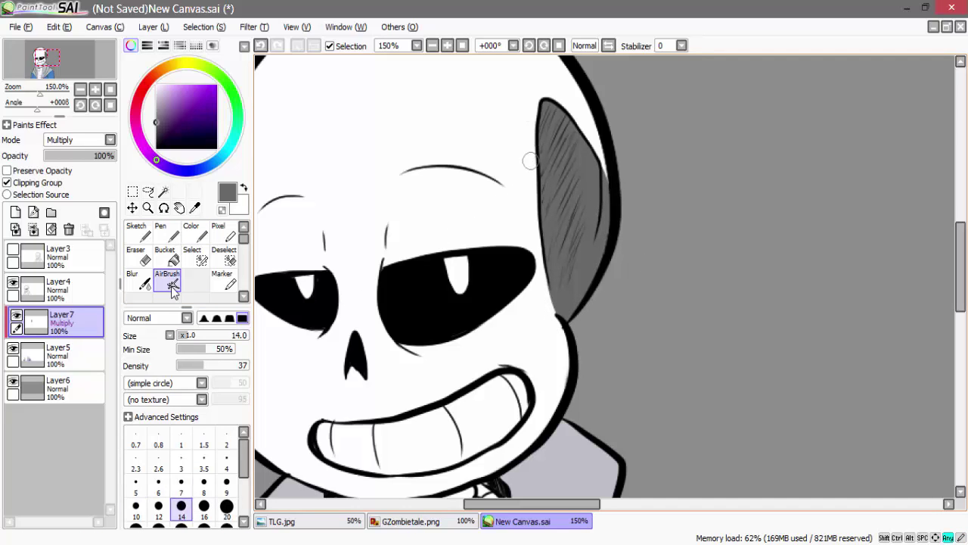
pyautogui.moveTo(536, 99); pyautogui.dragTo(543, 264)
pyautogui.moveTo(534, 149)
pyautogui.mouseDown()
pyautogui.moveTo(560, 333)
pyautogui.moveTo(529, 107)
pyautogui.moveTo(544, 302)
pyautogui.moveTo(509, 142)
pyautogui.moveTo(494, 162)
pyautogui.moveTo(522, 297)
pyautogui.mouseUp()
pyautogui.hotkey('ctrl', 'z')
pyautogui.hotkey('ctrl', 'z')
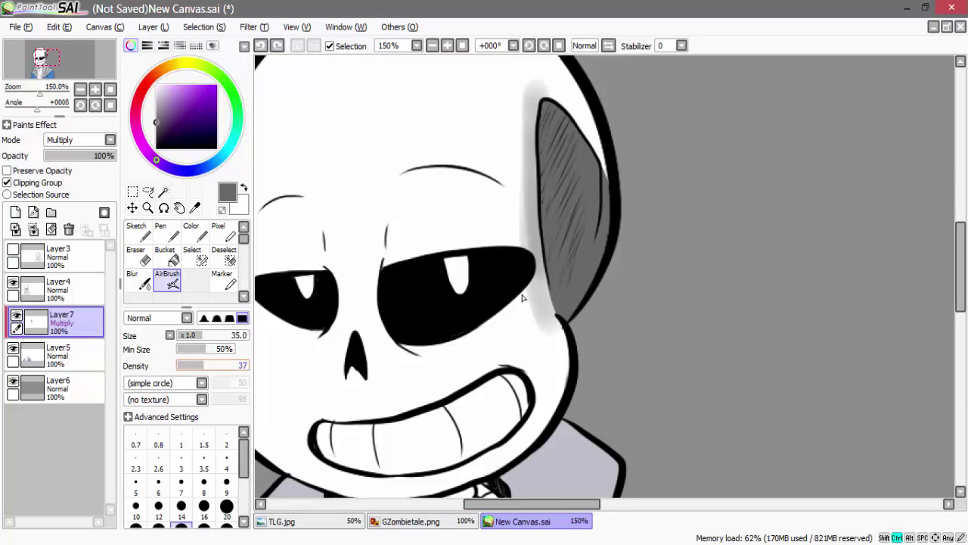
# Set the Blur brush to size 25 and run it along the outer edge of the temple shading
pyautogui.scroll(-2, 522, 298)
pyautogui.click(144, 283)
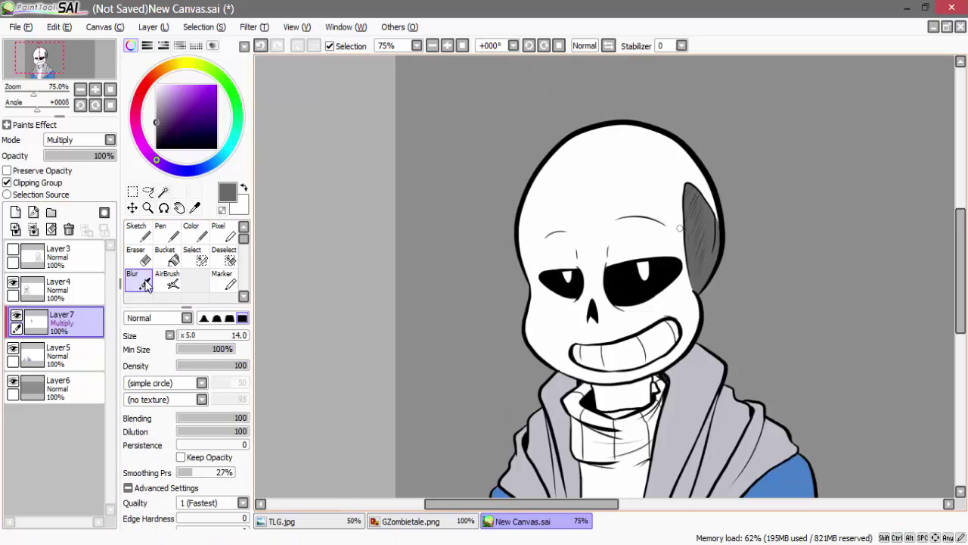
pyautogui.scroll(1, 724, 344)
pyautogui.moveTo(580, 504); pyautogui.dragTo(596, 505)
pyautogui.scroll(1, 663, 174)
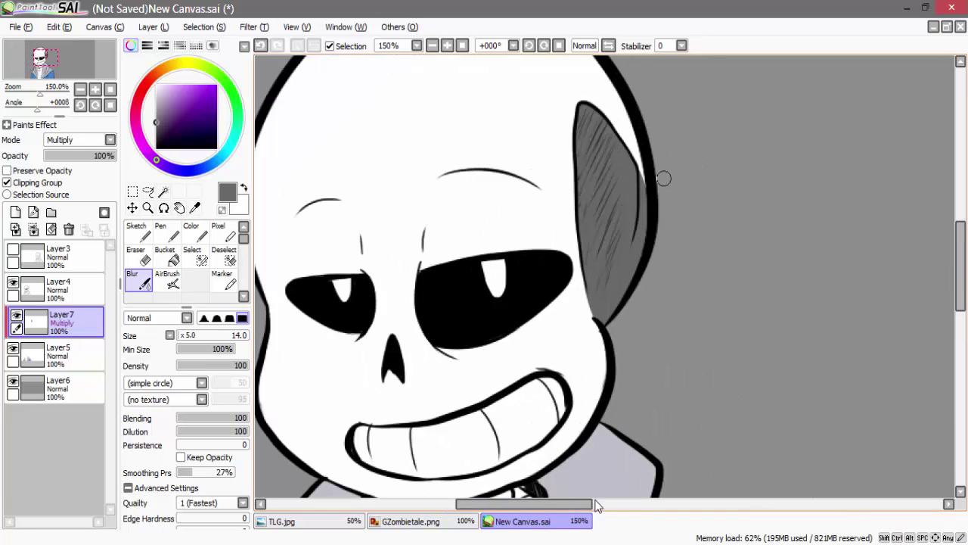
pyautogui.press(']')
pyautogui.press(']')
pyautogui.press(']')
pyautogui.moveTo(655, 164); pyautogui.dragTo(667, 238)
# Sketch large purple circles around the skeleton on Layer8 as a demonstration and undo them
pyautogui.scroll(-3, 719, 257)
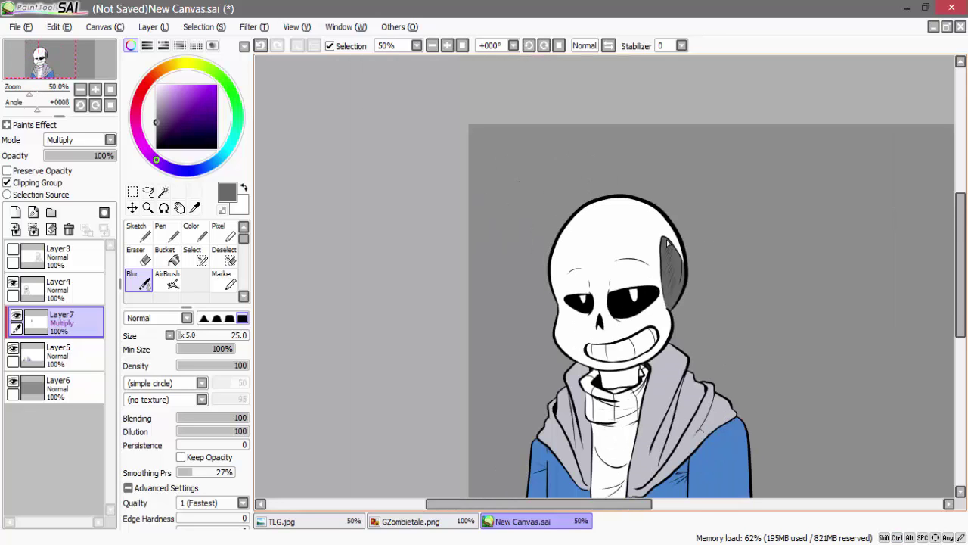
pyautogui.moveTo(609, 504); pyautogui.dragTo(634, 506)
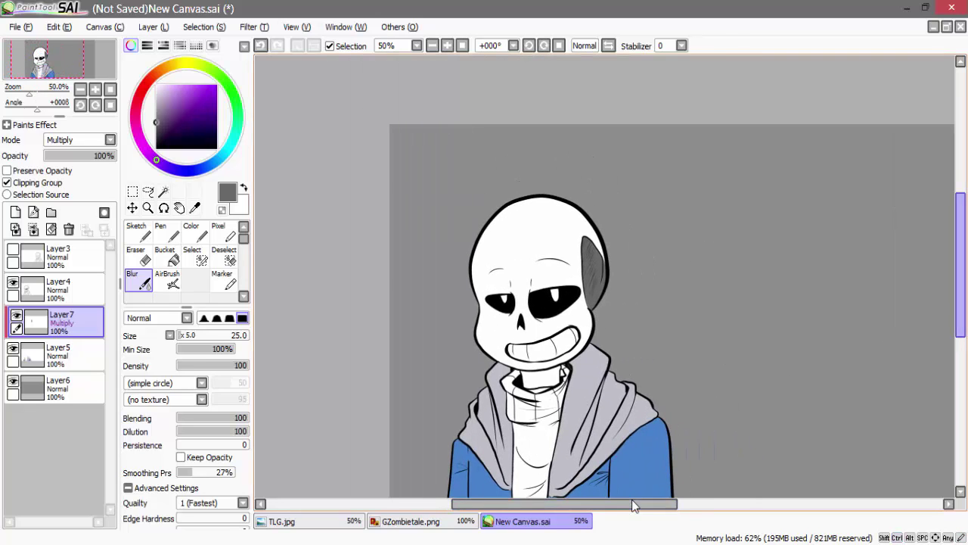
pyautogui.scroll(-1, 655, 243)
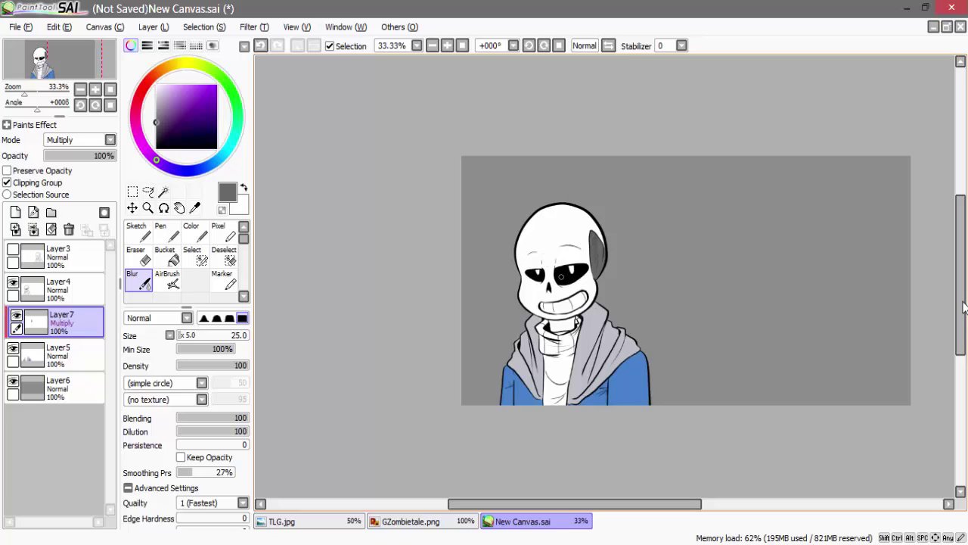
pyautogui.scroll(1, 965, 306)
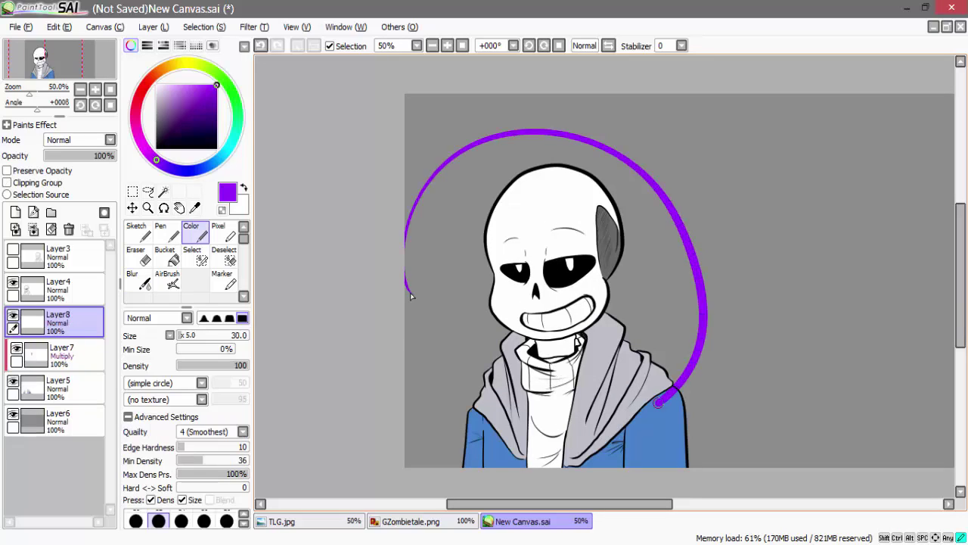
pyautogui.moveTo(454, 446); pyautogui.dragTo(522, 181)
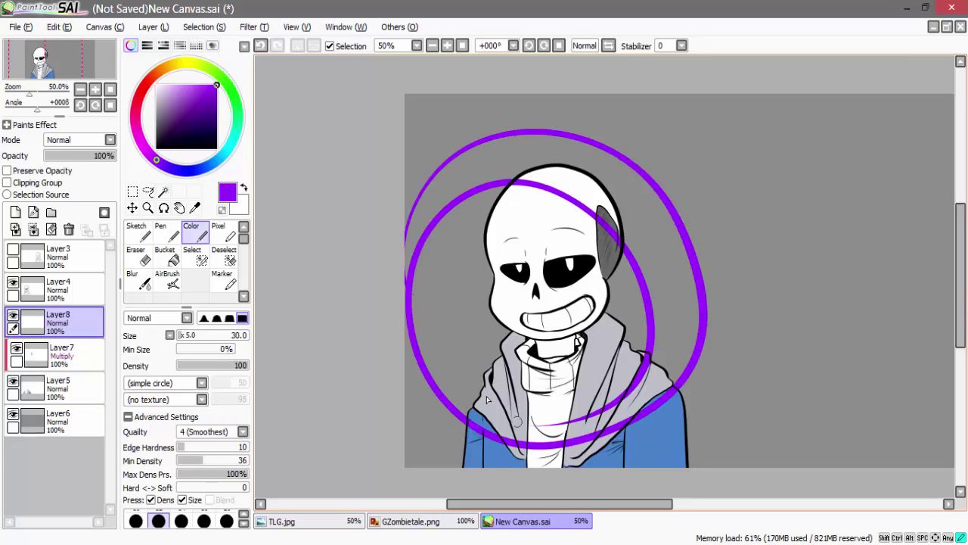
pyautogui.hotkey('ctrl', 'z')
pyautogui.hotkey('ctrl', 'z')
# Sketch purple lines fanning out from the head over the jacket on Layer8 and undo them
pyautogui.moveTo(410, 387); pyautogui.dragTo(510, 217)
pyautogui.moveTo(470, 466); pyautogui.dragTo(533, 292)
pyautogui.moveTo(539, 331); pyautogui.dragTo(558, 466)
pyautogui.moveTo(579, 324); pyautogui.dragTo(629, 467)
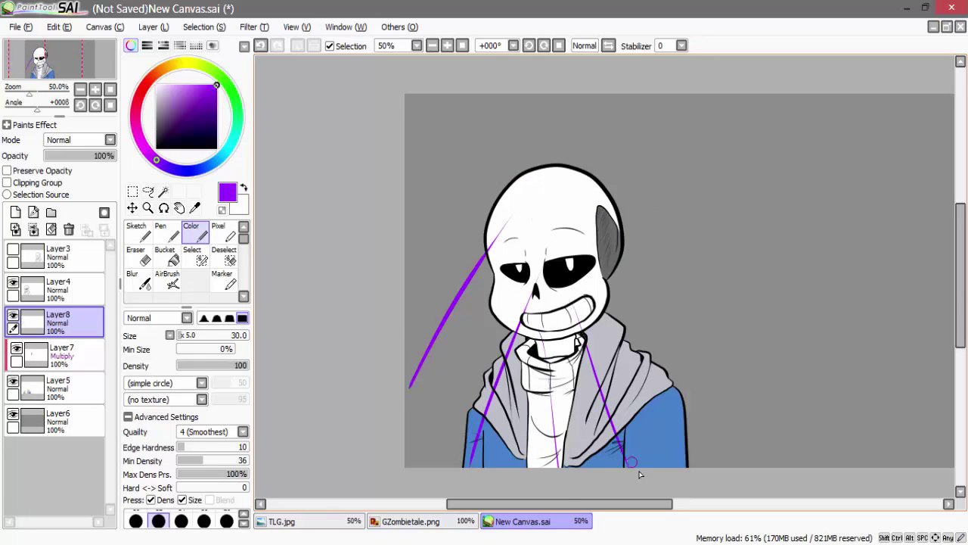
pyautogui.moveTo(610, 302); pyautogui.dragTo(706, 444)
pyautogui.moveTo(608, 250); pyautogui.dragTo(736, 417)
pyautogui.hotkey('ctrl', 'z')
pyautogui.hotkey('ctrl', 'z')
pyautogui.hotkey('ctrl', 'z')
pyautogui.hotkey('ctrl', 'z')
pyautogui.hotkey('ctrl', 'z')
pyautogui.hotkey('ctrl', 'z')
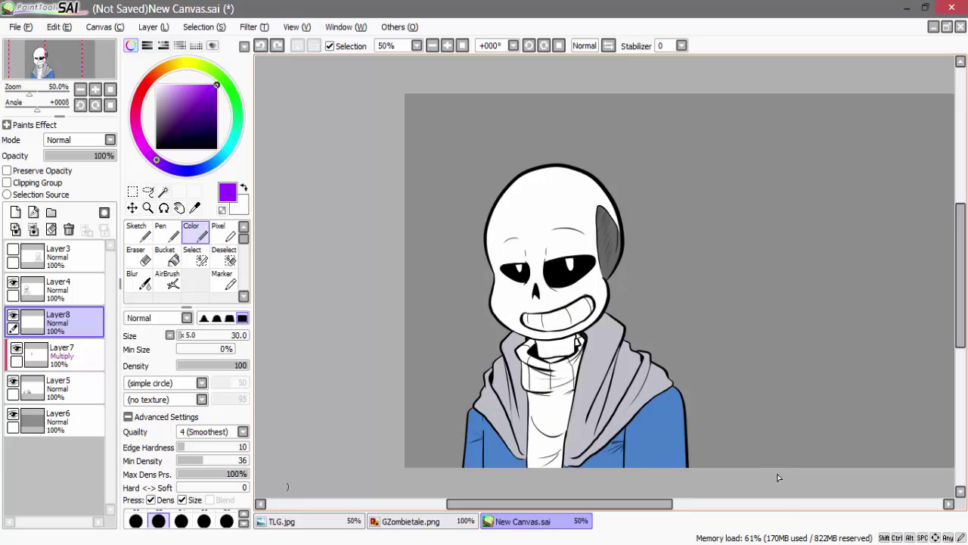
# Mark short purple strokes around and across the skeleton on Layer8, then remove them all
pyautogui.moveTo(512, 162); pyautogui.dragTo(458, 106)
pyautogui.moveTo(693, 224); pyautogui.dragTo(758, 200)
pyautogui.moveTo(715, 343)
pyautogui.mouseDown()
pyautogui.moveTo(769, 352)
pyautogui.moveTo(766, 428)
pyautogui.mouseUp()
pyautogui.moveTo(628, 409); pyautogui.dragTo(530, 464)
pyautogui.moveTo(435, 384); pyautogui.dragTo(406, 370)
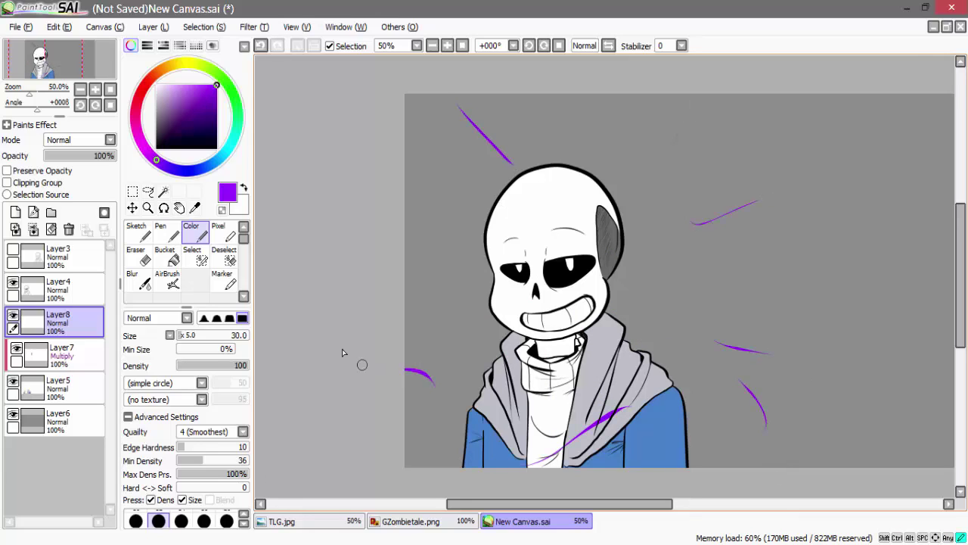
pyautogui.hotkey('ctrl', 'z')
pyautogui.hotkey('ctrl', 'z')
pyautogui.hotkey('ctrl', 'z')
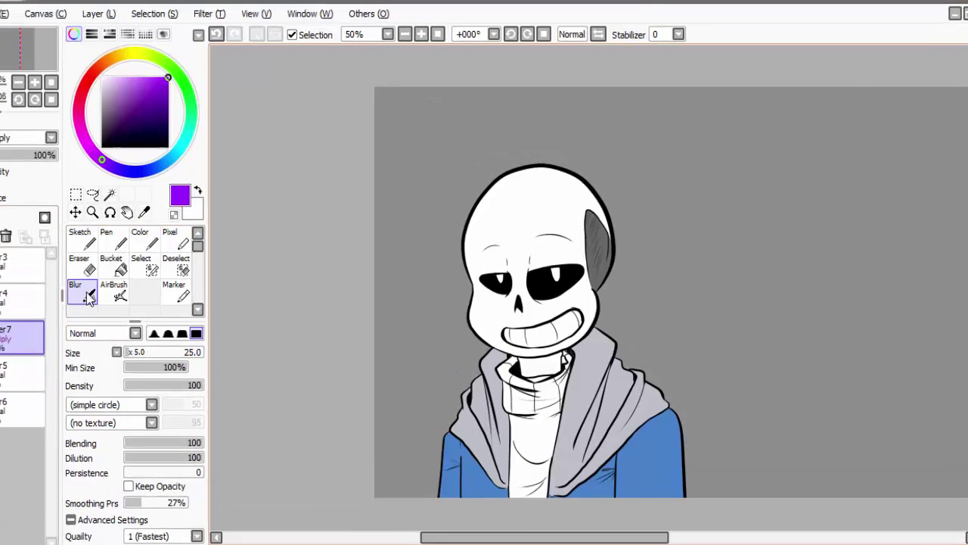
# Blur the outer and lower edges of the grey temple shading on Layer7 and erase the grey spill from the cheek
pyautogui.scroll(5, 557, 313)
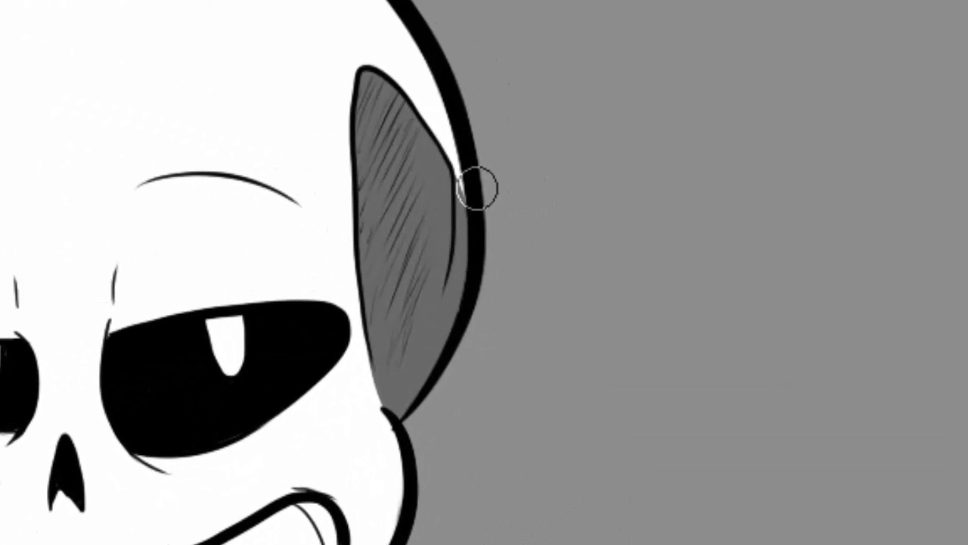
pyautogui.moveTo(476, 187)
pyautogui.mouseDown()
pyautogui.moveTo(433, 375)
pyautogui.moveTo(473, 188)
pyautogui.moveTo(394, 438)
pyautogui.moveTo(468, 222)
pyautogui.moveTo(416, 387)
pyautogui.moveTo(463, 277)
pyautogui.moveTo(406, 380)
pyautogui.moveTo(443, 359)
pyautogui.moveTo(469, 281)
pyautogui.moveTo(424, 416)
pyautogui.mouseUp()
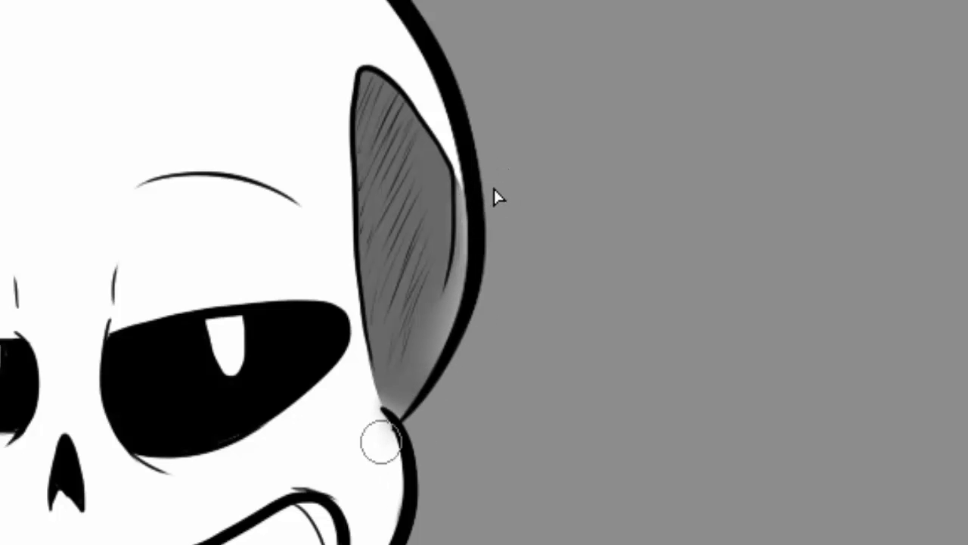
pyautogui.moveTo(380, 444)
pyautogui.mouseDown()
pyautogui.moveTo(471, 243)
pyautogui.moveTo(440, 301)
pyautogui.moveTo(460, 299)
pyautogui.moveTo(473, 269)
pyautogui.moveTo(437, 359)
pyautogui.moveTo(486, 184)
pyautogui.moveTo(373, 438)
pyautogui.moveTo(462, 202)
pyautogui.moveTo(371, 466)
pyautogui.moveTo(465, 292)
pyautogui.moveTo(427, 411)
pyautogui.mouseUp()
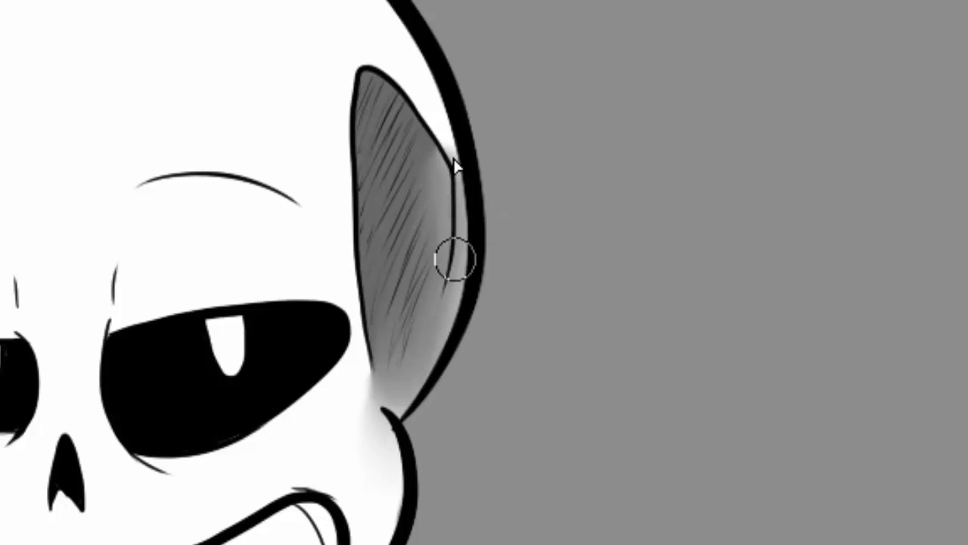
pyautogui.moveTo(492, 250); pyautogui.dragTo(405, 413)
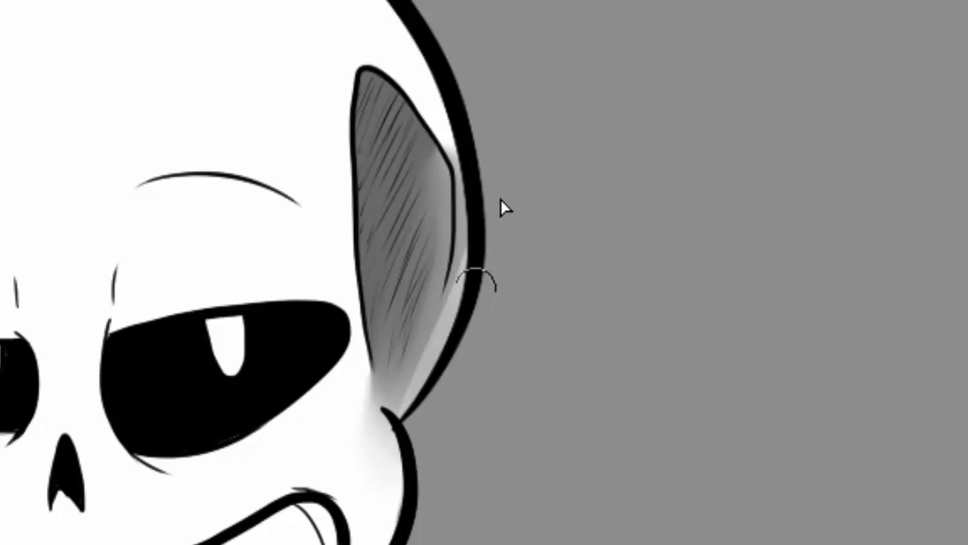
pyautogui.moveTo(495, 284)
pyautogui.mouseDown()
pyautogui.moveTo(454, 316)
pyautogui.moveTo(404, 410)
pyautogui.moveTo(466, 271)
pyautogui.moveTo(437, 369)
pyautogui.moveTo(481, 217)
pyautogui.moveTo(389, 447)
pyautogui.moveTo(456, 188)
pyautogui.moveTo(429, 198)
pyautogui.moveTo(387, 391)
pyautogui.moveTo(426, 256)
pyautogui.moveTo(419, 150)
pyautogui.moveTo(387, 133)
pyautogui.moveTo(390, 295)
pyautogui.moveTo(413, 452)
pyautogui.moveTo(402, 490)
pyautogui.moveTo(360, 361)
pyautogui.moveTo(406, 504)
pyautogui.moveTo(404, 229)
pyautogui.moveTo(419, 392)
pyautogui.mouseUp()
pyautogui.moveTo(467, 198)
pyautogui.mouseDown()
pyautogui.moveTo(425, 372)
pyautogui.moveTo(448, 223)
pyautogui.moveTo(431, 163)
pyautogui.moveTo(403, 202)
pyautogui.moveTo(393, 353)
pyautogui.moveTo(412, 166)
pyautogui.moveTo(409, 133)
pyautogui.moveTo(400, 128)
pyautogui.moveTo(416, 130)
pyautogui.moveTo(456, 295)
pyautogui.mouseUp()
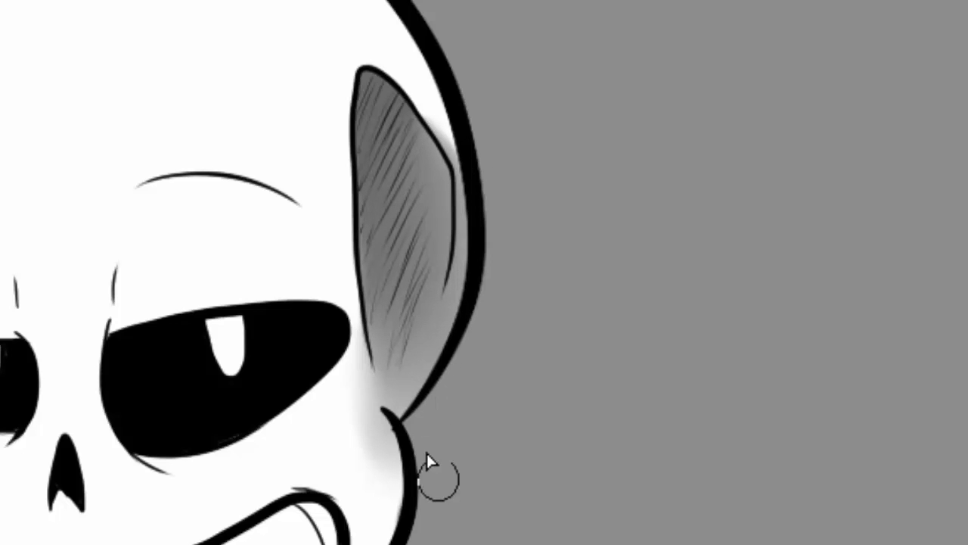
pyautogui.scroll(-2, 501, 391)
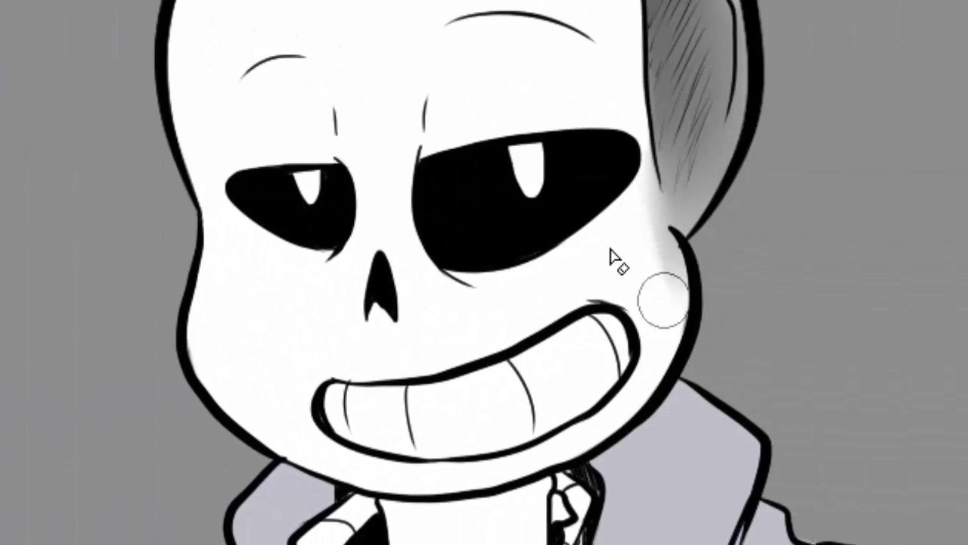
pyautogui.moveTo(640, 201)
pyautogui.mouseDown()
pyautogui.moveTo(628, 168)
pyautogui.moveTo(666, 229)
pyautogui.moveTo(675, 288)
pyautogui.mouseUp()
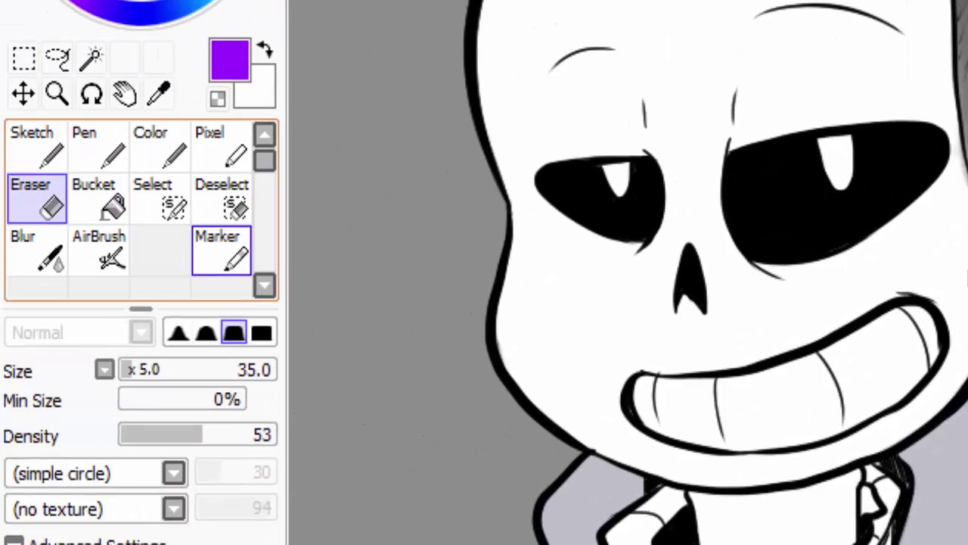
# Try airbrushing the lower end of the temple recess in purple at size 35 and undo it
pyautogui.click(112, 264)
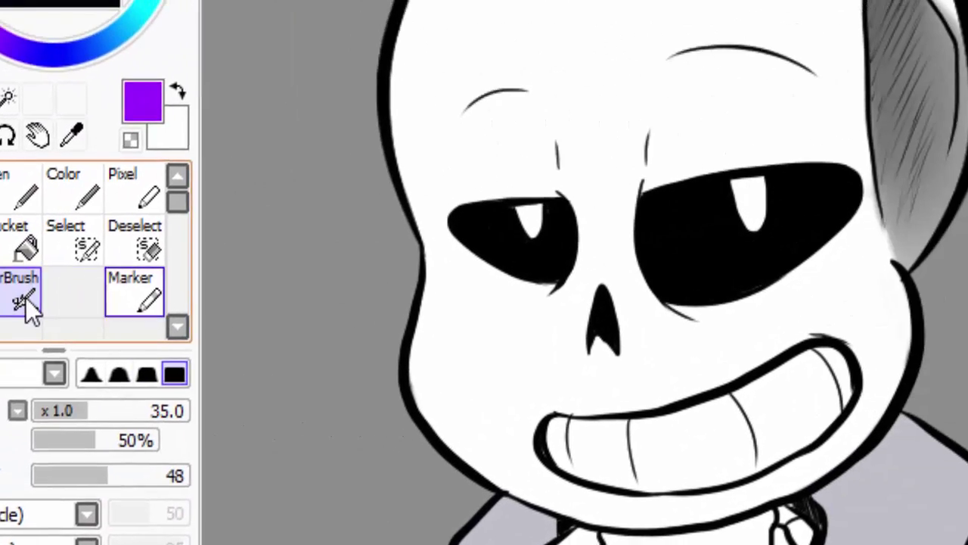
pyautogui.moveTo(543, 312); pyautogui.dragTo(555, 330)
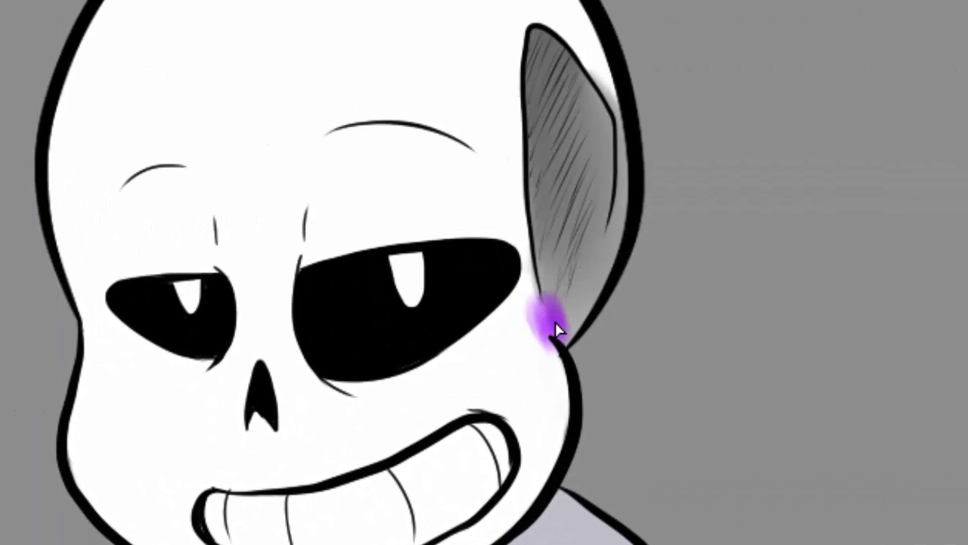
pyautogui.hotkey('ctrl', 'z')
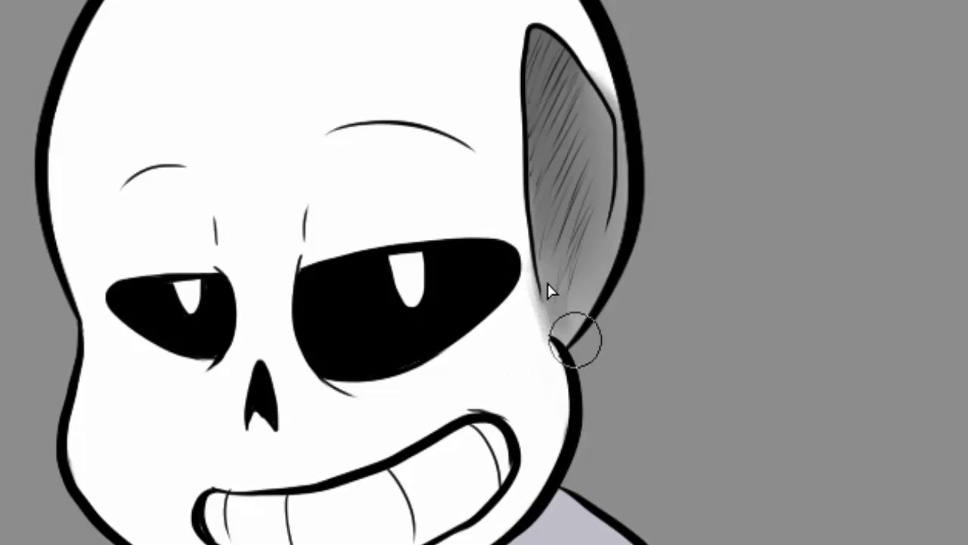
pyautogui.hotkey('ctrl', 'z')
pyautogui.hotkey('ctrl', 'z')
pyautogui.moveTo(574, 315); pyautogui.dragTo(559, 323)
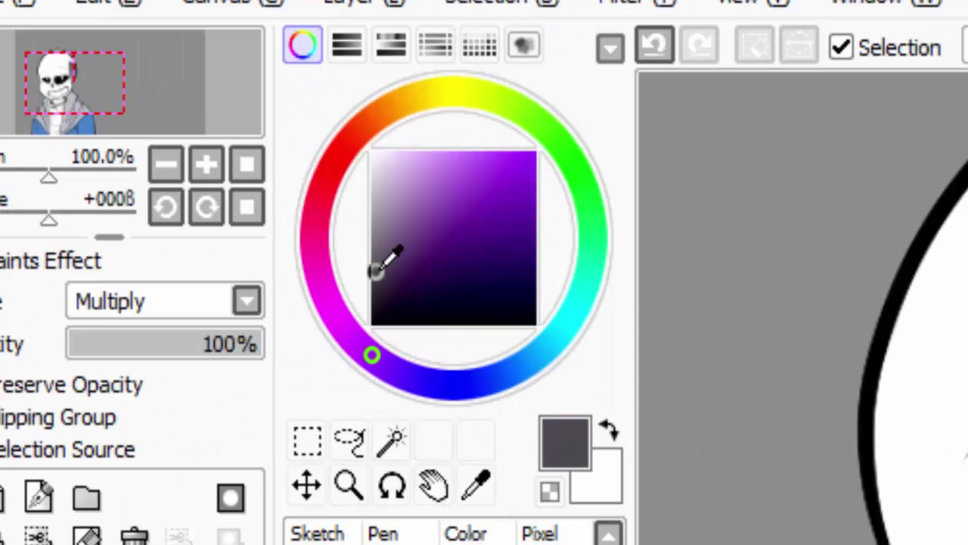
# Choose a dark grey and deepen the front and upper part of the temple recess with the Sketch brush
pyautogui.moveTo(385, 259); pyautogui.dragTo(310, 252)
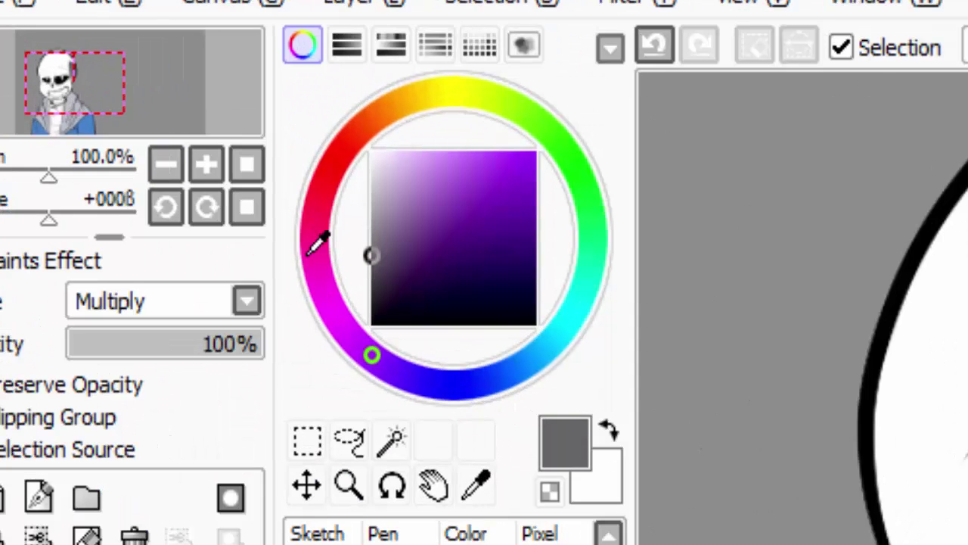
pyautogui.click(383, 259)
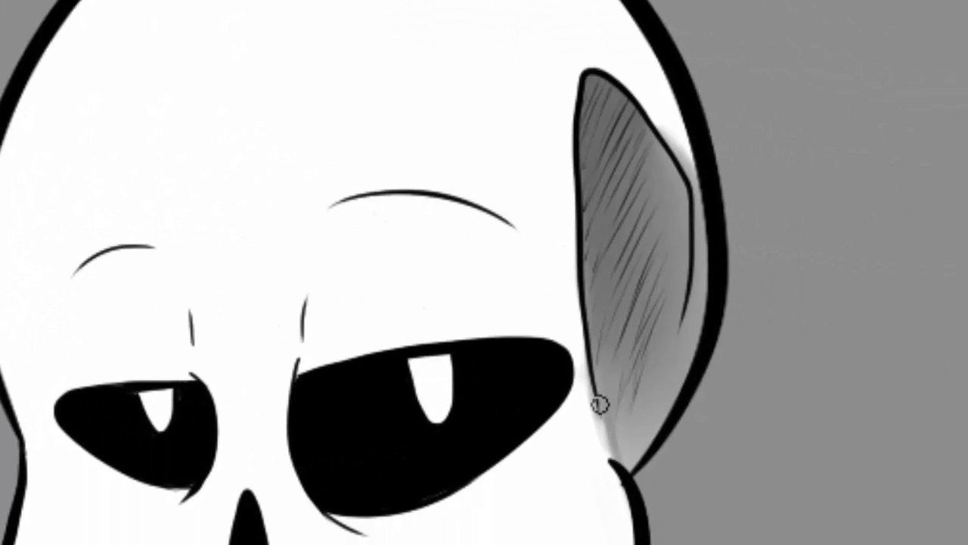
pyautogui.moveTo(593, 381)
pyautogui.mouseDown()
pyautogui.moveTo(600, 343)
pyautogui.moveTo(606, 400)
pyautogui.moveTo(604, 173)
pyautogui.moveTo(591, 246)
pyautogui.moveTo(591, 88)
pyautogui.moveTo(682, 176)
pyautogui.mouseUp()
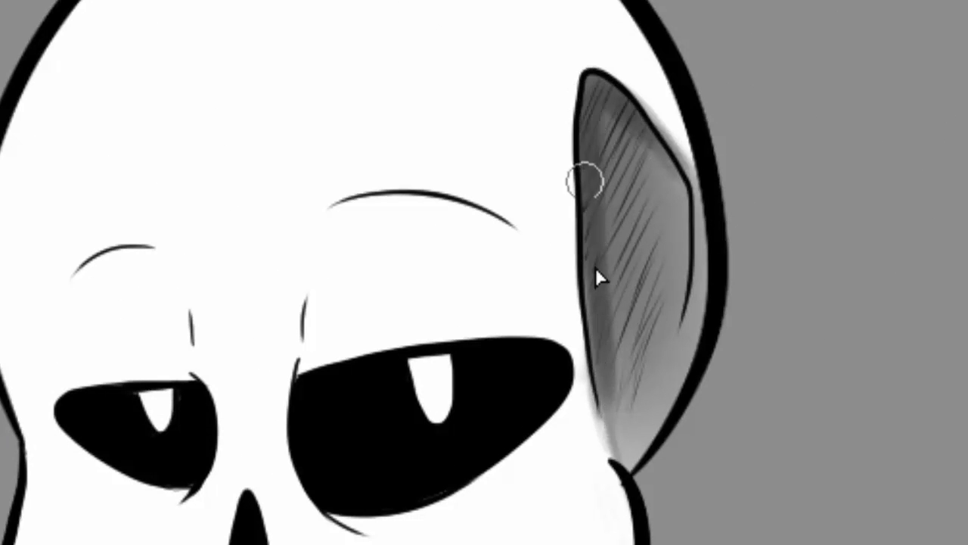
pyautogui.moveTo(585, 180)
pyautogui.mouseDown()
pyautogui.moveTo(597, 106)
pyautogui.moveTo(603, 362)
pyautogui.moveTo(612, 125)
pyautogui.moveTo(633, 180)
pyautogui.mouseUp()
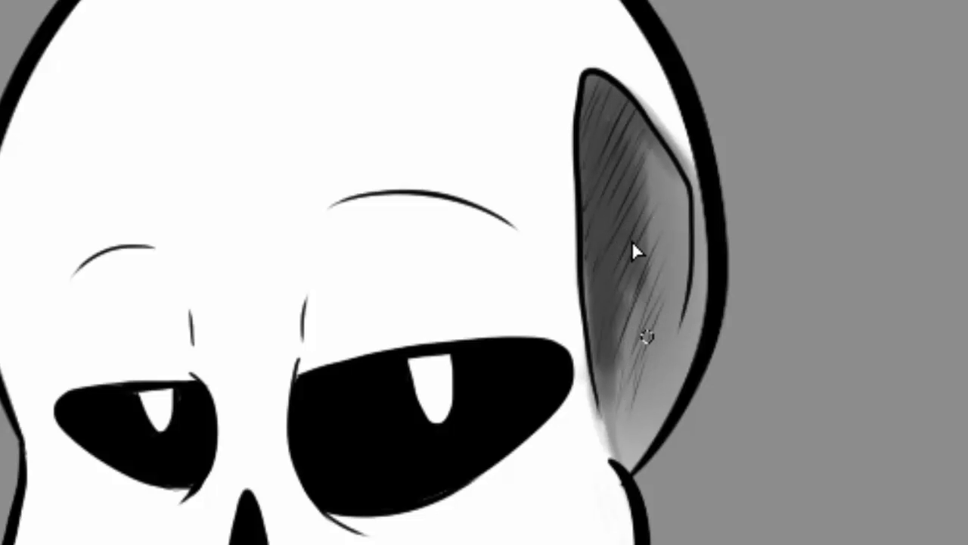
pyautogui.moveTo(640, 323)
pyautogui.mouseDown()
pyautogui.moveTo(633, 270)
pyautogui.moveTo(643, 328)
pyautogui.moveTo(631, 392)
pyautogui.mouseUp()
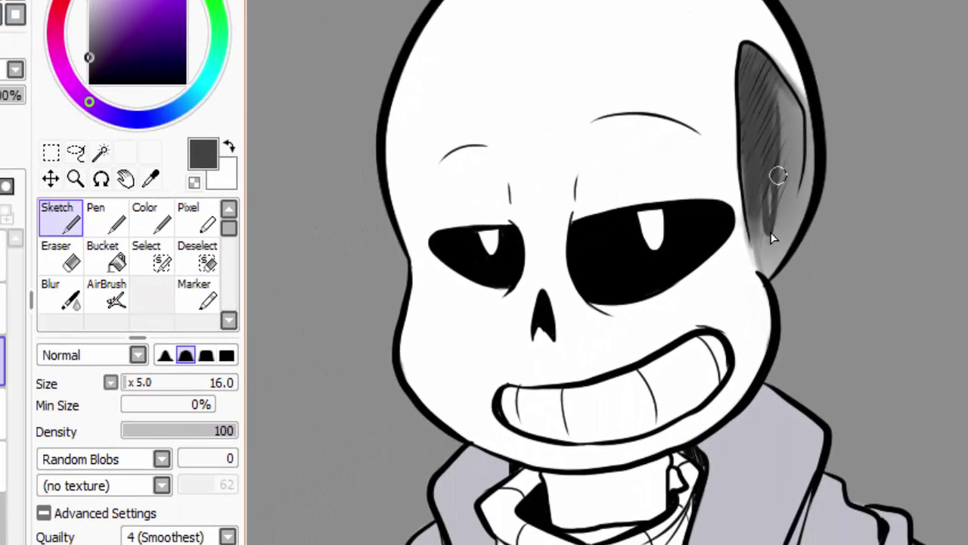
# Blur the dark grey strokes inside the temple recess, blending the shading towards its lower and outer parts
pyautogui.press('c')
pyautogui.moveTo(782, 168)
pyautogui.mouseDown()
pyautogui.moveTo(780, 153)
pyautogui.moveTo(776, 224)
pyautogui.moveTo(766, 89)
pyautogui.moveTo(766, 198)
pyautogui.moveTo(779, 216)
pyautogui.moveTo(774, 155)
pyautogui.moveTo(784, 184)
pyautogui.moveTo(785, 131)
pyautogui.moveTo(784, 242)
pyautogui.mouseUp()
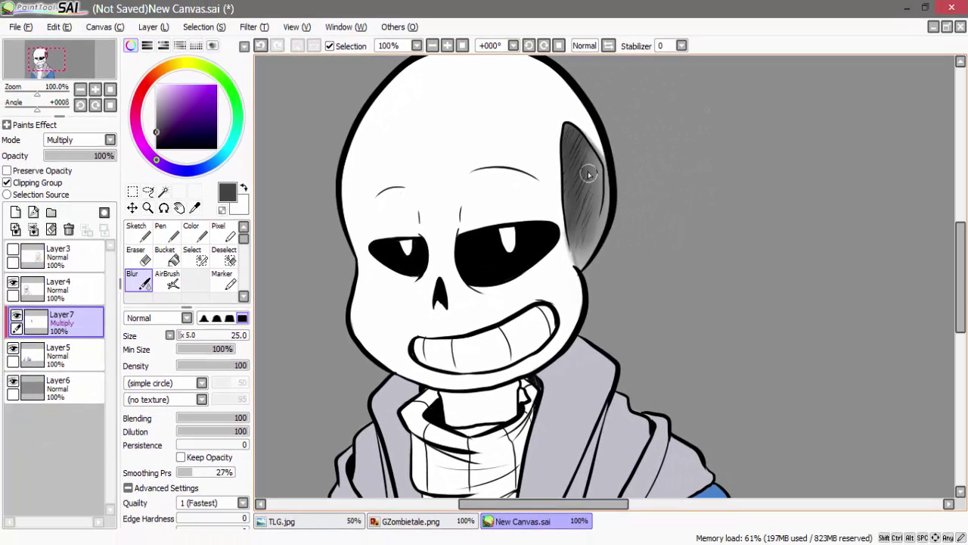
pyautogui.moveTo(588, 175)
pyautogui.mouseDown()
pyautogui.moveTo(580, 234)
pyautogui.moveTo(595, 187)
pyautogui.moveTo(585, 241)
pyautogui.moveTo(593, 234)
pyautogui.moveTo(582, 246)
pyautogui.moveTo(609, 221)
pyautogui.mouseUp()
pyautogui.press('e')
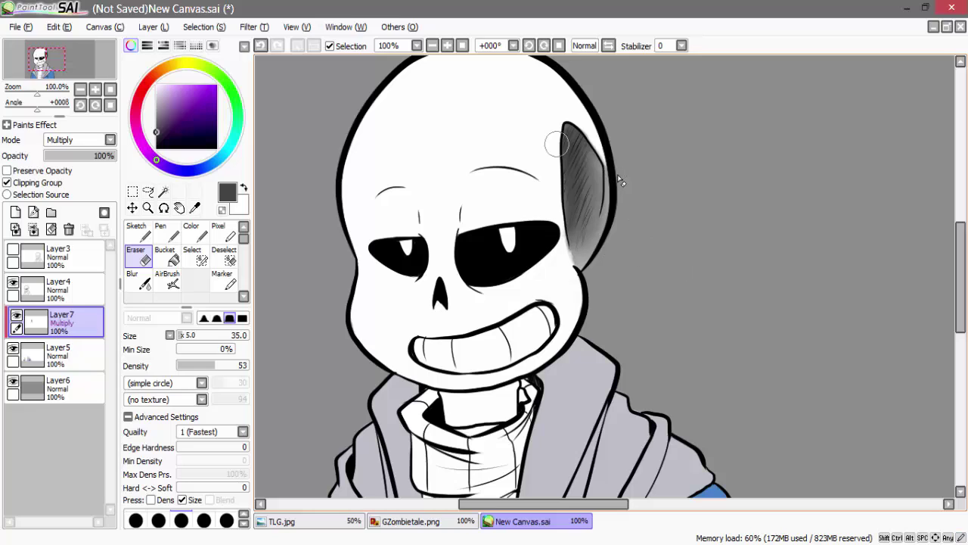
# Choose a near-black grey and darken the front and upper edges of the temple recess with the Color brush at size 30
pyautogui.press('c')
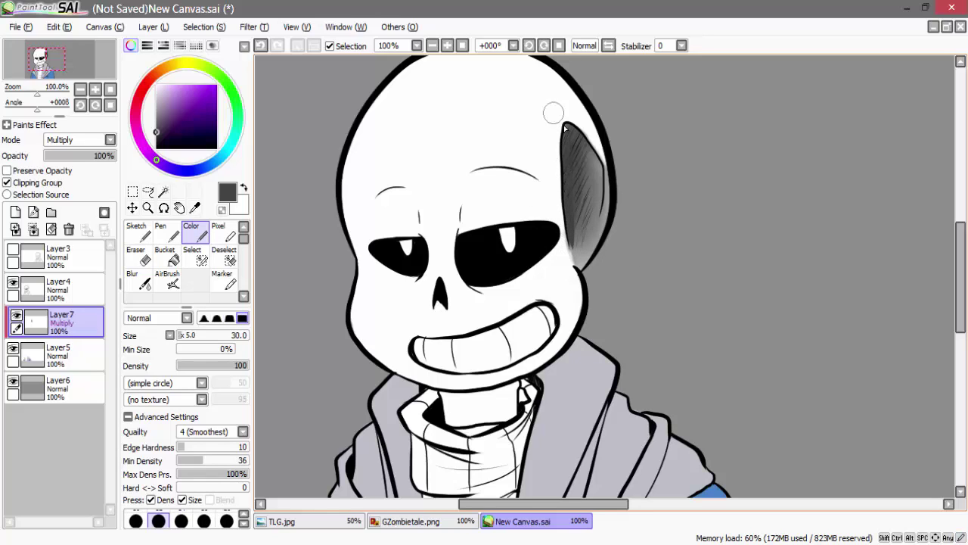
pyautogui.click(154, 137)
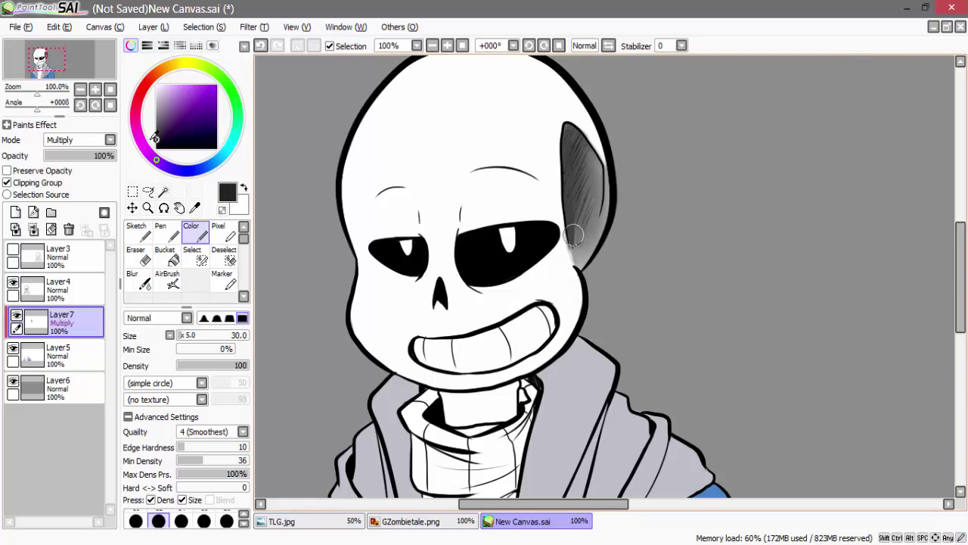
pyautogui.moveTo(573, 240); pyautogui.dragTo(570, 140)
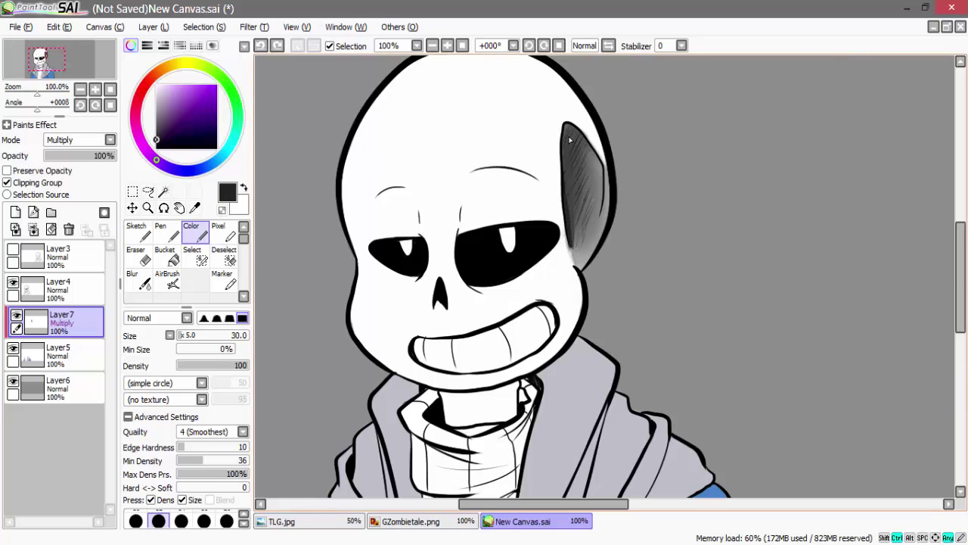
pyautogui.moveTo(574, 239); pyautogui.dragTo(569, 152)
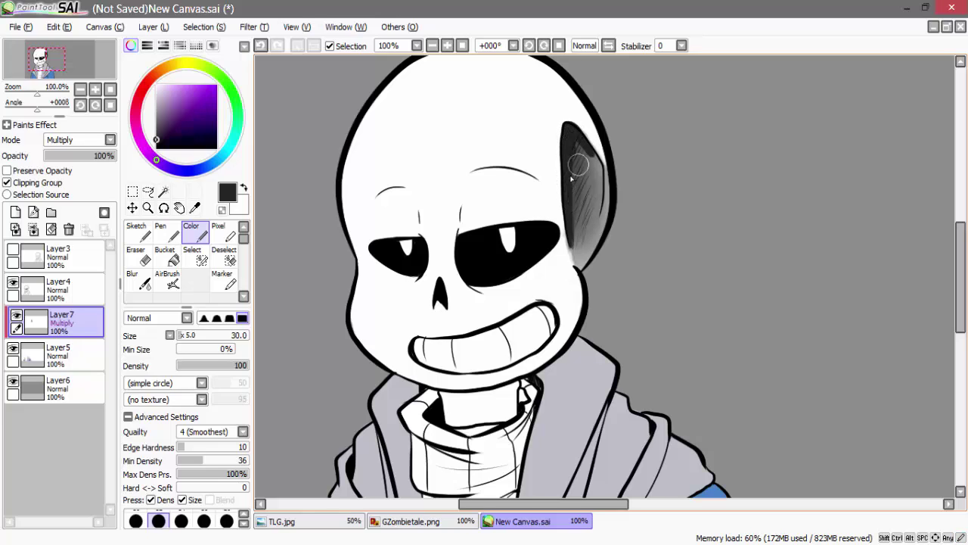
# Blur the near-black strokes at size 25 so they fade across the temple recess towards its outer rim and lower end
pyautogui.press('c')
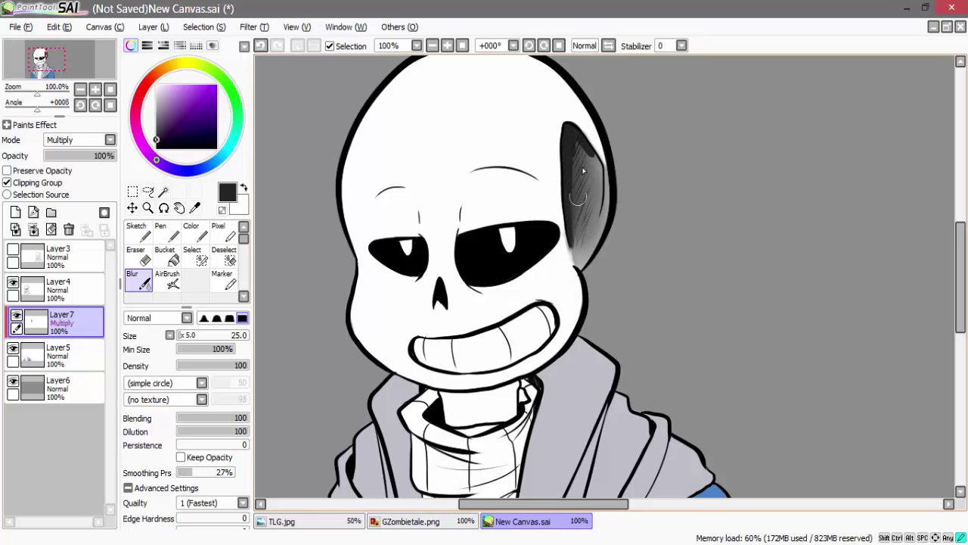
pyautogui.moveTo(577, 197); pyautogui.dragTo(580, 229)
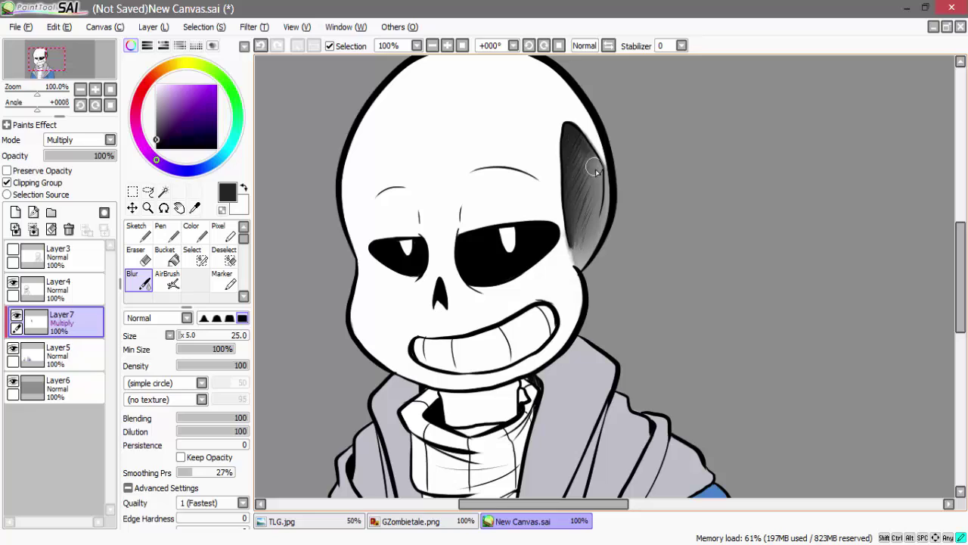
pyautogui.moveTo(581, 201)
pyautogui.mouseDown()
pyautogui.moveTo(584, 163)
pyautogui.moveTo(590, 223)
pyautogui.mouseUp()
pyautogui.scroll(-1, 579, 147)
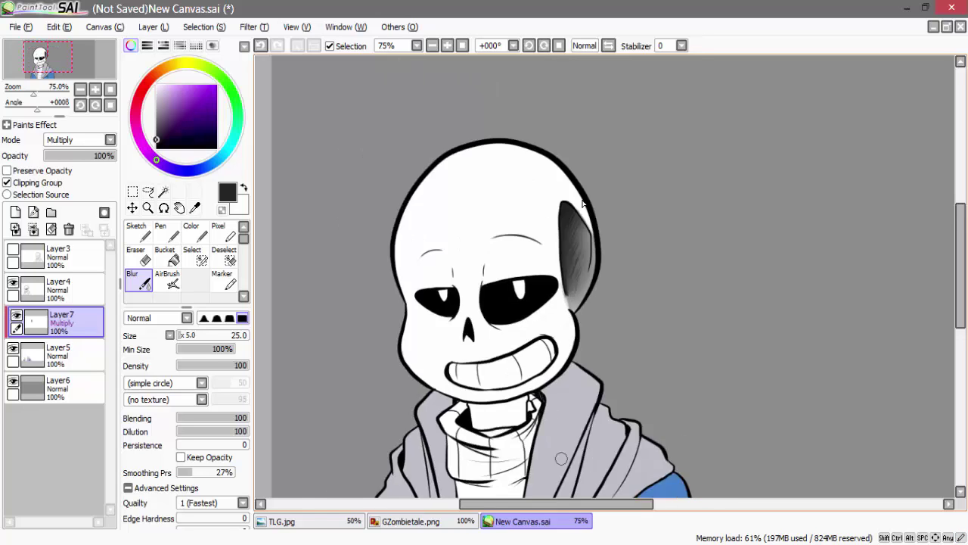
pyautogui.scroll(2, 579, 147)
pyautogui.moveTo(563, 256)
pyautogui.mouseDown()
pyautogui.moveTo(587, 189)
pyautogui.moveTo(598, 256)
pyautogui.mouseUp()
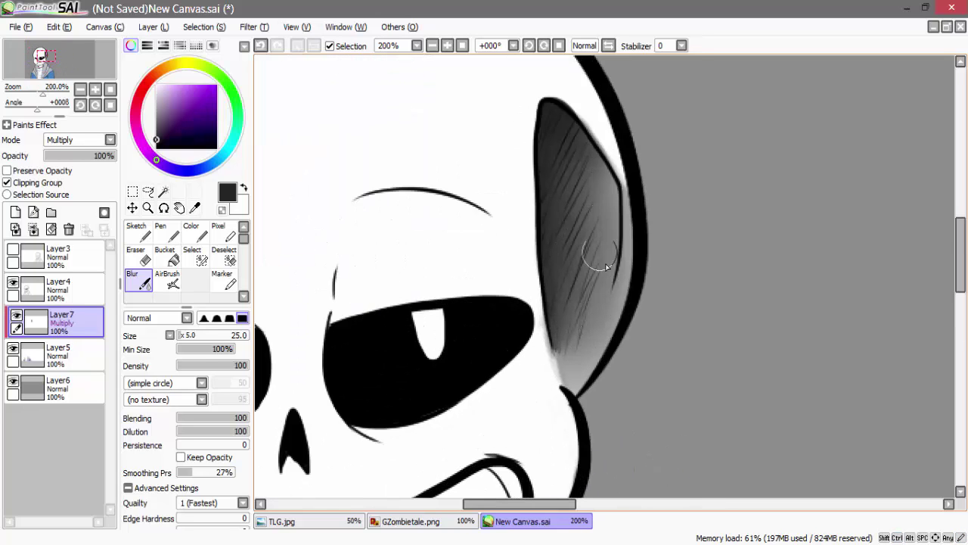
pyautogui.moveTo(651, 194)
pyautogui.mouseDown()
pyautogui.moveTo(644, 311)
pyautogui.moveTo(610, 359)
pyautogui.moveTo(649, 200)
pyautogui.moveTo(653, 241)
pyautogui.moveTo(586, 364)
pyautogui.moveTo(568, 358)
pyautogui.moveTo(622, 327)
pyautogui.moveTo(586, 379)
pyautogui.moveTo(590, 291)
pyautogui.moveTo(579, 297)
pyautogui.moveTo(600, 250)
pyautogui.mouseUp()
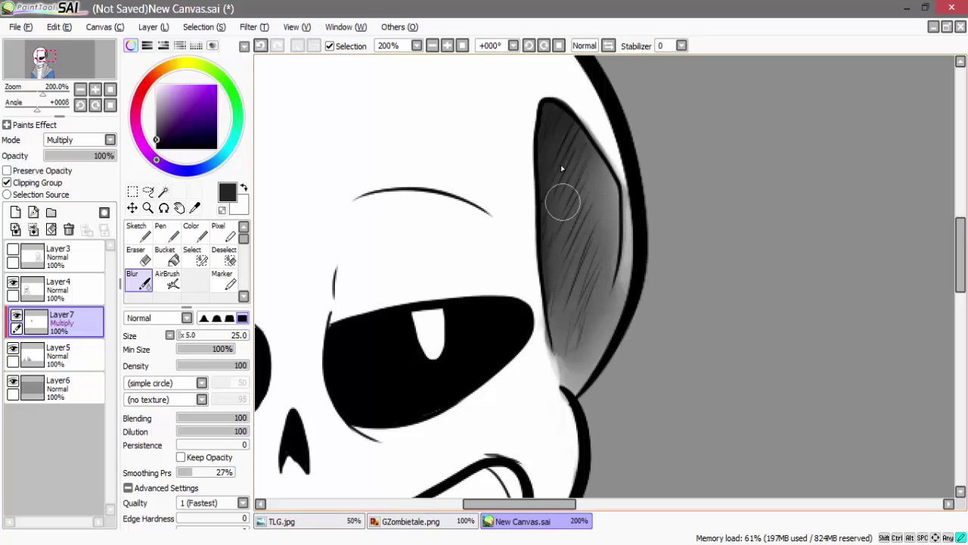
pyautogui.moveTo(563, 202)
pyautogui.mouseDown()
pyautogui.moveTo(625, 270)
pyautogui.moveTo(567, 368)
pyautogui.moveTo(568, 359)
pyautogui.mouseUp()
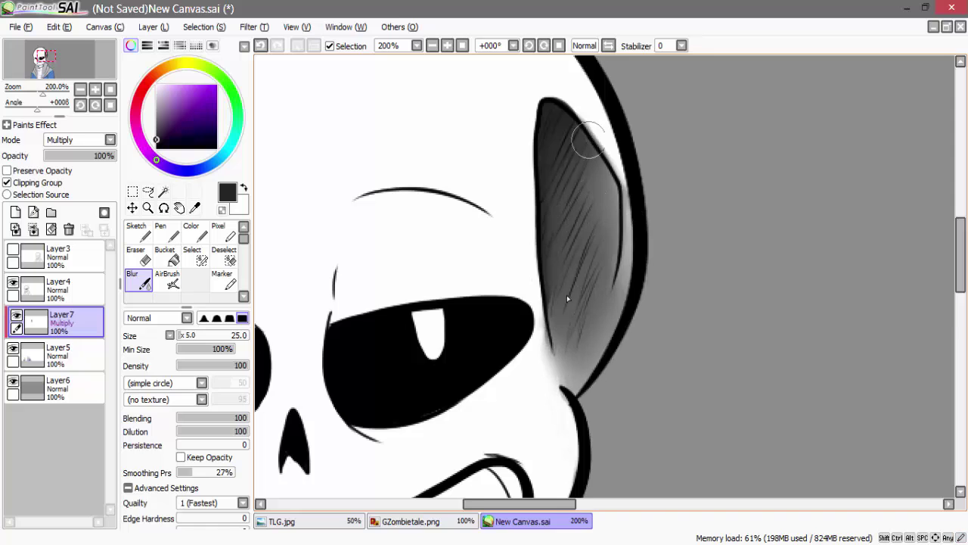
# Erase the grey spill outside the upper outer outline of the temple recess at size 35
pyautogui.scroll(-3, 568, 298)
pyautogui.scroll(1, 568, 298)
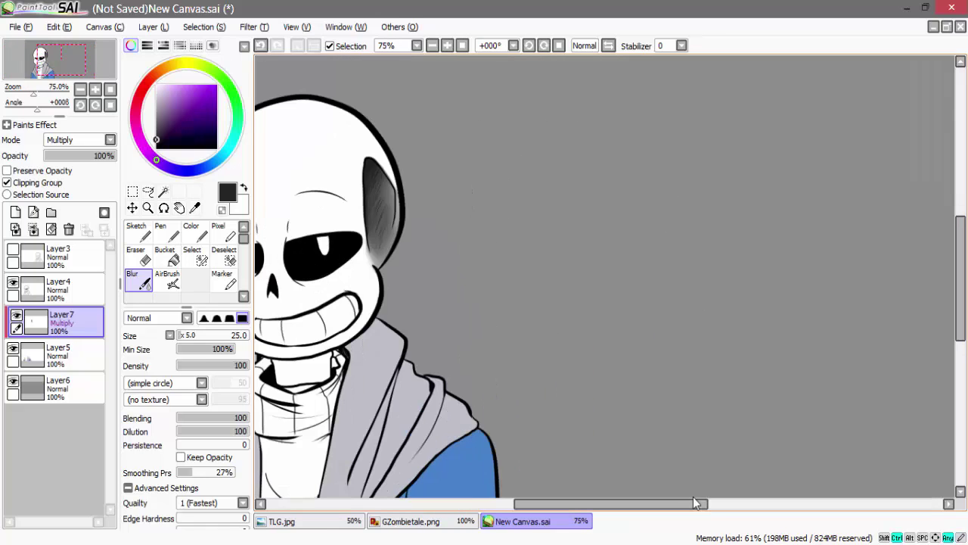
pyautogui.hscroll(-2, 697, 503)
pyautogui.scroll(3, 696, 503)
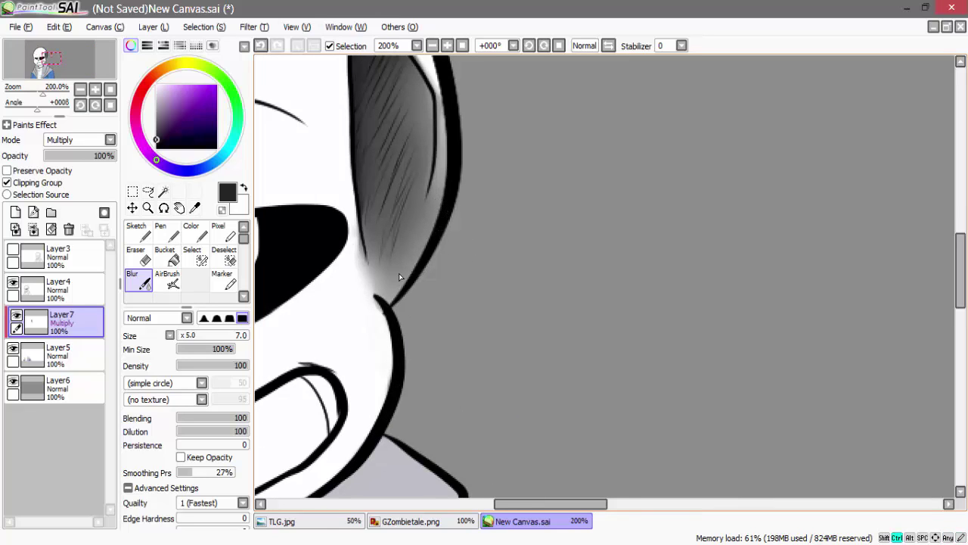
pyautogui.scroll(-2, 399, 273)
pyautogui.scroll(2, 400, 278)
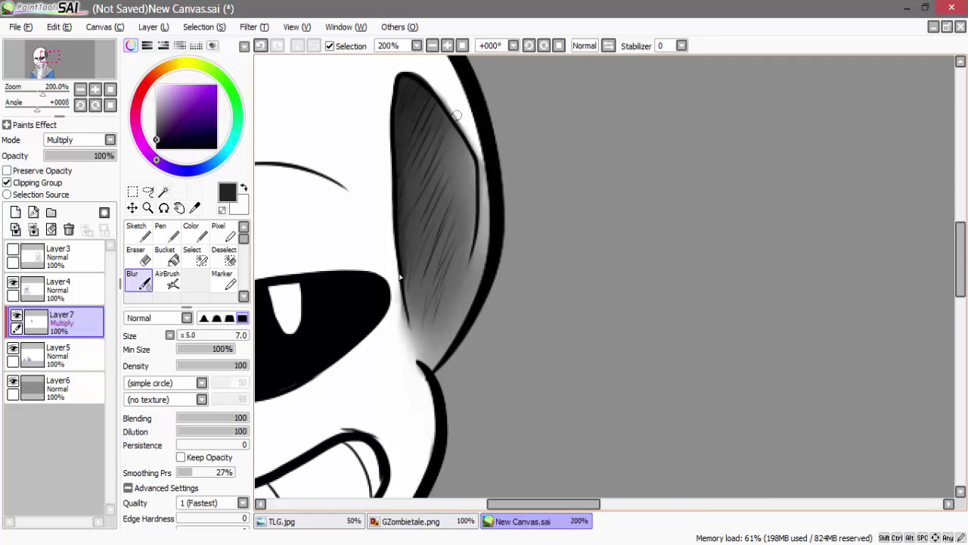
pyautogui.press('e')
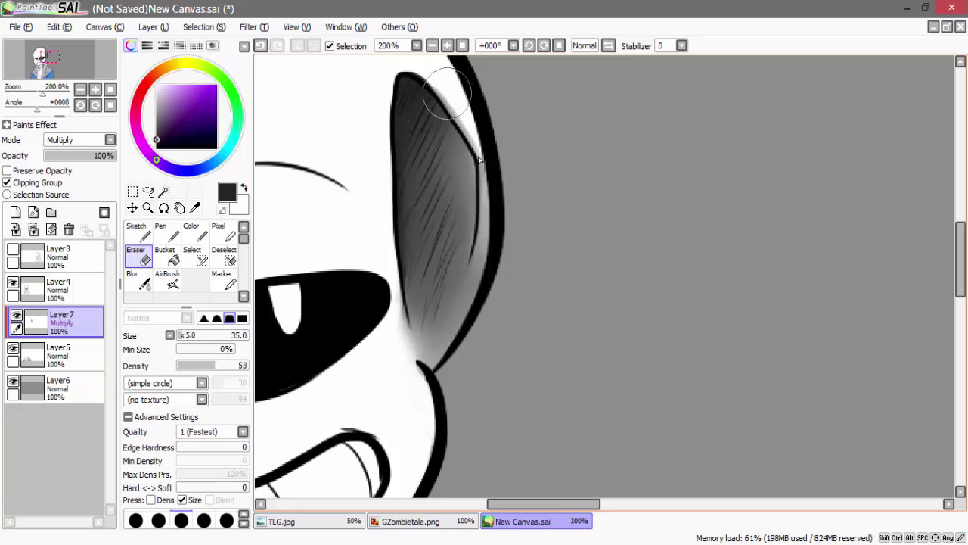
pyautogui.moveTo(437, 88); pyautogui.dragTo(483, 150)
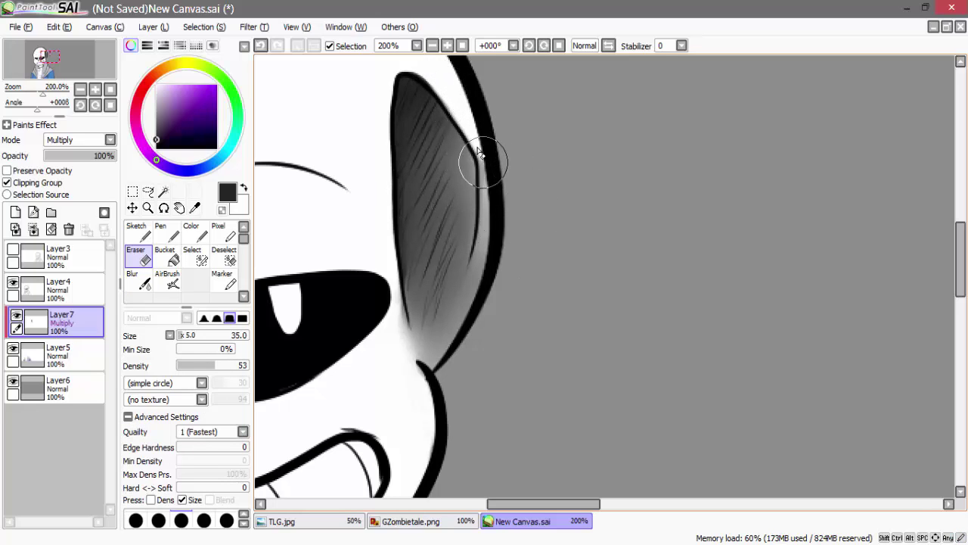
# Blur the dark shading along the front edge of the temple recess with a small brush
pyautogui.press('b')
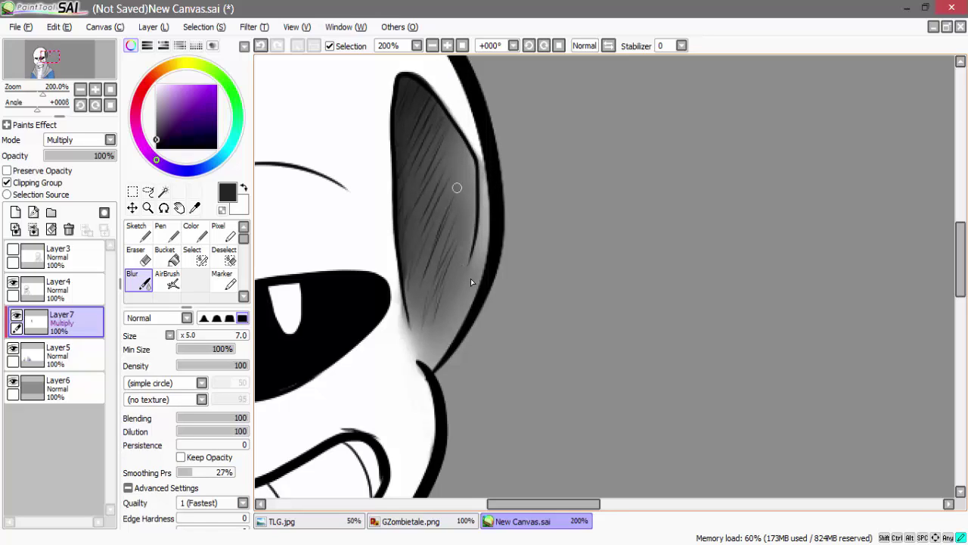
pyautogui.moveTo(412, 98); pyautogui.dragTo(404, 181)
pyautogui.moveTo(406, 227); pyautogui.dragTo(406, 310)
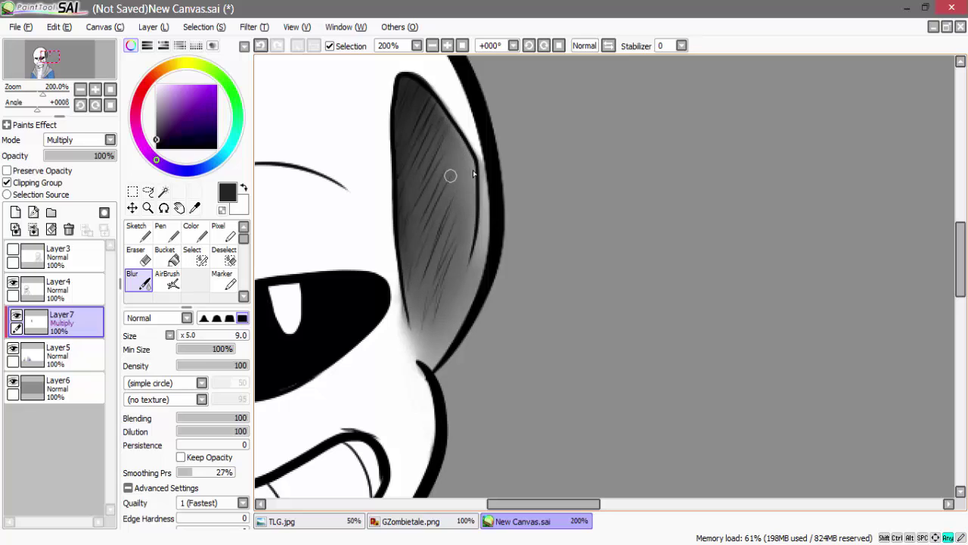
# Blur the temple recess from its lower end upward at size 60, and reduce the Blur brush to size 25
pyautogui.press(']')
pyautogui.press(']')
pyautogui.press(']')
pyautogui.press(']')
pyautogui.press(']')
pyautogui.press(']')
pyautogui.press(']')
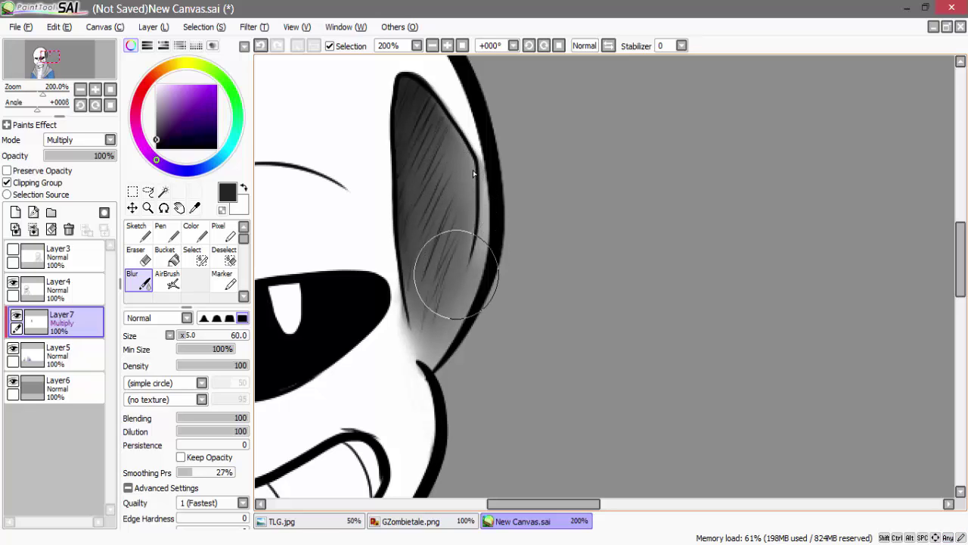
pyautogui.moveTo(451, 328)
pyautogui.mouseDown()
pyautogui.moveTo(440, 155)
pyautogui.moveTo(443, 181)
pyautogui.moveTo(442, 171)
pyautogui.mouseUp()
pyautogui.press('[')
pyautogui.press('[')
pyautogui.press('[')
pyautogui.press('[')
pyautogui.press('[')
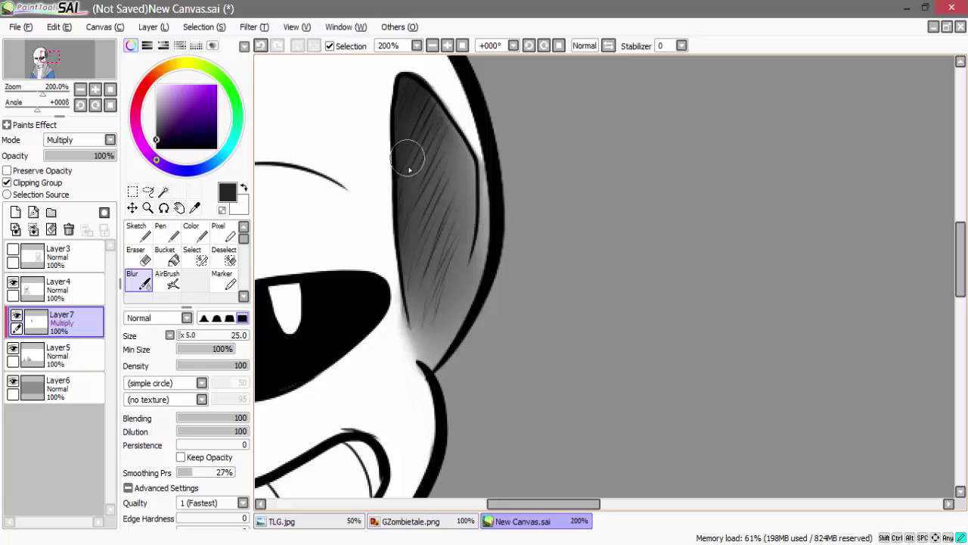
# Deepen the front edge and lower tip of the temple recess with the Color brush at size 30
pyautogui.click(196, 233)
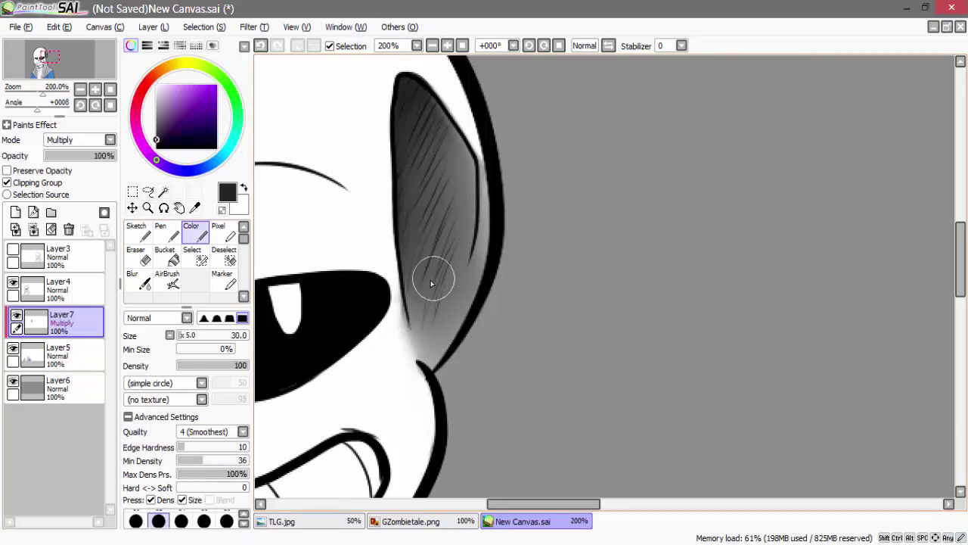
pyautogui.moveTo(414, 323); pyautogui.dragTo(403, 217)
pyautogui.moveTo(422, 360); pyautogui.dragTo(432, 367)
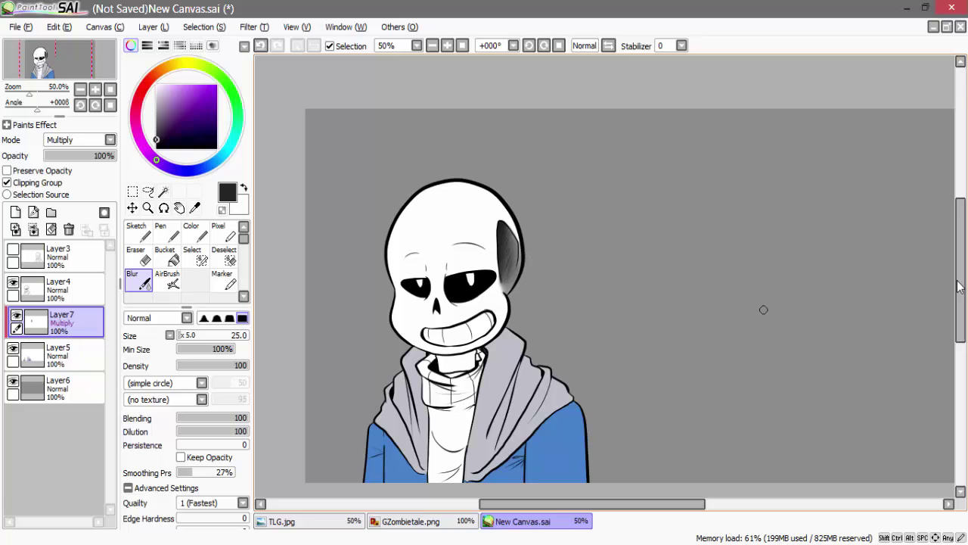
# Check the shaded skull in GZombietale.png and return to the skeleton drawing in New Canvas.sai
pyautogui.click(408, 521)
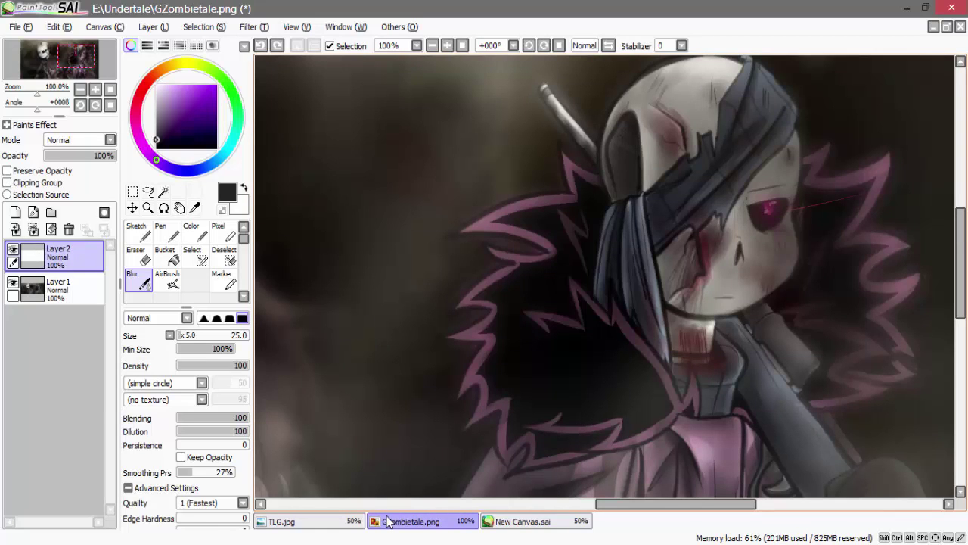
pyautogui.click(490, 523)
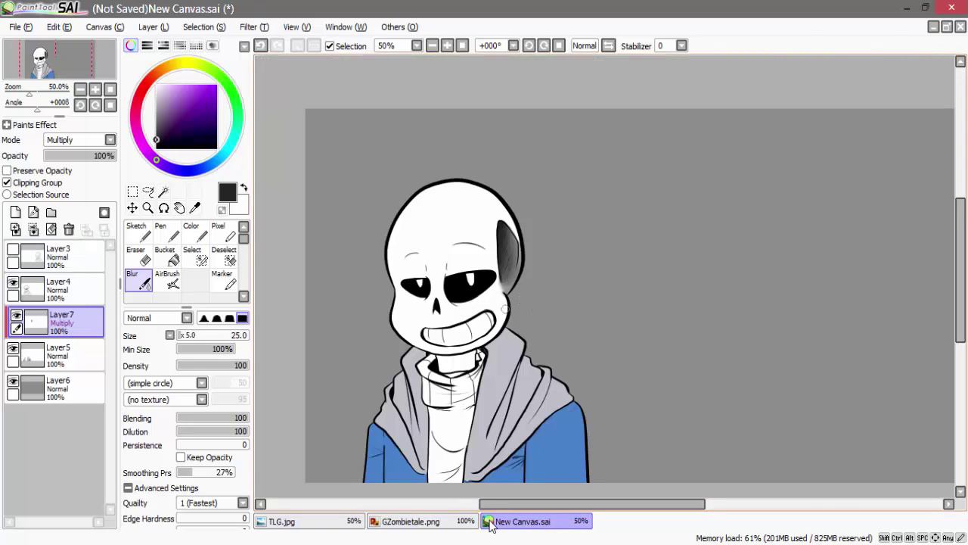
pyautogui.scroll(2, 830, 270)
pyautogui.scroll(1, 869, 275)
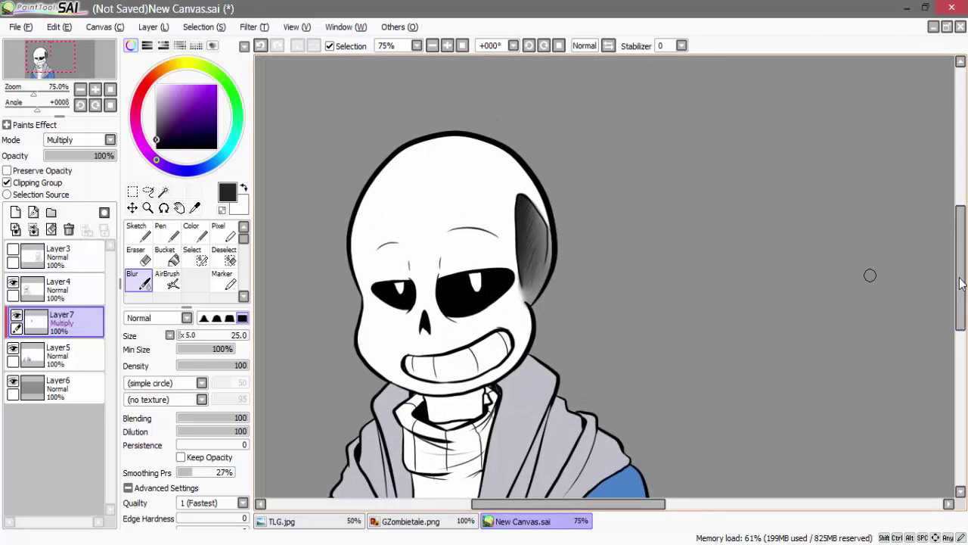
# Choose a medium grey and set the Color brush to size 70
pyautogui.click(158, 126)
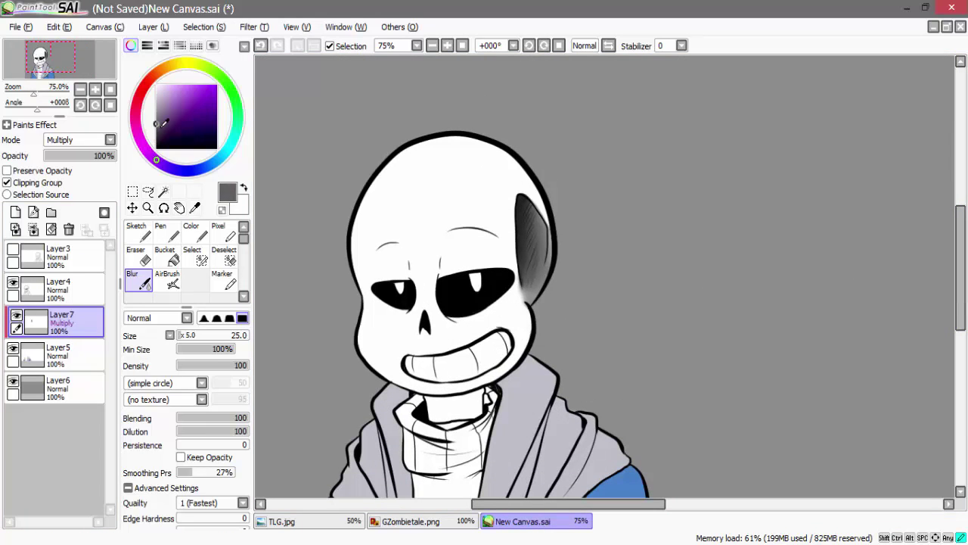
pyautogui.press('n')
pyautogui.press(']')
pyautogui.press(']')
pyautogui.press(']')
pyautogui.press(']')
pyautogui.press(']')
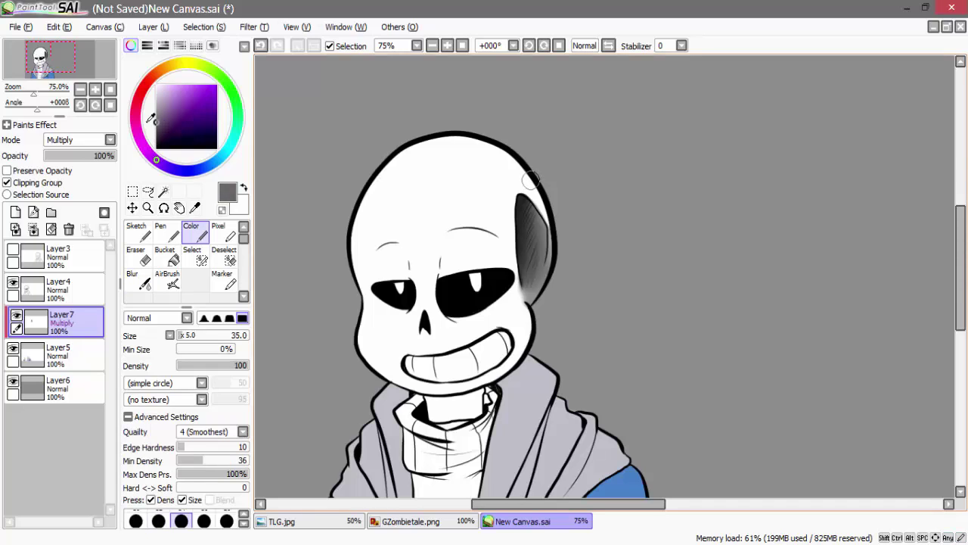
pyautogui.moveTo(521, 156)
pyautogui.mouseDown()
pyautogui.moveTo(484, 135)
pyautogui.moveTo(429, 138)
pyautogui.moveTo(362, 173)
pyautogui.moveTo(368, 206)
pyautogui.mouseUp()
pyautogui.hotkey('ctrl', 'z')
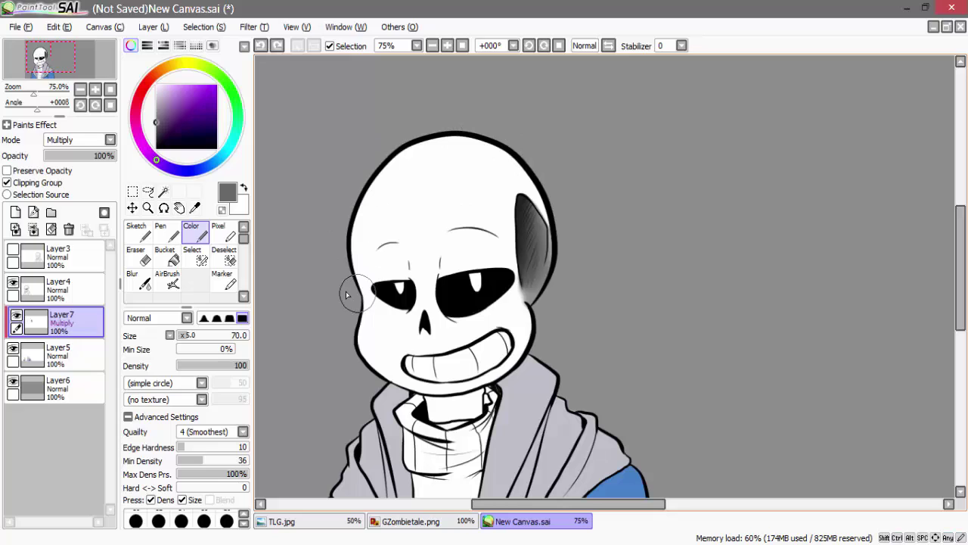
pyautogui.moveTo(360, 295)
pyautogui.mouseDown()
pyautogui.moveTo(357, 351)
pyautogui.moveTo(390, 379)
pyautogui.moveTo(461, 381)
pyautogui.moveTo(507, 359)
pyautogui.mouseUp()
pyautogui.hotkey('ctrl', 'z')
# Paint a medium grey shadow band inside the skull outline, around the cheeks and jaw and over the top of the cranium
pyautogui.moveTo(362, 311)
pyautogui.mouseDown()
pyautogui.moveTo(365, 351)
pyautogui.moveTo(424, 377)
pyautogui.moveTo(386, 370)
pyautogui.moveTo(450, 386)
pyautogui.moveTo(389, 370)
pyautogui.moveTo(474, 379)
pyautogui.moveTo(496, 365)
pyautogui.mouseUp()
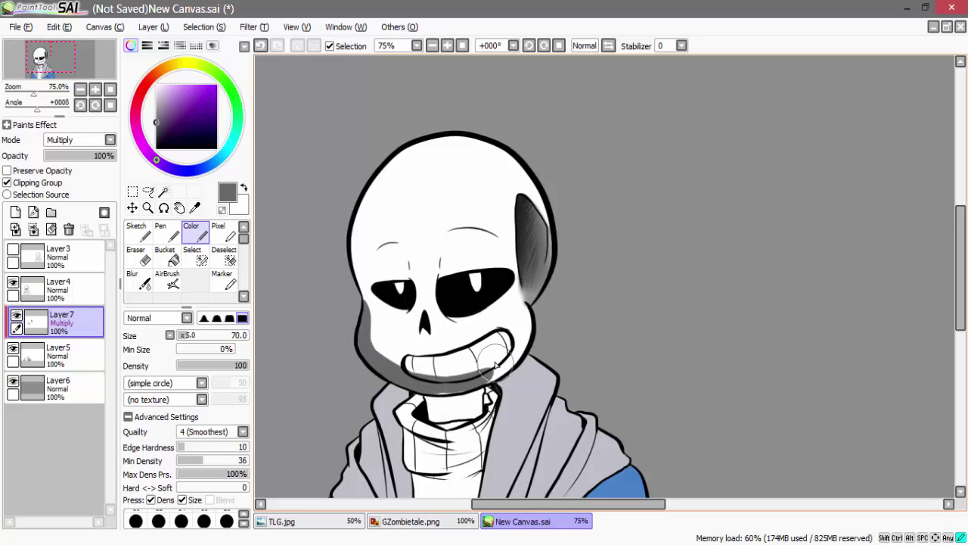
pyautogui.moveTo(440, 384)
pyautogui.mouseDown()
pyautogui.moveTo(460, 367)
pyautogui.moveTo(472, 380)
pyautogui.moveTo(428, 390)
pyautogui.moveTo(504, 362)
pyautogui.moveTo(485, 375)
pyautogui.moveTo(524, 346)
pyautogui.moveTo(488, 380)
pyautogui.moveTo(515, 353)
pyautogui.moveTo(527, 314)
pyautogui.mouseUp()
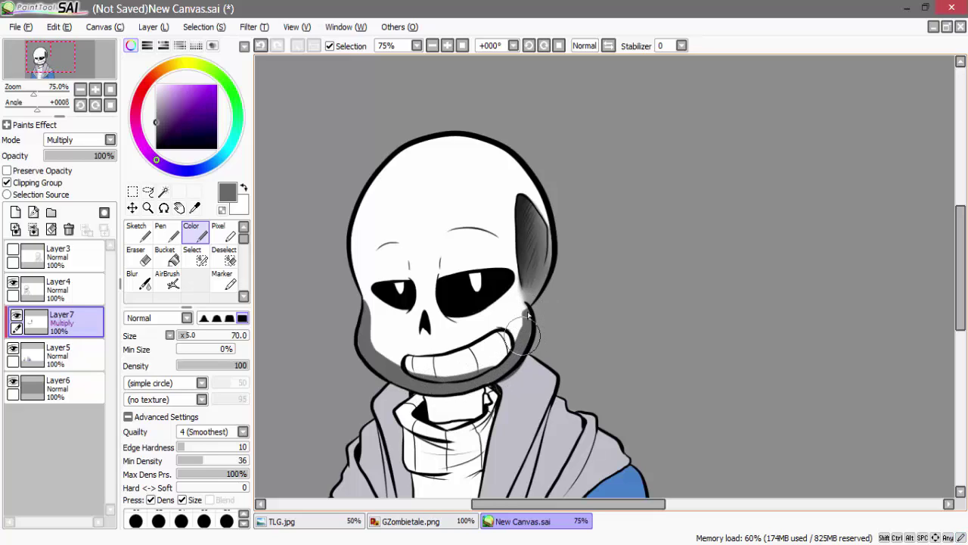
pyautogui.moveTo(366, 304)
pyautogui.mouseDown()
pyautogui.moveTo(353, 229)
pyautogui.moveTo(360, 189)
pyautogui.moveTo(383, 159)
pyautogui.moveTo(460, 144)
pyautogui.mouseUp()
pyautogui.hotkey('ctrl', 'z')
pyautogui.moveTo(365, 308)
pyautogui.mouseDown()
pyautogui.moveTo(351, 219)
pyautogui.moveTo(413, 142)
pyautogui.moveTo(394, 180)
pyautogui.moveTo(360, 203)
pyautogui.moveTo(487, 137)
pyautogui.moveTo(413, 142)
pyautogui.moveTo(523, 165)
pyautogui.moveTo(463, 133)
pyautogui.moveTo(545, 211)
pyautogui.mouseUp()
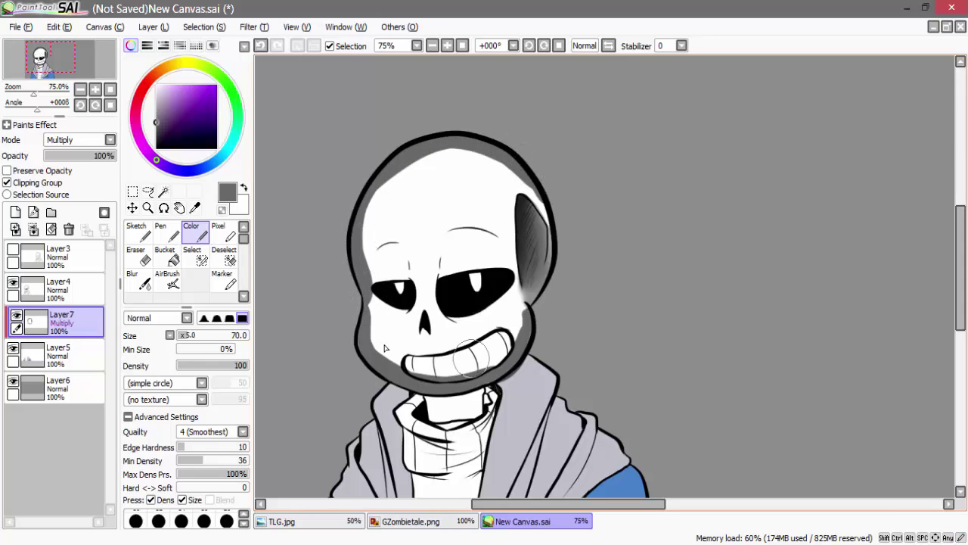
# Erase the grey from the teeth and thin the shadow band along the jaw and cheek at size 35
pyautogui.press('e')
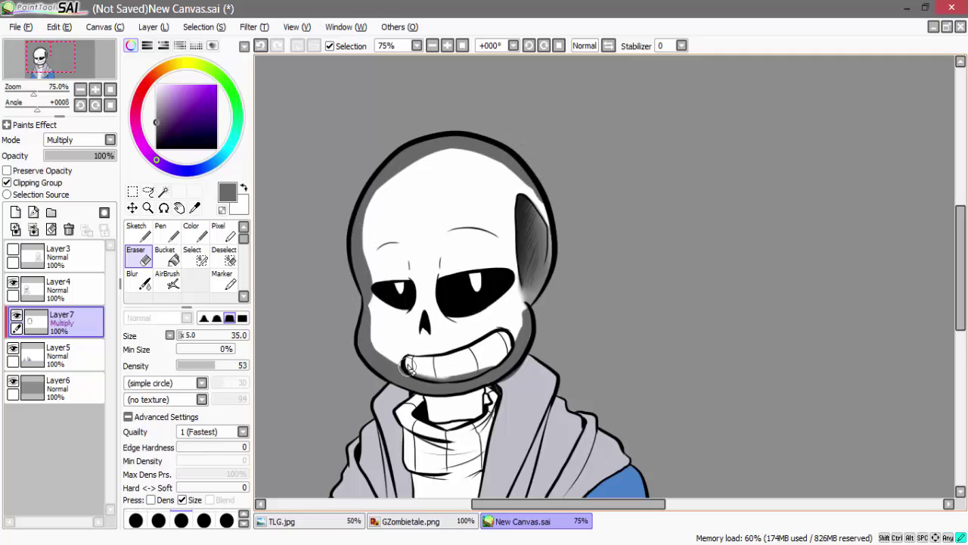
pyautogui.moveTo(408, 367)
pyautogui.mouseDown()
pyautogui.moveTo(465, 375)
pyautogui.moveTo(440, 378)
pyautogui.mouseUp()
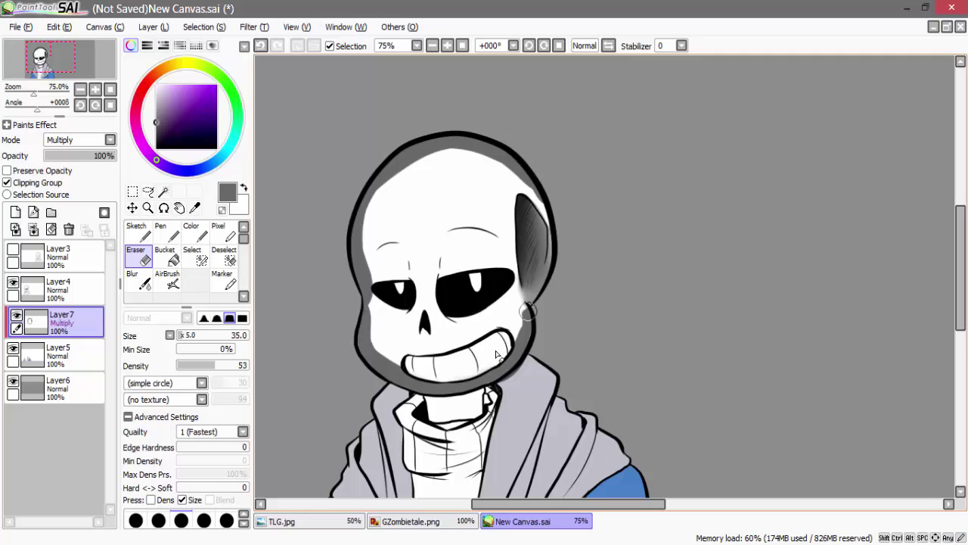
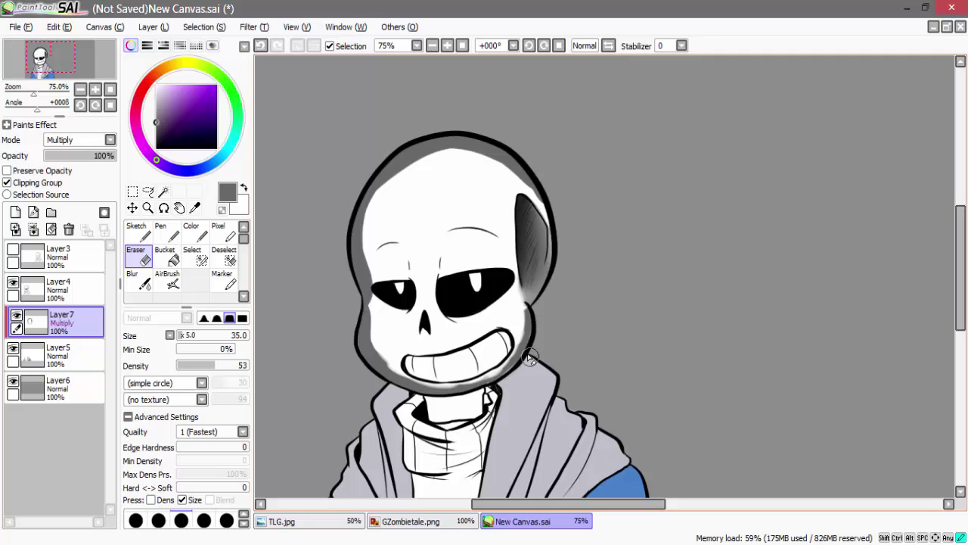
# Blur the inner edge of the grey band around the cranium at size 40, redoing the stretch above the temple recess
pyautogui.press('b')
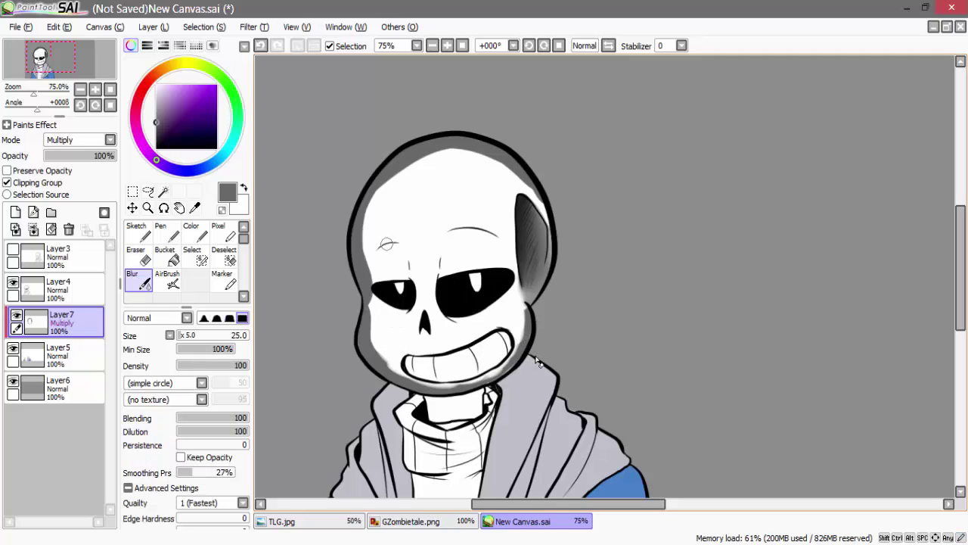
pyautogui.press(']')
pyautogui.moveTo(374, 301)
pyautogui.mouseDown()
pyautogui.moveTo(364, 247)
pyautogui.moveTo(368, 272)
pyautogui.moveTo(394, 168)
pyautogui.moveTo(365, 224)
pyautogui.moveTo(386, 197)
pyautogui.moveTo(467, 165)
pyautogui.moveTo(417, 160)
pyautogui.moveTo(428, 173)
pyautogui.moveTo(493, 164)
pyautogui.moveTo(432, 151)
pyautogui.moveTo(528, 205)
pyautogui.moveTo(503, 164)
pyautogui.moveTo(543, 214)
pyautogui.mouseUp()
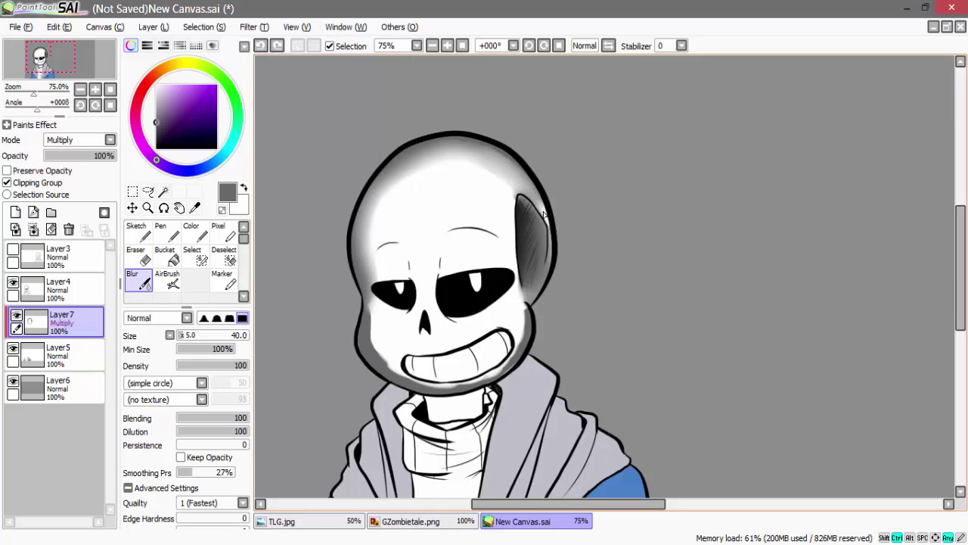
pyautogui.hotkey('ctrl', 'z')
pyautogui.hotkey('ctrl', 'z')
pyautogui.moveTo(459, 150); pyautogui.dragTo(543, 193)
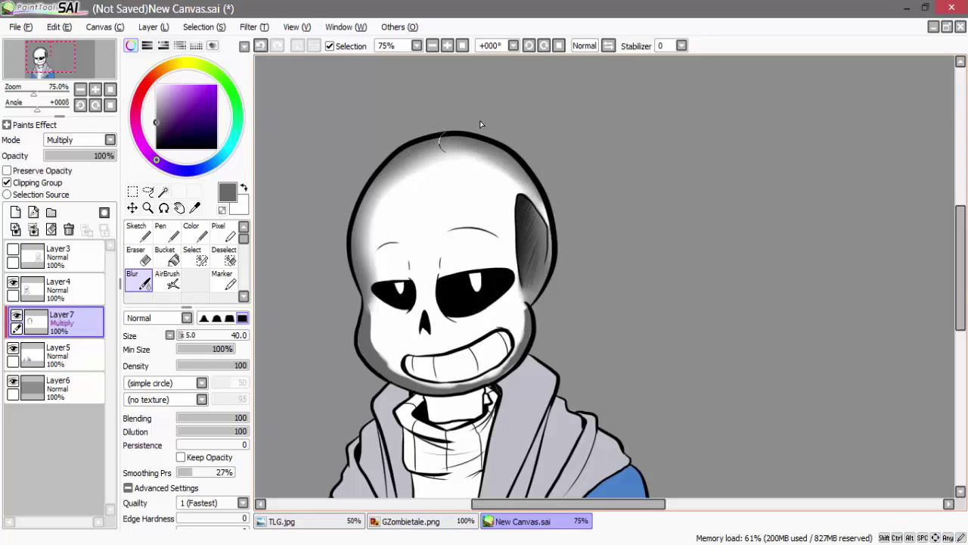
# Blur the grey shading along the skull's jaw, cheeks and crown on the Multiply layer until its hard edges soften
pyautogui.moveTo(373, 309)
pyautogui.mouseDown()
pyautogui.moveTo(371, 346)
pyautogui.moveTo(393, 367)
pyautogui.moveTo(379, 362)
pyautogui.moveTo(489, 373)
pyautogui.moveTo(525, 353)
pyautogui.moveTo(520, 321)
pyautogui.mouseUp()
pyautogui.moveTo(384, 362)
pyautogui.mouseDown()
pyautogui.moveTo(423, 378)
pyautogui.moveTo(370, 225)
pyautogui.moveTo(407, 329)
pyautogui.moveTo(470, 164)
pyautogui.moveTo(524, 186)
pyautogui.mouseUp()
pyautogui.press(']')
pyautogui.press(']')
pyautogui.press(']')
pyautogui.press(']')
pyautogui.press(']')
pyautogui.press('[')
pyautogui.press('[')
pyautogui.press('[')
# Airbrush more grey along the viewer's left side of the skull and blend it with a size 60 Blur brush
pyautogui.click(191, 232)
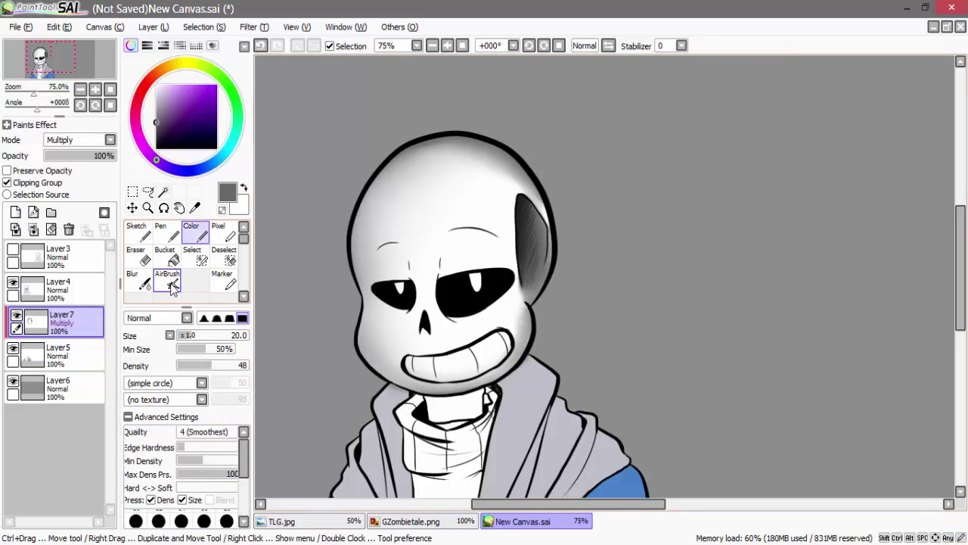
pyautogui.click(167, 281)
pyautogui.moveTo(393, 168)
pyautogui.mouseDown()
pyautogui.moveTo(342, 191)
pyautogui.moveTo(398, 381)
pyautogui.mouseUp()
pyautogui.click(139, 280)
pyautogui.moveTo(370, 322)
pyautogui.mouseDown()
pyautogui.moveTo(392, 182)
pyautogui.moveTo(496, 166)
pyautogui.mouseUp()
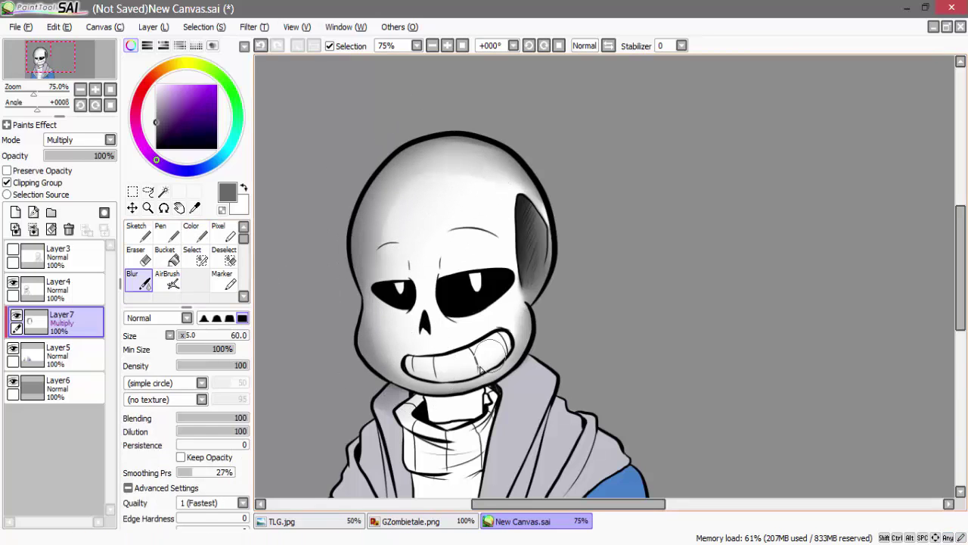
pyautogui.click(191, 233)
pyautogui.click(379, 335)
pyautogui.hotkey('ctrl', 'z')
# Deepen the airbrushed shading from temple to cheek on the skull's left side and blend the shading above the dark side patch
pyautogui.click(165, 286)
pyautogui.moveTo(365, 231); pyautogui.dragTo(384, 351)
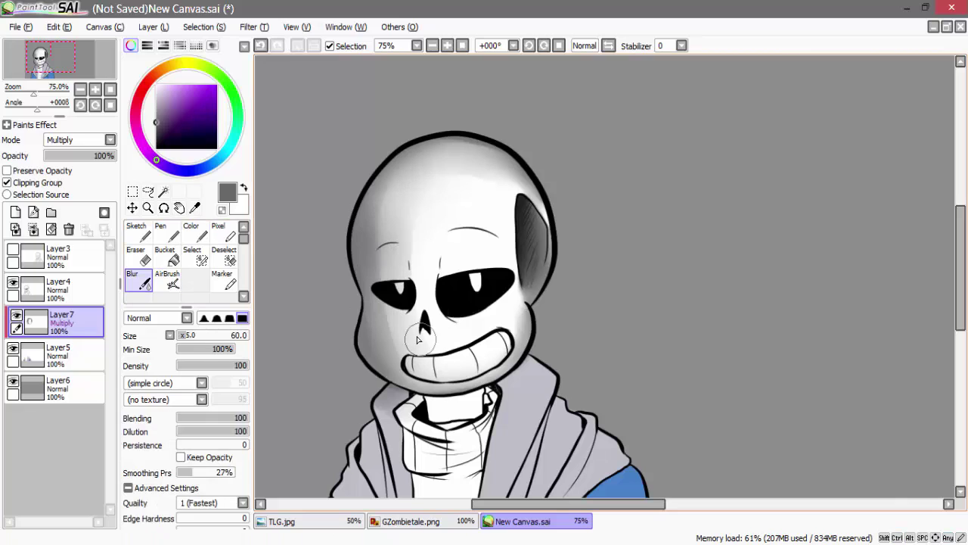
pyautogui.moveTo(519, 178); pyautogui.dragTo(544, 206)
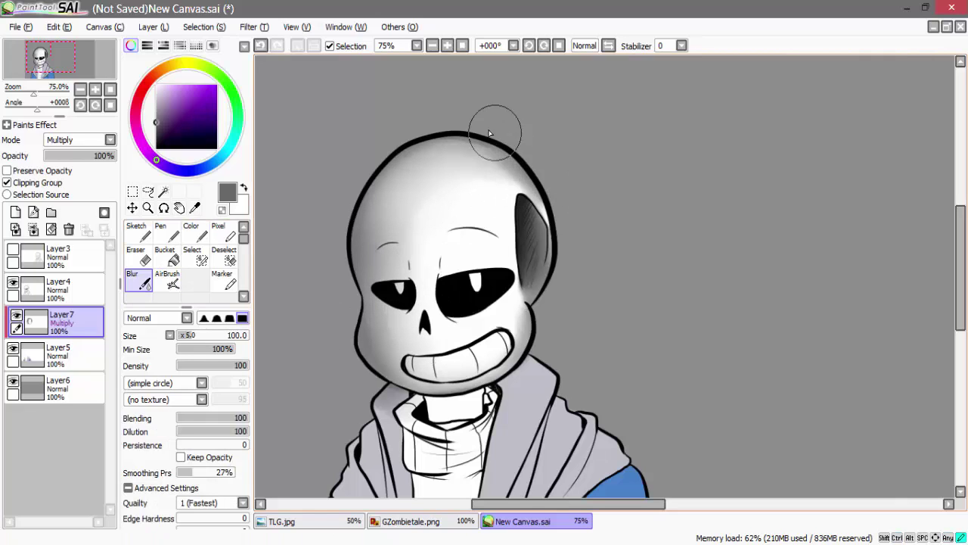
# Paint additional dark grey shading along the skull's left outline, from the cheek up to the crown
pyautogui.click(167, 280)
pyautogui.click(207, 236)
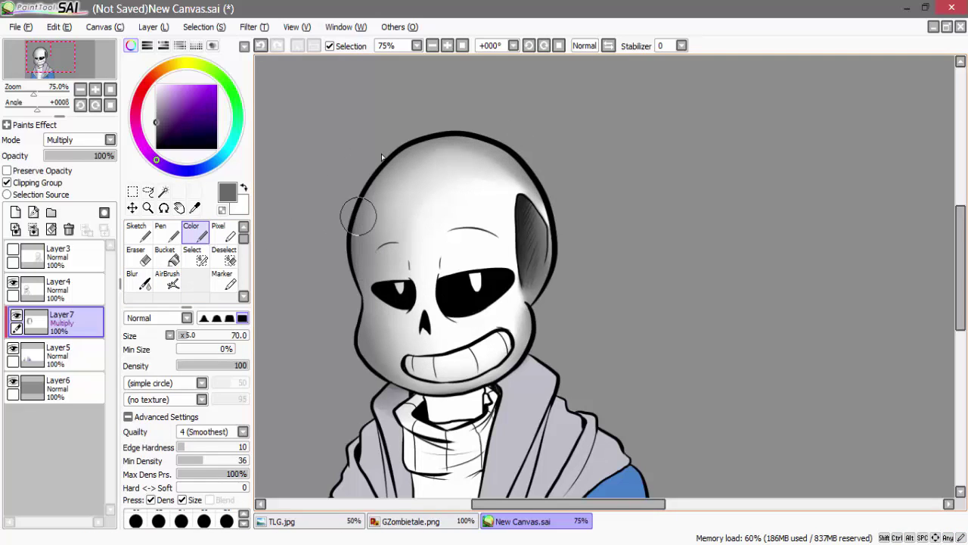
pyautogui.moveTo(357, 319)
pyautogui.mouseDown()
pyautogui.moveTo(362, 213)
pyautogui.moveTo(398, 157)
pyautogui.mouseUp()
# Blend the darker shading into the forehead and beside the dark side patch, using Blur brush sizes 30 and 60
pyautogui.press('c')
pyautogui.press('[')
pyautogui.press('[')
pyautogui.press('[')
pyautogui.press('[')
pyautogui.press('[')
pyautogui.press('[')
pyautogui.press('[')
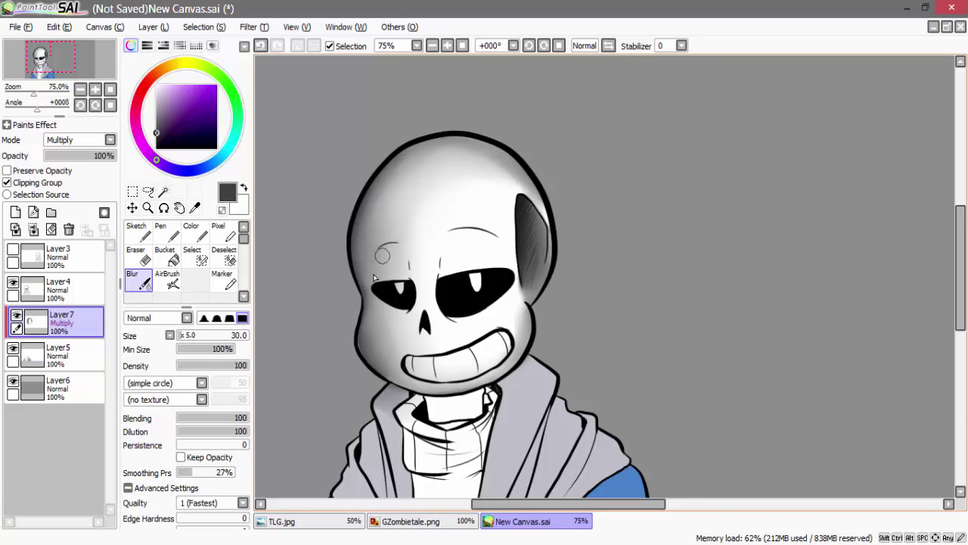
pyautogui.press(']')
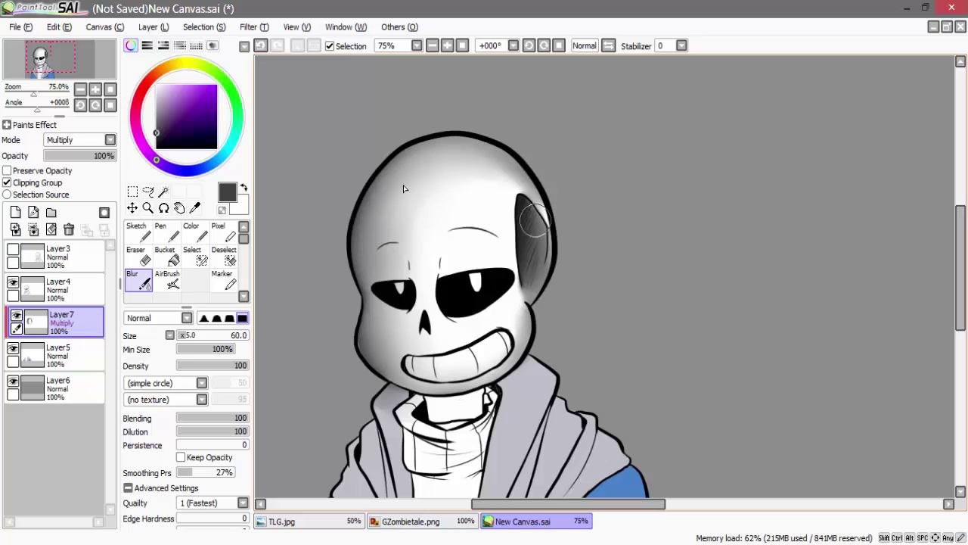
pyautogui.moveTo(534, 219); pyautogui.dragTo(560, 258)
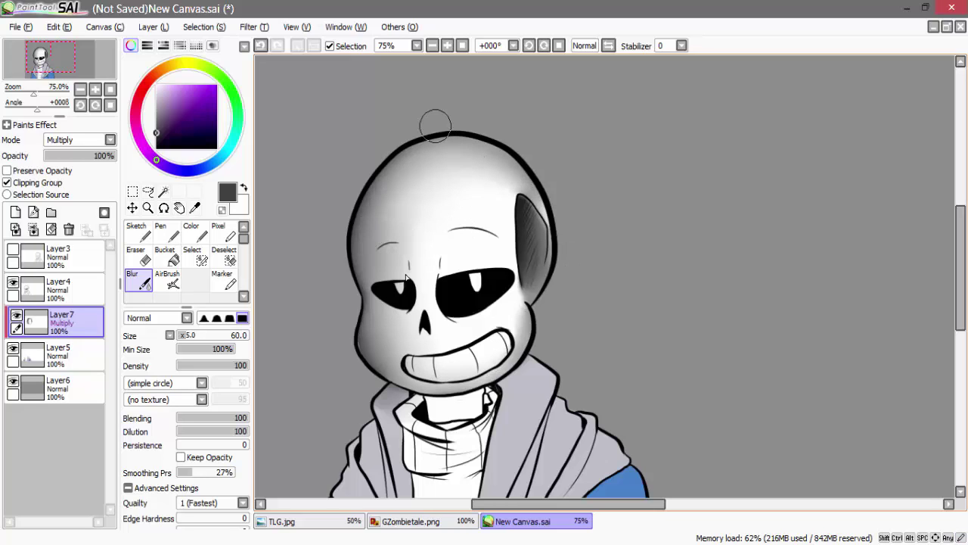
pyautogui.moveTo(416, 202); pyautogui.dragTo(393, 267)
# Create a new layer above the flat colour layer and move it to the top of the layer stack
pyautogui.doubleClick(169, 258)
pyautogui.click(644, 310)
pyautogui.click(68, 354)
pyautogui.click(16, 213)
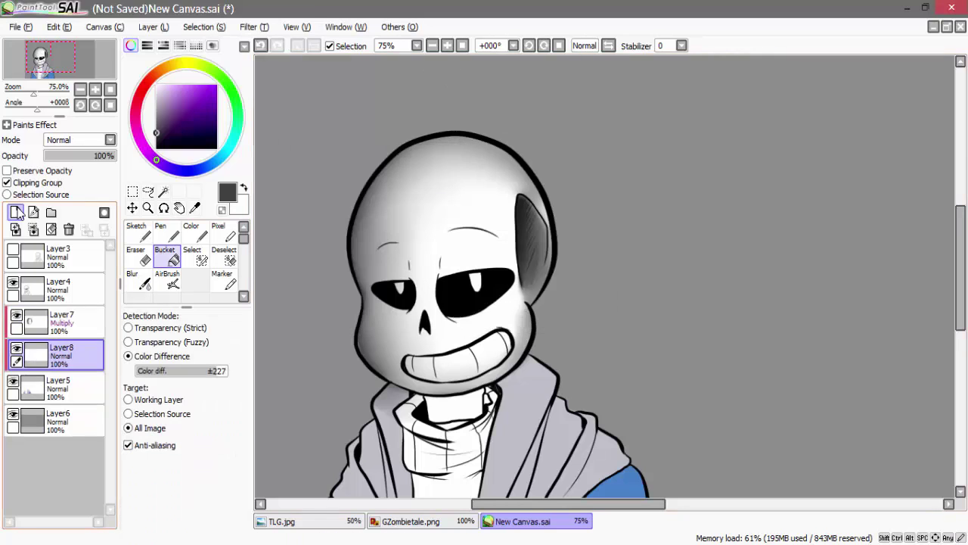
pyautogui.moveTo(84, 358); pyautogui.dragTo(91, 246)
pyautogui.click(194, 234)
pyautogui.moveTo(685, 245)
pyautogui.mouseDown()
pyautogui.moveTo(687, 222)
pyautogui.moveTo(697, 249)
pyautogui.mouseUp()
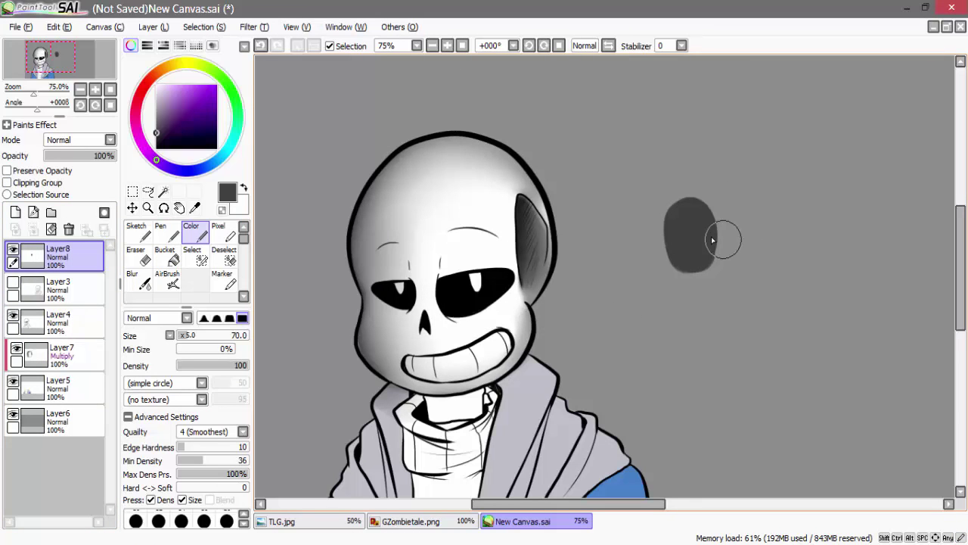
pyautogui.press('x')
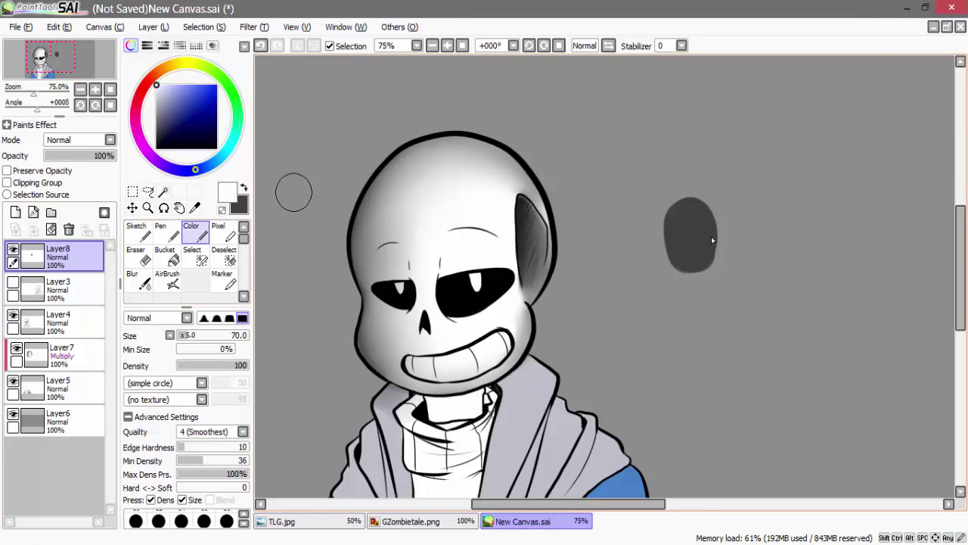
pyautogui.moveTo(718, 206); pyautogui.dragTo(757, 210)
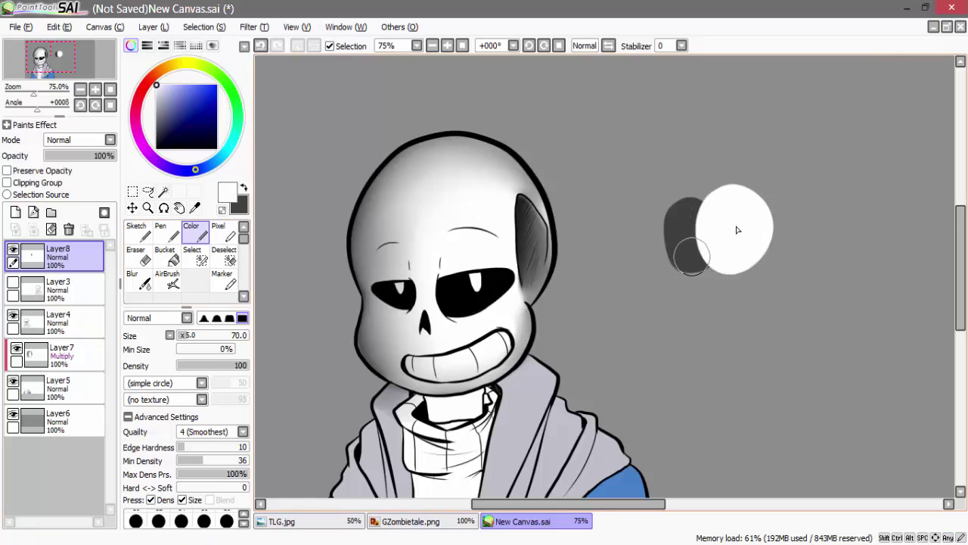
pyautogui.hotkey('ctrl', 'z')
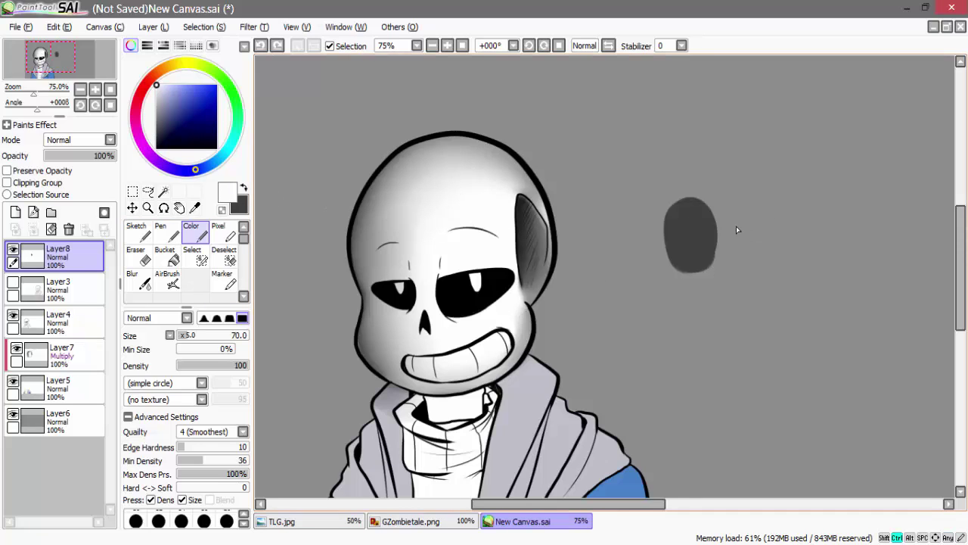
pyautogui.hotkey('ctrl', 'z')
# Paint a white rounded shape on the empty canvas beside the head and add a new Multiply layer above it
pyautogui.moveTo(716, 202); pyautogui.dragTo(692, 217)
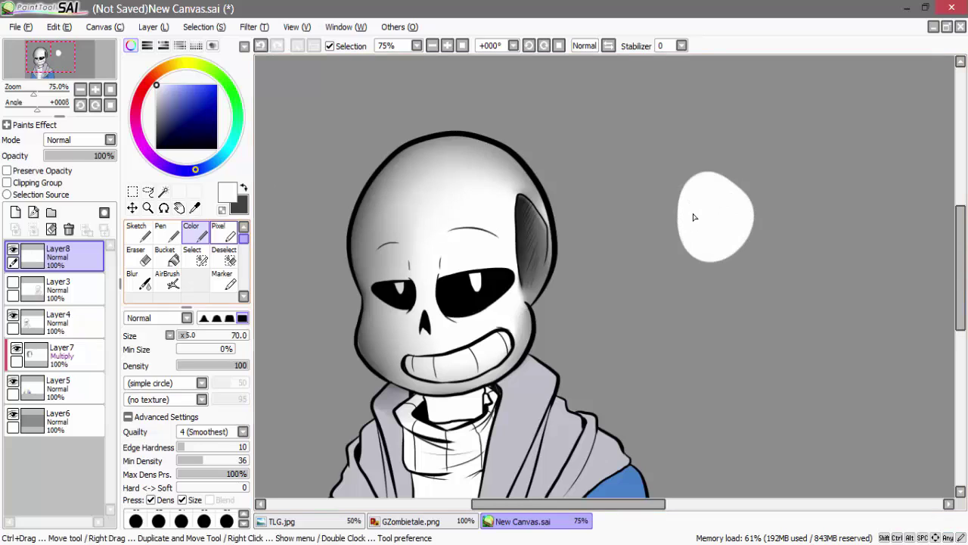
pyautogui.press('x')
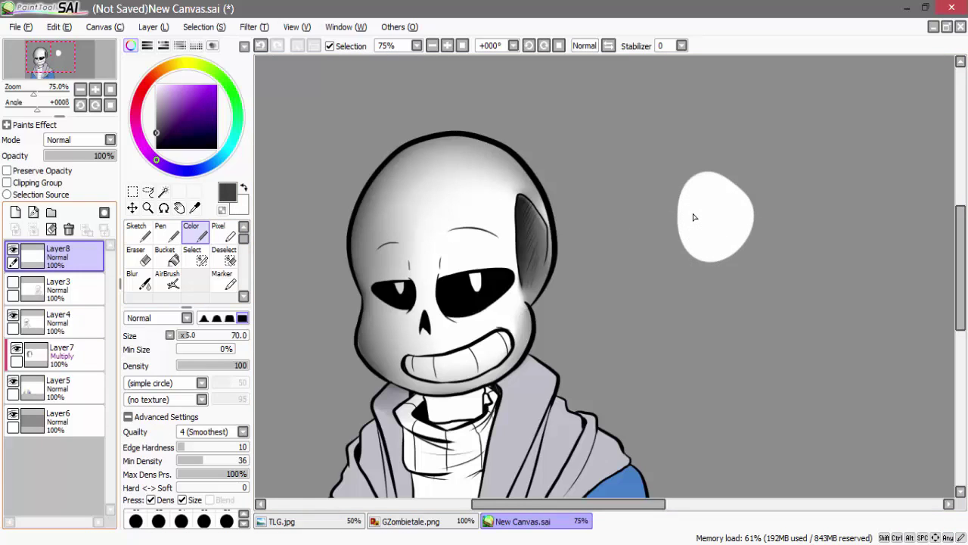
pyautogui.click(15, 212)
pyautogui.click(110, 140)
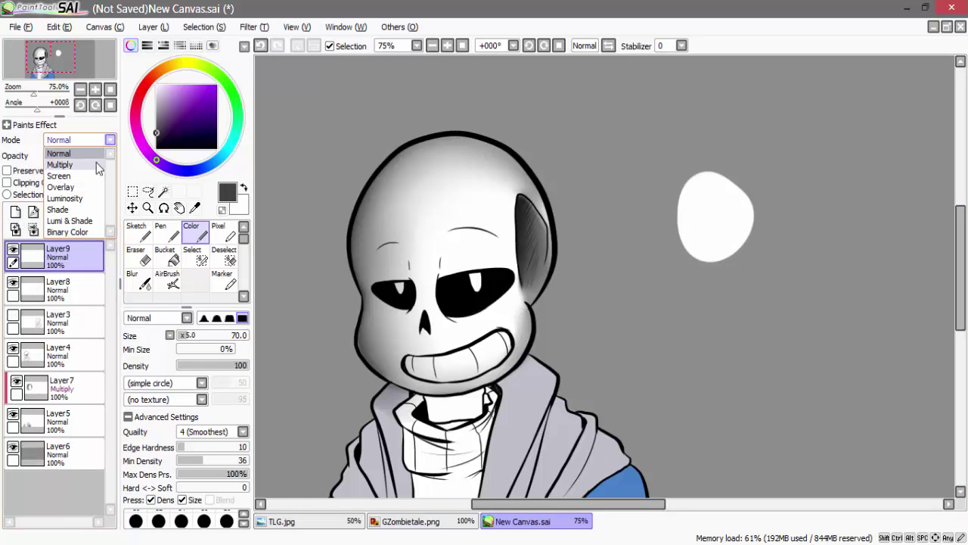
pyautogui.click(60, 164)
# Clip the Multiply layer to the white shape and paint dark grey shading over its left and lower part
pyautogui.moveTo(712, 260)
pyautogui.mouseDown()
pyautogui.moveTo(687, 213)
pyautogui.moveTo(683, 233)
pyautogui.moveTo(697, 246)
pyautogui.moveTo(687, 182)
pyautogui.moveTo(685, 227)
pyautogui.moveTo(687, 214)
pyautogui.moveTo(711, 259)
pyautogui.mouseUp()
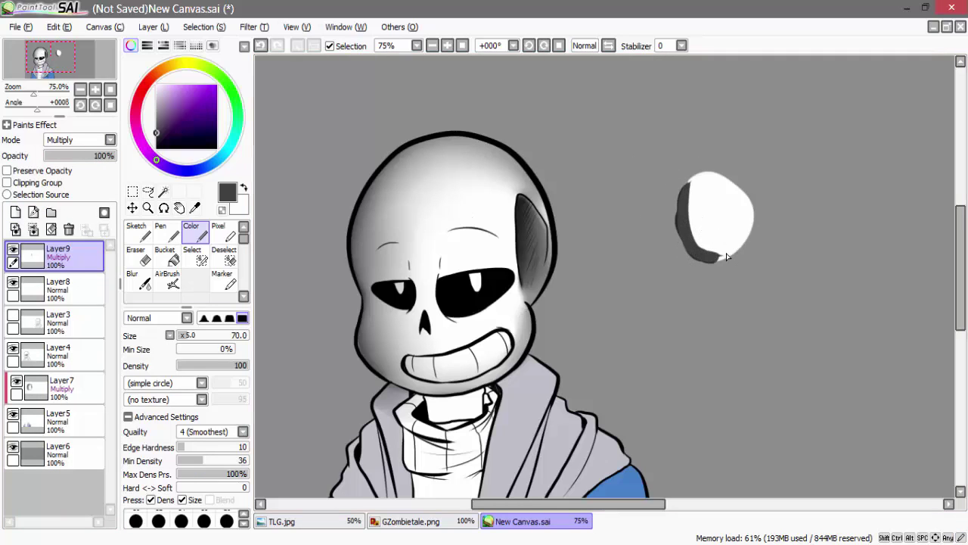
pyautogui.click(43, 184)
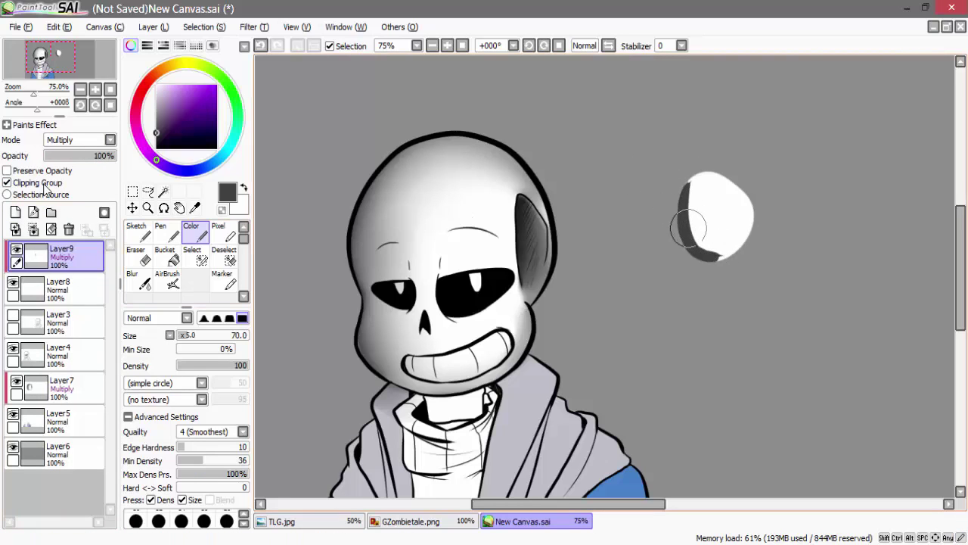
pyautogui.moveTo(713, 251)
pyautogui.mouseDown()
pyautogui.moveTo(714, 226)
pyautogui.moveTo(693, 159)
pyautogui.moveTo(728, 262)
pyautogui.mouseUp()
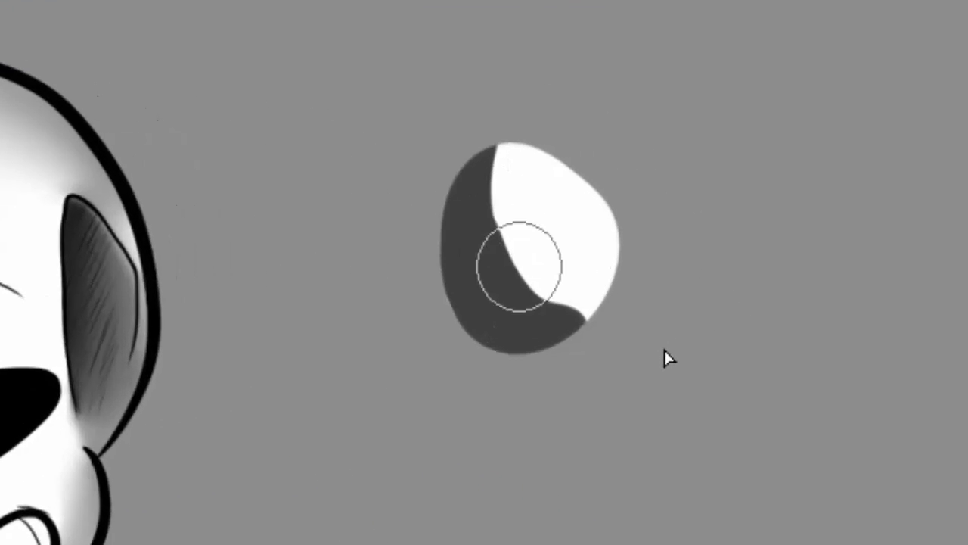
# Try blending the boundary between the dark shading and the white area with a small Blur brush
pyautogui.press('[')
pyautogui.press('[')
pyautogui.press('[')
pyautogui.press('[')
pyautogui.press('[')
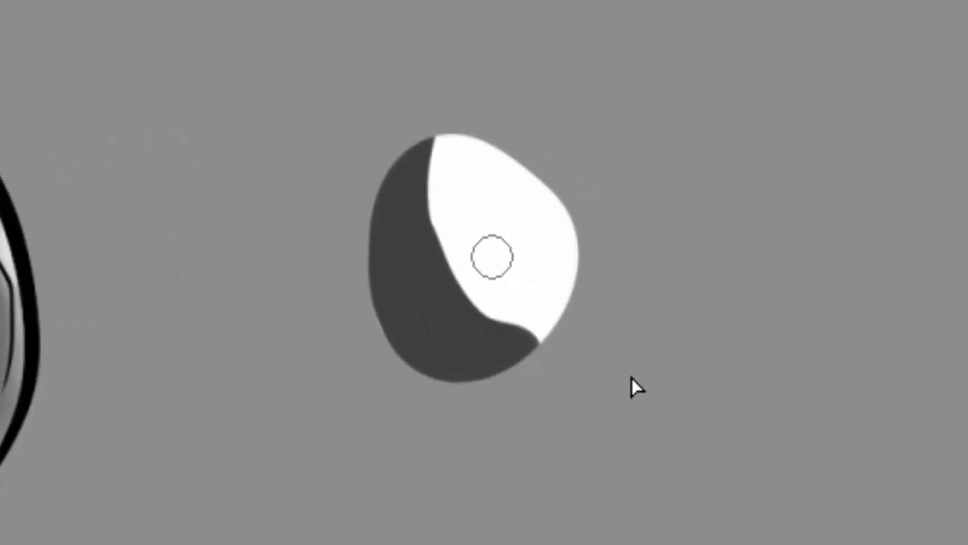
pyautogui.moveTo(473, 216)
pyautogui.mouseDown()
pyautogui.moveTo(455, 170)
pyautogui.moveTo(436, 179)
pyautogui.moveTo(473, 246)
pyautogui.moveTo(440, 199)
pyautogui.moveTo(460, 291)
pyautogui.moveTo(416, 148)
pyautogui.moveTo(500, 327)
pyautogui.moveTo(421, 139)
pyautogui.moveTo(526, 318)
pyautogui.moveTo(429, 181)
pyautogui.moveTo(493, 306)
pyautogui.moveTo(422, 183)
pyautogui.moveTo(455, 282)
pyautogui.moveTo(414, 177)
pyautogui.mouseUp()
pyautogui.moveTo(428, 134)
pyautogui.mouseDown()
pyautogui.moveTo(521, 321)
pyautogui.moveTo(426, 155)
pyautogui.moveTo(422, 244)
pyautogui.mouseUp()
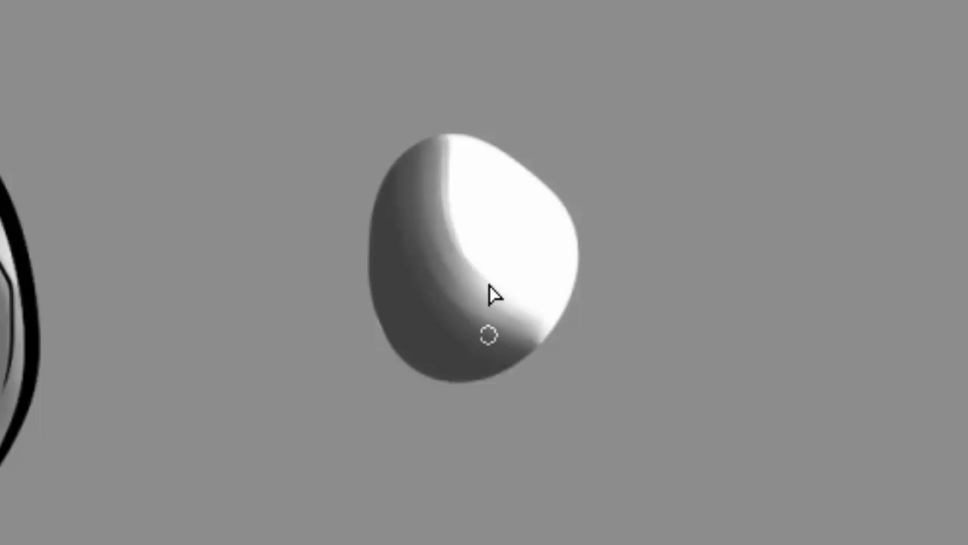
# Try smoothing the banded transition with repeated small Blur strokes along the shadow boundary and the shape's lower edge
pyautogui.hotkey('ctrl', '+')
pyautogui.hotkey('ctrl', '+')
pyautogui.hotkey('ctrl', '+')
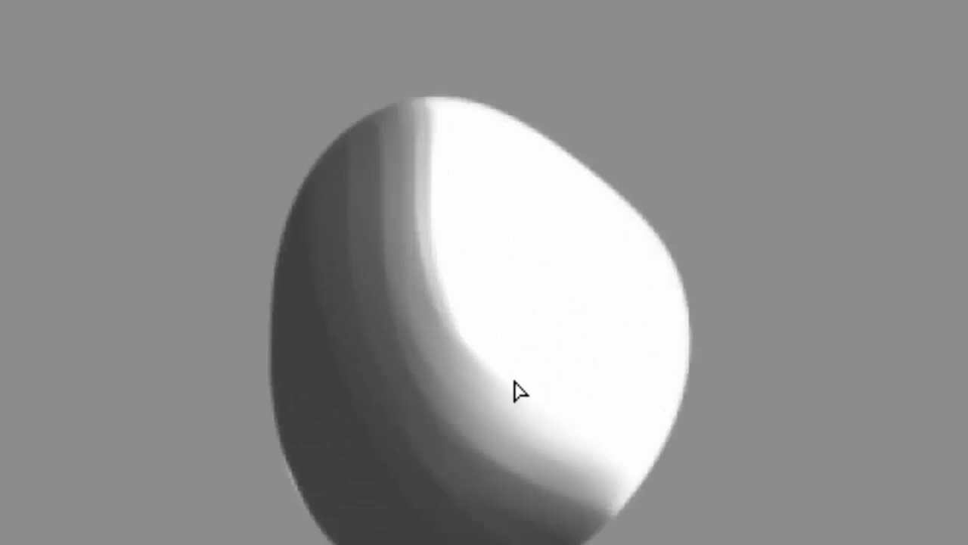
pyautogui.hotkey('ctrl', '-')
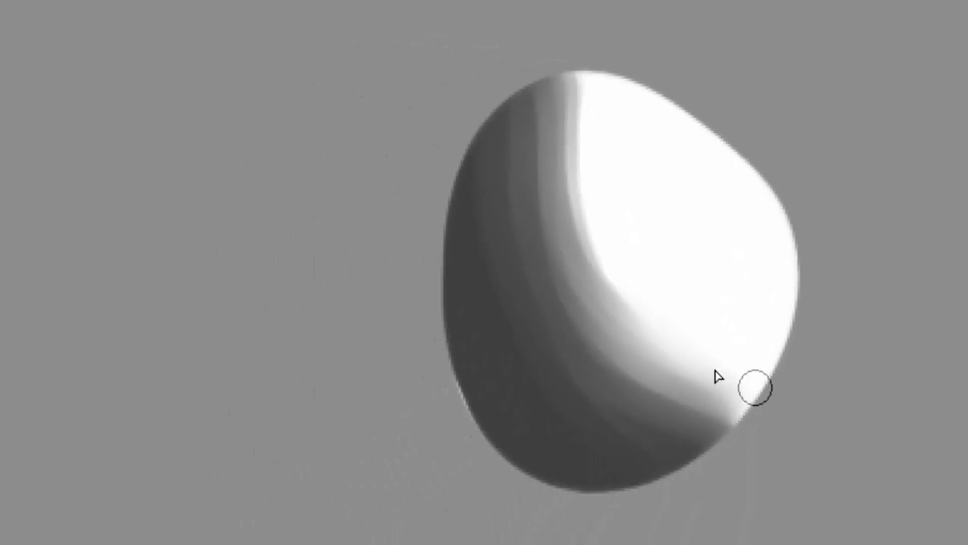
pyautogui.moveTo(612, 242)
pyautogui.mouseDown()
pyautogui.moveTo(618, 315)
pyautogui.moveTo(572, 205)
pyautogui.moveTo(686, 386)
pyautogui.mouseUp()
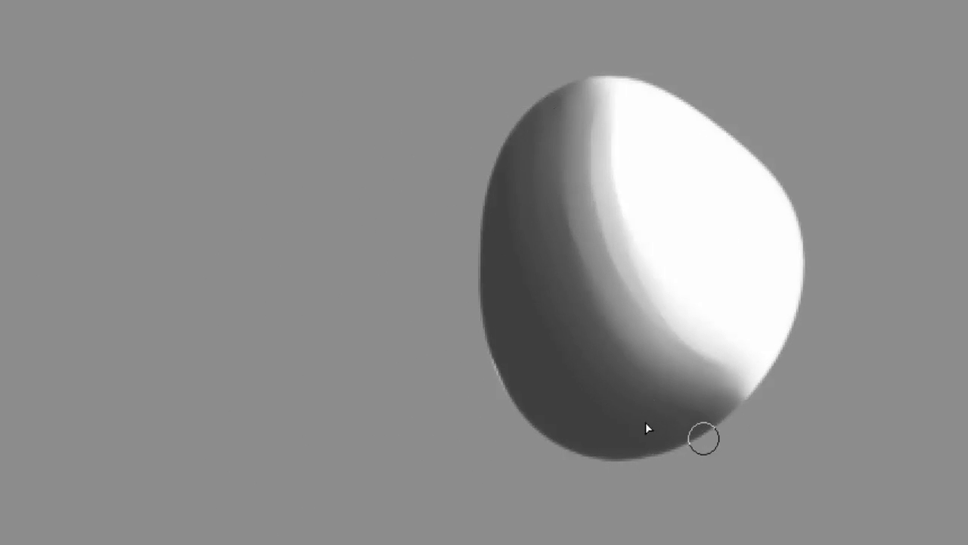
pyautogui.moveTo(713, 411)
pyautogui.mouseDown()
pyautogui.moveTo(620, 326)
pyautogui.moveTo(594, 249)
pyautogui.moveTo(585, 96)
pyautogui.mouseUp()
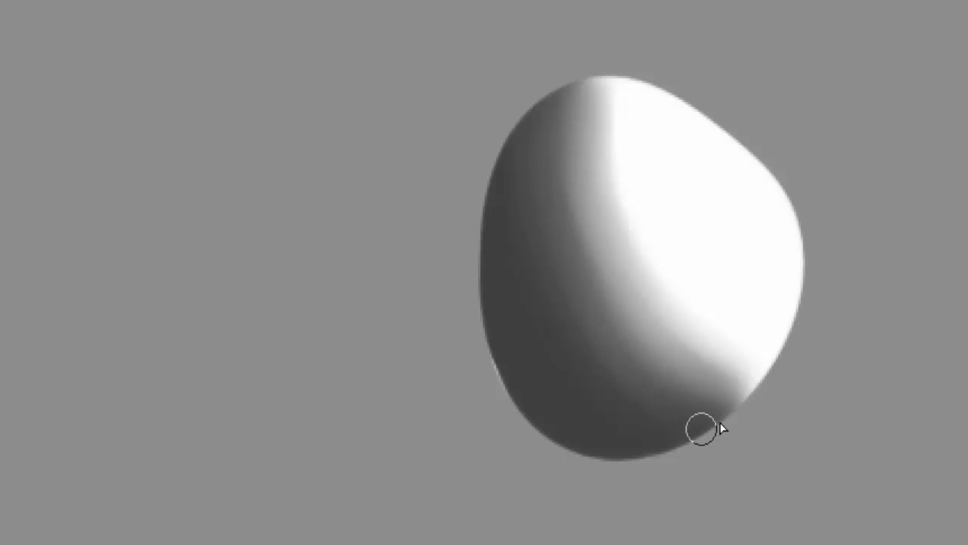
pyautogui.moveTo(668, 373)
pyautogui.mouseDown()
pyautogui.moveTo(596, 287)
pyautogui.moveTo(547, 143)
pyautogui.mouseUp()
pyautogui.moveTo(746, 390); pyautogui.dragTo(579, 115)
pyautogui.moveTo(708, 371)
pyautogui.mouseDown()
pyautogui.moveTo(605, 204)
pyautogui.moveTo(584, 97)
pyautogui.moveTo(557, 164)
pyautogui.moveTo(690, 420)
pyautogui.mouseUp()
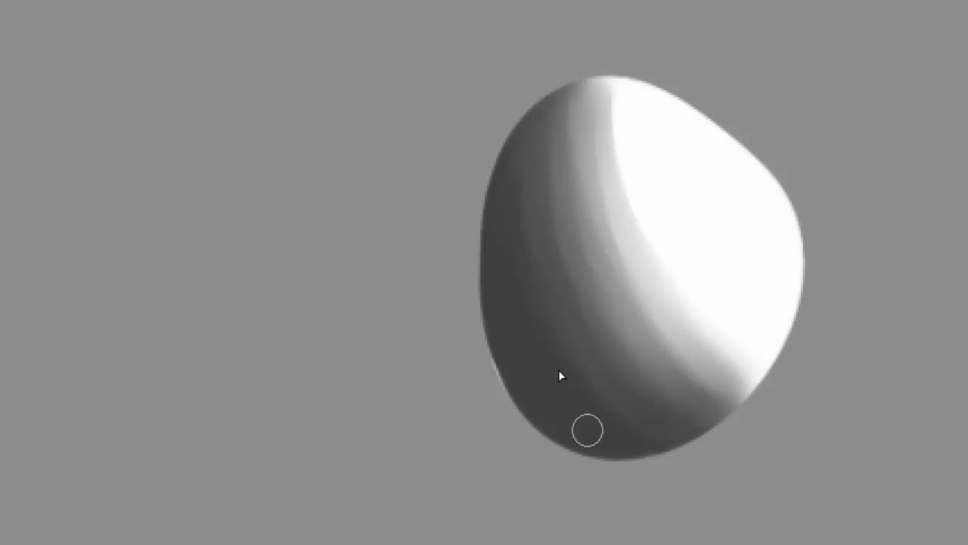
pyautogui.moveTo(585, 430)
pyautogui.mouseDown()
pyautogui.moveTo(543, 413)
pyautogui.moveTo(577, 426)
pyautogui.moveTo(490, 323)
pyautogui.moveTo(674, 426)
pyautogui.moveTo(732, 425)
pyautogui.moveTo(565, 415)
pyautogui.moveTo(602, 421)
pyautogui.moveTo(519, 142)
pyautogui.moveTo(677, 424)
pyautogui.moveTo(519, 195)
pyautogui.moveTo(674, 453)
pyautogui.moveTo(502, 217)
pyautogui.moveTo(680, 433)
pyautogui.mouseUp()
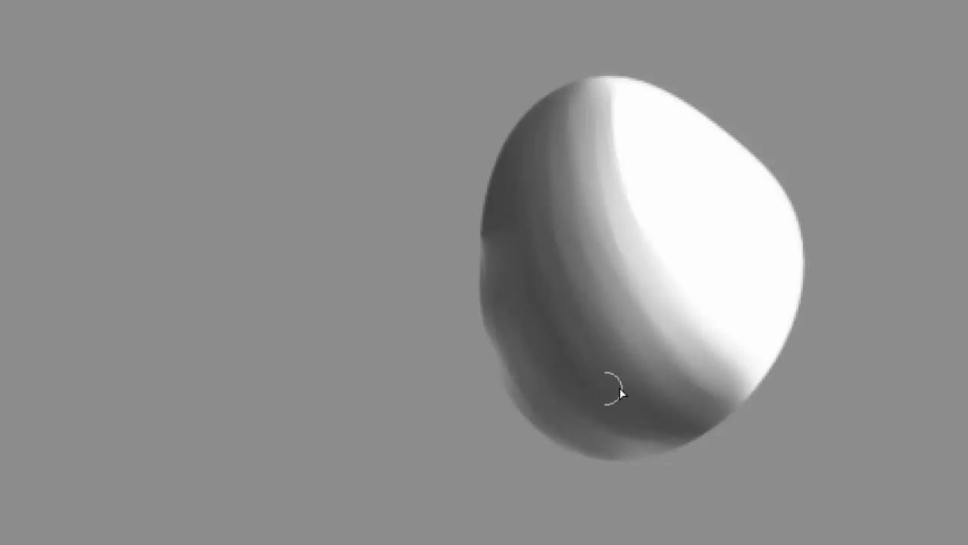
# Enlarge the Blur brush to size 30 and begin softening the light side of the test shape's shadow boundary
pyautogui.press(']')
pyautogui.press(']')
pyautogui.press(']')
pyautogui.press(']')
pyautogui.press(']')
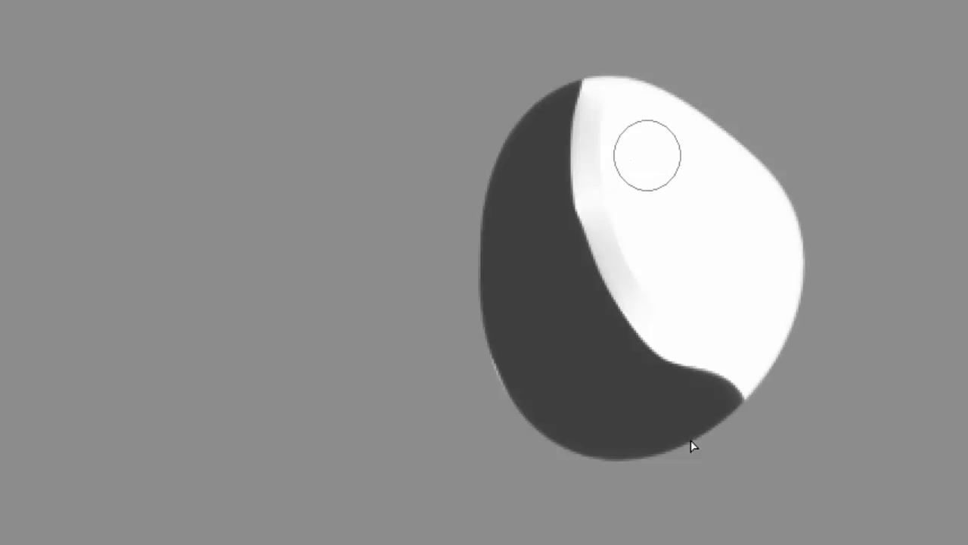
pyautogui.moveTo(634, 110); pyautogui.dragTo(730, 371)
pyautogui.moveTo(602, 127); pyautogui.dragTo(730, 374)
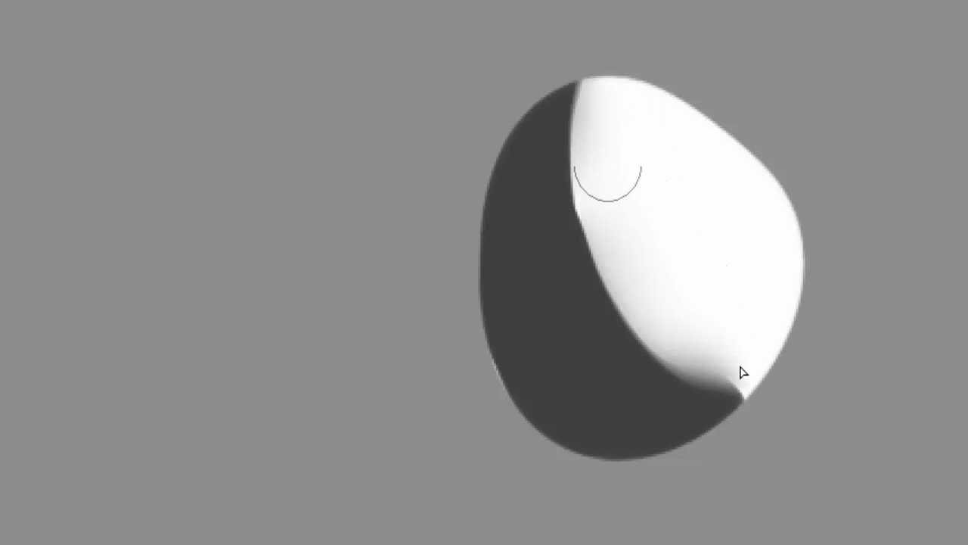
# Blur along the shadow boundary from the shape's upper edge to its lower right, working gradually into the dark area
pyautogui.moveTo(608, 169); pyautogui.dragTo(734, 386)
pyautogui.moveTo(599, 73)
pyautogui.mouseDown()
pyautogui.moveTo(589, 157)
pyautogui.moveTo(734, 387)
pyautogui.mouseUp()
pyautogui.moveTo(590, 80)
pyautogui.mouseDown()
pyautogui.moveTo(579, 147)
pyautogui.moveTo(734, 389)
pyautogui.mouseUp()
pyautogui.moveTo(583, 78)
pyautogui.mouseDown()
pyautogui.moveTo(575, 115)
pyautogui.moveTo(734, 390)
pyautogui.mouseUp()
pyautogui.moveTo(571, 98)
pyautogui.mouseDown()
pyautogui.moveTo(719, 393)
pyautogui.moveTo(685, 404)
pyautogui.moveTo(684, 423)
pyautogui.mouseUp()
pyautogui.moveTo(555, 128); pyautogui.dragTo(581, 232)
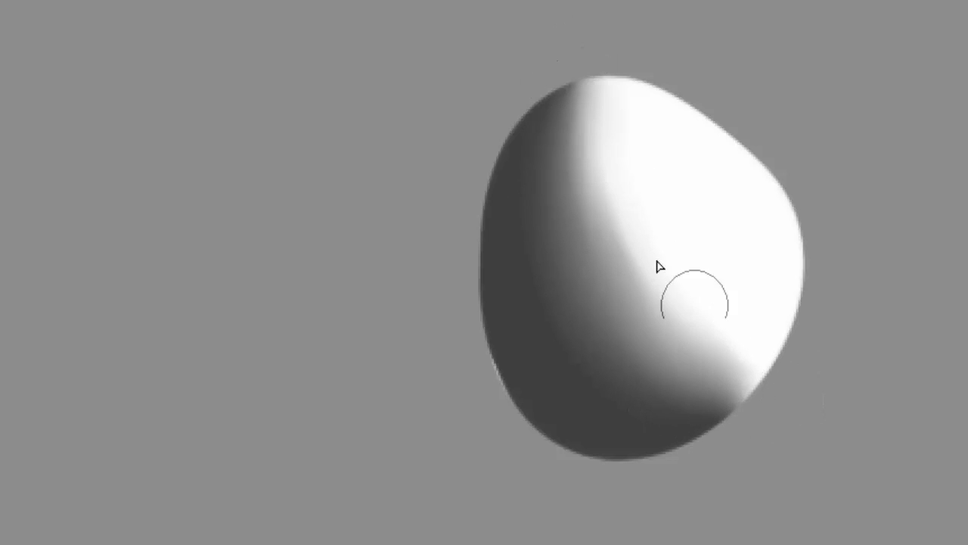
# Smooth the remaining bands with long Blur strokes along the boundary to form an even dark-to-white gradient
pyautogui.moveTo(576, 86)
pyautogui.mouseDown()
pyautogui.moveTo(725, 401)
pyautogui.moveTo(686, 375)
pyautogui.mouseUp()
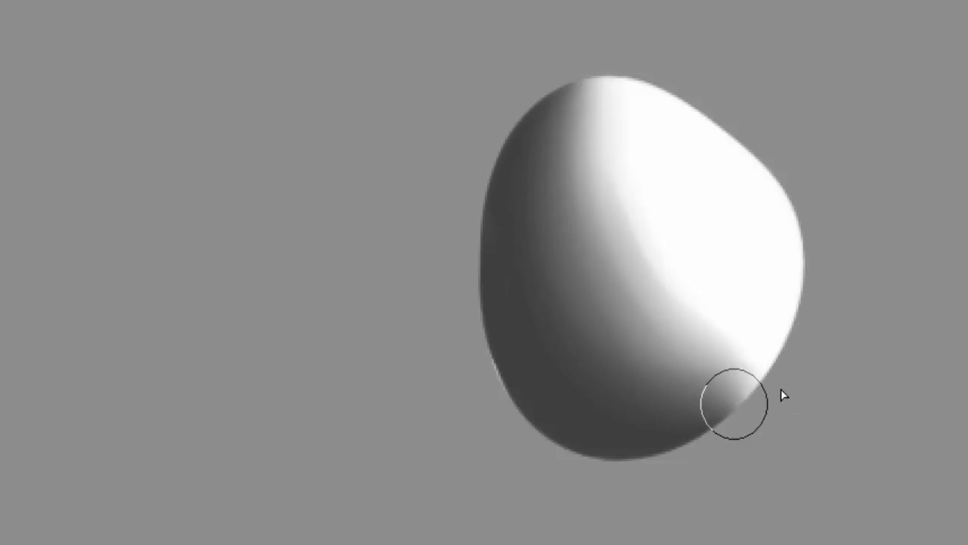
pyautogui.moveTo(602, 241); pyautogui.dragTo(708, 356)
pyautogui.moveTo(582, 68); pyautogui.dragTo(737, 383)
pyautogui.moveTo(590, 91)
pyautogui.mouseDown()
pyautogui.moveTo(599, 141)
pyautogui.moveTo(719, 367)
pyautogui.moveTo(703, 367)
pyautogui.mouseUp()
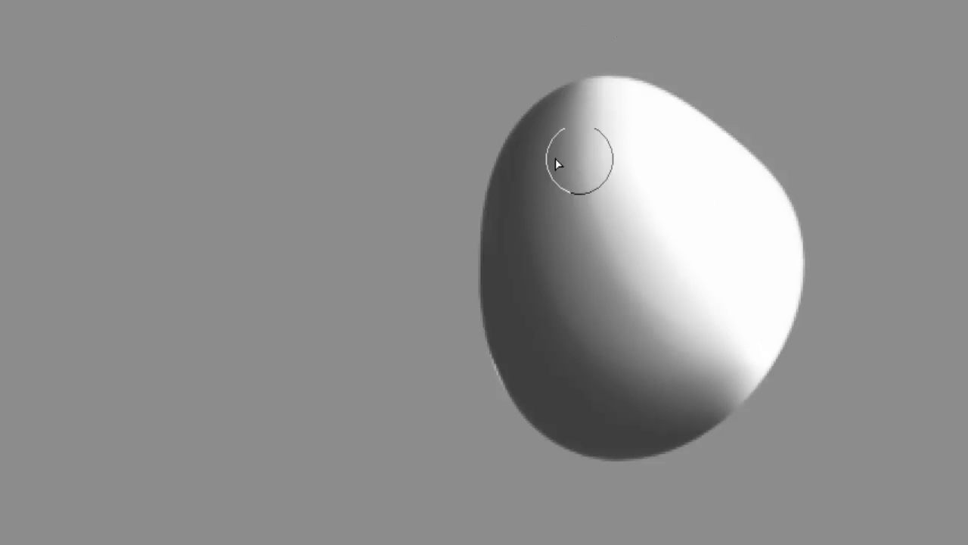
pyautogui.moveTo(606, 206); pyautogui.dragTo(773, 377)
pyautogui.moveTo(543, 200)
pyautogui.mouseDown()
pyautogui.moveTo(644, 257)
pyautogui.moveTo(765, 367)
pyautogui.mouseUp()
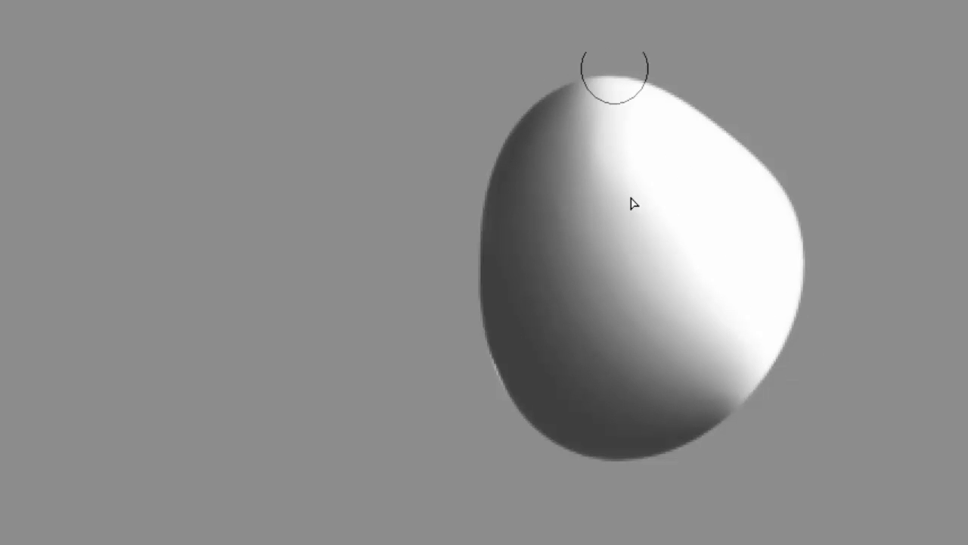
pyautogui.hotkey('ctrl', '-')
pyautogui.hotkey('ctrl', '-')
pyautogui.hotkey('ctrl', '-')
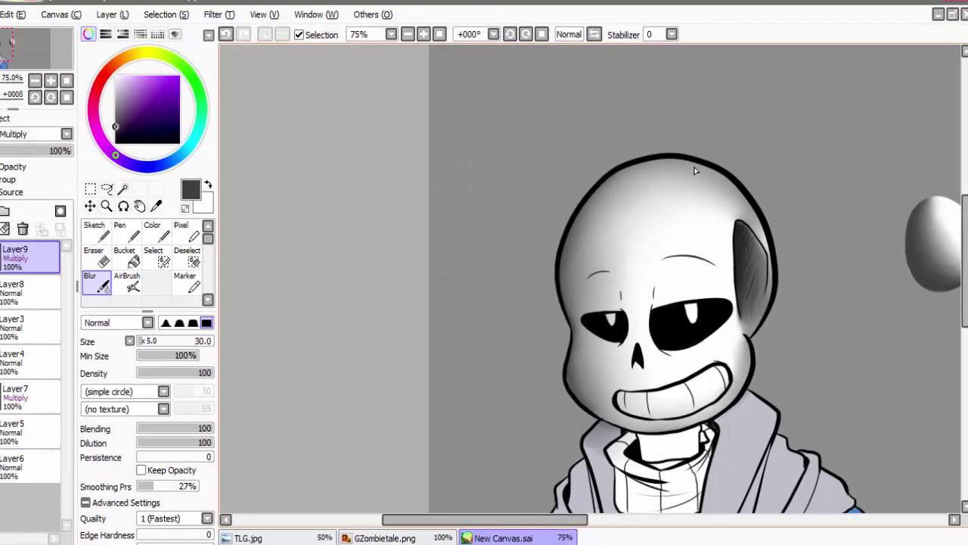
pyautogui.moveTo(551, 504); pyautogui.dragTo(661, 500)
pyautogui.scroll(3, 660, 499)
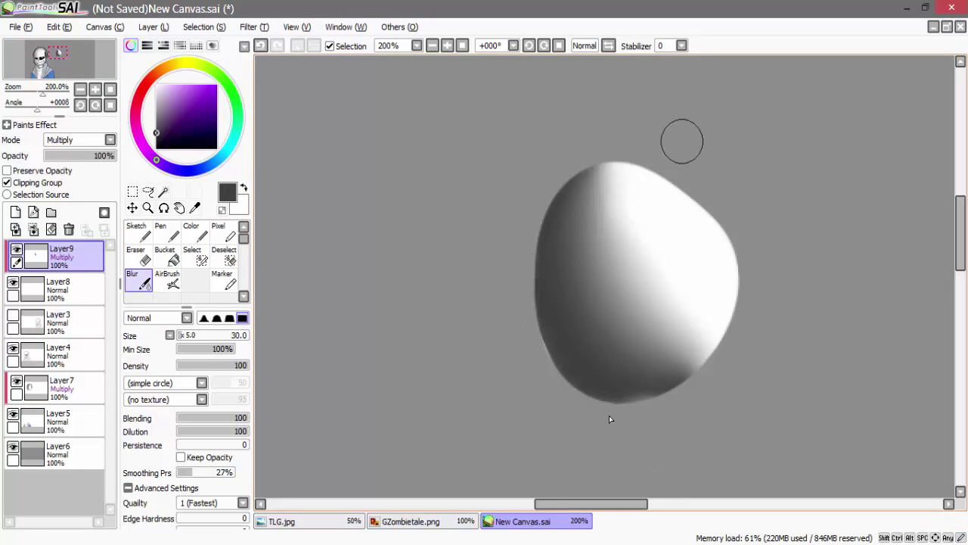
# Undo the test shape's gradient and repaint a hard-edged dark grey shadow along its left and lower side
pyautogui.hotkey('ctrl', 'z')
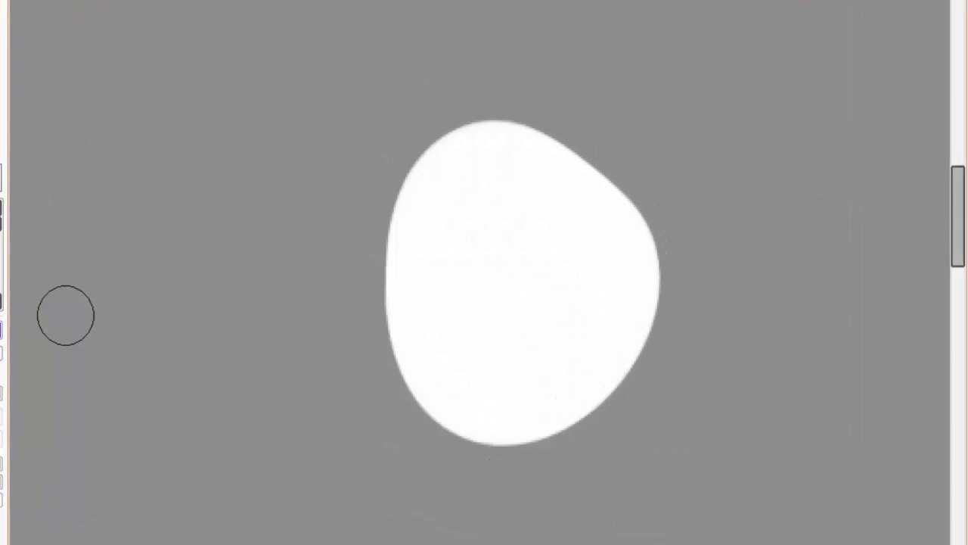
pyautogui.press(']')
pyautogui.press(']')
pyautogui.press(']')
pyautogui.press(']')
pyautogui.press(']')
pyautogui.moveTo(485, 73); pyautogui.dragTo(627, 460)
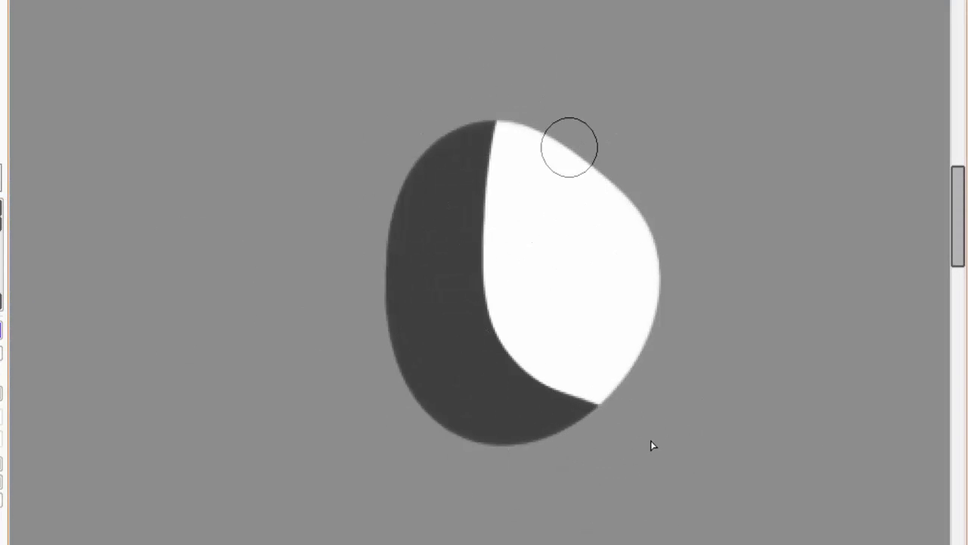
# Try blending the test shape's shadow with broad Blur strokes, enlarging the brush to size 60
pyautogui.moveTo(512, 143); pyautogui.dragTo(517, 233)
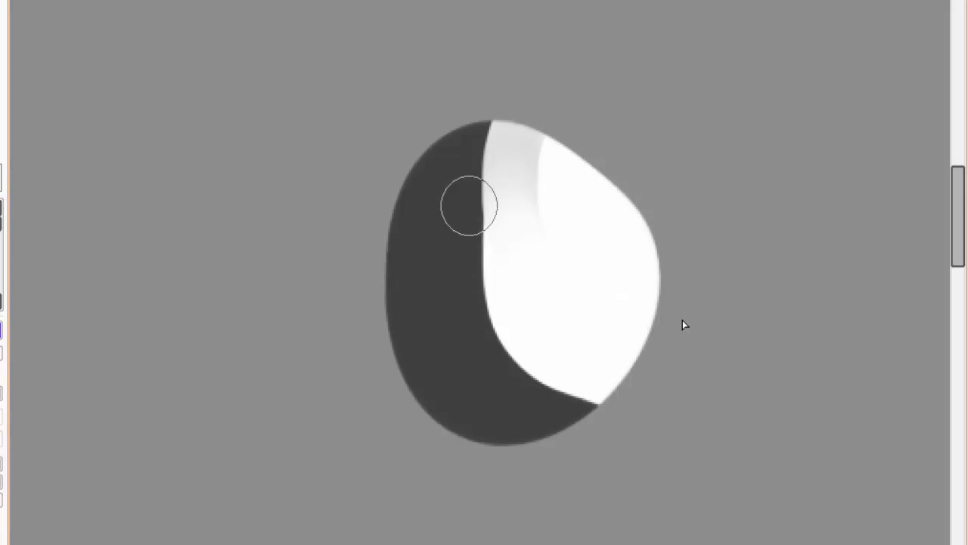
pyautogui.press(']')
pyautogui.press(']')
pyautogui.press(']')
pyautogui.press(']')
pyautogui.moveTo(547, 145)
pyautogui.mouseDown()
pyautogui.moveTo(541, 217)
pyautogui.moveTo(621, 351)
pyautogui.moveTo(542, 158)
pyautogui.moveTo(519, 263)
pyautogui.moveTo(596, 358)
pyautogui.moveTo(525, 153)
pyautogui.moveTo(504, 248)
pyautogui.moveTo(596, 363)
pyautogui.mouseUp()
pyautogui.moveTo(504, 176)
pyautogui.mouseDown()
pyautogui.moveTo(517, 315)
pyautogui.moveTo(560, 361)
pyautogui.mouseUp()
pyautogui.moveTo(488, 179)
pyautogui.mouseDown()
pyautogui.moveTo(488, 213)
pyautogui.moveTo(566, 382)
pyautogui.moveTo(545, 383)
pyautogui.mouseUp()
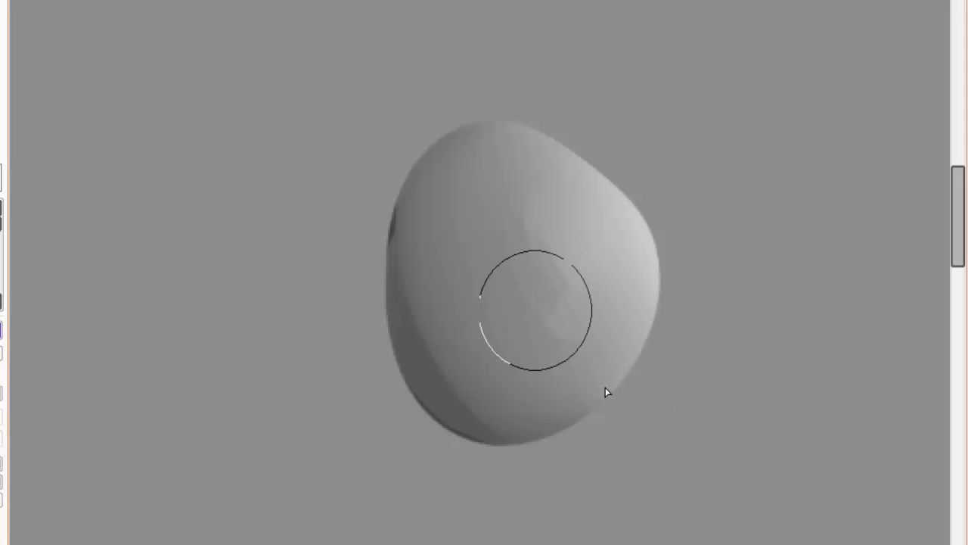
pyautogui.moveTo(583, 401)
pyautogui.mouseDown()
pyautogui.moveTo(480, 283)
pyautogui.moveTo(515, 383)
pyautogui.moveTo(534, 377)
pyautogui.moveTo(571, 330)
pyautogui.moveTo(570, 341)
pyautogui.moveTo(545, 291)
pyautogui.moveTo(557, 366)
pyautogui.moveTo(554, 328)
pyautogui.moveTo(563, 328)
pyautogui.moveTo(516, 278)
pyautogui.moveTo(528, 308)
pyautogui.moveTo(456, 237)
pyautogui.moveTo(423, 311)
pyautogui.moveTo(475, 367)
pyautogui.moveTo(563, 343)
pyautogui.mouseUp()
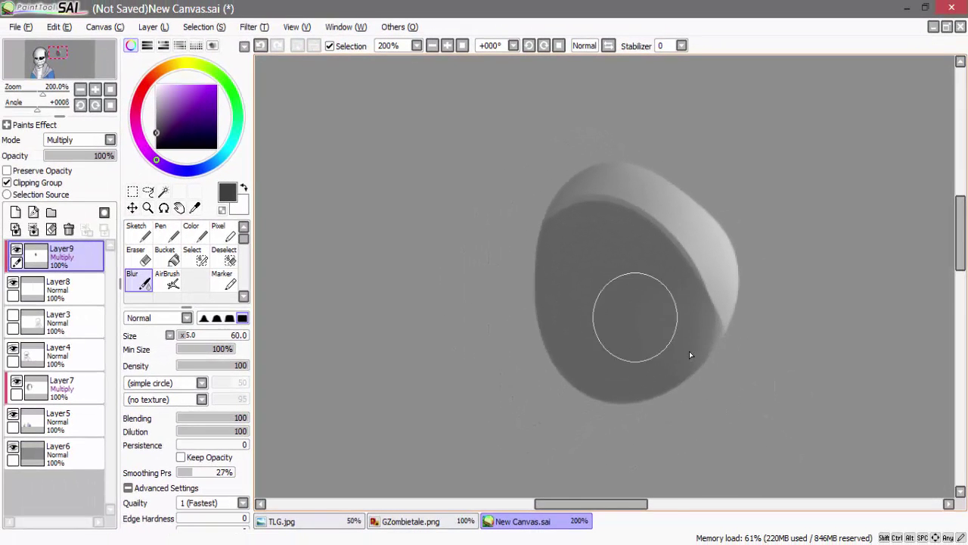
# Delete the test shape's shading layer, Layer9, and its base layer, Layer8
pyautogui.scroll(-2, 689, 353)
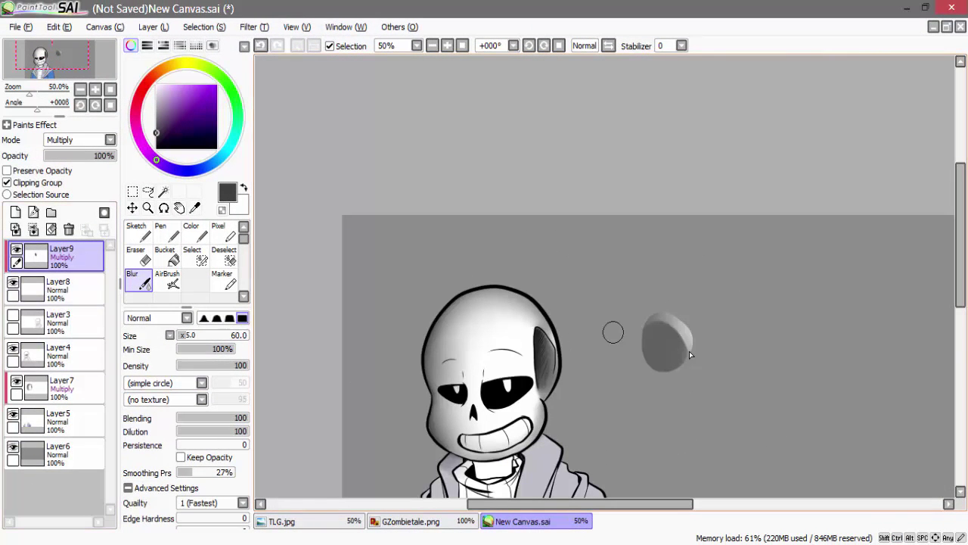
pyautogui.click(69, 230)
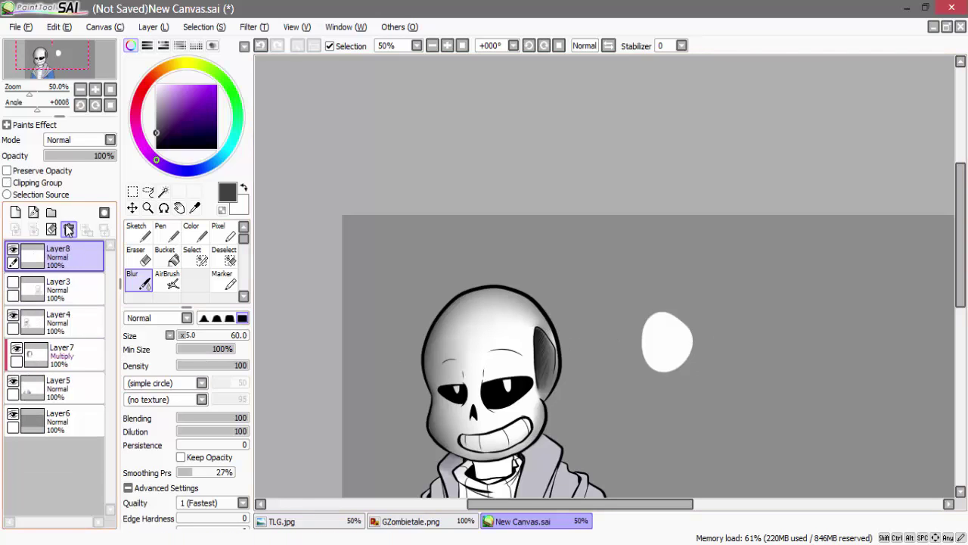
pyautogui.click(68, 230)
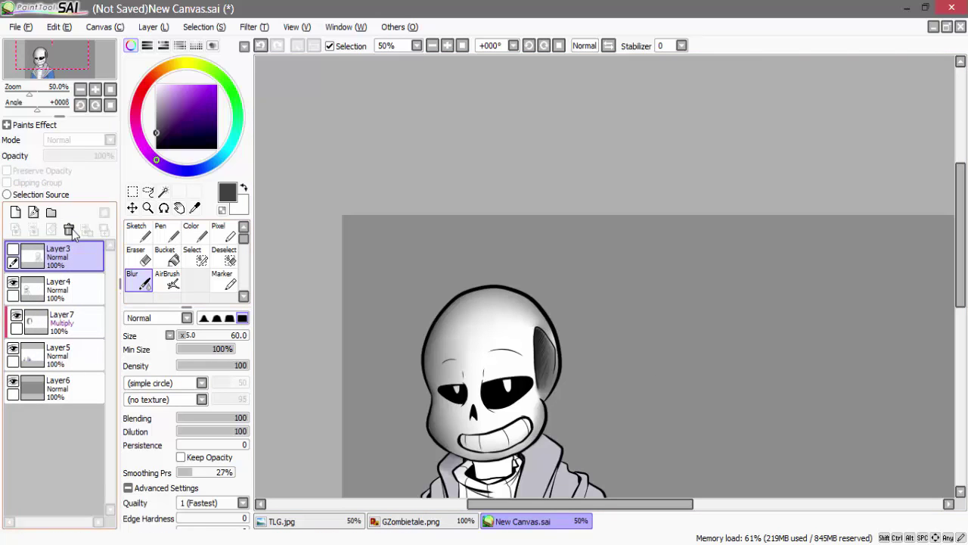
# Make the skull shading layer, Layer7, active and reduce the Blur brush to size 9 for the eye area
pyautogui.click(84, 321)
pyautogui.moveTo(962, 242); pyautogui.dragTo(967, 308)
pyautogui.scroll(4, 452, 142)
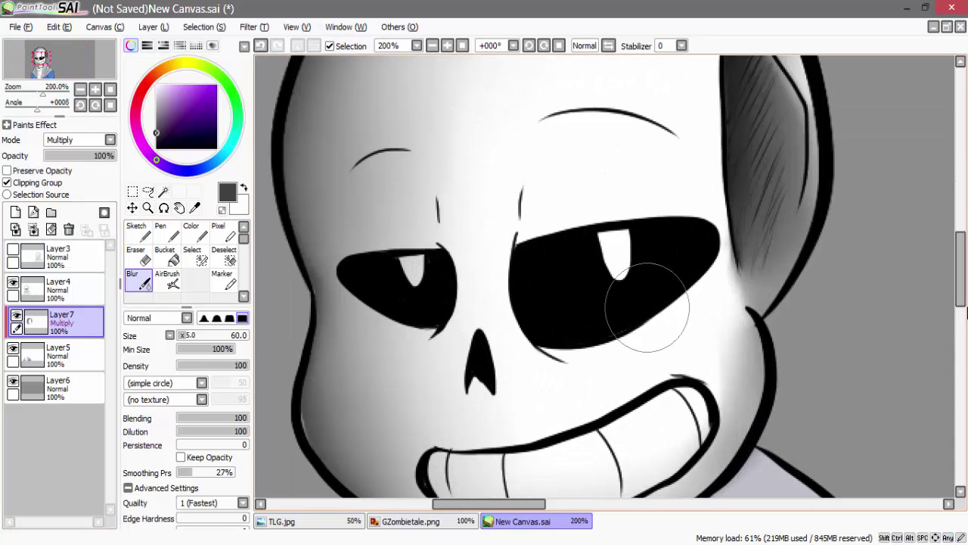
pyautogui.press('[')
pyautogui.press('[')
pyautogui.press('[')
pyautogui.press('[')
pyautogui.press('[')
pyautogui.press('[')
pyautogui.press('[')
pyautogui.press('[')
pyautogui.press('[')
pyautogui.press('[')
pyautogui.press('[')
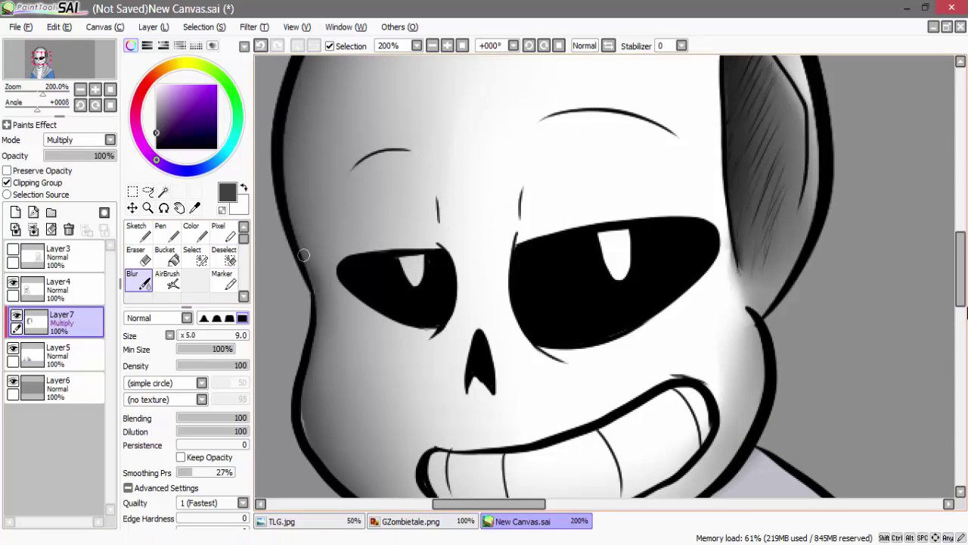
# Shade the right and lower edges of both eye lights in dark grey with a size 10 Color brush and soften them with Blur
pyautogui.press('c')
pyautogui.press('[')
pyautogui.press('[')
pyautogui.press('[')
pyautogui.press('[')
pyautogui.press('[')
pyautogui.press('[')
pyautogui.press('[')
pyautogui.press('[')
pyautogui.press('[')
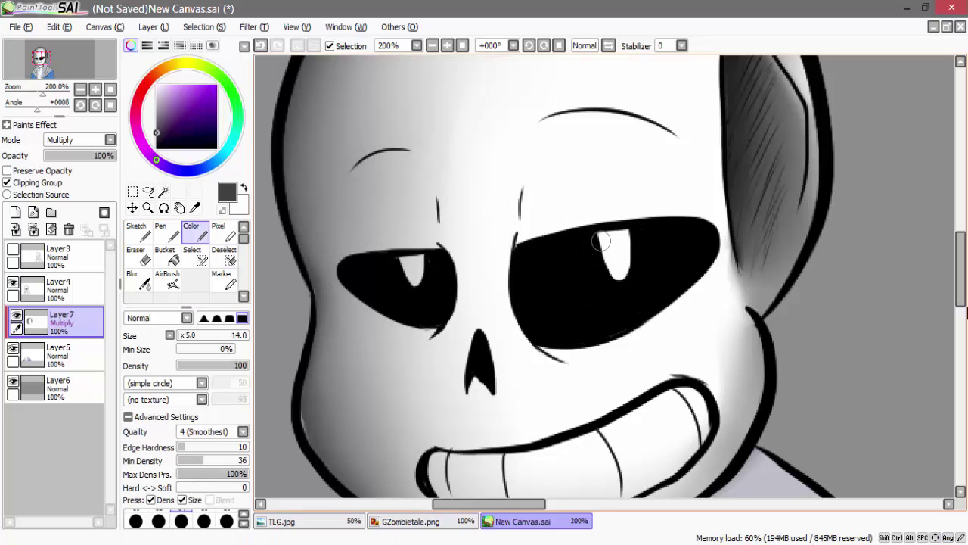
pyautogui.moveTo(610, 240); pyautogui.dragTo(635, 271)
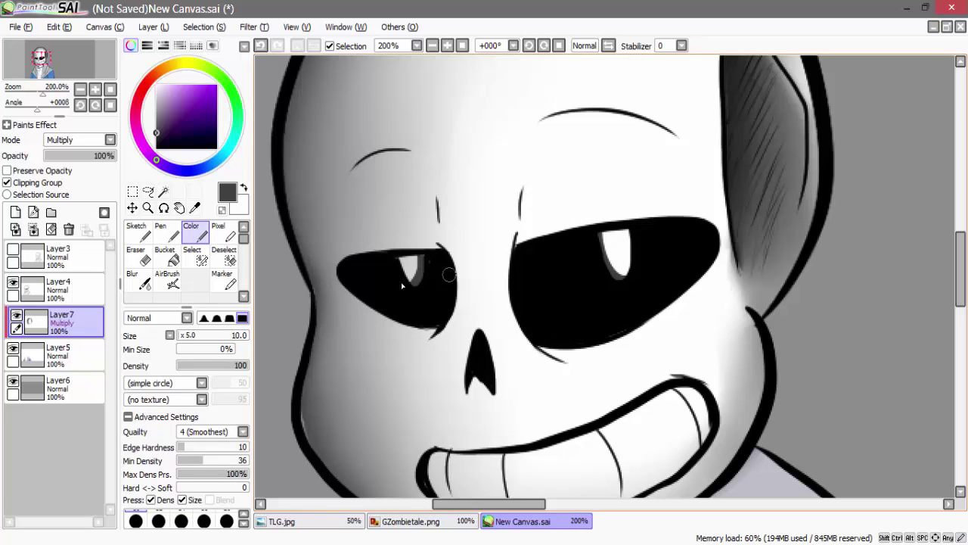
pyautogui.click(139, 280)
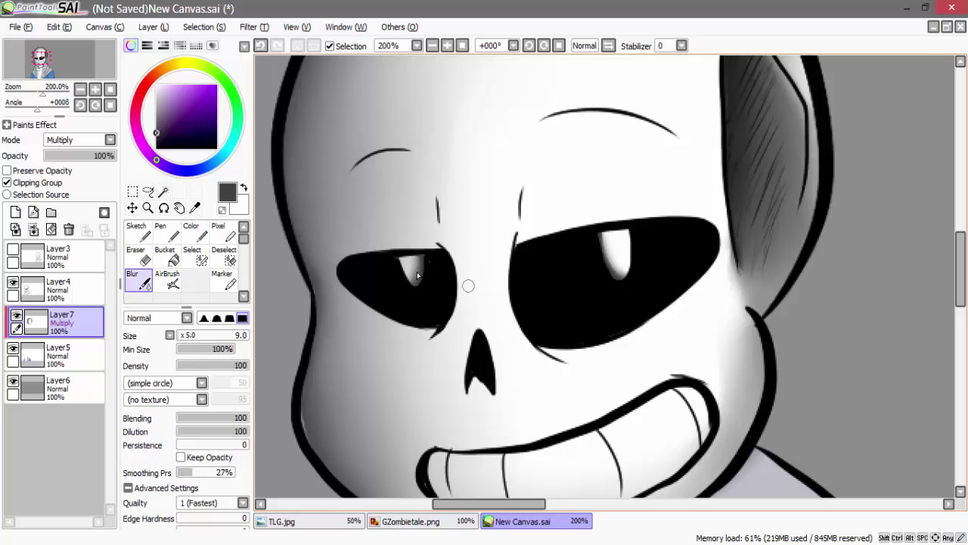
# Paint dark grey shadows on Layer7 along the larger socket's left edge and the smaller socket's lower-left edge
pyautogui.click(68, 350)
pyautogui.press('x')
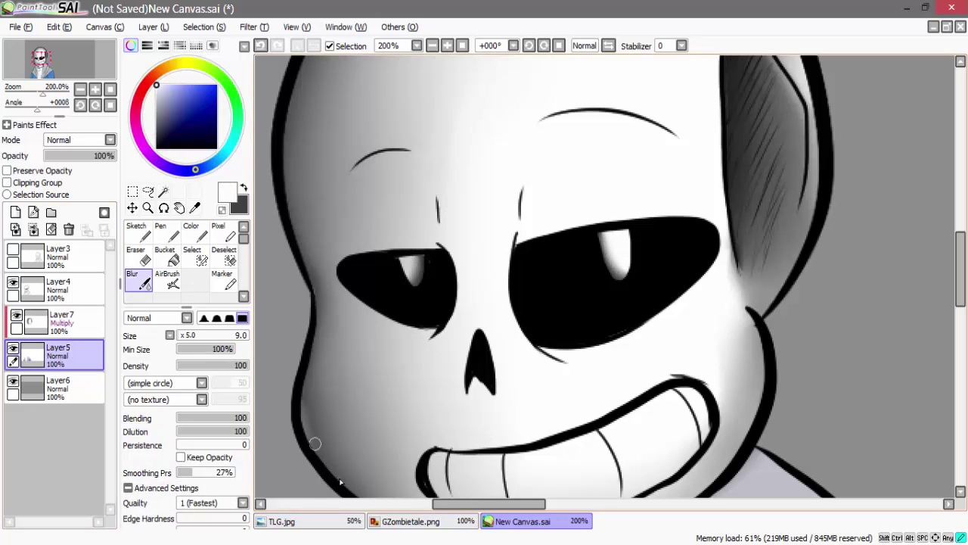
pyautogui.press('c')
pyautogui.click(86, 318)
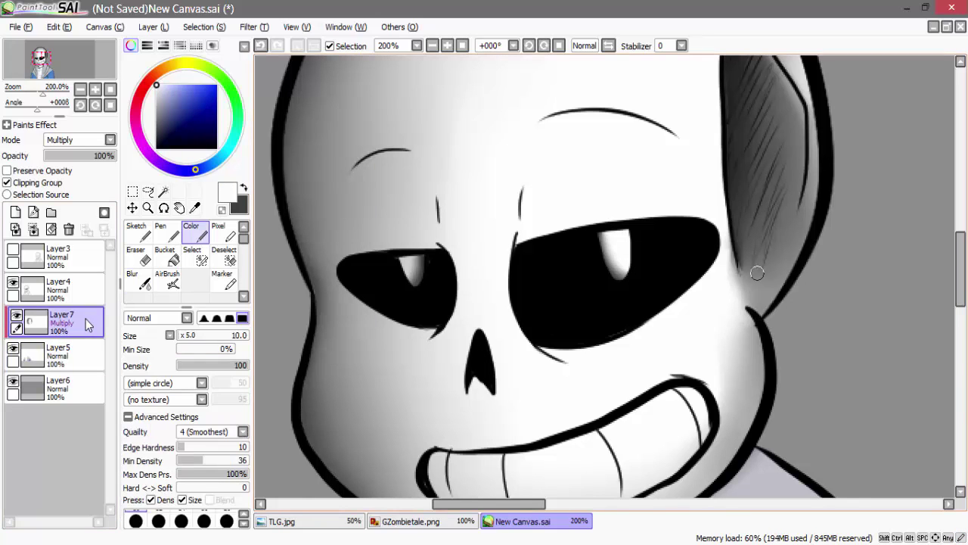
pyautogui.keyDown('ctrl'); pyautogui.click(576, 357); pyautogui.keyUp('ctrl')
pyautogui.press('x')
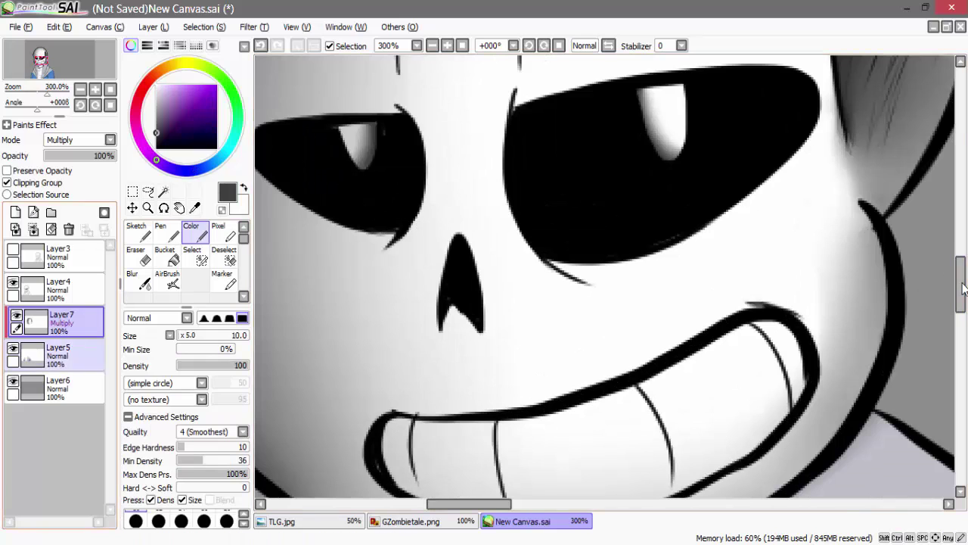
pyautogui.moveTo(515, 124)
pyautogui.mouseDown()
pyautogui.moveTo(522, 217)
pyautogui.moveTo(510, 195)
pyautogui.moveTo(550, 263)
pyautogui.mouseUp()
pyautogui.moveTo(494, 505); pyautogui.dragTo(479, 507)
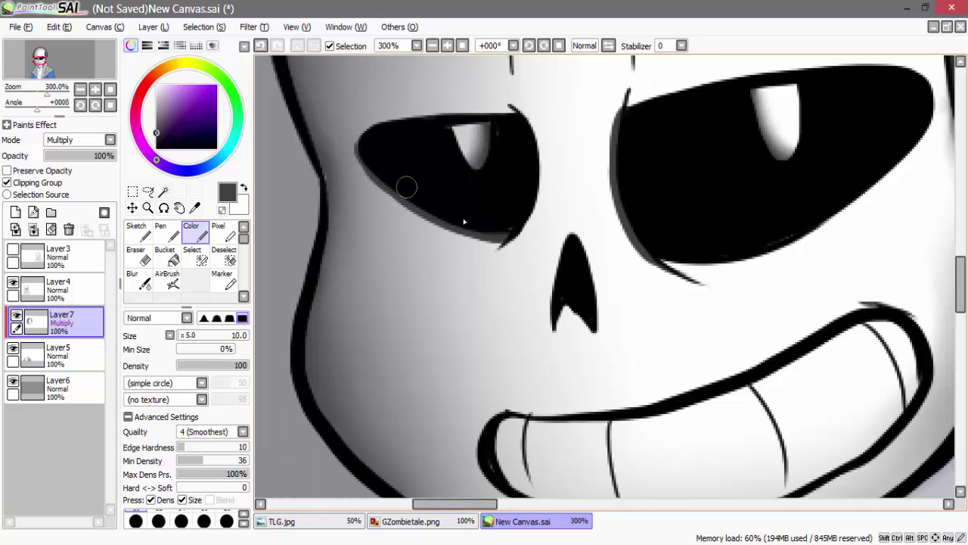
# Erase the shadow beside the larger eye socket and paint a dark grey shadow along the nose cavity's edges
pyautogui.press('e')
pyautogui.moveTo(616, 105)
pyautogui.mouseDown()
pyautogui.moveTo(625, 203)
pyautogui.moveTo(640, 241)
pyautogui.moveTo(626, 182)
pyautogui.moveTo(645, 251)
pyautogui.mouseUp()
pyautogui.press('n')
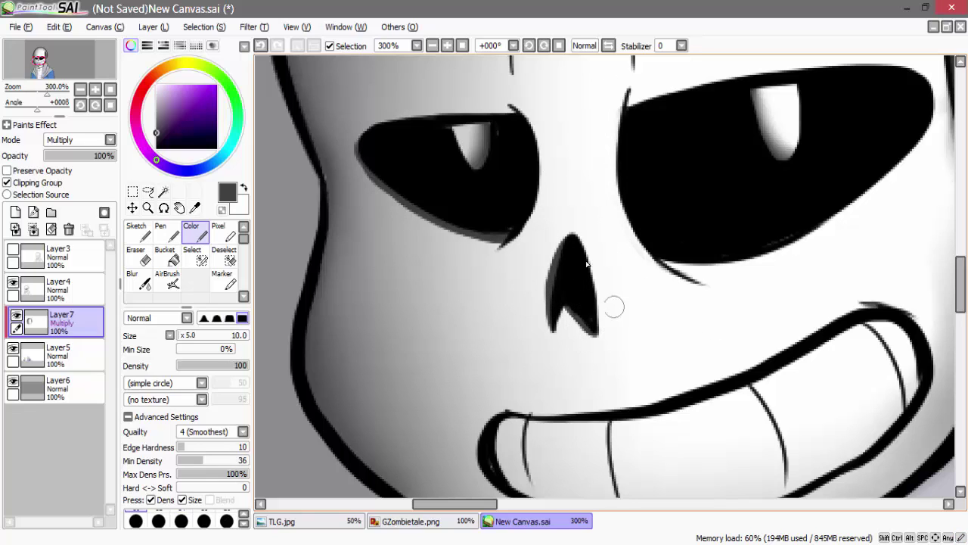
# Soften the shadow beneath the smaller eye socket with Blur and undo the last blur stroke
pyautogui.press('c')
pyautogui.moveTo(368, 152)
pyautogui.mouseDown()
pyautogui.moveTo(486, 243)
pyautogui.moveTo(499, 240)
pyautogui.moveTo(382, 185)
pyautogui.moveTo(358, 157)
pyautogui.moveTo(357, 178)
pyautogui.moveTo(460, 247)
pyautogui.mouseUp()
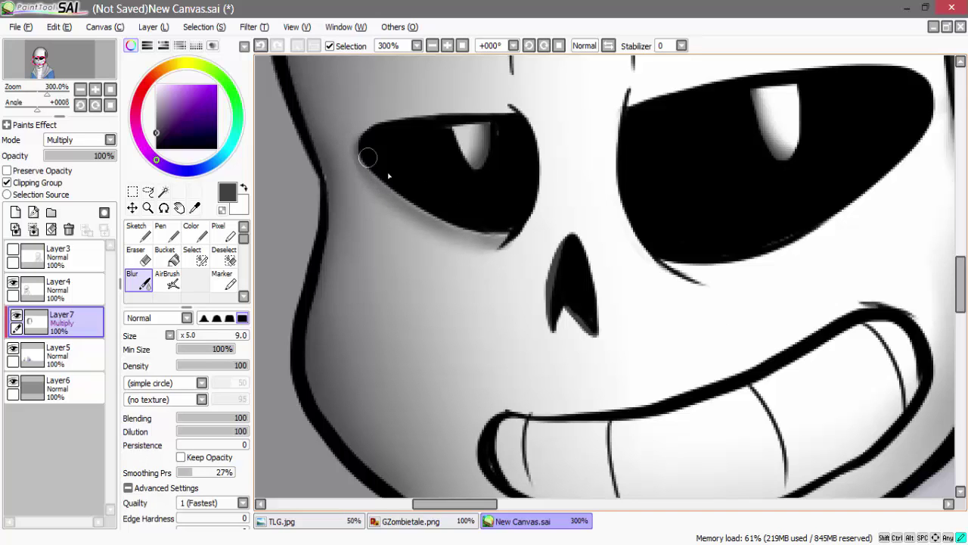
pyautogui.scroll(-2, 662, 299)
pyautogui.scroll(2, 719, 348)
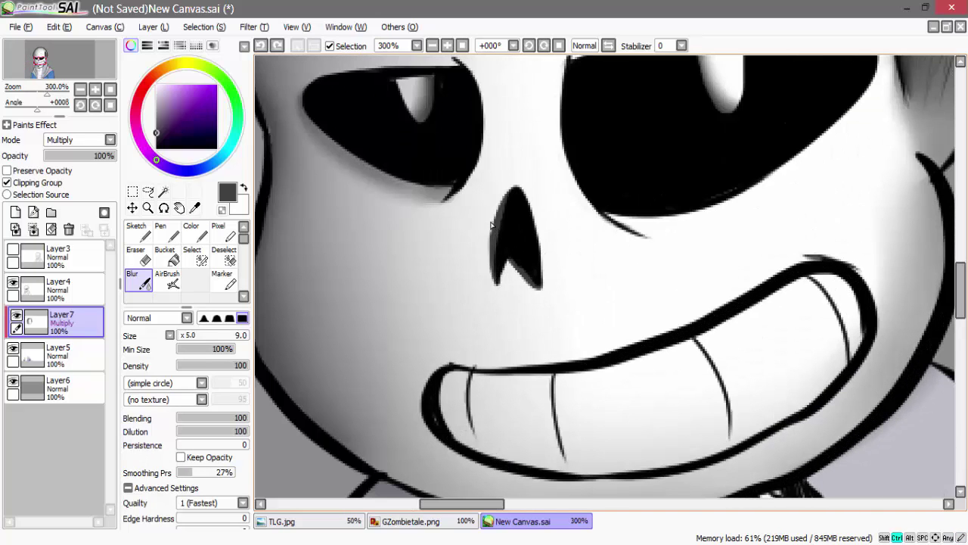
pyautogui.hotkey('ctrl', 'z')
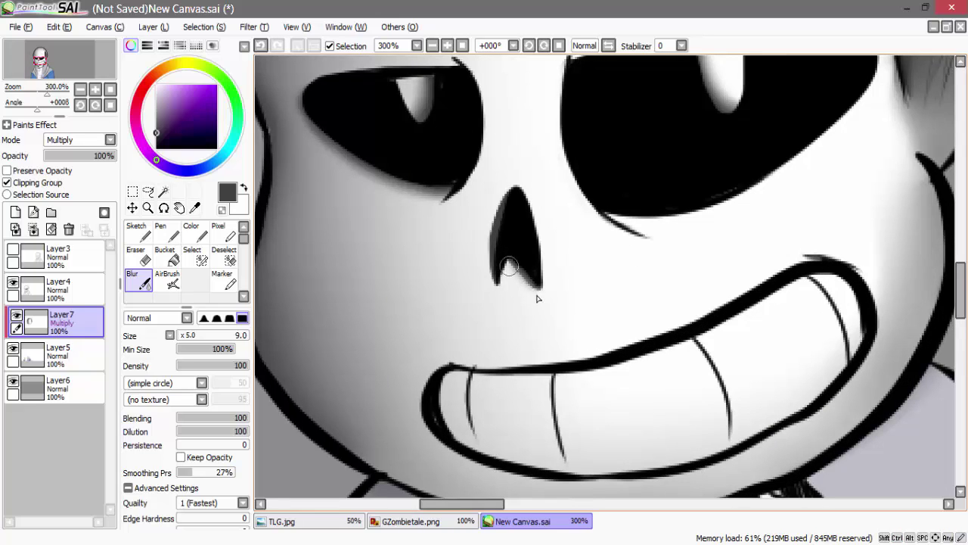
# Blur the nose cavity's shadow and sketch thin grey crease lines above and beside the nose
pyautogui.moveTo(509, 265)
pyautogui.mouseDown()
pyautogui.moveTo(492, 238)
pyautogui.moveTo(509, 198)
pyautogui.moveTo(516, 113)
pyautogui.mouseUp()
pyautogui.press('c')
pyautogui.press('b')
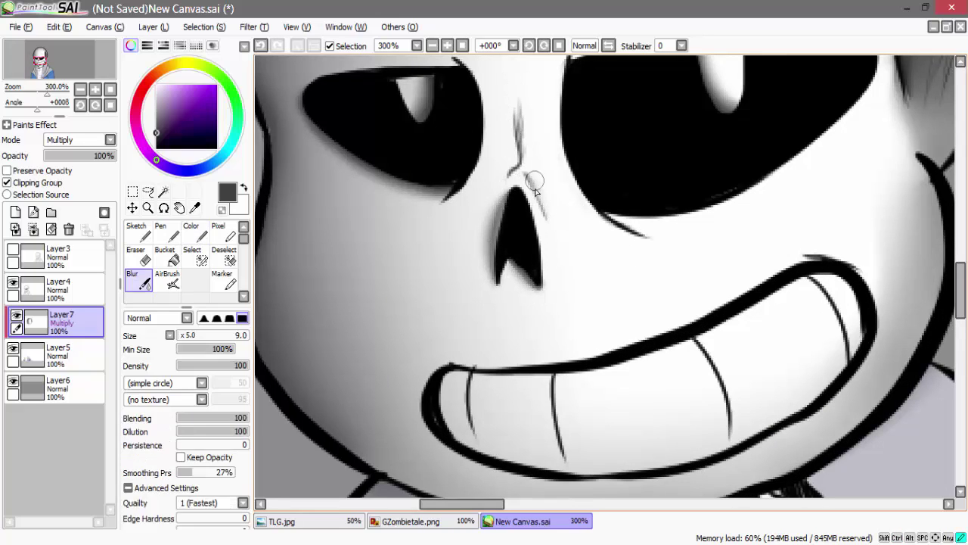
# Try blurring the crease lines around the nose bridge and undo those strokes
pyautogui.moveTo(519, 173)
pyautogui.mouseDown()
pyautogui.moveTo(513, 112)
pyautogui.moveTo(548, 204)
pyautogui.moveTo(513, 134)
pyautogui.moveTo(514, 164)
pyautogui.moveTo(508, 105)
pyautogui.mouseUp()
pyautogui.scroll(-3, 507, 106)
pyautogui.scroll(3, 559, 242)
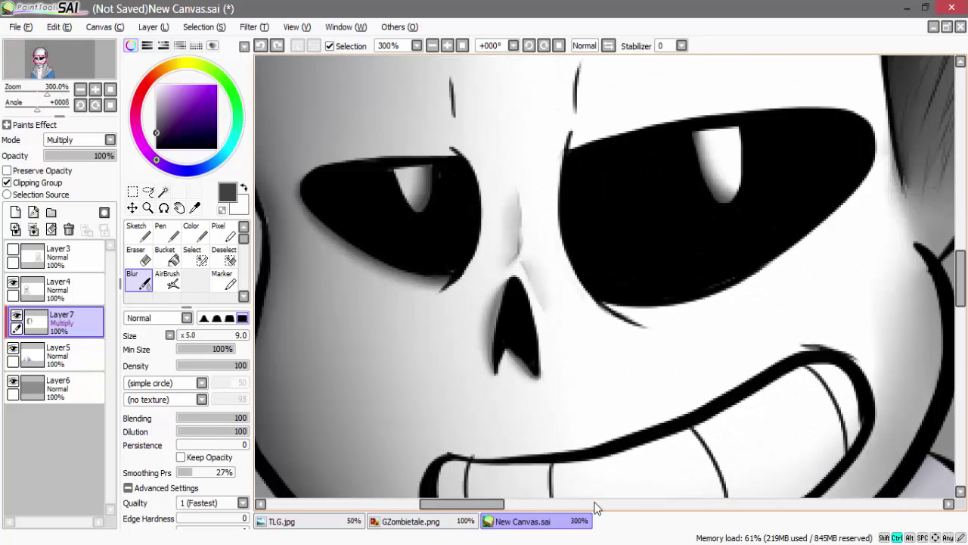
pyautogui.hotkey('ctrl', 'z')
pyautogui.hotkey('ctrl', 'z')
pyautogui.hotkey('ctrl', 'z')
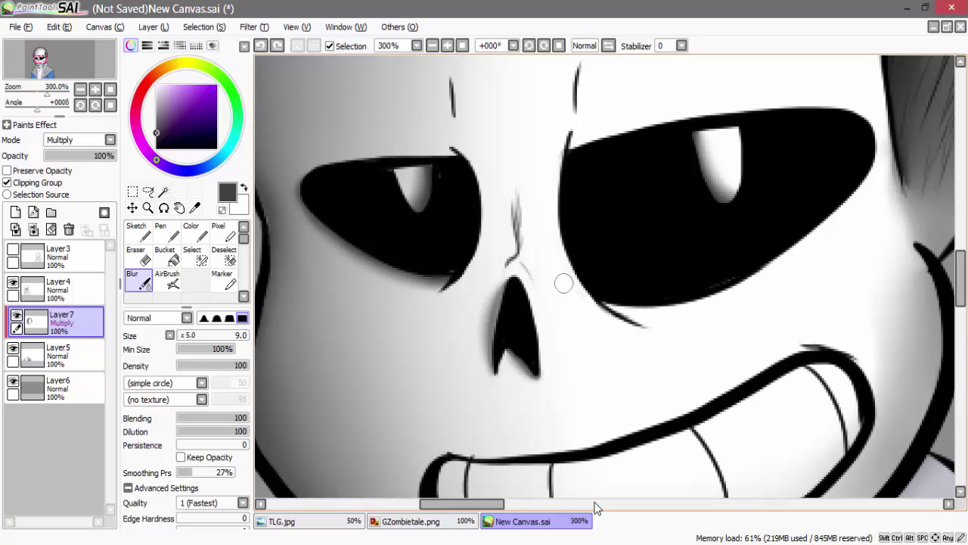
# Redraw the dark grey crease line running down the right side of the nose with the Color brush
pyautogui.press('n')
pyautogui.moveTo(519, 263); pyautogui.dragTo(546, 306)
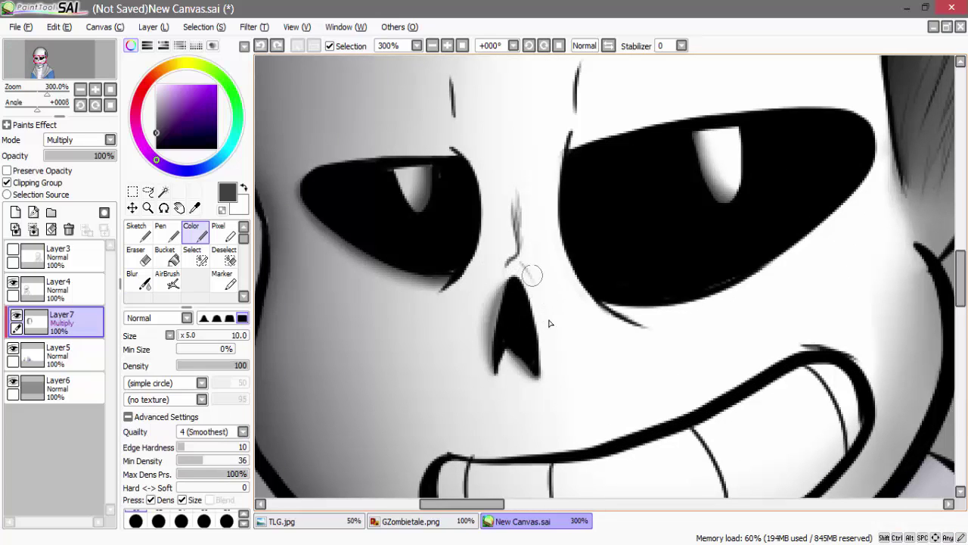
pyautogui.moveTo(522, 263); pyautogui.dragTo(545, 324)
# Blur the nose-bridge and side creases outward into soft shadows, keeping a crisp edge along the bridge
pyautogui.press('b')
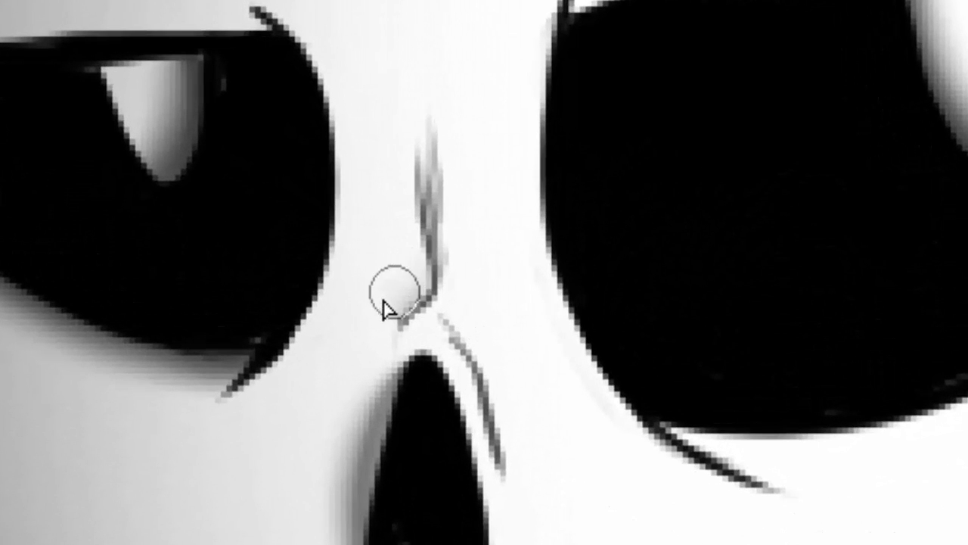
pyautogui.moveTo(404, 280)
pyautogui.mouseDown()
pyautogui.moveTo(400, 188)
pyautogui.moveTo(413, 262)
pyautogui.moveTo(389, 305)
pyautogui.moveTo(413, 274)
pyautogui.moveTo(409, 282)
pyautogui.moveTo(402, 199)
pyautogui.moveTo(417, 145)
pyautogui.moveTo(424, 255)
pyautogui.moveTo(390, 320)
pyautogui.moveTo(436, 268)
pyautogui.mouseUp()
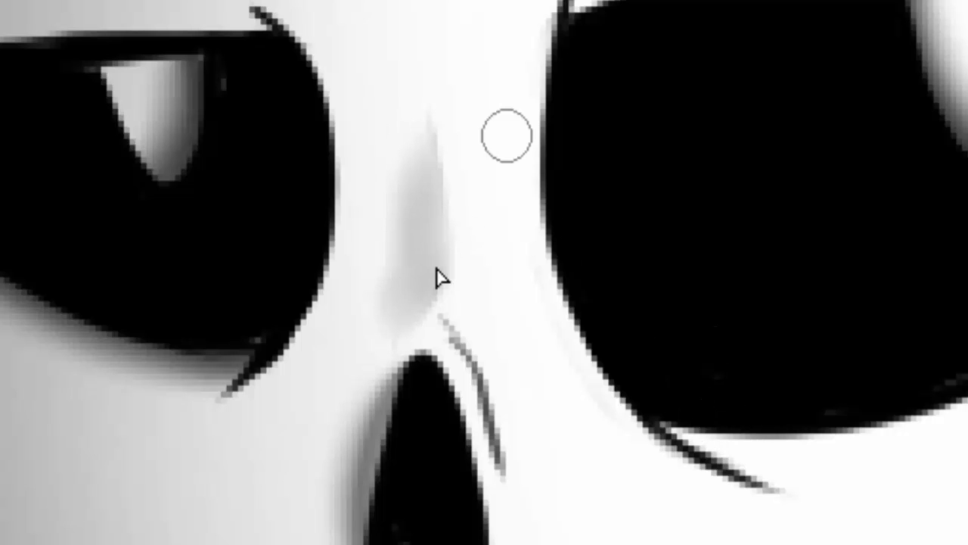
pyautogui.moveTo(401, 327)
pyautogui.mouseDown()
pyautogui.moveTo(439, 250)
pyautogui.moveTo(431, 147)
pyautogui.mouseUp()
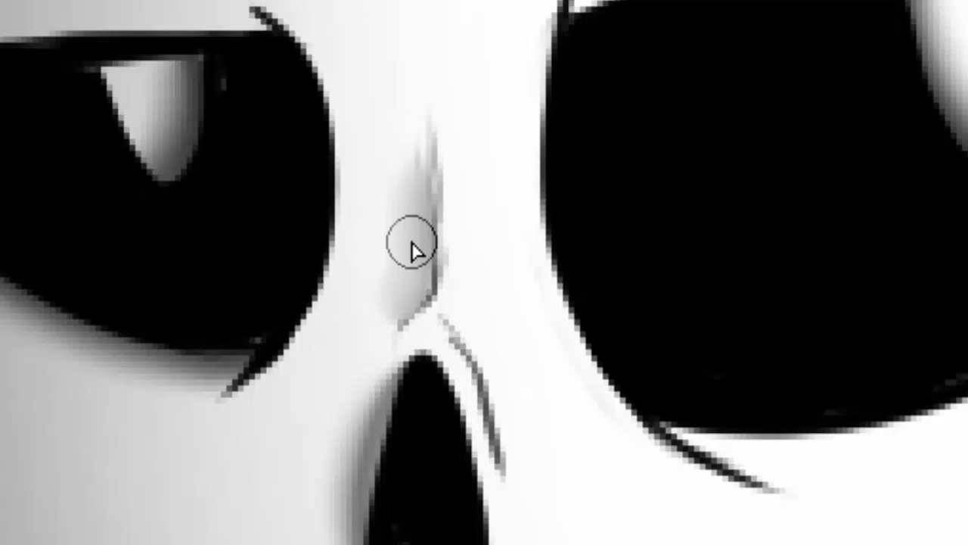
pyautogui.moveTo(412, 241)
pyautogui.mouseDown()
pyautogui.moveTo(383, 313)
pyautogui.moveTo(413, 254)
pyautogui.moveTo(410, 218)
pyautogui.moveTo(413, 255)
pyautogui.moveTo(410, 141)
pyautogui.moveTo(398, 291)
pyautogui.mouseUp()
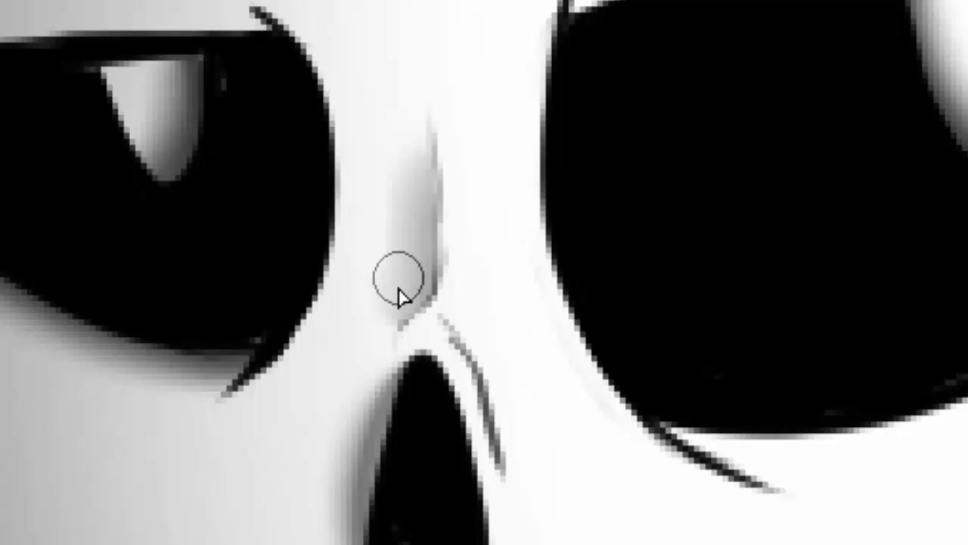
pyautogui.moveTo(416, 205)
pyautogui.mouseDown()
pyautogui.moveTo(417, 247)
pyautogui.moveTo(411, 146)
pyautogui.mouseUp()
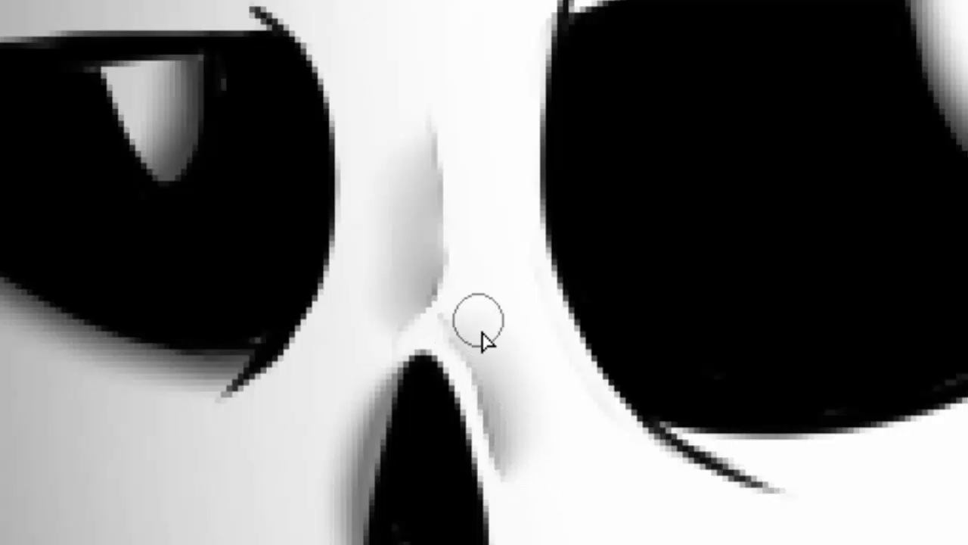
# Paint dark grey shadows inside the mouth's left corner and along the first two tooth lines, redoing the second one
pyautogui.scroll(-5, 520, 292)
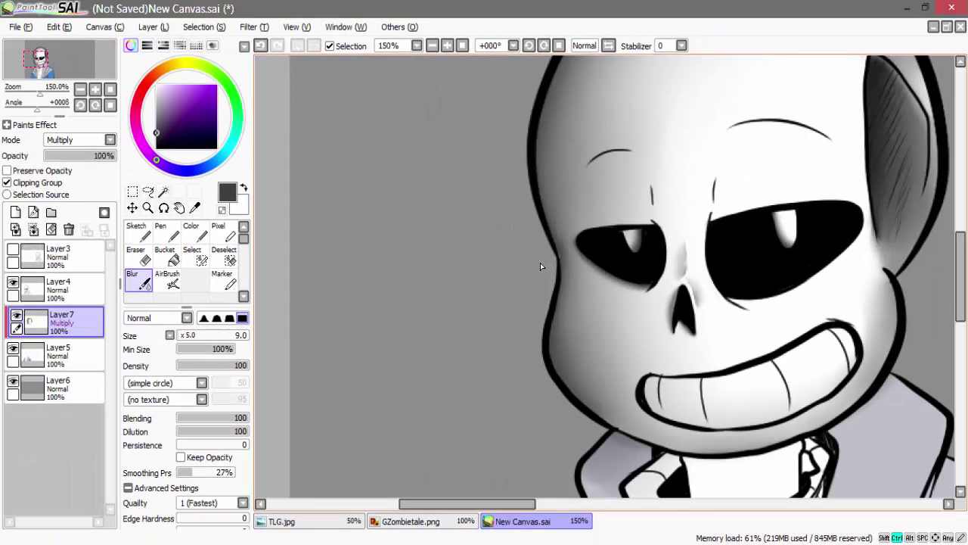
pyautogui.moveTo(545, 504); pyautogui.dragTo(594, 500)
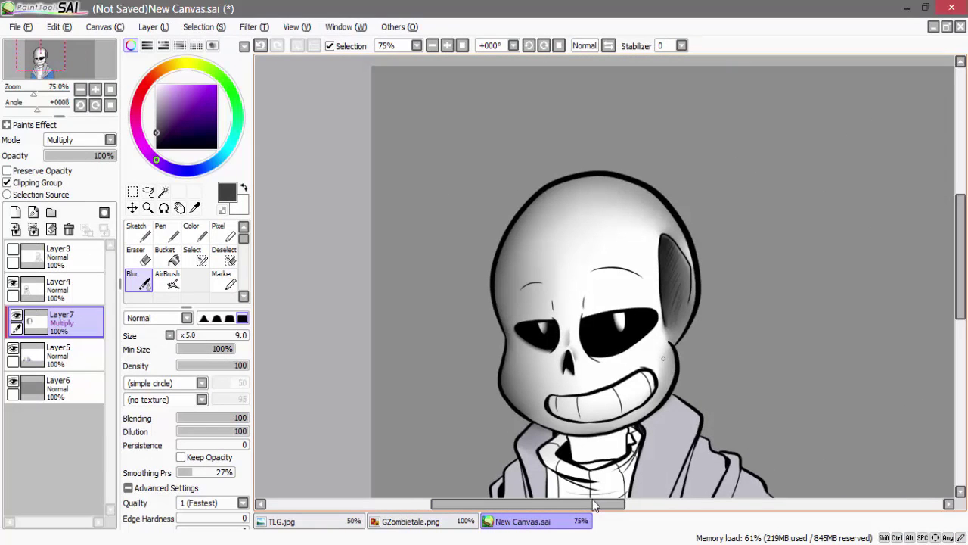
pyautogui.moveTo(960, 244); pyautogui.dragTo(960, 270)
pyautogui.scroll(4, 566, 313)
pyautogui.click(196, 233)
pyautogui.moveTo(507, 275); pyautogui.dragTo(518, 317)
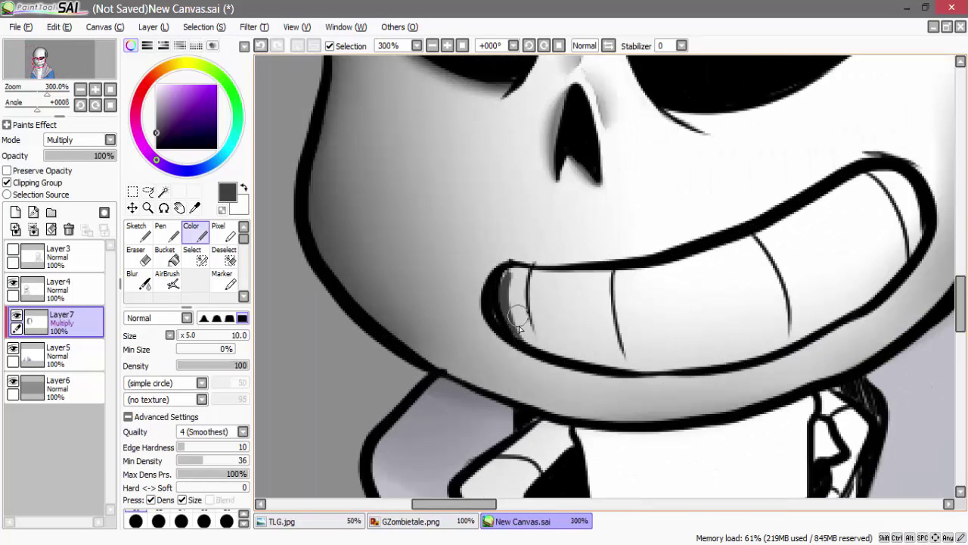
pyautogui.moveTo(533, 271); pyautogui.dragTo(542, 348)
pyautogui.moveTo(616, 275); pyautogui.dragTo(641, 377)
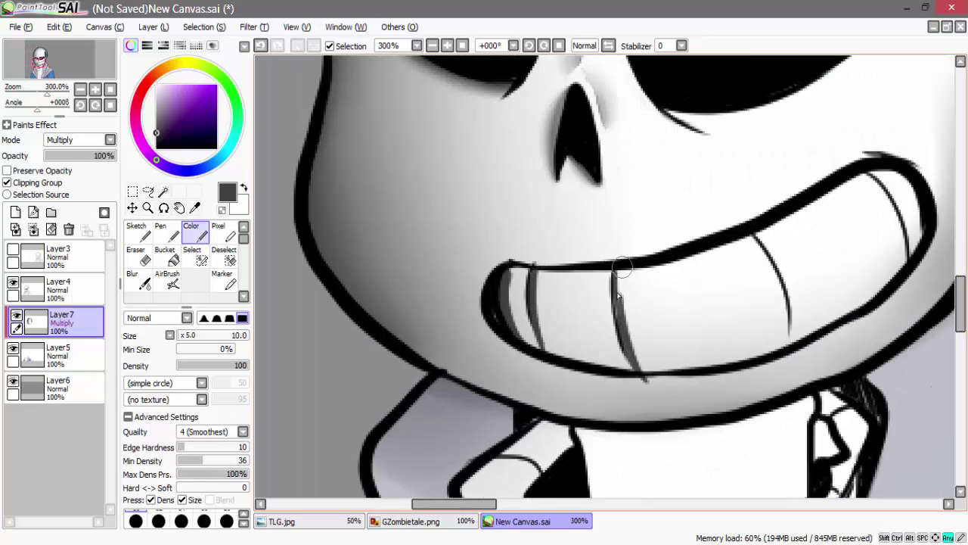
pyautogui.hotkey('ctrl', 'z')
pyautogui.moveTo(616, 274); pyautogui.dragTo(632, 370)
# Paint dark grey shadows along the two remaining tooth lines and inside the mouth's right corner
pyautogui.moveTo(754, 237)
pyautogui.mouseDown()
pyautogui.moveTo(789, 323)
pyautogui.moveTo(786, 343)
pyautogui.mouseUp()
pyautogui.moveTo(869, 175); pyautogui.dragTo(904, 264)
pyautogui.moveTo(901, 173); pyautogui.dragTo(918, 242)
# Blur the dark shadows along all the tooth lines and the mouth corners into soft gradients across the teeth
pyautogui.click(139, 280)
pyautogui.moveTo(545, 277); pyautogui.dragTo(545, 307)
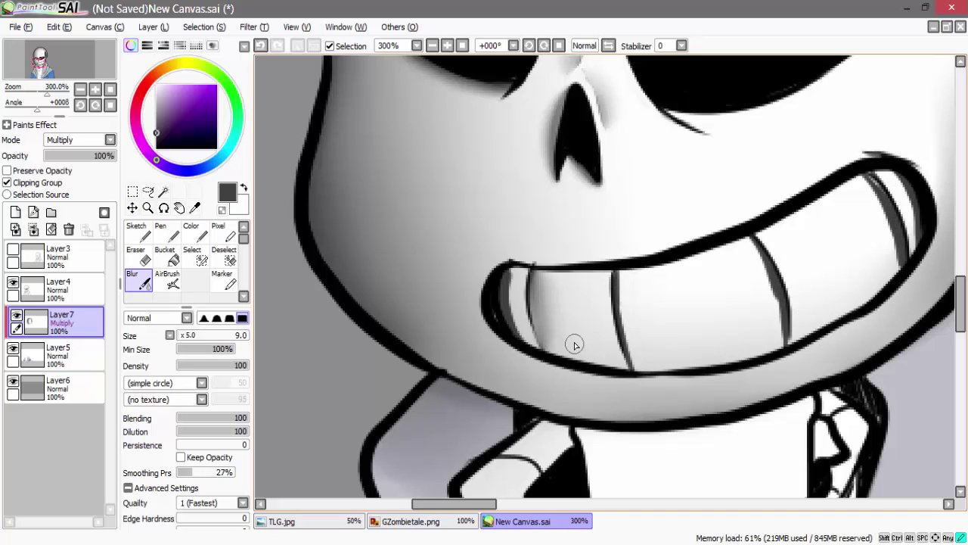
pyautogui.moveTo(529, 270); pyautogui.dragTo(527, 338)
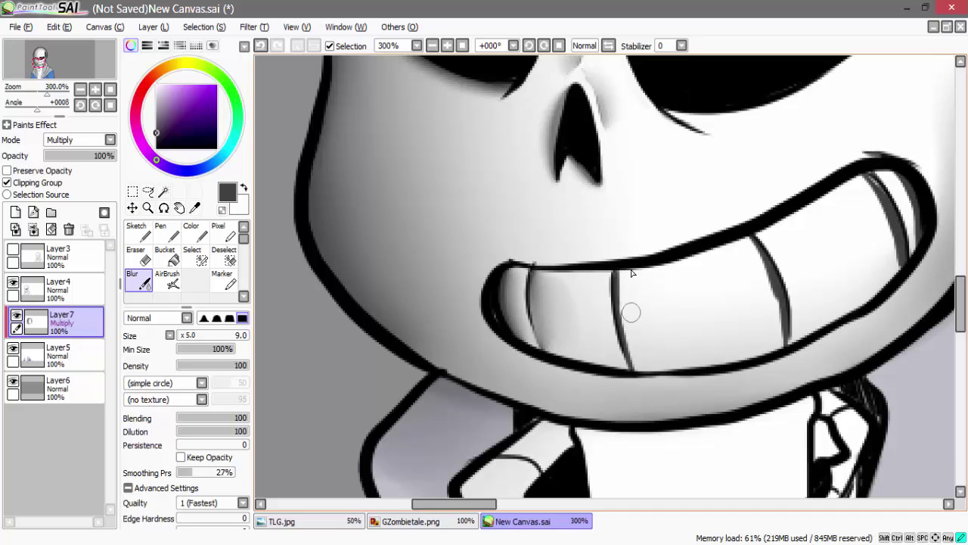
pyautogui.moveTo(632, 272); pyautogui.dragTo(638, 353)
pyautogui.moveTo(759, 256); pyautogui.dragTo(783, 341)
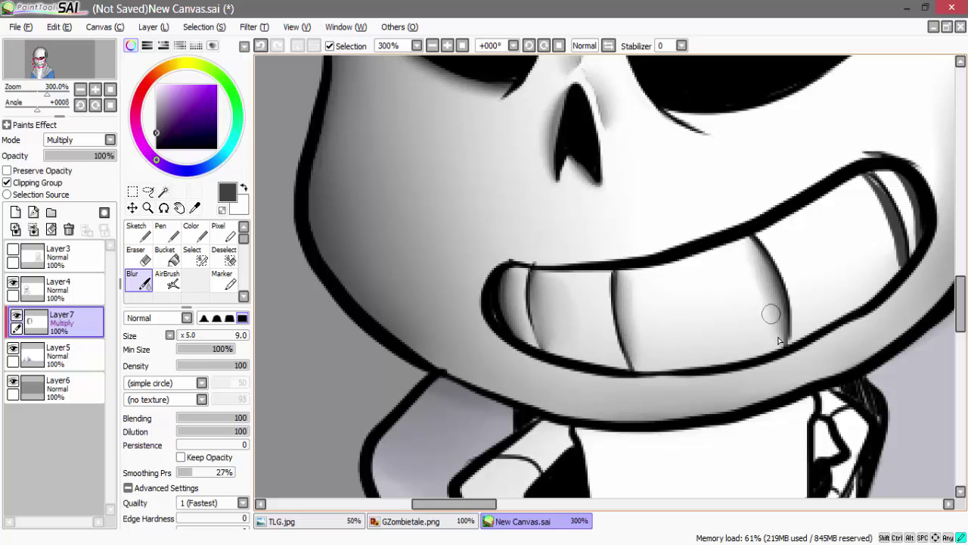
pyautogui.moveTo(870, 178); pyautogui.dragTo(897, 240)
pyautogui.hotkey('ctrl', 'z')
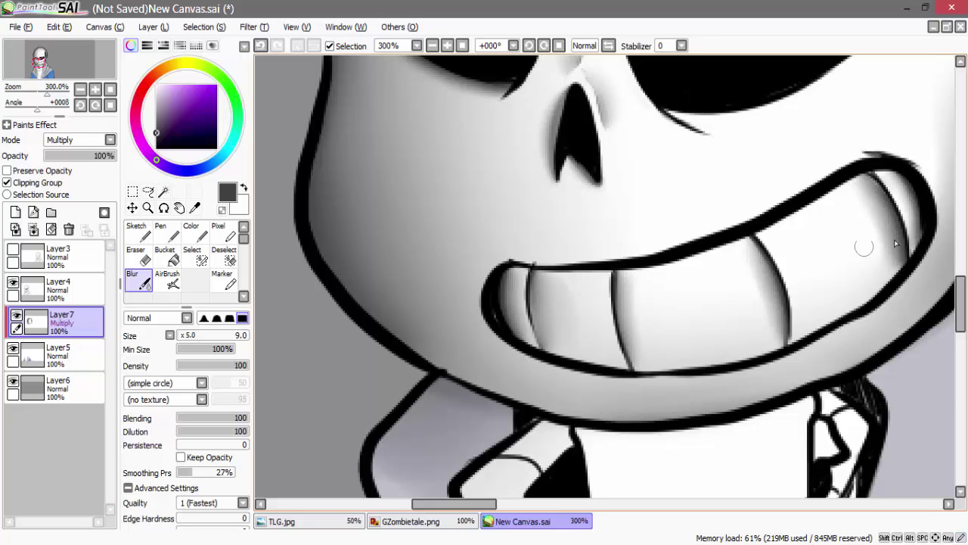
# Paint a dark grey shadow along the top of the teeth under the upper lip line and blend it with the Blur tool at size 16
pyautogui.scroll(-4, 773, 338)
pyautogui.scroll(3, 802, 341)
pyautogui.press('n')
pyautogui.moveTo(597, 274)
pyautogui.mouseDown()
pyautogui.moveTo(774, 249)
pyautogui.moveTo(843, 217)
pyautogui.mouseUp()
pyautogui.press('c')
pyautogui.moveTo(666, 280)
pyautogui.mouseDown()
pyautogui.moveTo(616, 275)
pyautogui.moveTo(664, 280)
pyautogui.moveTo(766, 251)
pyautogui.mouseUp()
pyautogui.press(']')
pyautogui.press(']')
pyautogui.press(']')
pyautogui.press(']')
pyautogui.moveTo(608, 280)
pyautogui.mouseDown()
pyautogui.moveTo(704, 281)
pyautogui.moveTo(842, 219)
pyautogui.mouseUp()
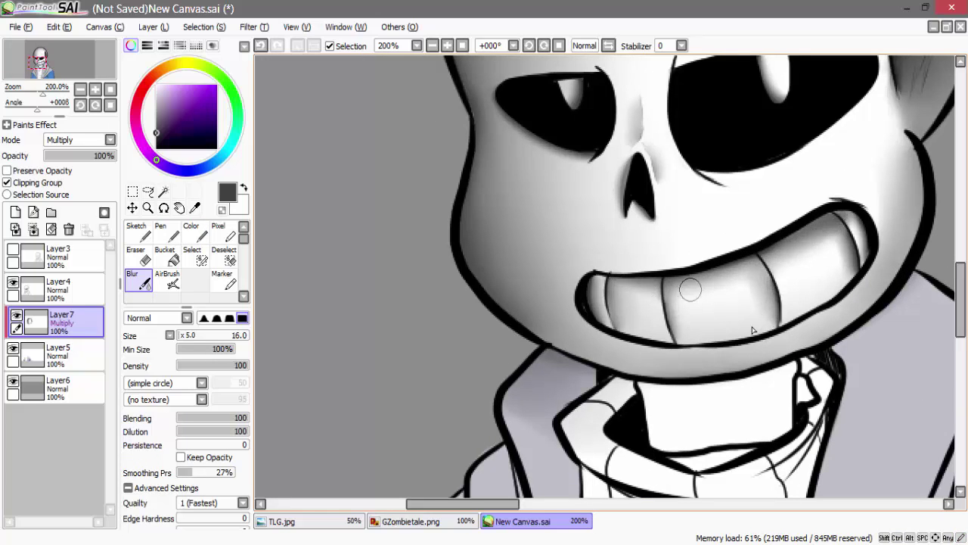
pyautogui.press('b')
pyautogui.press('b')
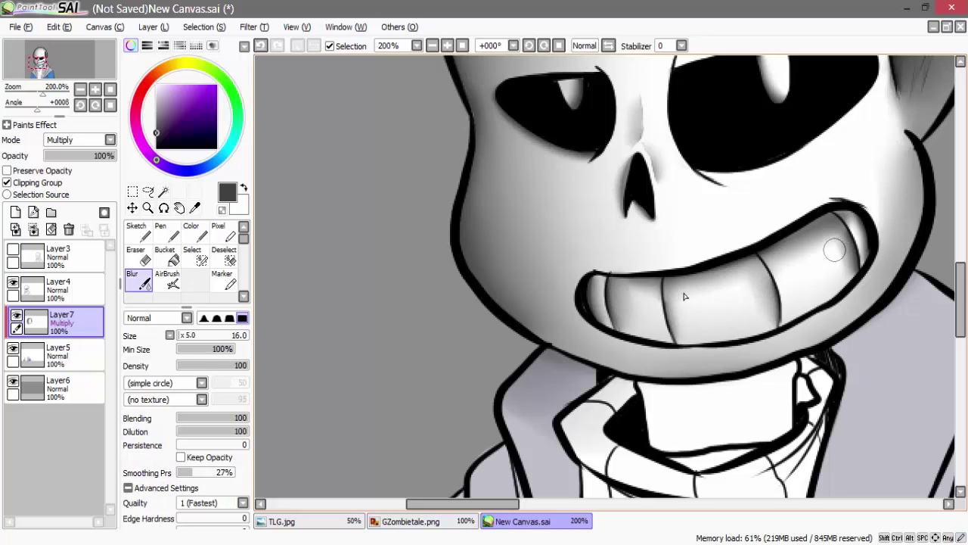
# Add a new layer above Layer7, enable Clipping Group for it and set its blending mode to Overlay
pyautogui.scroll(-4, 920, 326)
pyautogui.moveTo(547, 503); pyautogui.dragTo(637, 492)
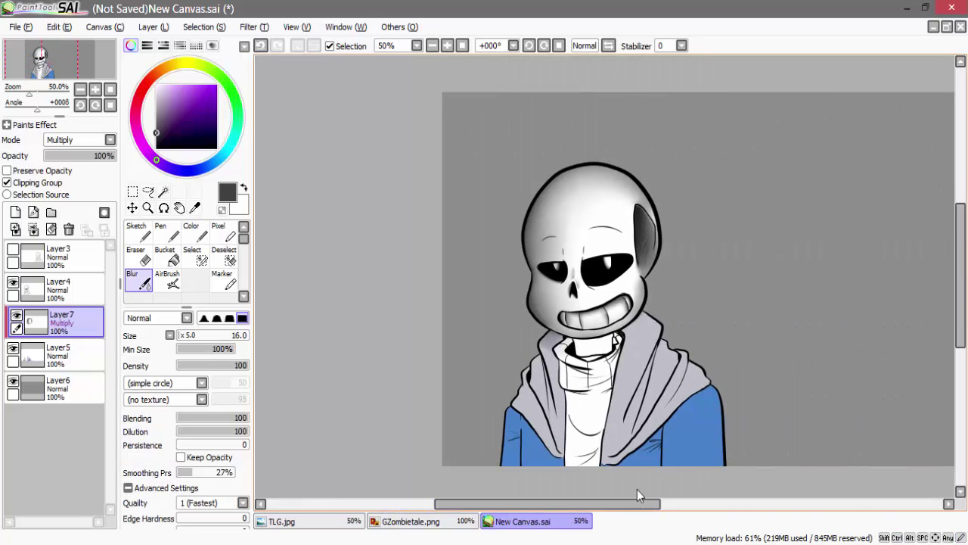
pyautogui.scroll(3, 638, 490)
pyautogui.press('e')
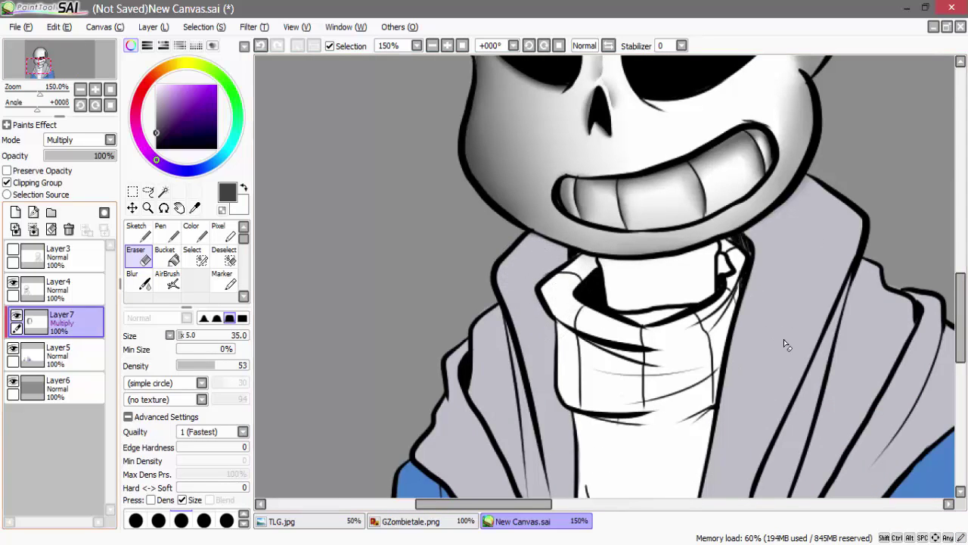
pyautogui.moveTo(960, 318); pyautogui.dragTo(960, 275)
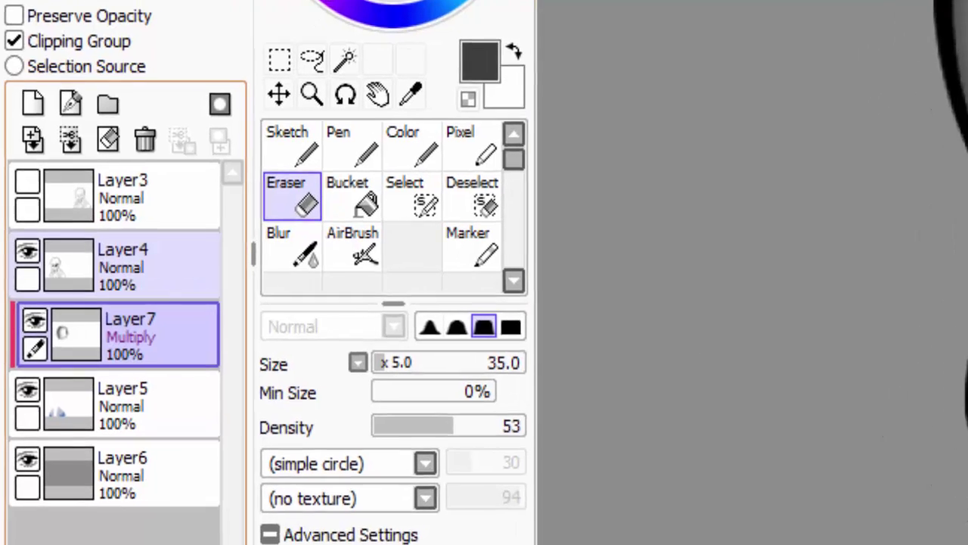
pyautogui.click(34, 99)
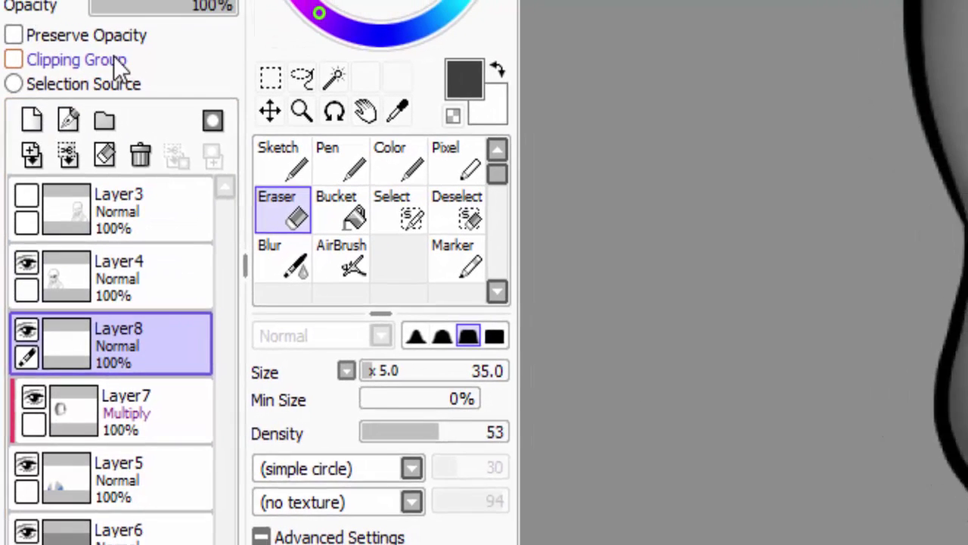
pyautogui.click(116, 65)
pyautogui.click(205, 19)
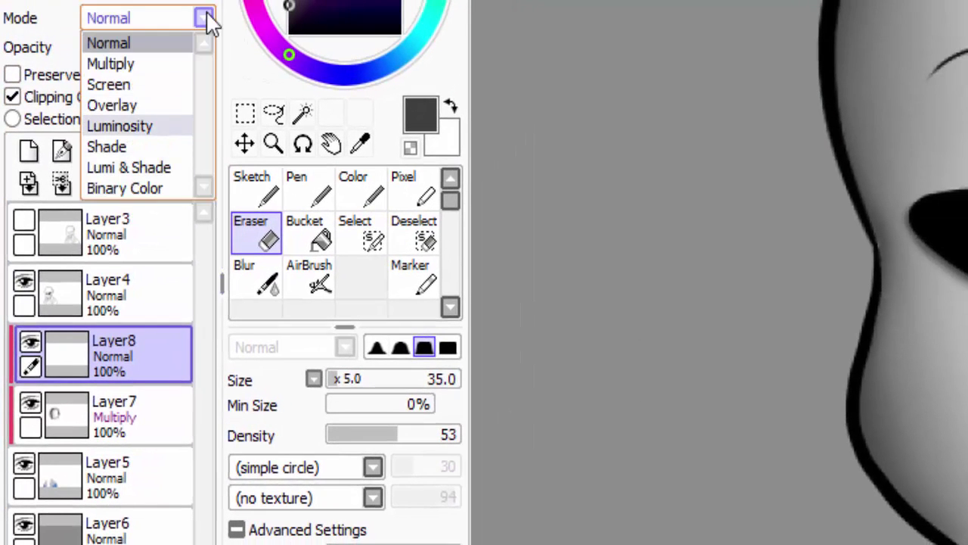
pyautogui.press('Up')
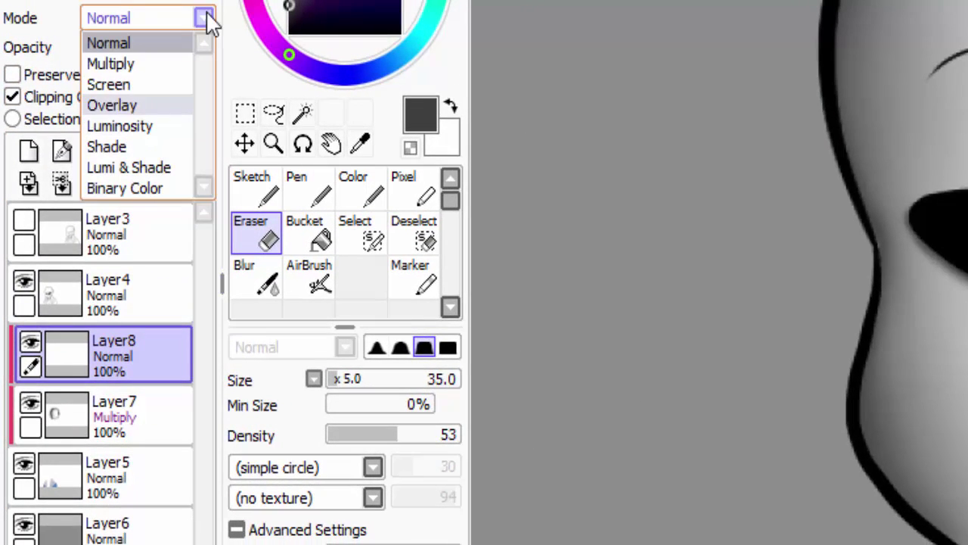
pyautogui.press('Return')
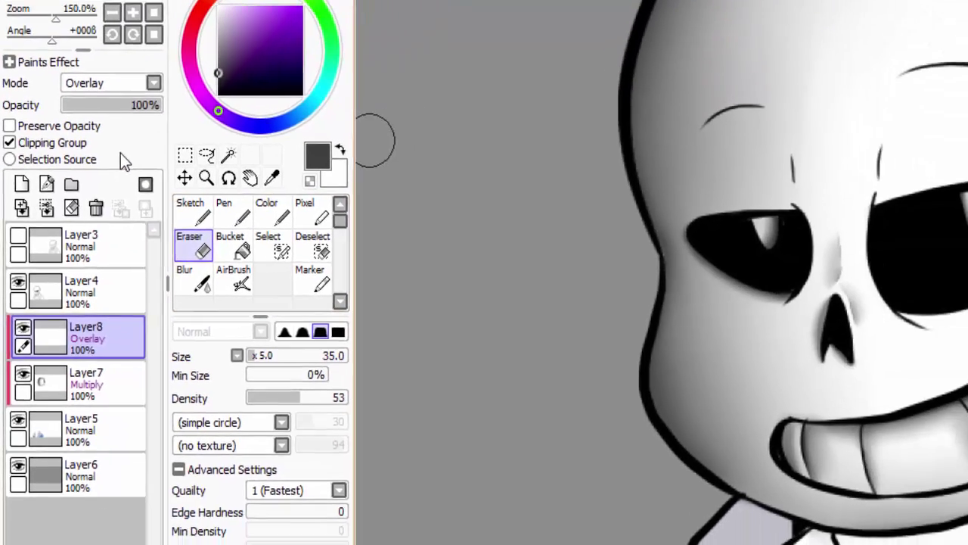
# Paint white highlights with the Color brush around the edge of the skull's side hollow and along the right cheek
pyautogui.press('x')
pyautogui.press('c')
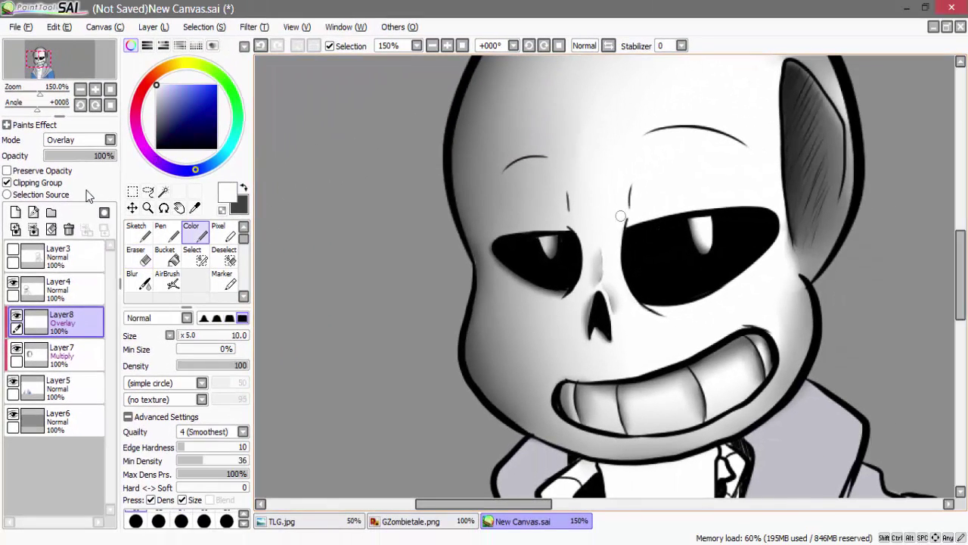
pyautogui.moveTo(962, 272); pyautogui.dragTo(962, 256)
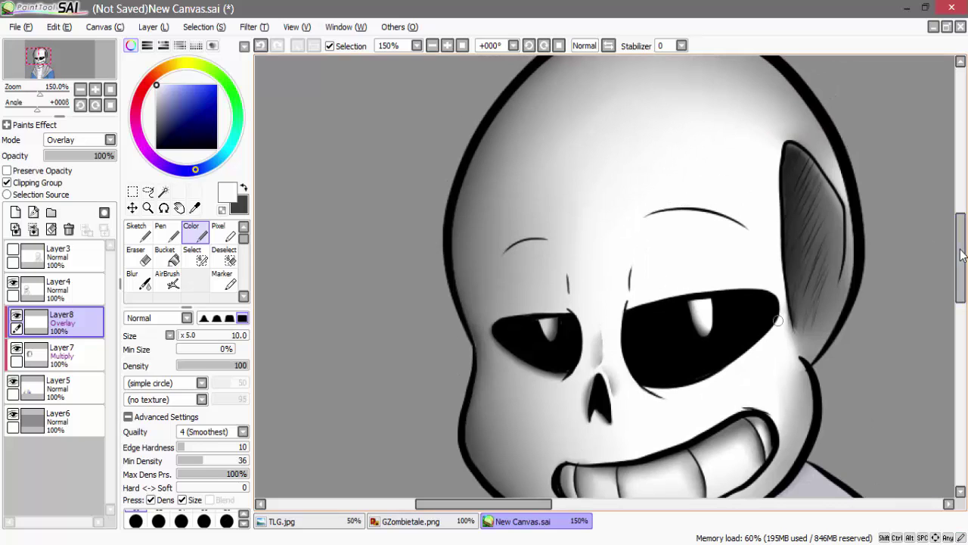
pyautogui.click(384, 522)
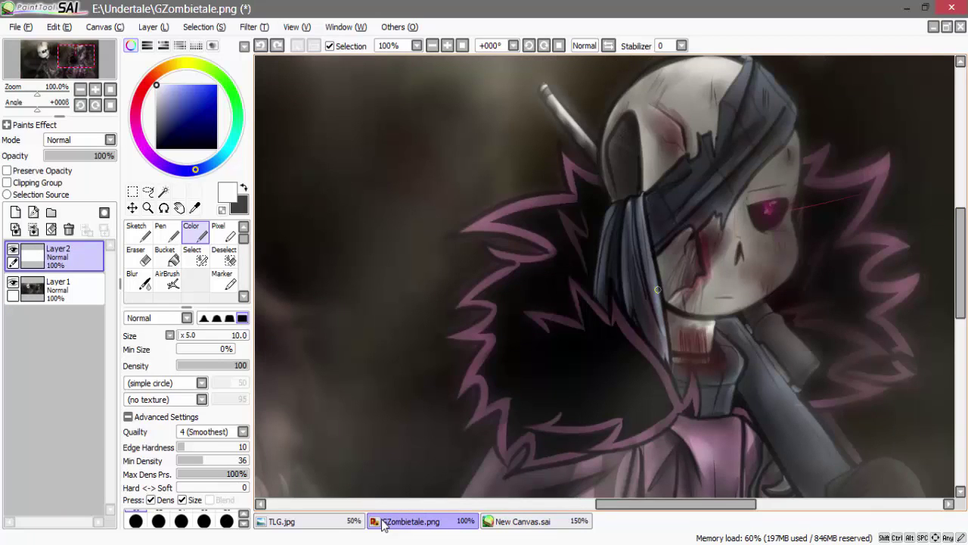
pyautogui.click(543, 523)
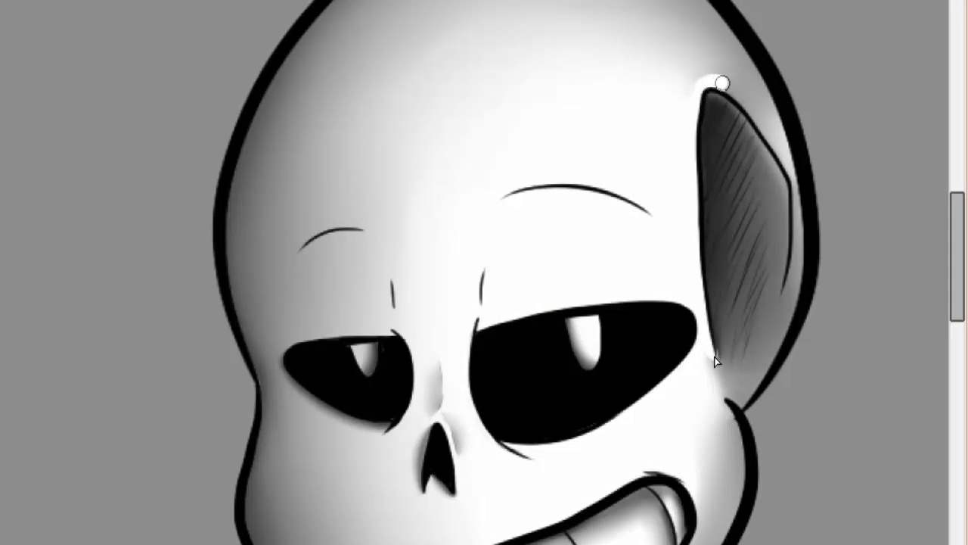
pyautogui.moveTo(745, 101); pyautogui.dragTo(771, 136)
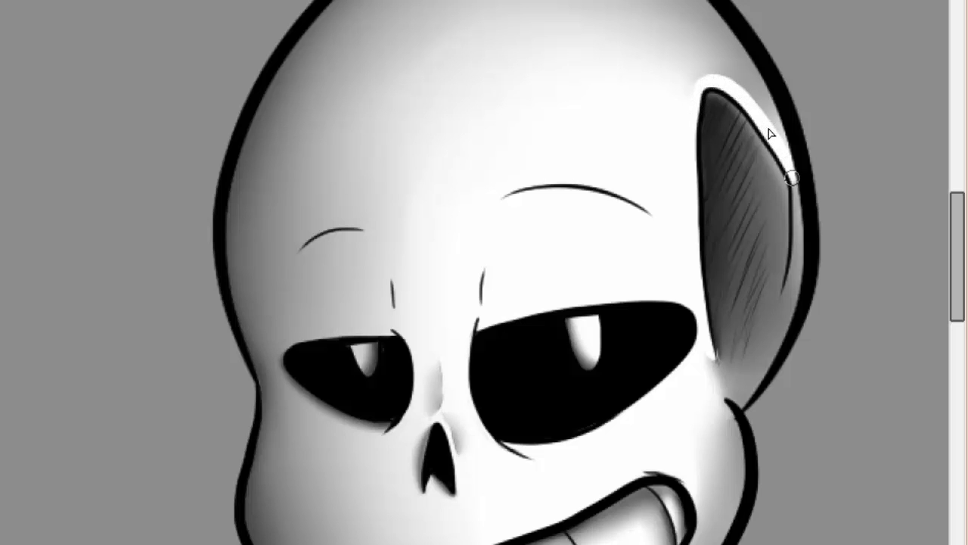
pyautogui.moveTo(796, 301); pyautogui.dragTo(758, 373)
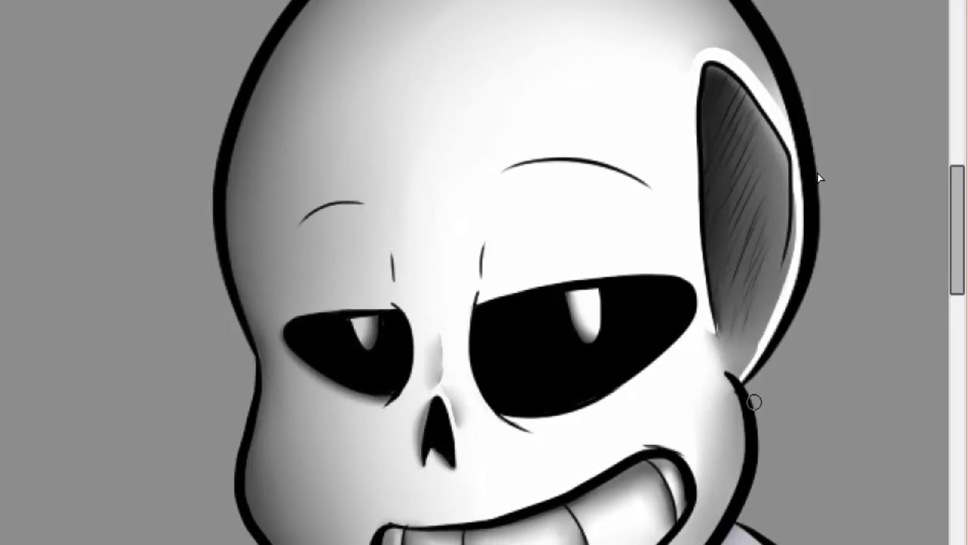
pyautogui.moveTo(728, 407)
pyautogui.mouseDown()
pyautogui.moveTo(741, 482)
pyautogui.moveTo(713, 486)
pyautogui.mouseUp()
# Blur the white highlights around the side hollow so they fade into the skull's grey shading
pyautogui.click(139, 282)
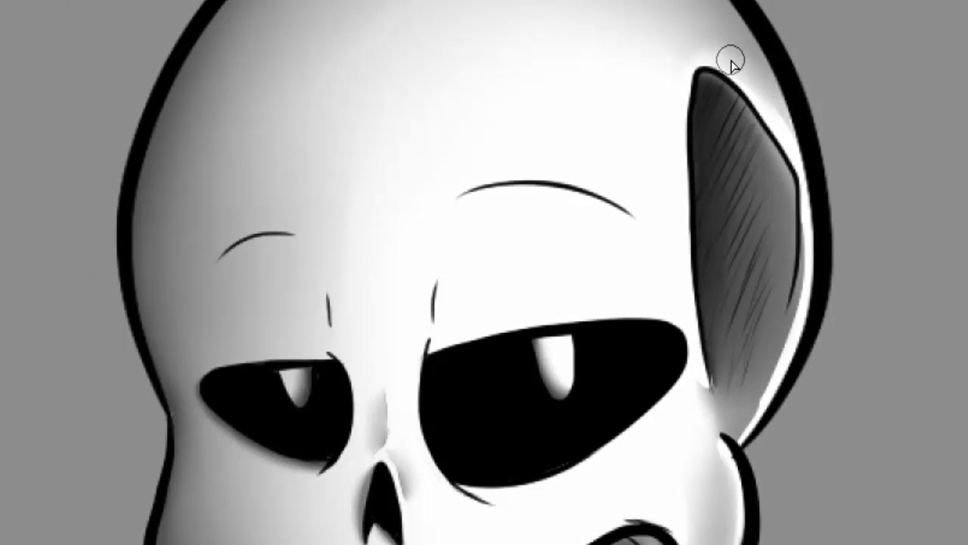
pyautogui.moveTo(822, 224); pyautogui.dragTo(766, 384)
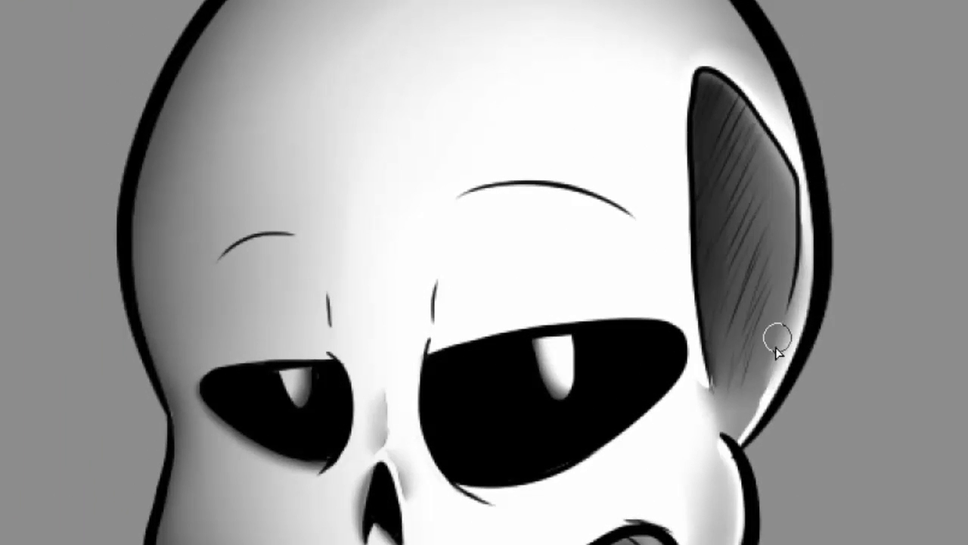
pyautogui.moveTo(778, 337)
pyautogui.mouseDown()
pyautogui.moveTo(745, 434)
pyautogui.moveTo(726, 452)
pyautogui.moveTo(787, 345)
pyautogui.mouseUp()
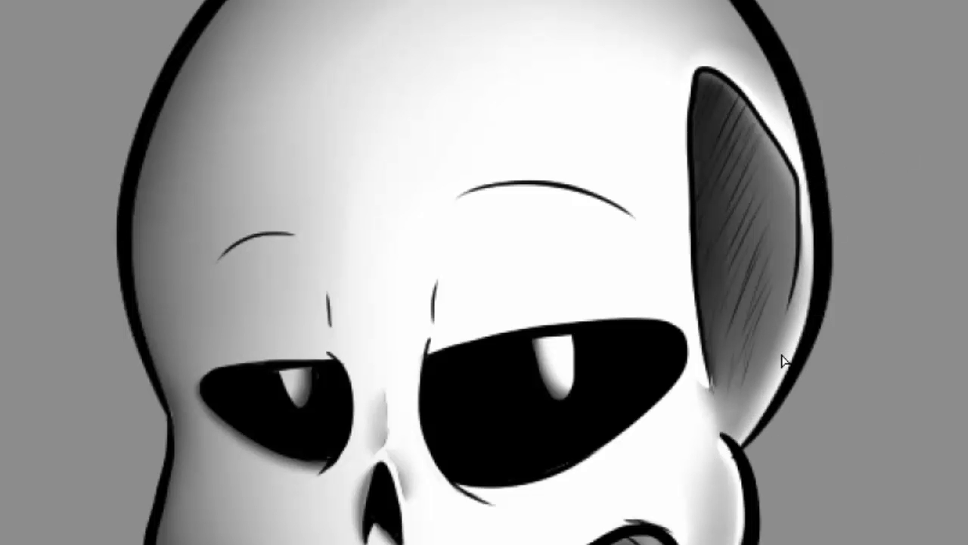
pyautogui.hotkey('ctrl', '-')
pyautogui.moveTo(967, 257); pyautogui.dragTo(966, 263)
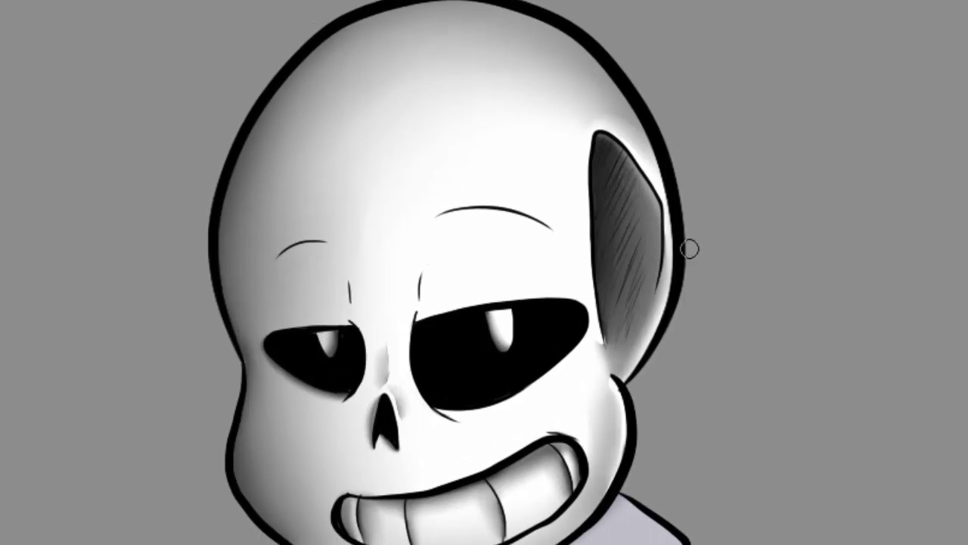
# Paint dark grey shadow strokes over the top and down the front of the side hollow, just outside its white rim
pyautogui.hotkey('ctrl', '+')
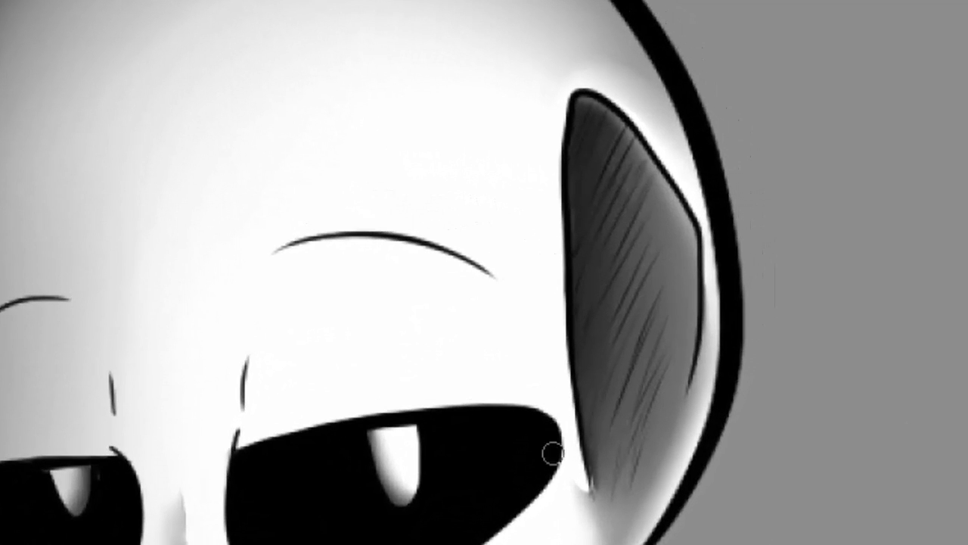
pyautogui.moveTo(586, 498)
pyautogui.mouseDown()
pyautogui.moveTo(540, 332)
pyautogui.moveTo(535, 242)
pyautogui.mouseUp()
pyautogui.moveTo(537, 297)
pyautogui.mouseDown()
pyautogui.moveTo(545, 129)
pyautogui.moveTo(562, 73)
pyautogui.moveTo(580, 57)
pyautogui.moveTo(619, 66)
pyautogui.moveTo(577, 65)
pyautogui.moveTo(519, 224)
pyautogui.mouseUp()
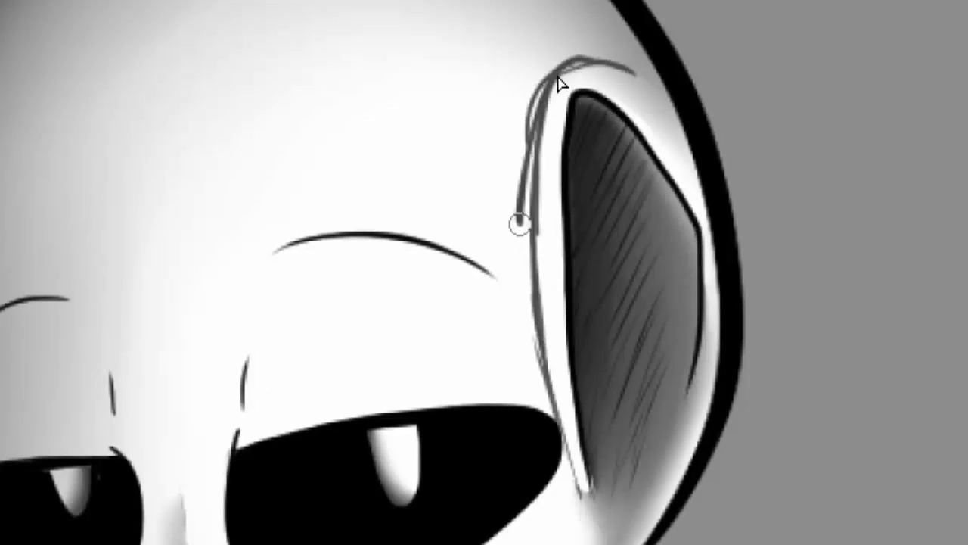
pyautogui.moveTo(539, 92); pyautogui.dragTo(523, 276)
pyautogui.moveTo(534, 124); pyautogui.dragTo(543, 349)
# Blend the dark strokes outward into a soft shadow on the forehead, keeping the hollow's white rim clean
pyautogui.press('e')
pyautogui.moveTo(503, 257)
pyautogui.mouseDown()
pyautogui.moveTo(501, 227)
pyautogui.moveTo(519, 327)
pyautogui.moveTo(509, 271)
pyautogui.moveTo(524, 112)
pyautogui.mouseUp()
pyautogui.moveTo(550, 74)
pyautogui.mouseDown()
pyautogui.moveTo(605, 39)
pyautogui.moveTo(486, 195)
pyautogui.moveTo(527, 151)
pyautogui.moveTo(548, 374)
pyautogui.moveTo(530, 340)
pyautogui.moveTo(579, 492)
pyautogui.mouseUp()
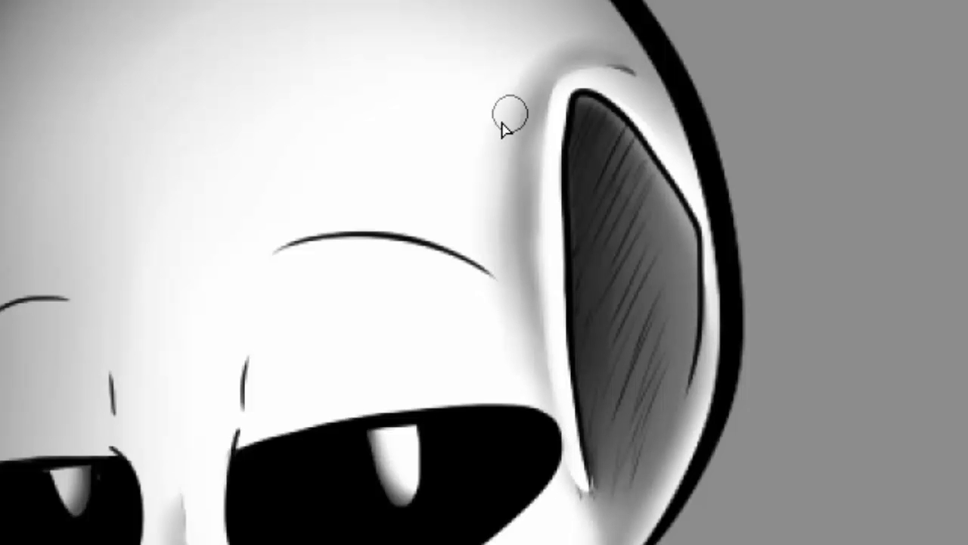
pyautogui.moveTo(504, 125); pyautogui.dragTo(653, 82)
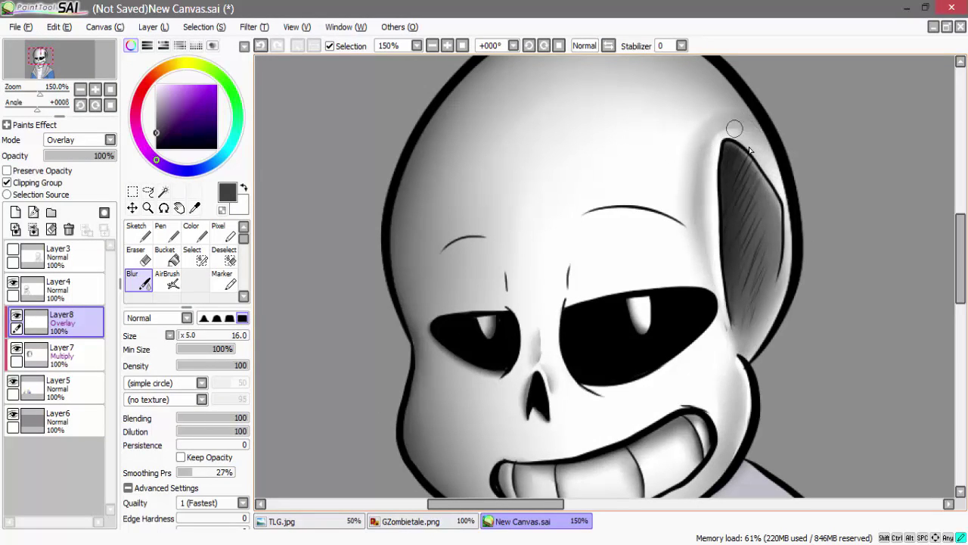
# Smooth the shading around the side hollow on Layer7 with the Blur tool, enlarging the brush to size 30 for the wide shadow
pyautogui.click(78, 348)
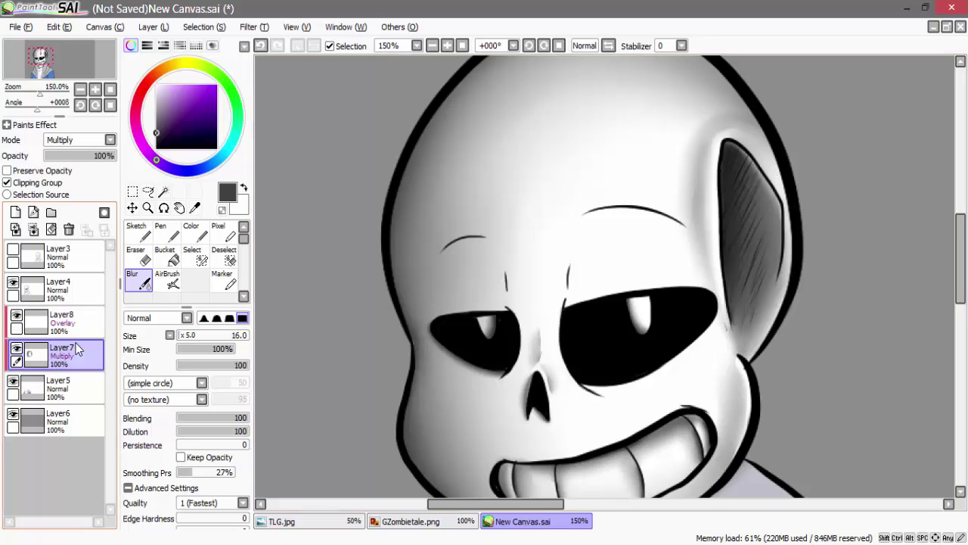
pyautogui.press('n')
pyautogui.moveTo(739, 160); pyautogui.dragTo(754, 169)
pyautogui.press('c')
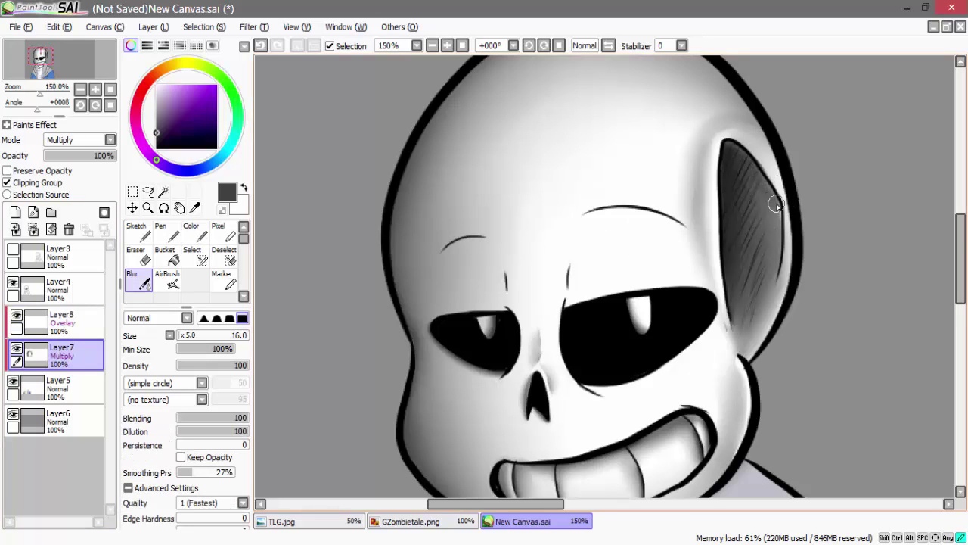
pyautogui.click(60, 333)
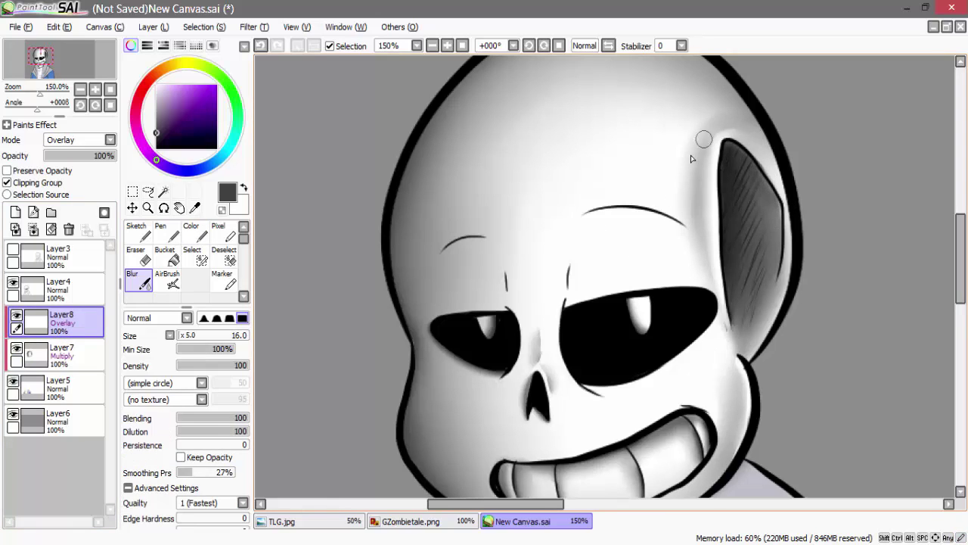
pyautogui.click(83, 355)
pyautogui.moveTo(694, 144); pyautogui.dragTo(684, 268)
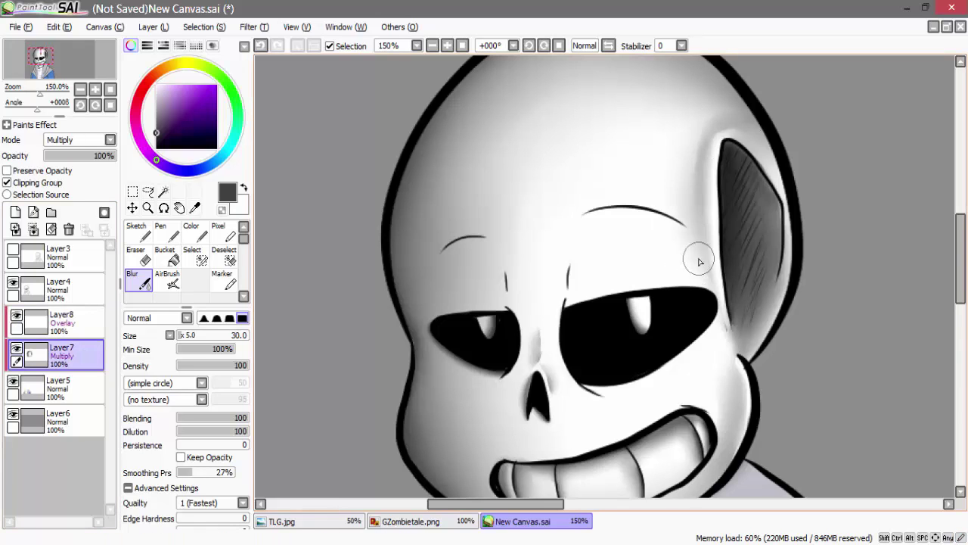
pyautogui.press('pageup')
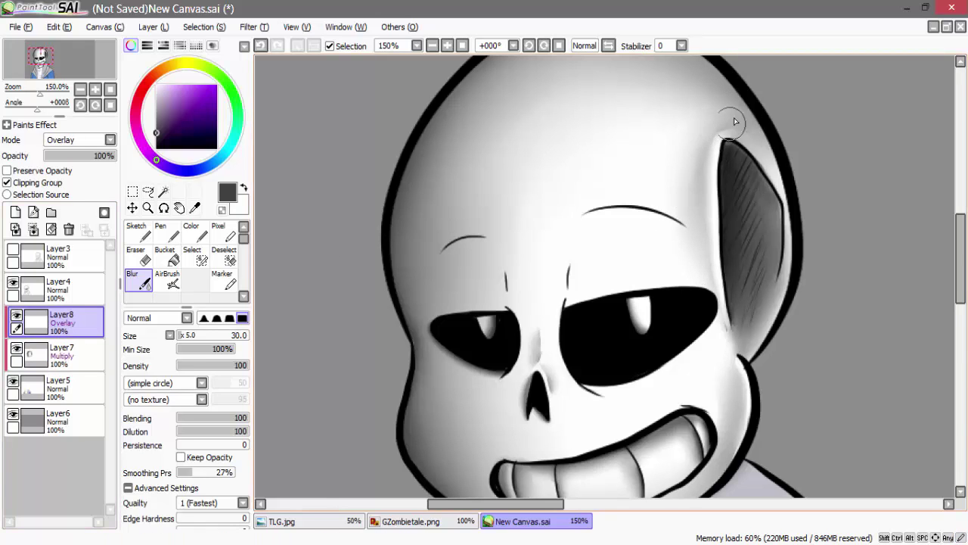
pyautogui.press('pagedown')
pyautogui.moveTo(733, 123); pyautogui.dragTo(774, 179)
pyautogui.press('pageup')
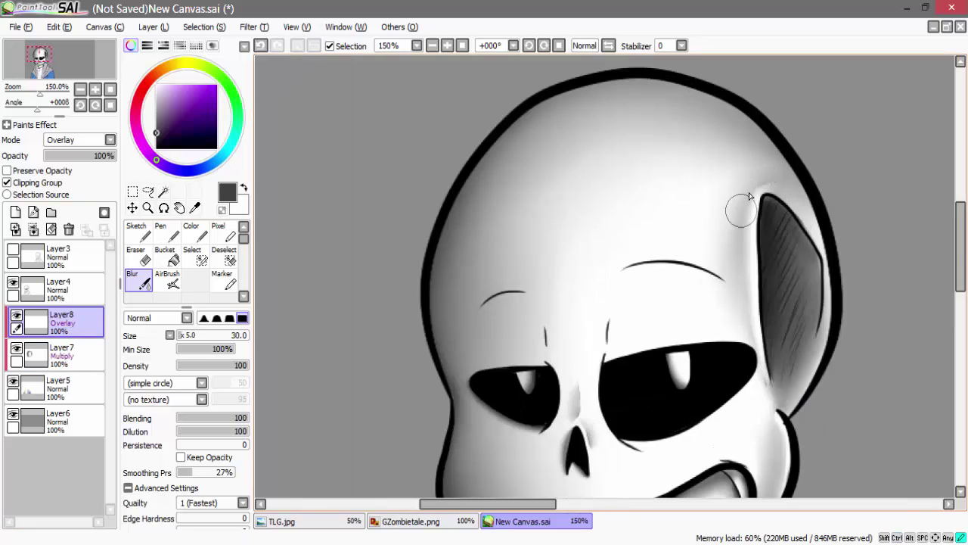
# Paint white rim highlights with the size 10 Color brush along the skull's front edge, over the forehead and under the jaw on Layer8
pyautogui.press('pagedown')
pyautogui.press('pagedown')
pyautogui.press('c')
pyautogui.press('x')
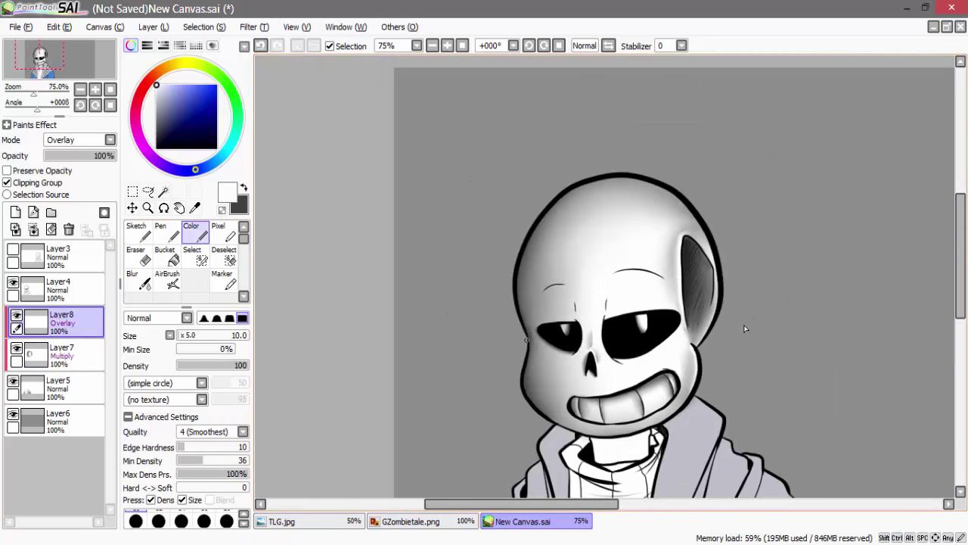
pyautogui.moveTo(528, 334); pyautogui.dragTo(607, 177)
pyautogui.hotkey('ctrl', 'z')
pyautogui.moveTo(527, 334); pyautogui.dragTo(622, 178)
pyautogui.moveTo(528, 348)
pyautogui.mouseDown()
pyautogui.moveTo(524, 369)
pyautogui.moveTo(574, 430)
pyautogui.moveTo(637, 437)
pyautogui.mouseUp()
pyautogui.hotkey('ctrl', 'z')
pyautogui.hotkey('ctrl', '+')
pyautogui.scroll(1, 649, 435)
pyautogui.press('e')
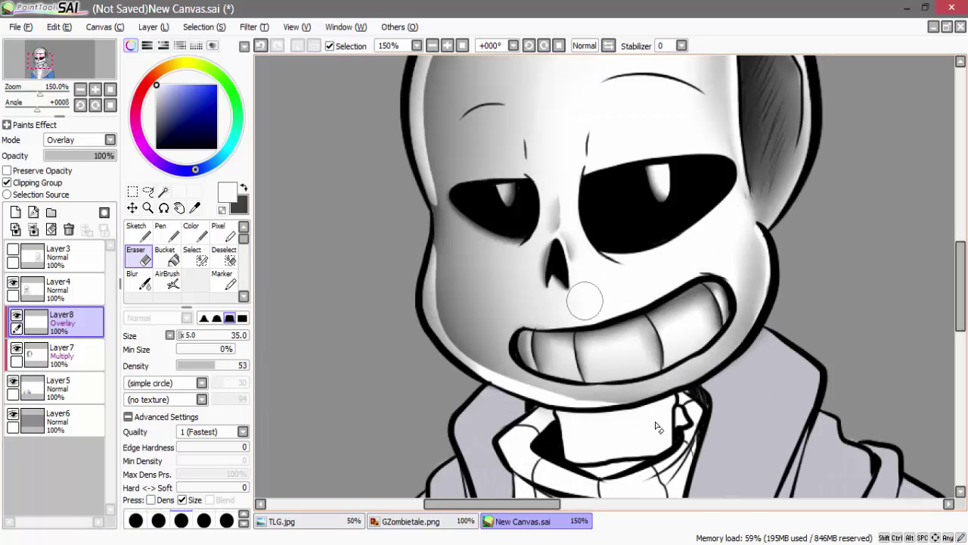
# Blur the white rim highlights along the jaw and forehead into the skull's grey shading
pyautogui.press('b')
pyautogui.moveTo(465, 336)
pyautogui.mouseDown()
pyautogui.moveTo(442, 267)
pyautogui.moveTo(606, 397)
pyautogui.mouseUp()
pyautogui.moveTo(959, 300); pyautogui.dragTo(958, 278)
pyautogui.moveTo(439, 296); pyautogui.dragTo(427, 223)
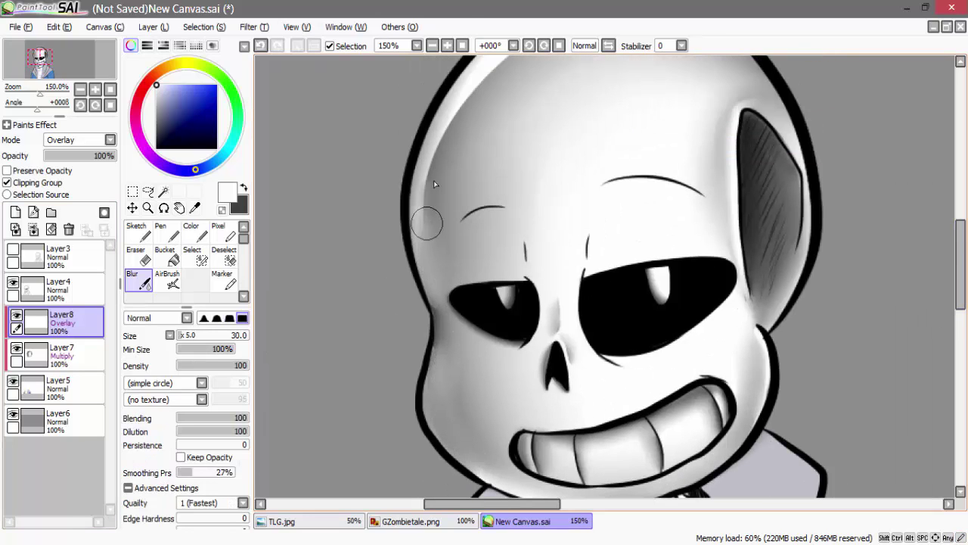
pyautogui.scroll(-1, 902, 227)
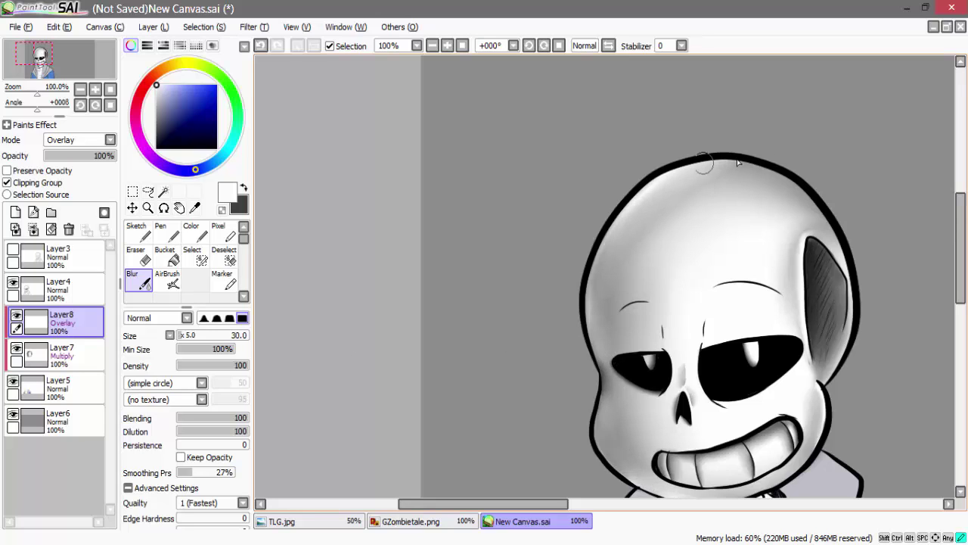
pyautogui.moveTo(617, 227); pyautogui.dragTo(677, 170)
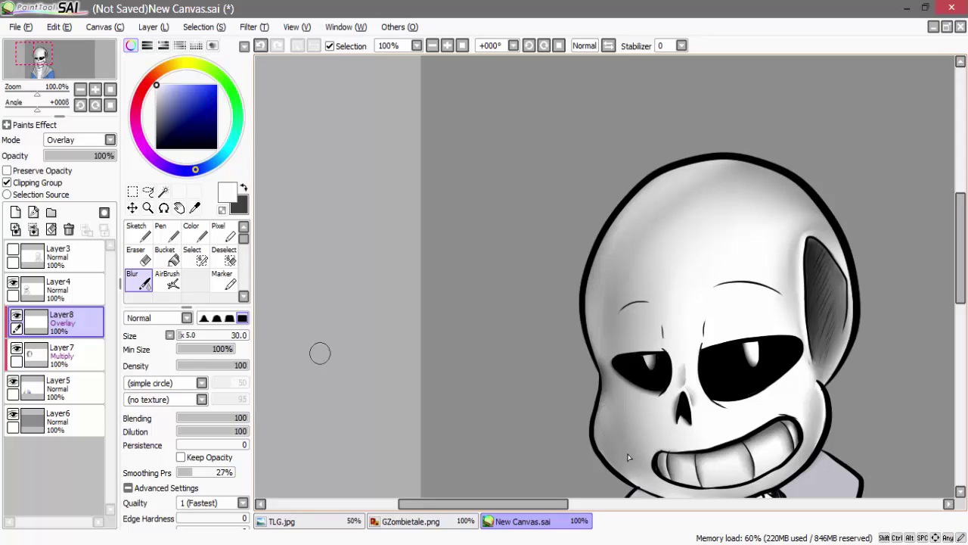
# Soften the remaining highlight along the lower cheek and chin on Layer8 with the Eraser and Blur tools
pyautogui.press('e')
pyautogui.scroll(-3, 628, 403)
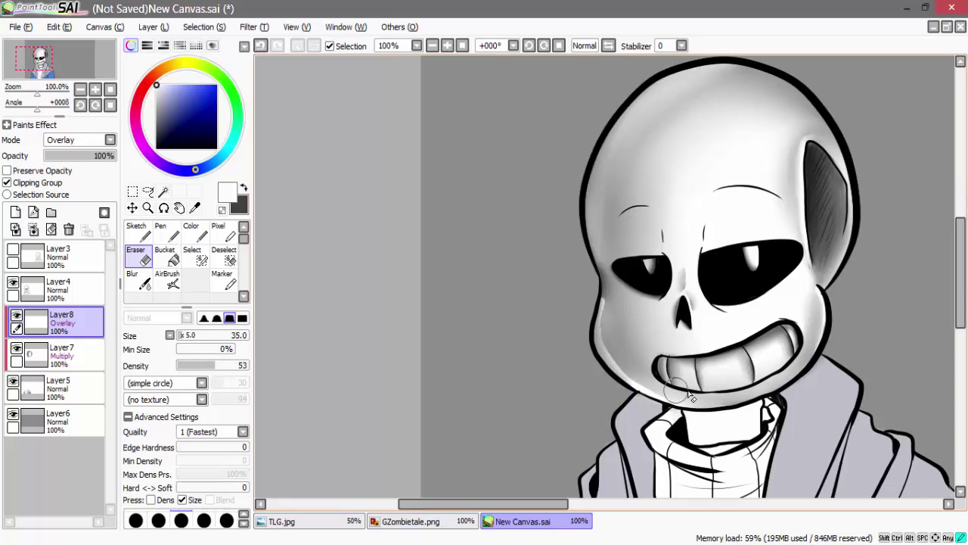
pyautogui.press('b')
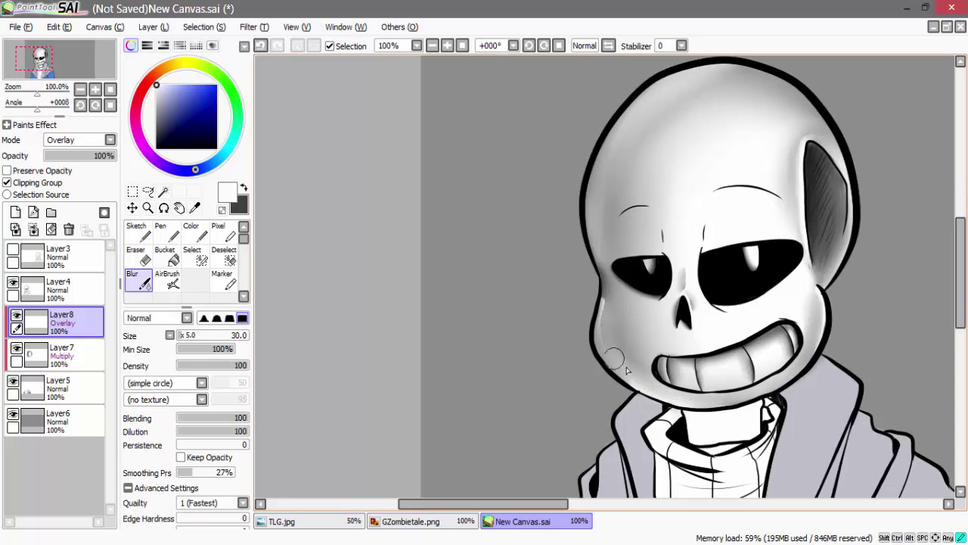
pyautogui.click(81, 355)
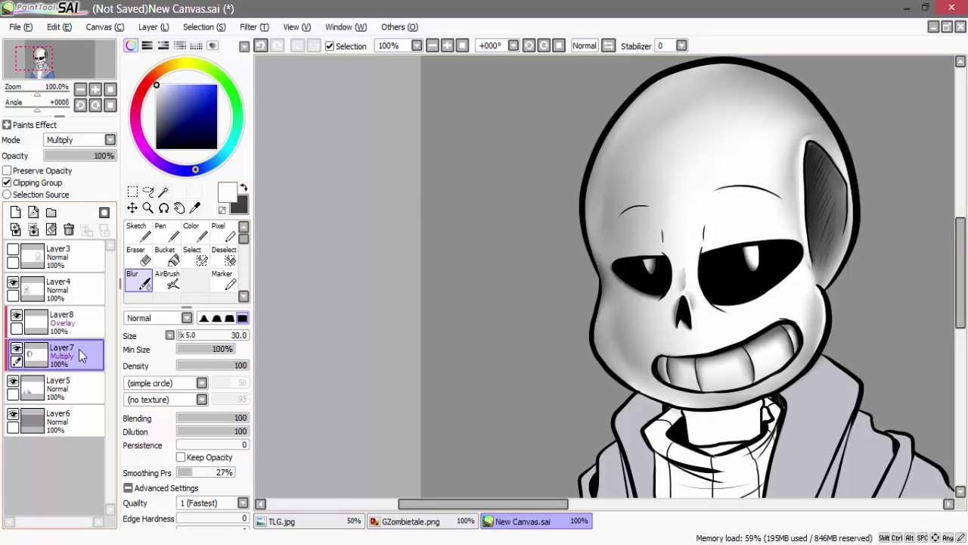
pyautogui.click(92, 321)
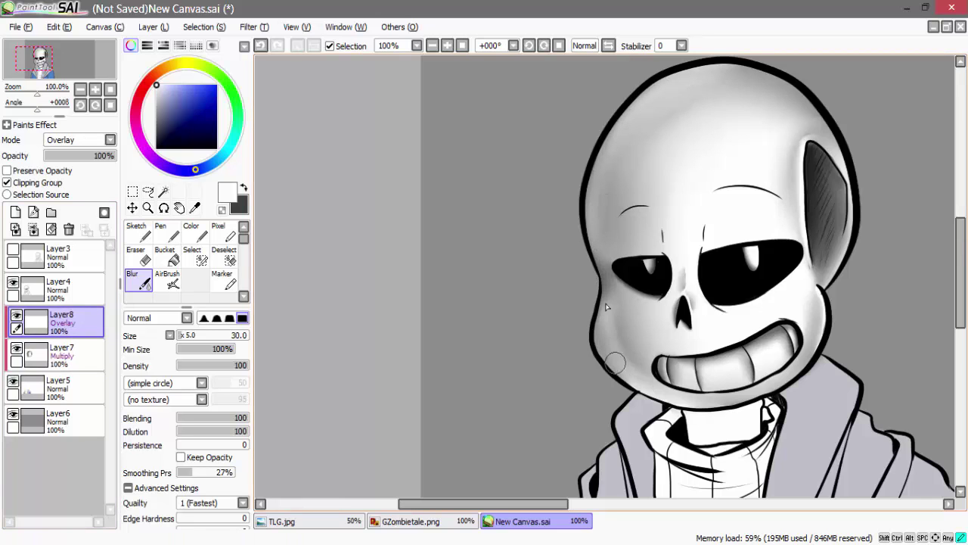
pyautogui.scroll(-2, 601, 321)
pyautogui.scroll(2, 600, 321)
# Paint dark grey shadow strokes along the edge of the cheek and jaw on Layer7
pyautogui.click(80, 364)
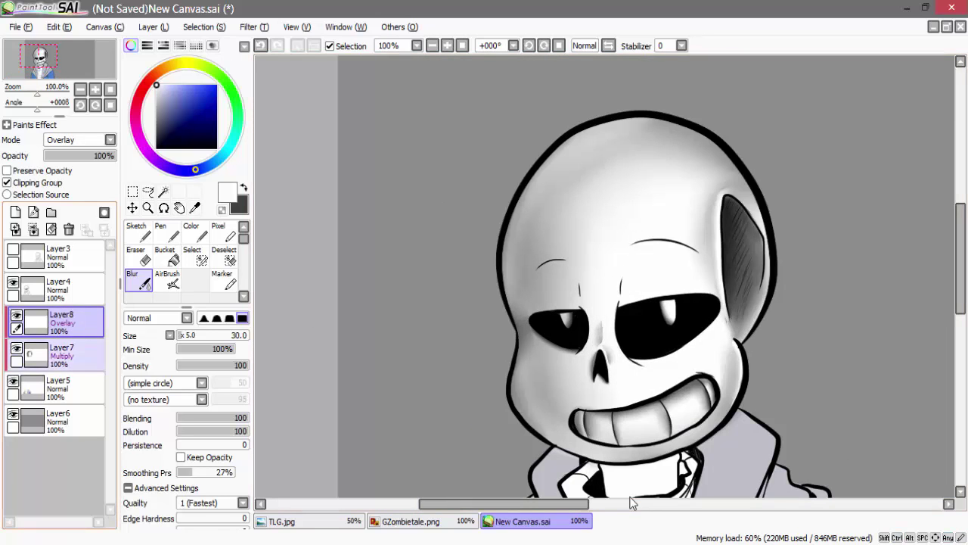
pyautogui.press('n')
pyautogui.press('x')
pyautogui.moveTo(522, 358)
pyautogui.mouseDown()
pyautogui.moveTo(529, 410)
pyautogui.moveTo(575, 450)
pyautogui.mouseUp()
pyautogui.moveTo(520, 341)
pyautogui.mouseDown()
pyautogui.moveTo(519, 227)
pyautogui.moveTo(614, 127)
pyautogui.moveTo(567, 162)
pyautogui.moveTo(524, 285)
pyautogui.mouseUp()
# Blend the new dark strokes along the temple, cheek and jaw into soft shading on Layer7
pyautogui.press('c')
pyautogui.press(']')
pyautogui.press(']')
pyautogui.press(']')
pyautogui.press(']')
pyautogui.moveTo(556, 168)
pyautogui.mouseDown()
pyautogui.moveTo(530, 277)
pyautogui.moveTo(585, 435)
pyautogui.mouseUp()
pyautogui.moveTo(537, 361)
pyautogui.mouseDown()
pyautogui.moveTo(545, 422)
pyautogui.moveTo(525, 340)
pyautogui.moveTo(600, 455)
pyautogui.mouseUp()
pyautogui.press('[')
pyautogui.press('[')
pyautogui.press('[')
pyautogui.press('[')
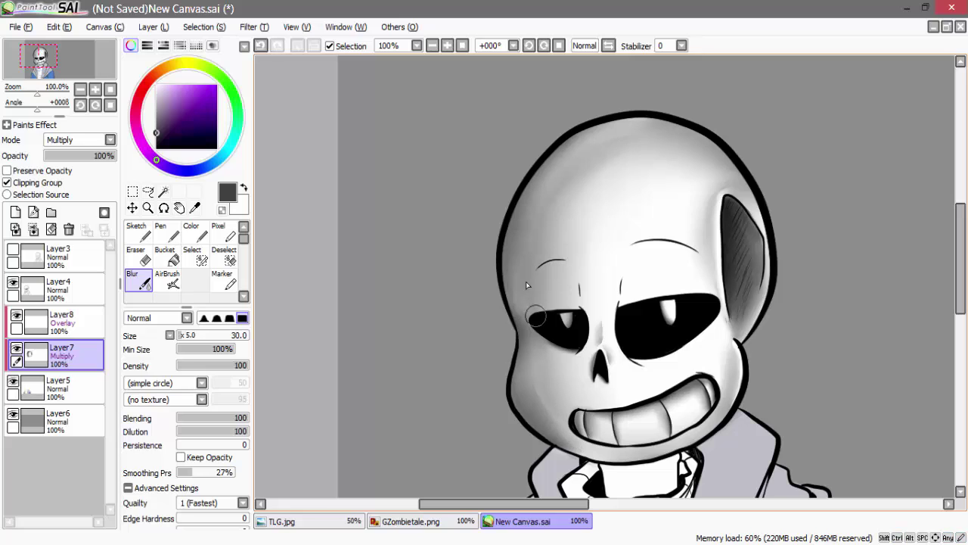
pyautogui.moveTo(531, 346); pyautogui.dragTo(678, 443)
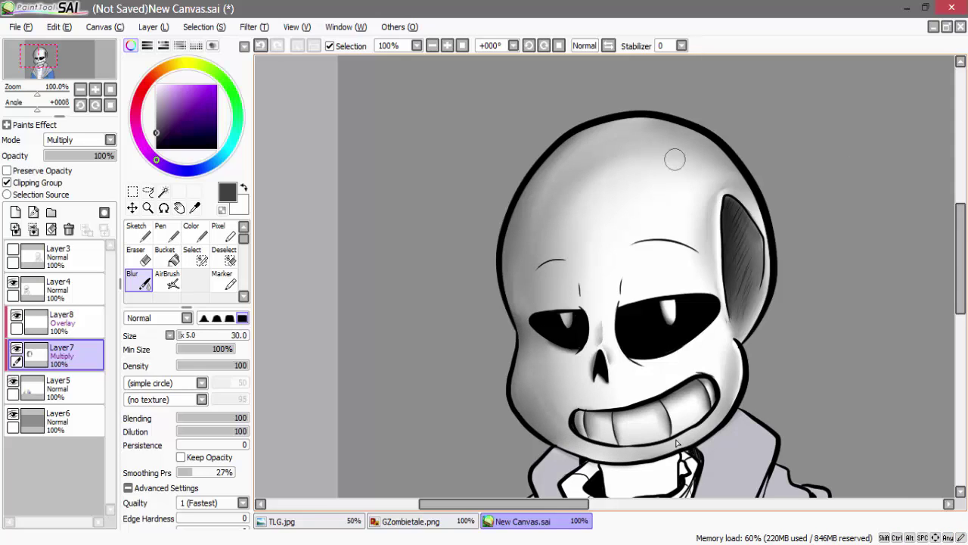
# Switch to the GZombietale.png painting and examine how its characters are shaded
pyautogui.scroll(-2, 713, 155)
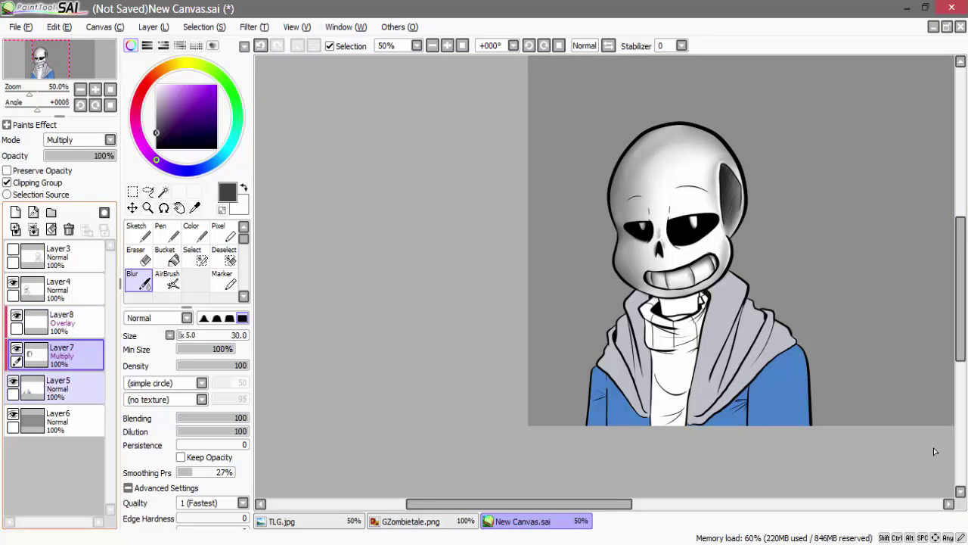
pyautogui.click(83, 379)
pyautogui.click(80, 356)
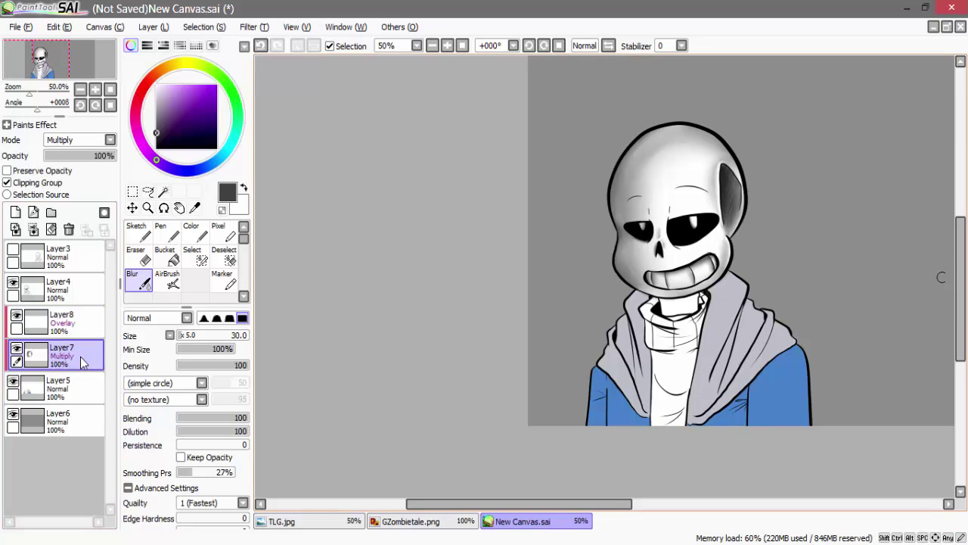
pyautogui.moveTo(964, 287); pyautogui.dragTo(963, 283)
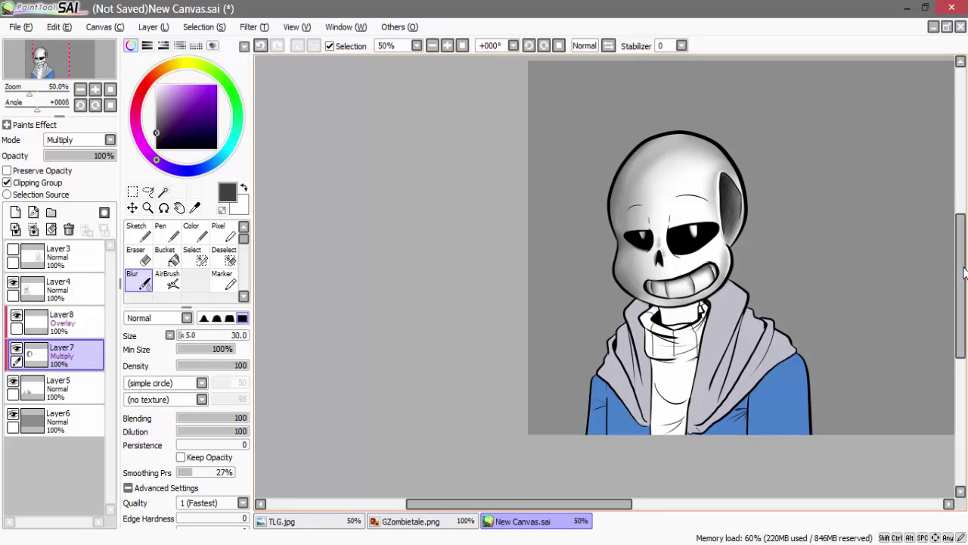
pyautogui.moveTo(626, 505); pyautogui.dragTo(666, 505)
pyautogui.hotkey('ctrl', '+')
pyautogui.hotkey('ctrl', '+')
pyautogui.click(425, 522)
pyautogui.hotkey('ctrl', '-')
pyautogui.hotkey('ctrl', '-')
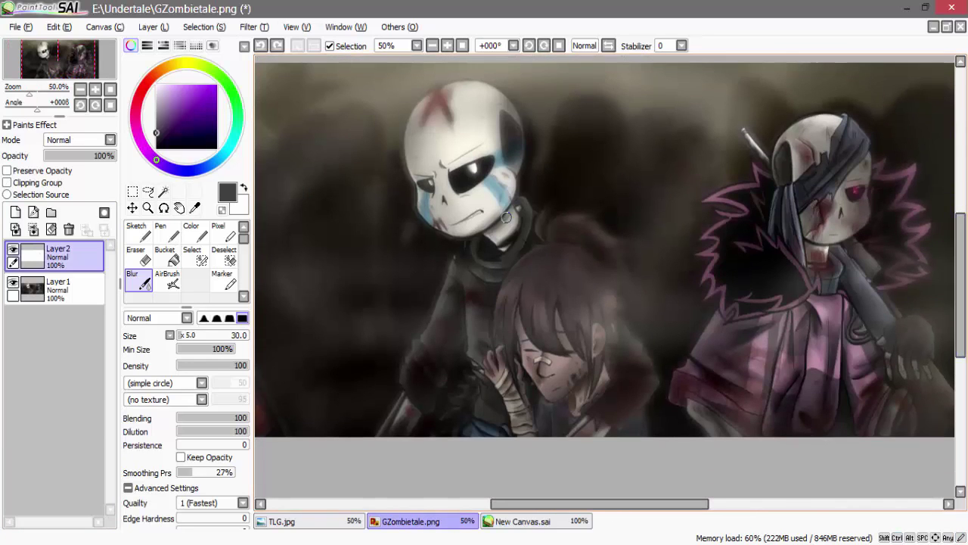
# Return to New Canvas.sai and paint dark grey fold shadows on both sides of the hood with the size 25 Color brush
pyautogui.click(539, 522)
pyautogui.click(197, 235)
pyautogui.moveTo(633, 407)
pyautogui.mouseDown()
pyautogui.moveTo(689, 280)
pyautogui.moveTo(653, 404)
pyautogui.mouseUp()
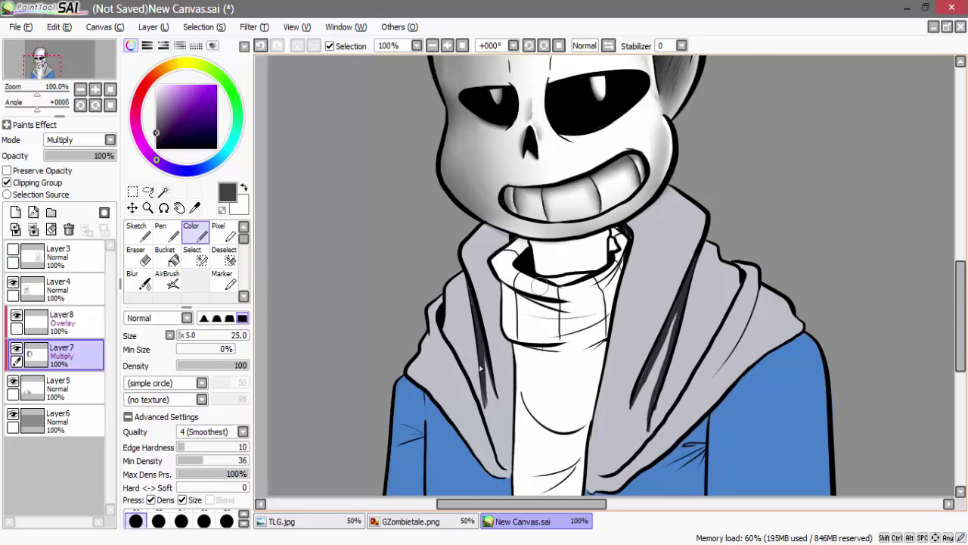
# Paint dark grey shadows along the turtleneck collar's folds and under its lower edge
pyautogui.scroll(2, 545, 303)
pyautogui.moveTo(565, 303)
pyautogui.mouseDown()
pyautogui.moveTo(575, 315)
pyautogui.moveTo(519, 294)
pyautogui.mouseUp()
pyautogui.moveTo(641, 265)
pyautogui.mouseDown()
pyautogui.moveTo(689, 235)
pyautogui.moveTo(650, 284)
pyautogui.mouseUp()
pyautogui.press('e')
pyautogui.press('e')
pyautogui.moveTo(515, 327)
pyautogui.mouseDown()
pyautogui.moveTo(605, 338)
pyautogui.moveTo(586, 335)
pyautogui.moveTo(650, 325)
pyautogui.moveTo(569, 367)
pyautogui.moveTo(640, 354)
pyautogui.mouseUp()
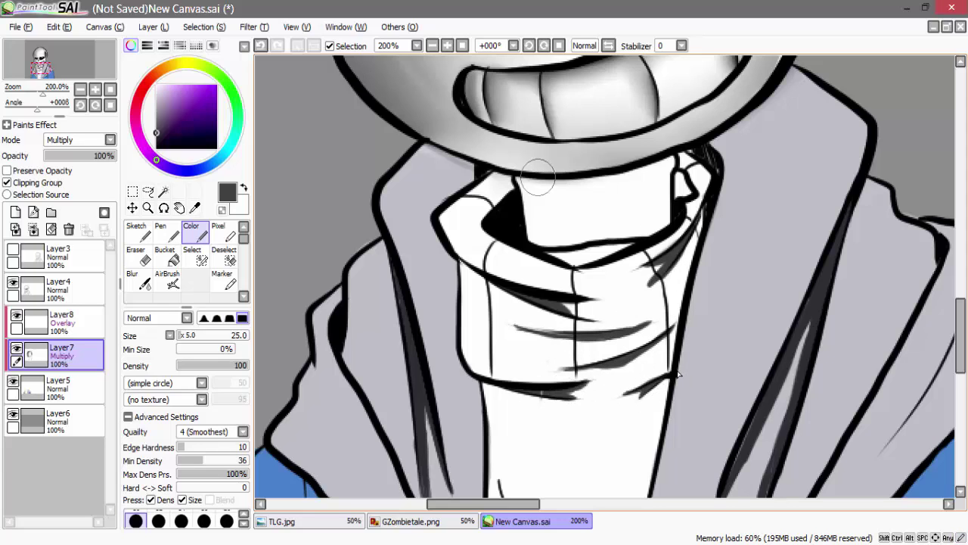
# Shade the neck under the jaw and along its side, and the inside of the turtleneck collar, in dark grey
pyautogui.moveTo(571, 184); pyautogui.dragTo(538, 188)
pyautogui.hotkey('ctrl', 'z')
pyautogui.moveTo(605, 183)
pyautogui.mouseDown()
pyautogui.moveTo(531, 182)
pyautogui.moveTo(668, 190)
pyautogui.moveTo(667, 218)
pyautogui.mouseUp()
pyautogui.moveTo(683, 175)
pyautogui.mouseDown()
pyautogui.moveTo(702, 163)
pyautogui.moveTo(702, 216)
pyautogui.mouseUp()
pyautogui.moveTo(502, 190)
pyautogui.mouseDown()
pyautogui.moveTo(480, 226)
pyautogui.moveTo(589, 271)
pyautogui.moveTo(618, 250)
pyautogui.mouseUp()
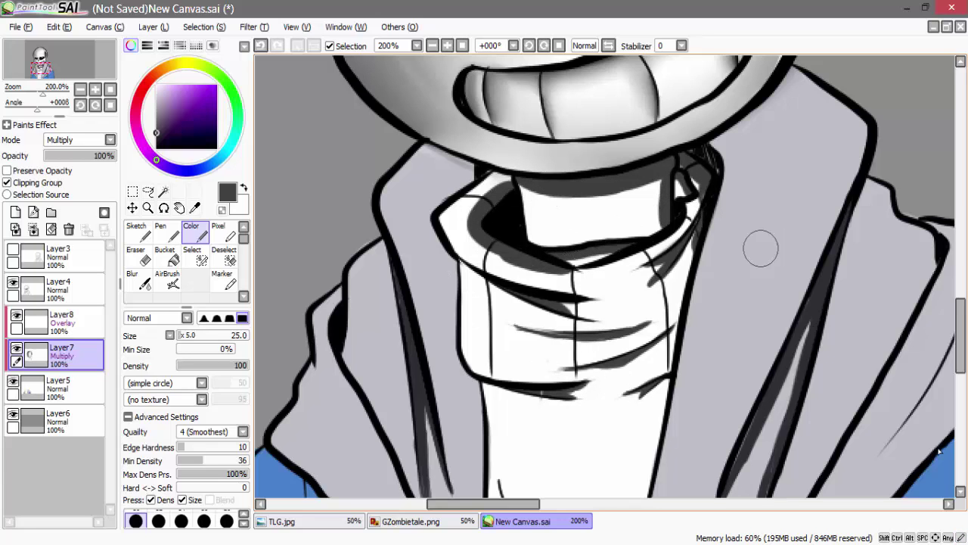
# Paint dark grey shadows inside the hood's left side, from beneath the jaw down the shirt edge, and in its outer fold
pyautogui.scroll(-1, 598, 378)
pyautogui.moveTo(715, 413); pyautogui.dragTo(965, 346)
pyautogui.moveTo(654, 228); pyautogui.dragTo(650, 243)
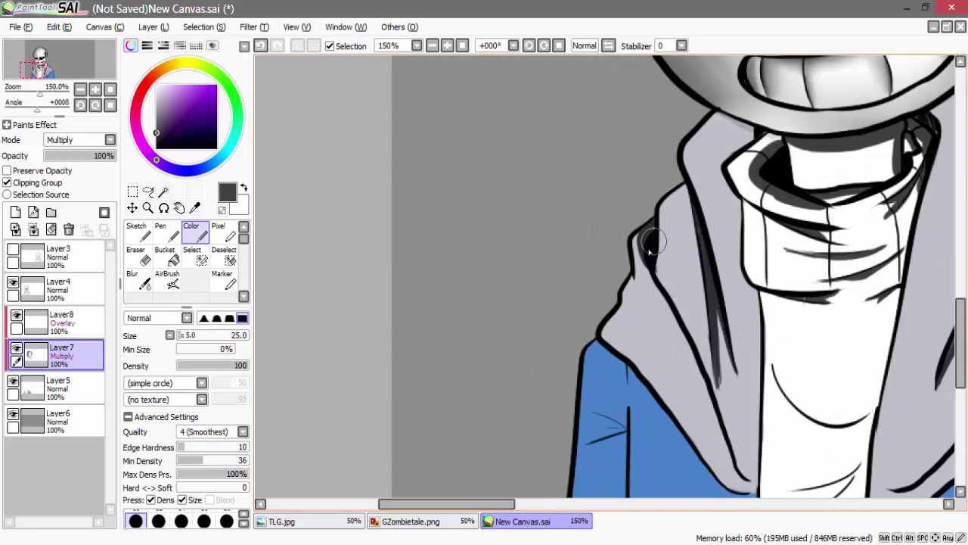
pyautogui.moveTo(712, 124)
pyautogui.mouseDown()
pyautogui.moveTo(753, 448)
pyautogui.moveTo(751, 298)
pyautogui.moveTo(737, 278)
pyautogui.moveTo(729, 211)
pyautogui.moveTo(740, 162)
pyautogui.moveTo(722, 202)
pyautogui.moveTo(721, 144)
pyautogui.moveTo(759, 136)
pyautogui.mouseUp()
# Paint dark grey shadows along the outer folds on the right side of the hood
pyautogui.moveTo(492, 504); pyautogui.dragTo(555, 505)
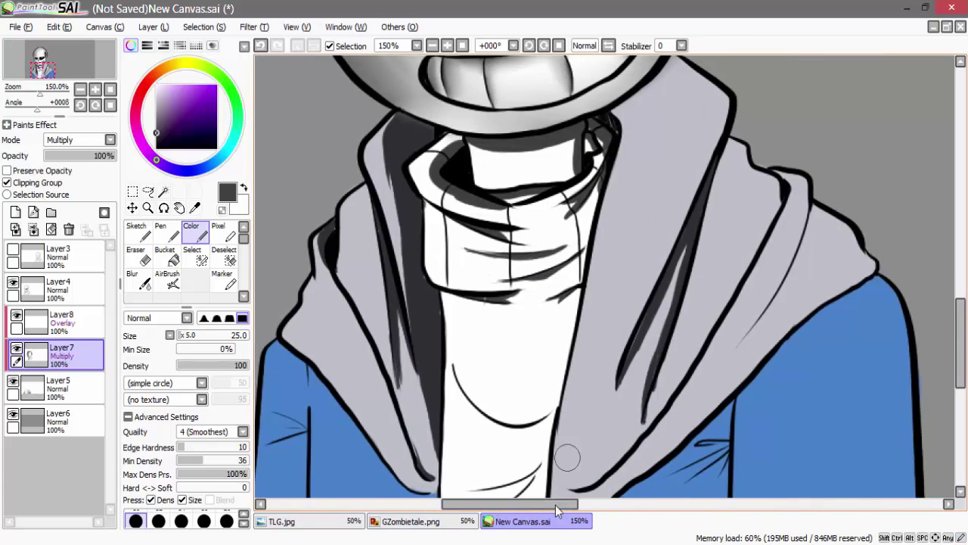
pyautogui.moveTo(811, 203)
pyautogui.mouseDown()
pyautogui.moveTo(788, 276)
pyautogui.moveTo(804, 243)
pyautogui.mouseUp()
pyautogui.moveTo(786, 180)
pyautogui.mouseDown()
pyautogui.moveTo(795, 184)
pyautogui.moveTo(700, 344)
pyautogui.mouseUp()
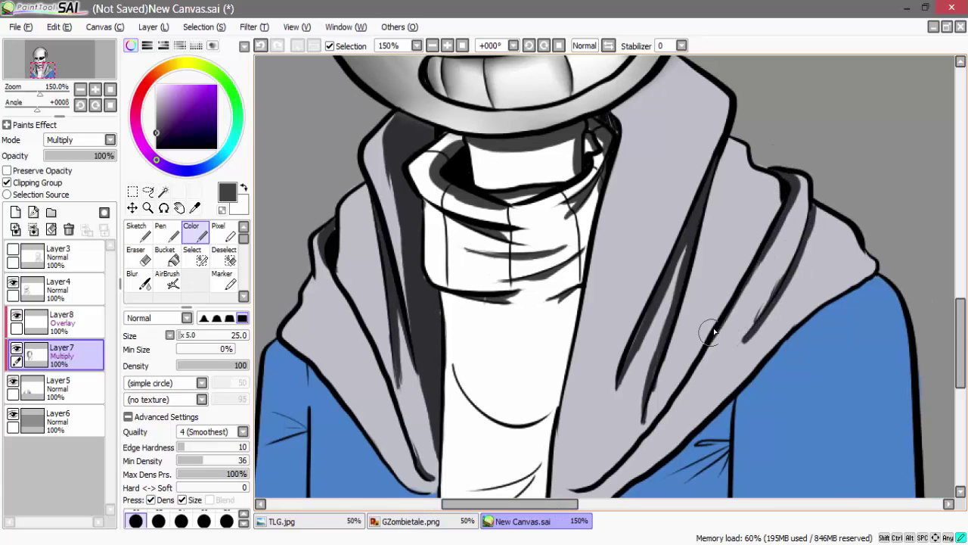
# Paint dark grey shadows in the shirt's curved chest fold and lower creases, and down its right edge beside the hood
pyautogui.scroll(-3, 848, 321)
pyautogui.scroll(1, 849, 322)
pyautogui.moveTo(454, 289)
pyautogui.mouseDown()
pyautogui.moveTo(547, 333)
pyautogui.moveTo(510, 345)
pyautogui.moveTo(492, 321)
pyautogui.mouseUp()
pyautogui.moveTo(475, 415); pyautogui.dragTo(535, 392)
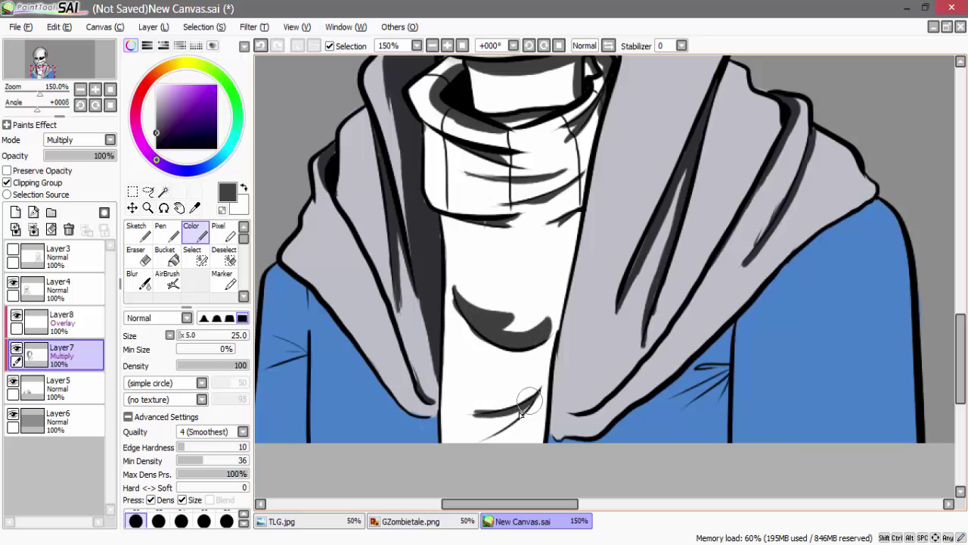
pyautogui.moveTo(478, 437); pyautogui.dragTo(528, 402)
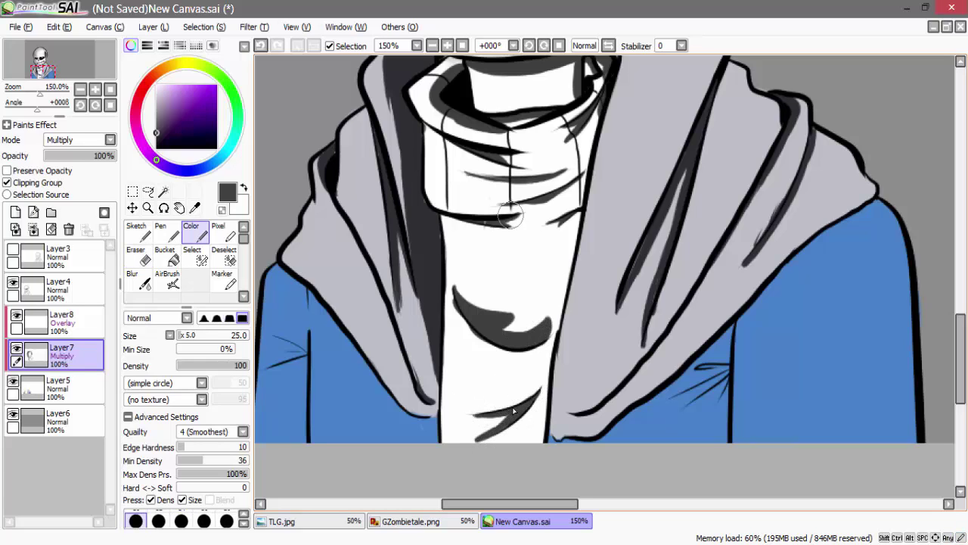
pyautogui.moveTo(579, 163)
pyautogui.mouseDown()
pyautogui.moveTo(520, 465)
pyautogui.moveTo(556, 327)
pyautogui.mouseUp()
pyautogui.moveTo(569, 291); pyautogui.dragTo(604, 113)
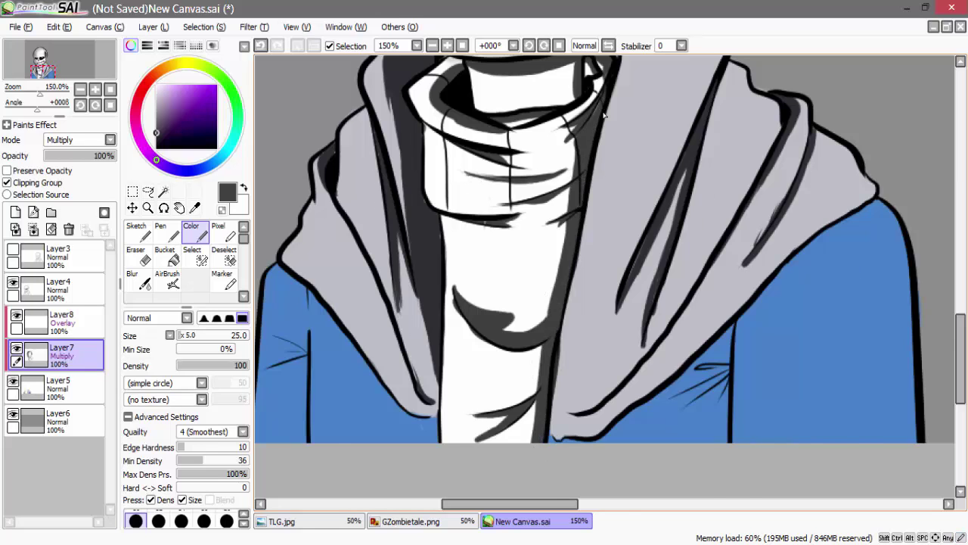
# Create a new layer and sketch a black square beside the character with the Color brush at size 9
pyautogui.moveTo(961, 344); pyautogui.dragTo(966, 310)
pyautogui.scroll(-3, 966, 310)
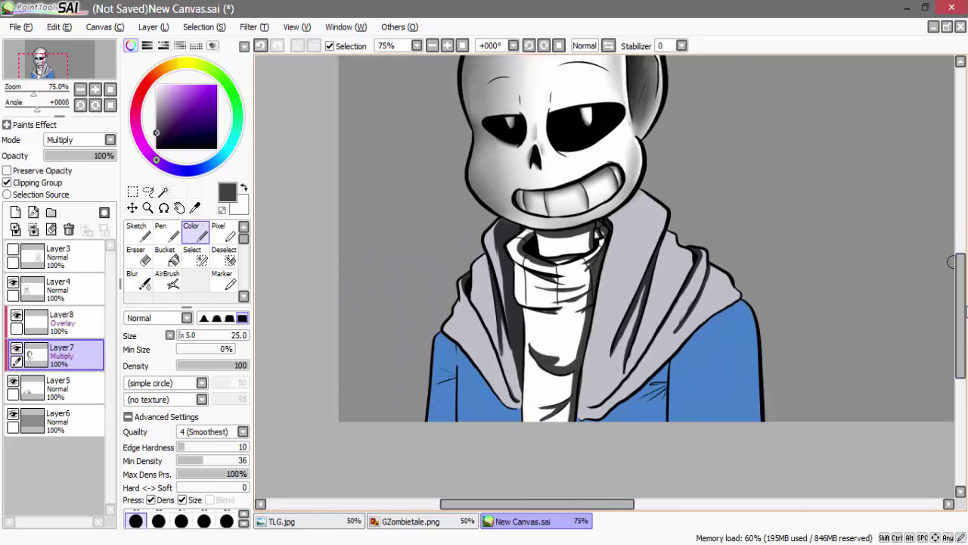
pyautogui.scroll(2, 449, 386)
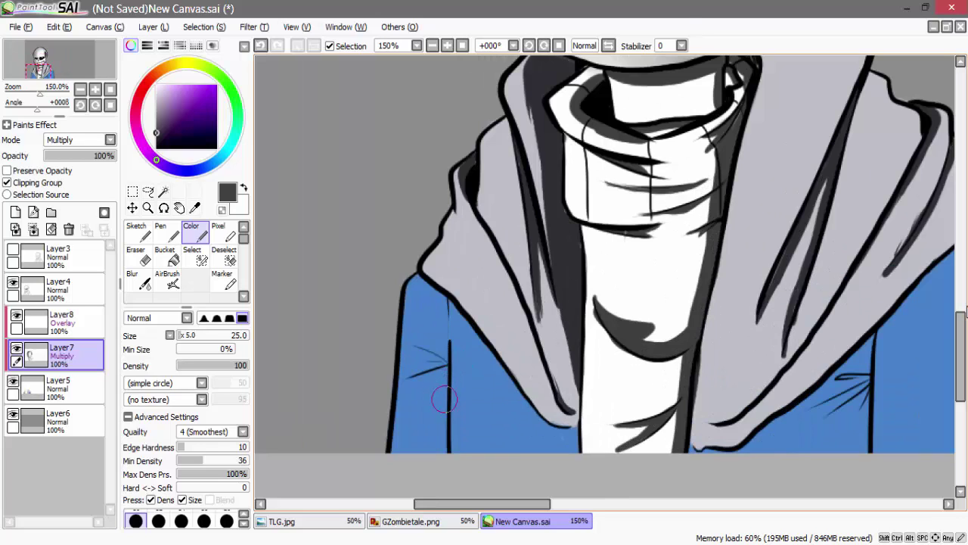
pyautogui.scroll(-2, 622, 363)
pyautogui.click(15, 212)
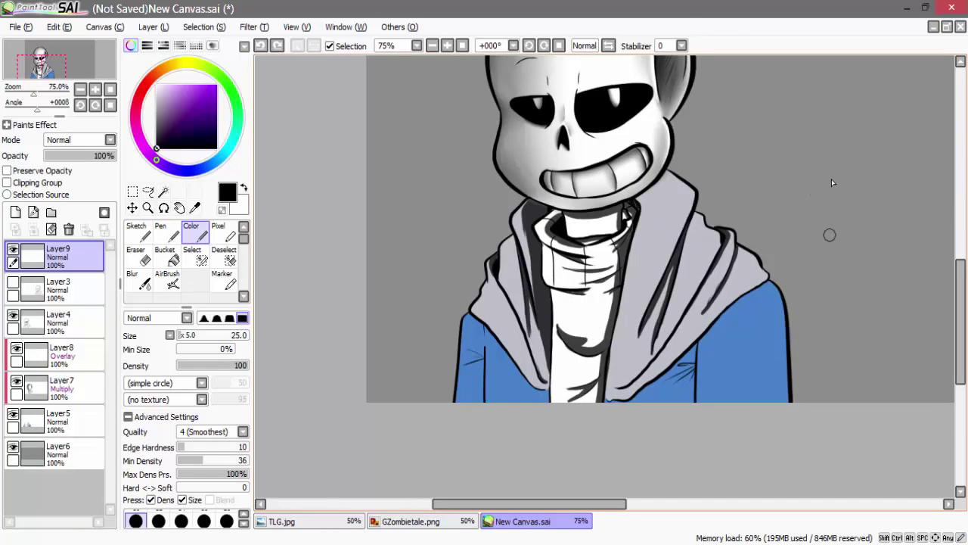
pyautogui.press('[')
pyautogui.press('[')
pyautogui.press('[')
pyautogui.press('[')
pyautogui.press('[')
pyautogui.press('[')
pyautogui.moveTo(796, 233)
pyautogui.mouseDown()
pyautogui.moveTo(833, 264)
pyautogui.moveTo(876, 230)
pyautogui.moveTo(854, 267)
pyautogui.mouseUp()
pyautogui.moveTo(858, 266); pyautogui.dragTo(858, 350)
pyautogui.moveTo(829, 266)
pyautogui.mouseDown()
pyautogui.moveTo(832, 348)
pyautogui.moveTo(713, 412)
pyautogui.mouseUp()
pyautogui.moveTo(687, 221)
pyautogui.mouseDown()
pyautogui.moveTo(660, 286)
pyautogui.moveTo(673, 300)
pyautogui.mouseUp()
pyautogui.hotkey('ctrl', 'z')
pyautogui.moveTo(665, 217); pyautogui.dragTo(774, 294)
# Sketch an open hand with darkened sides over the square, and delete the sketch layer
pyautogui.moveTo(674, 301)
pyautogui.mouseDown()
pyautogui.moveTo(719, 301)
pyautogui.moveTo(705, 436)
pyautogui.mouseUp()
pyautogui.moveTo(734, 315); pyautogui.dragTo(720, 433)
pyautogui.moveTo(741, 294); pyautogui.dragTo(727, 399)
pyautogui.moveTo(754, 351); pyautogui.dragTo(742, 417)
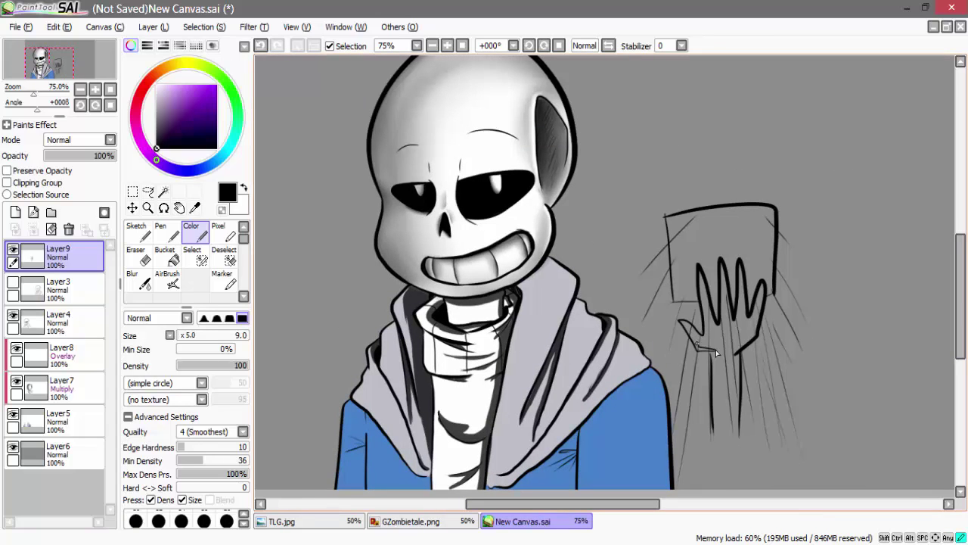
pyautogui.moveTo(704, 296); pyautogui.dragTo(705, 319)
pyautogui.moveTo(723, 270)
pyautogui.mouseDown()
pyautogui.moveTo(725, 317)
pyautogui.moveTo(738, 318)
pyautogui.mouseUp()
pyautogui.moveTo(764, 290); pyautogui.dragTo(747, 345)
pyautogui.moveTo(746, 345); pyautogui.dragTo(738, 413)
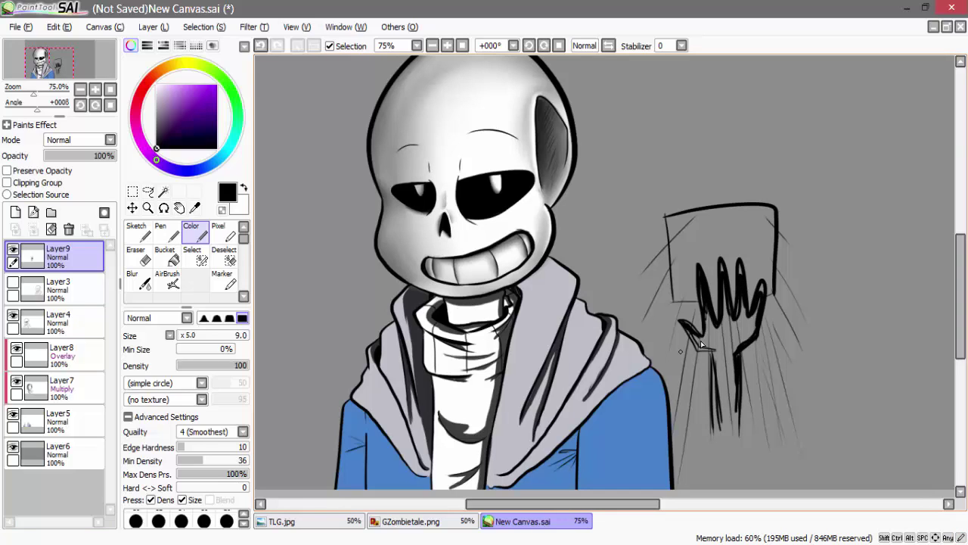
pyautogui.click(69, 229)
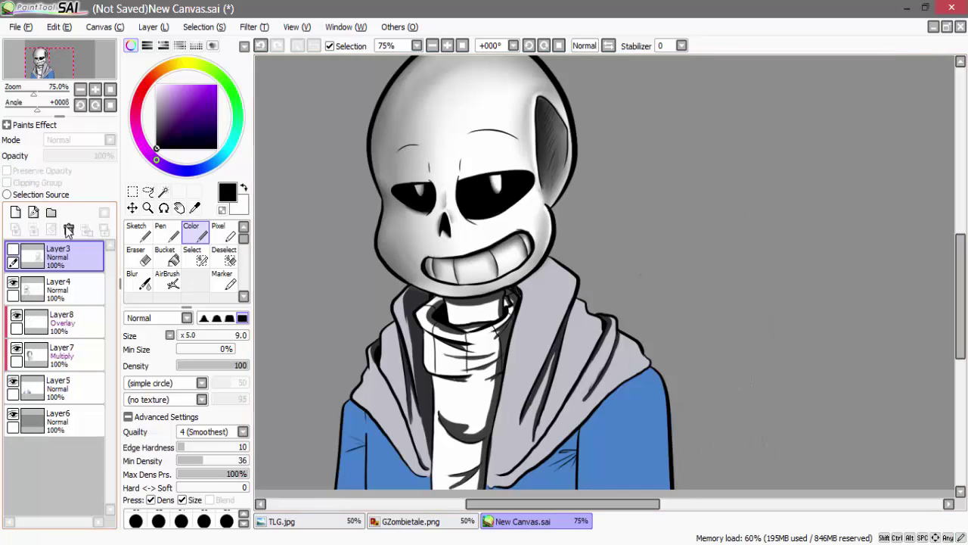
# Choose a lighter grey and shade the small creases on the blue jacket beside the right sleeve seam on Layer7
pyautogui.click(87, 352)
pyautogui.click(157, 120)
pyautogui.moveTo(962, 314); pyautogui.dragTo(961, 334)
pyautogui.hotkey('ctrl', '+')
pyautogui.scroll(2, 579, 373)
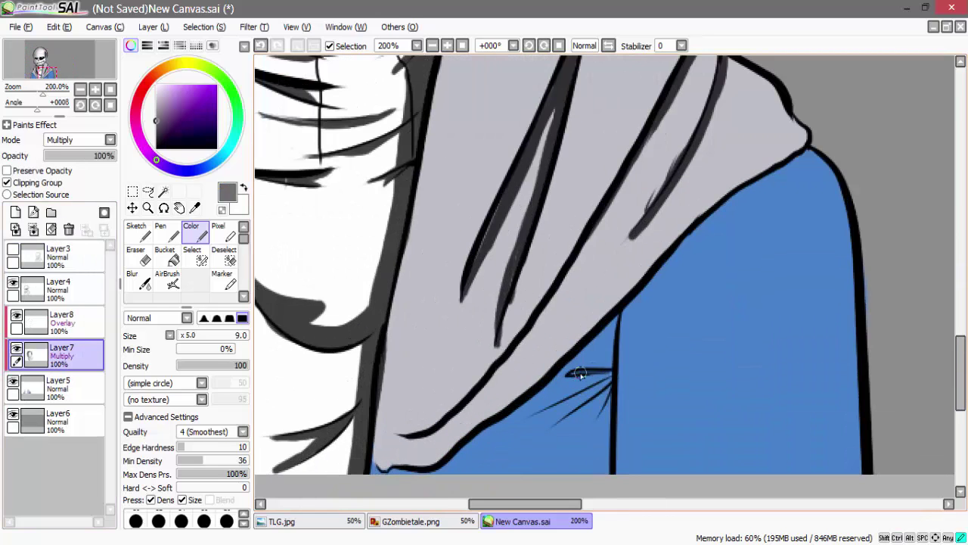
pyautogui.moveTo(530, 415); pyautogui.dragTo(602, 389)
pyautogui.moveTo(551, 424); pyautogui.dragTo(605, 394)
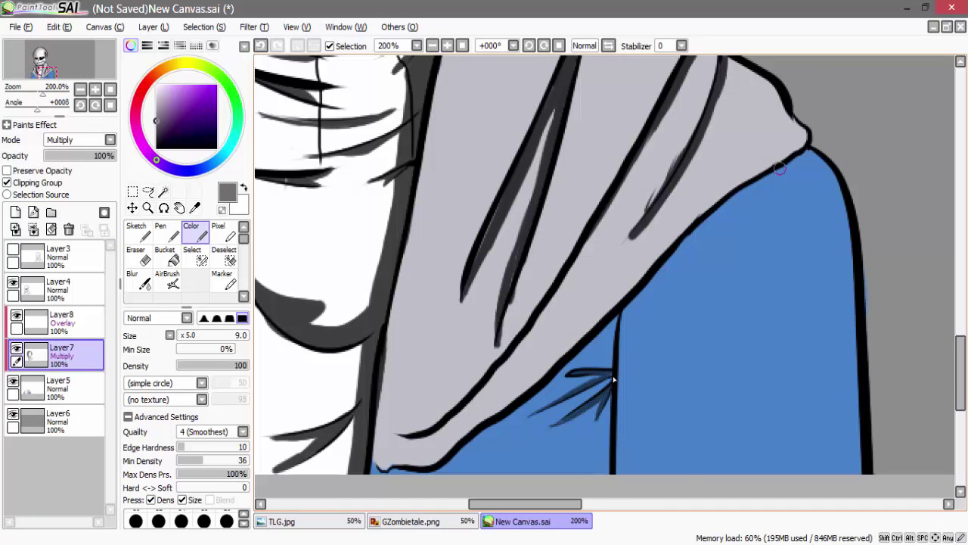
# Paint grey shadows on the jacket between the hood and the right sleeve seam, and on the right shoulder below the hood
pyautogui.moveTo(780, 168); pyautogui.dragTo(666, 539)
pyautogui.hotkey('ctrl', 'z')
pyautogui.moveTo(556, 423)
pyautogui.mouseDown()
pyautogui.moveTo(572, 428)
pyautogui.moveTo(594, 393)
pyautogui.moveTo(605, 339)
pyautogui.mouseUp()
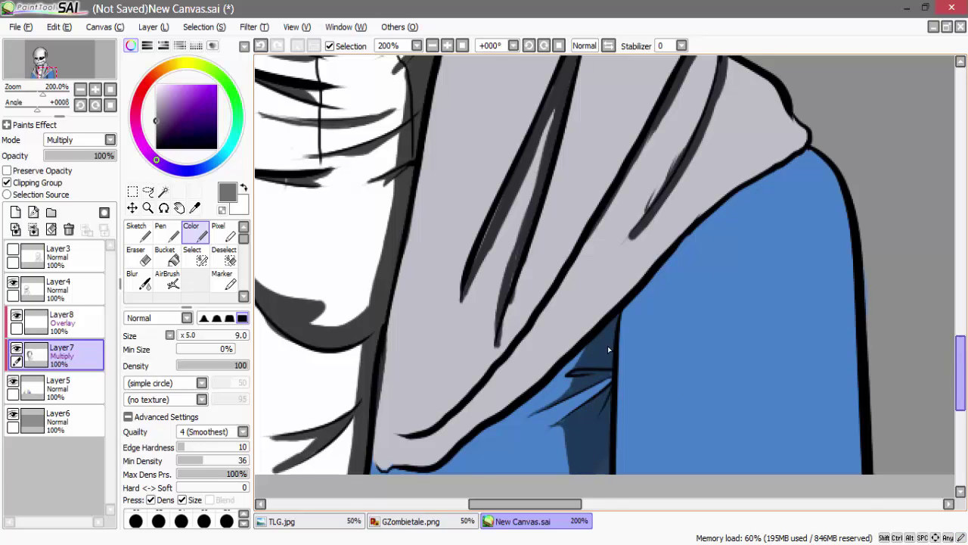
pyautogui.moveTo(961, 367); pyautogui.dragTo(960, 368)
pyautogui.moveTo(805, 154)
pyautogui.mouseDown()
pyautogui.moveTo(773, 174)
pyautogui.moveTo(704, 472)
pyautogui.moveTo(714, 215)
pyautogui.moveTo(623, 421)
pyautogui.moveTo(681, 394)
pyautogui.moveTo(713, 229)
pyautogui.moveTo(678, 363)
pyautogui.moveTo(684, 324)
pyautogui.mouseUp()
# Paint a grey shadow down the inner side of the left sleeve, following its creases, with the brush at size 16
pyautogui.moveTo(571, 505); pyautogui.dragTo(507, 505)
pyautogui.moveTo(394, 328)
pyautogui.mouseDown()
pyautogui.moveTo(436, 352)
pyautogui.moveTo(389, 371)
pyautogui.moveTo(428, 484)
pyautogui.moveTo(404, 368)
pyautogui.moveTo(424, 374)
pyautogui.moveTo(399, 323)
pyautogui.mouseUp()
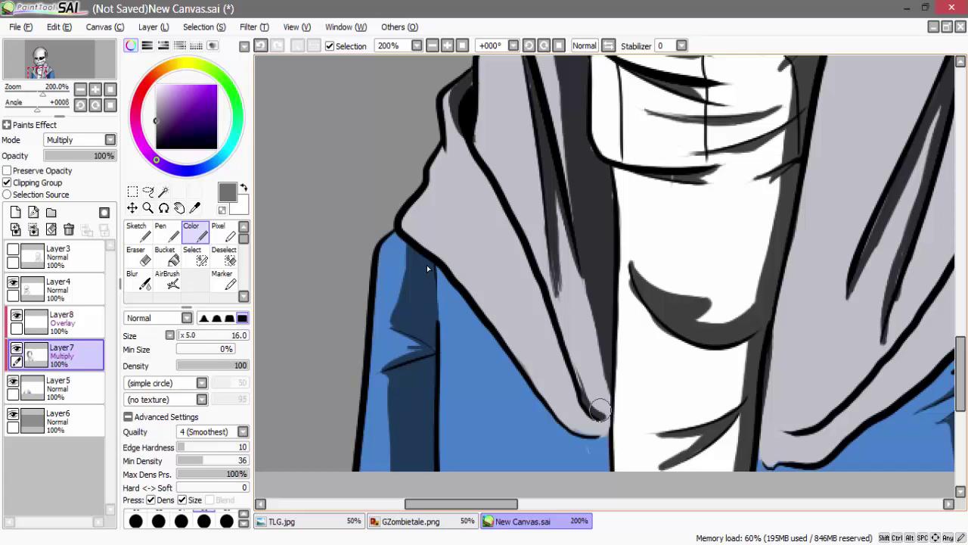
pyautogui.moveTo(608, 382); pyautogui.dragTo(607, 466)
pyautogui.hotkey('ctrl', 'z')
pyautogui.rightClick(607, 370)
pyautogui.moveTo(608, 379); pyautogui.dragTo(605, 418)
pyautogui.hotkey('ctrl', 'z')
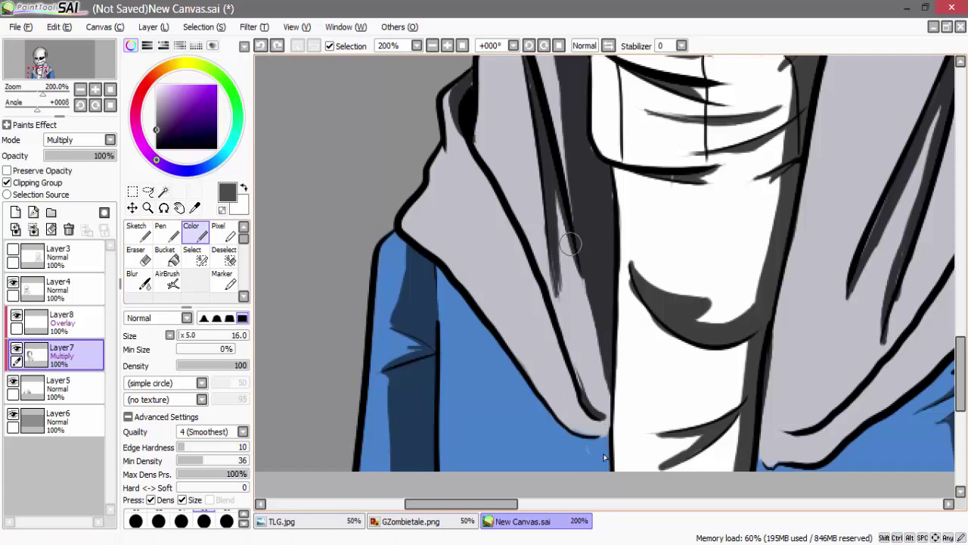
# Sample the dark grey shadow colour with Layer7 briefly in Normal mode, restore Multiply, and shade the jacket below the left hood tip
pyautogui.click(98, 140)
pyautogui.click(99, 153)
pyautogui.rightClick(600, 216)
pyautogui.click(98, 140)
pyautogui.click(99, 164)
pyautogui.moveTo(608, 348); pyautogui.dragTo(600, 452)
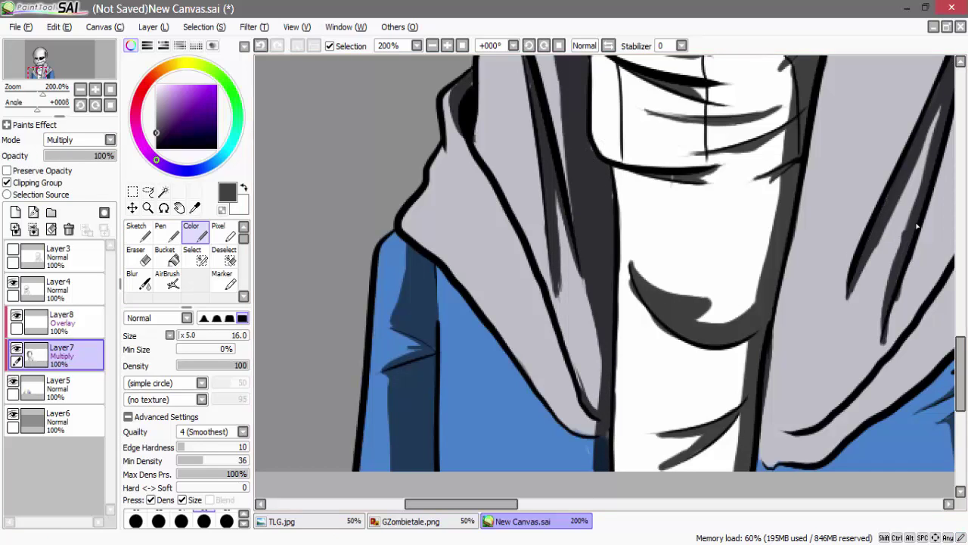
pyautogui.click(99, 140)
pyautogui.click(99, 153)
pyautogui.rightClick(588, 237)
pyautogui.click(98, 140)
pyautogui.click(97, 164)
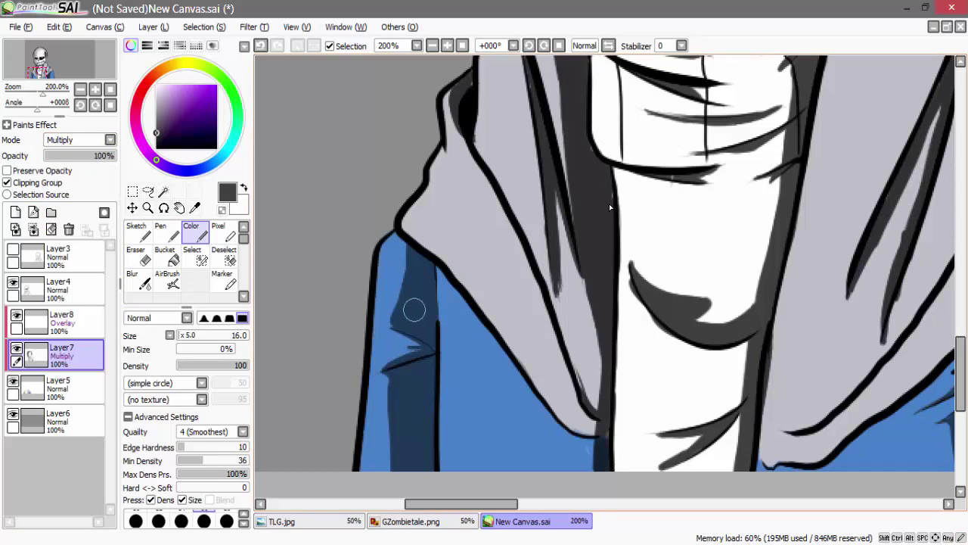
pyautogui.keyDown('alt'); pyautogui.click(413, 309); pyautogui.keyUp('alt')
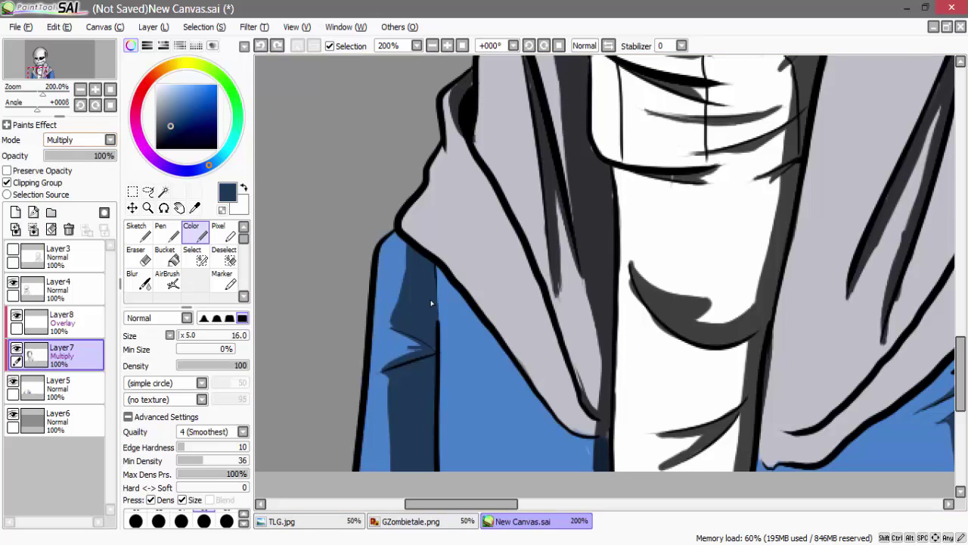
# Resample the dark grey with Layer7 briefly in Normal mode, restore Multiply, and paint a diagonal shadow across the neck
pyautogui.click(98, 140)
pyautogui.click(96, 154)
pyautogui.rightClick(601, 206)
pyautogui.click(98, 140)
pyautogui.click(94, 165)
pyautogui.scroll(-4, 492, 294)
pyautogui.scroll(4, 533, 220)
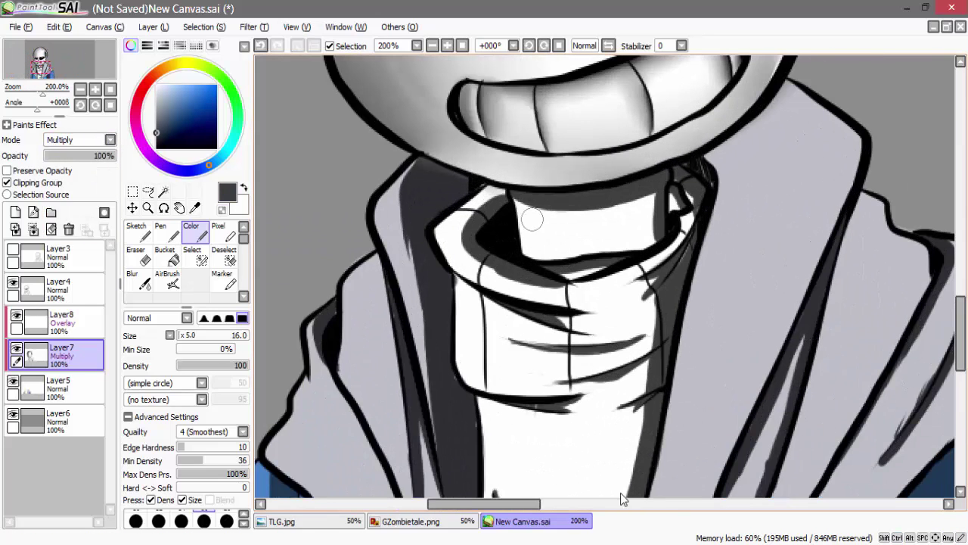
pyautogui.moveTo(571, 206)
pyautogui.mouseDown()
pyautogui.moveTo(537, 224)
pyautogui.moveTo(523, 211)
pyautogui.moveTo(578, 215)
pyautogui.moveTo(611, 189)
pyautogui.mouseUp()
# Paint a dark grey shadow down the inner part of the right hood flap, and undo the last stroke
pyautogui.scroll(-3, 660, 187)
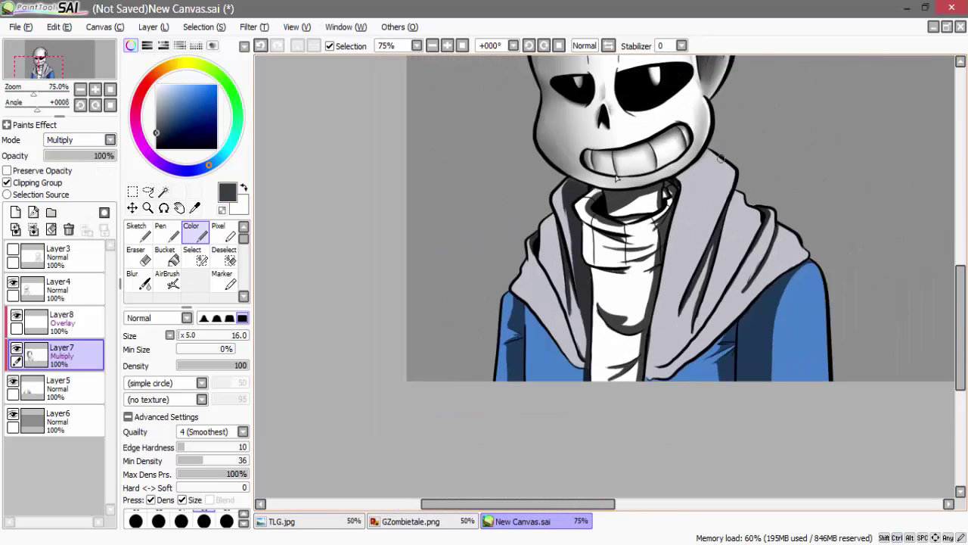
pyautogui.scroll(1, 721, 158)
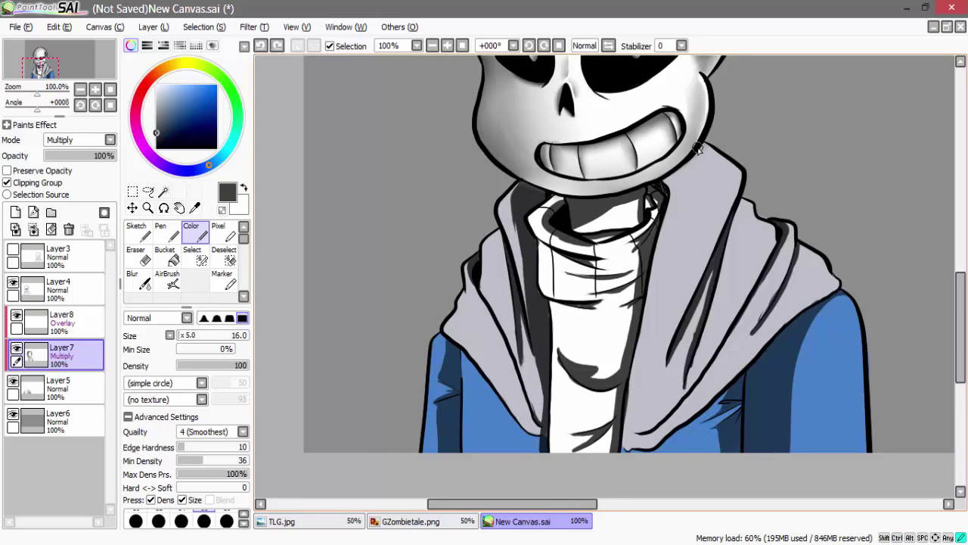
pyautogui.moveTo(685, 159)
pyautogui.mouseDown()
pyautogui.moveTo(655, 333)
pyautogui.moveTo(661, 230)
pyautogui.mouseUp()
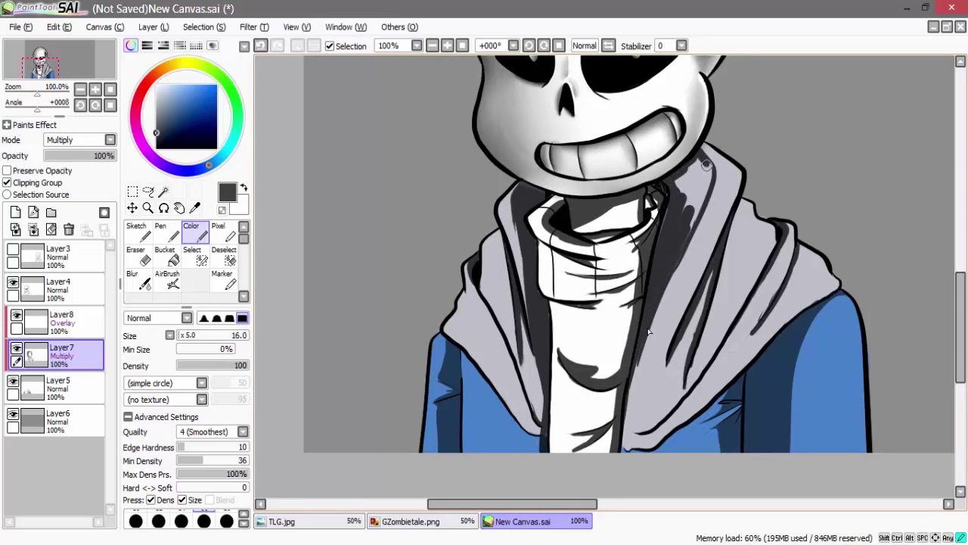
pyautogui.moveTo(711, 179)
pyautogui.mouseDown()
pyautogui.moveTo(681, 211)
pyautogui.moveTo(617, 458)
pyautogui.moveTo(711, 356)
pyautogui.mouseUp()
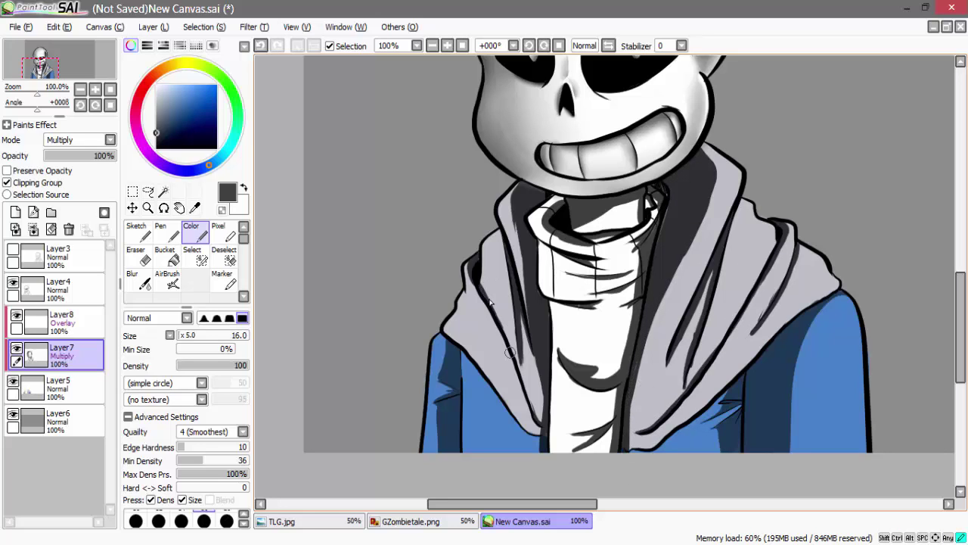
pyautogui.hotkey('ctrl', 'z')
# Clean up the shading where the left hood flap meets the jaw, using the Eraser at size 8
pyautogui.press('e')
pyautogui.scroll(3, 530, 195)
pyautogui.press('[')
pyautogui.press('[')
pyautogui.press('[')
pyautogui.press('[')
pyautogui.press('[')
pyautogui.press('[')
pyautogui.press('[')
pyautogui.press('[')
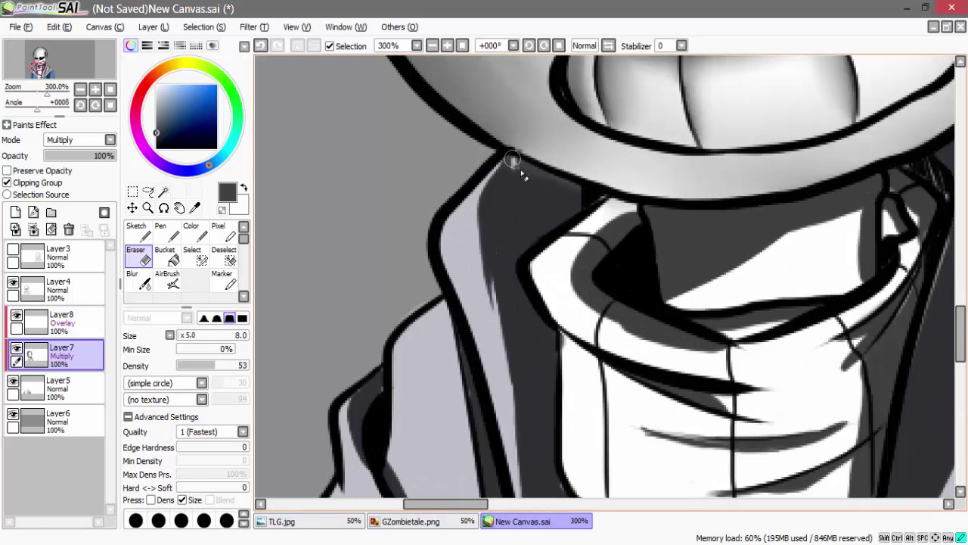
pyautogui.moveTo(513, 160); pyautogui.dragTo(604, 199)
pyautogui.press('0')
pyautogui.press('c')
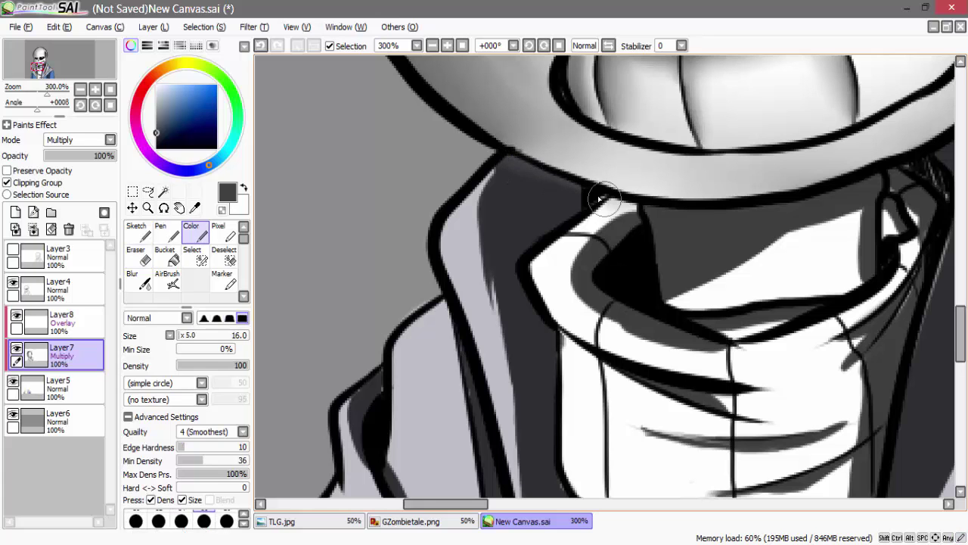
# Erase along the same edge between the left hood flap and the jaw on the Overlay layer Layer8
pyautogui.press('e')
pyautogui.click(74, 321)
pyautogui.moveTo(513, 162); pyautogui.dragTo(576, 189)
pyautogui.scroll(-5, 596, 196)
pyautogui.moveTo(962, 277); pyautogui.dragTo(963, 295)
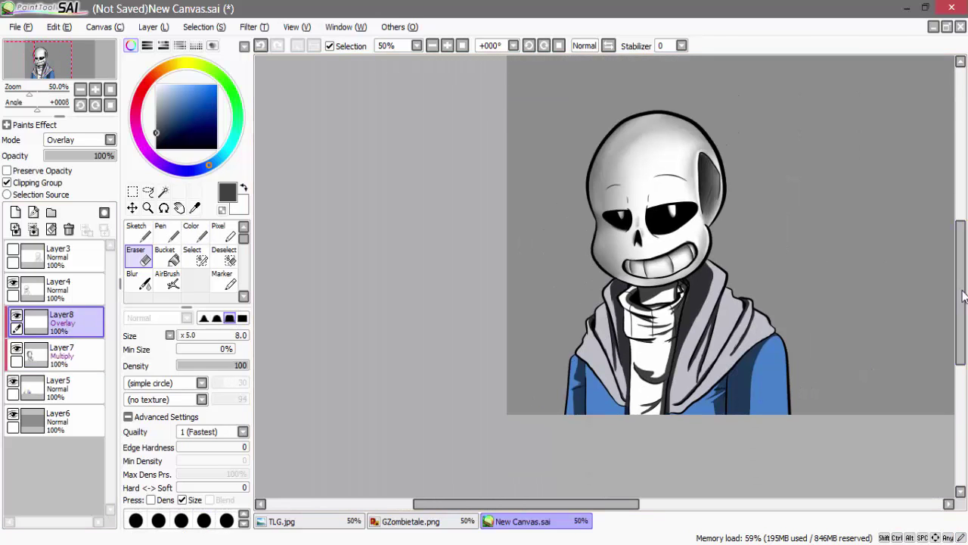
# Soften the shadow on the right sleeve on Layer7 with the Blur tool at size 40
pyautogui.click(85, 365)
pyautogui.click(139, 279)
pyautogui.hotkey('ctrl', 'z')
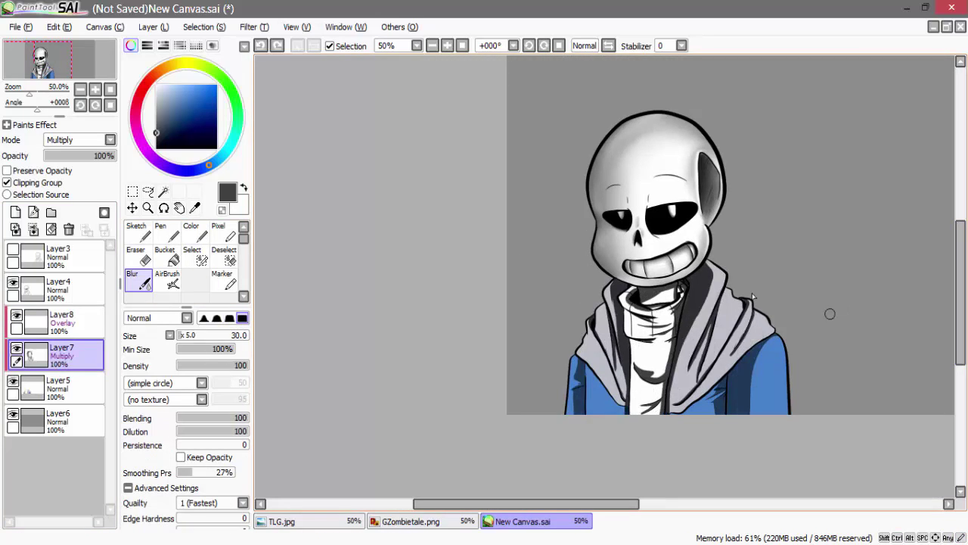
pyautogui.scroll(2, 809, 310)
pyautogui.moveTo(729, 454); pyautogui.dragTo(730, 308)
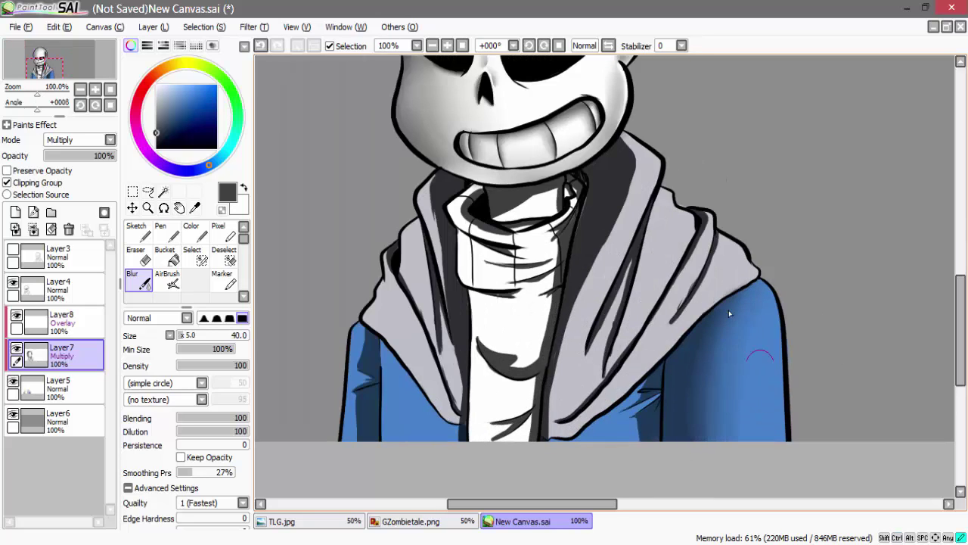
# Blur the shadows on both hood flaps, the left sleeve and the jacket creases beside the right sleeve seam
pyautogui.moveTo(635, 155)
pyautogui.mouseDown()
pyautogui.moveTo(553, 450)
pyautogui.moveTo(632, 158)
pyautogui.mouseUp()
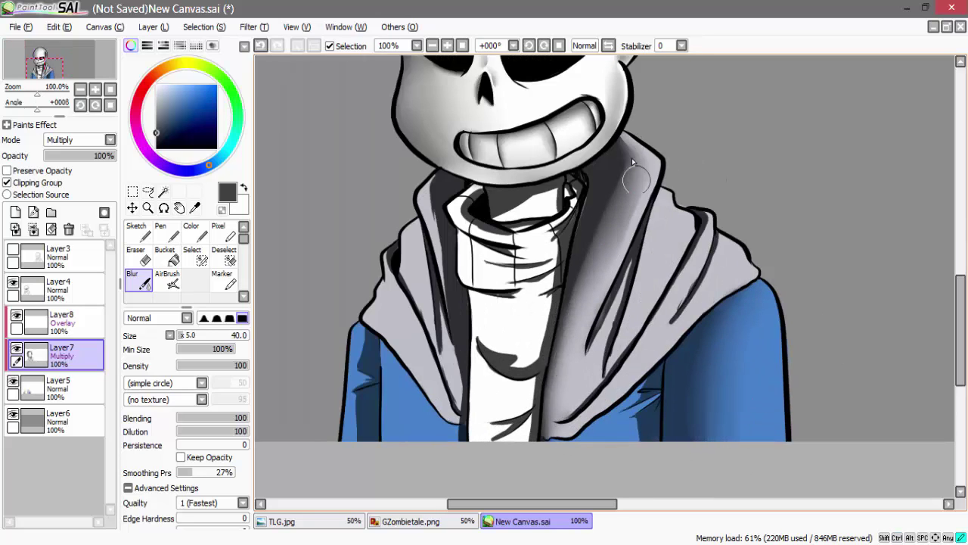
pyautogui.moveTo(587, 296); pyautogui.dragTo(639, 198)
pyautogui.moveTo(433, 180)
pyautogui.mouseDown()
pyautogui.moveTo(438, 302)
pyautogui.moveTo(458, 412)
pyautogui.mouseUp()
pyautogui.moveTo(363, 348); pyautogui.dragTo(356, 385)
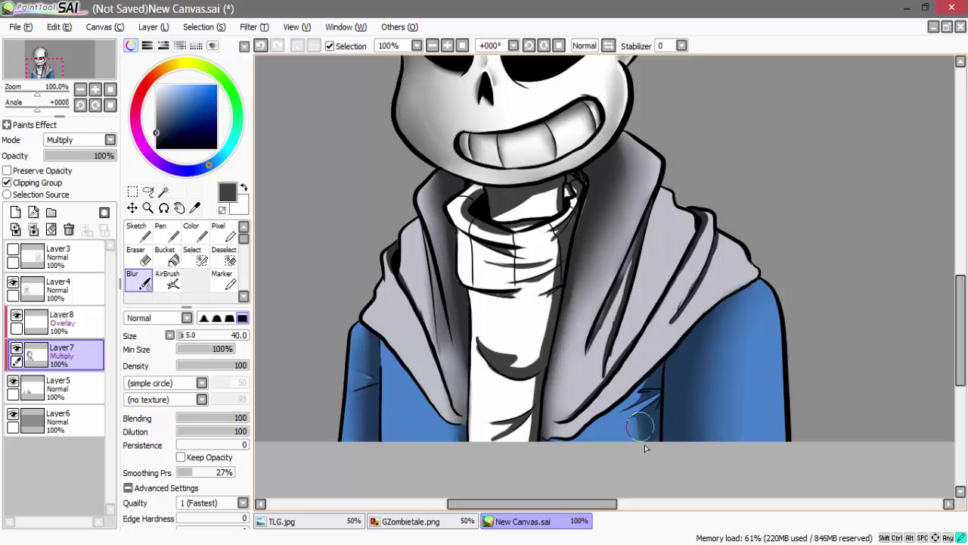
pyautogui.moveTo(646, 449)
pyautogui.mouseDown()
pyautogui.moveTo(487, 340)
pyautogui.moveTo(502, 346)
pyautogui.moveTo(484, 427)
pyautogui.moveTo(547, 309)
pyautogui.moveTo(463, 203)
pyautogui.moveTo(476, 186)
pyautogui.moveTo(458, 216)
pyautogui.moveTo(488, 175)
pyautogui.mouseUp()
# Blur the shadows on the turtleneck's rolled rim at size 12 and smooth the neck shading at size 20
pyautogui.scroll(1, 471, 192)
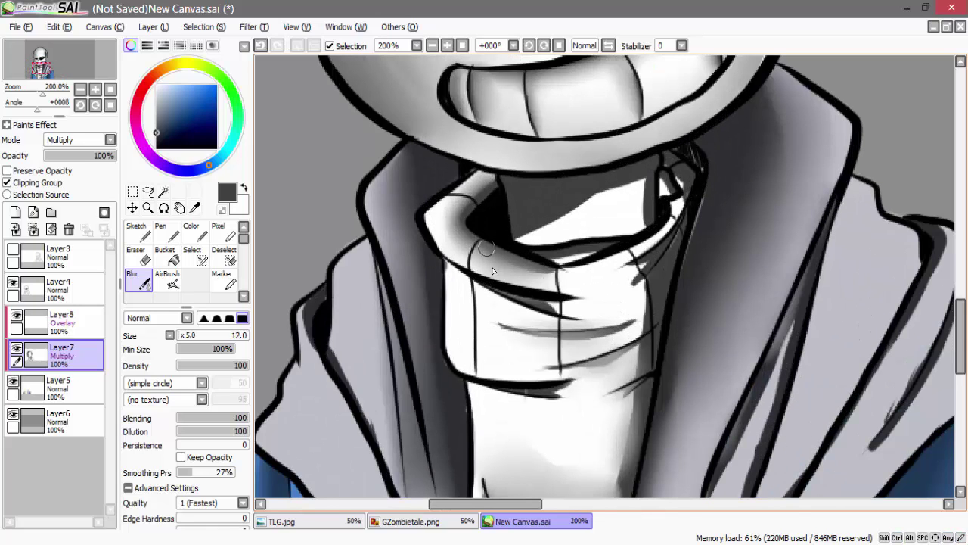
pyautogui.moveTo(622, 195)
pyautogui.mouseDown()
pyautogui.moveTo(579, 206)
pyautogui.moveTo(522, 240)
pyautogui.moveTo(546, 214)
pyautogui.moveTo(642, 182)
pyautogui.moveTo(641, 221)
pyautogui.mouseUp()
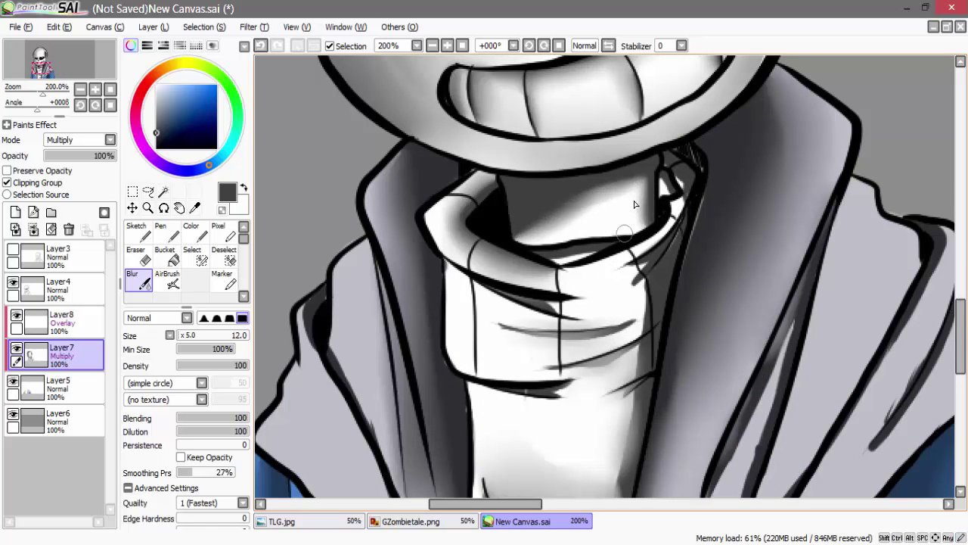
pyautogui.press(']')
pyautogui.press(']')
pyautogui.press(']')
pyautogui.moveTo(535, 231)
pyautogui.mouseDown()
pyautogui.moveTo(615, 189)
pyautogui.moveTo(637, 184)
pyautogui.moveTo(644, 202)
pyautogui.moveTo(622, 227)
pyautogui.moveTo(572, 220)
pyautogui.moveTo(594, 197)
pyautogui.mouseUp()
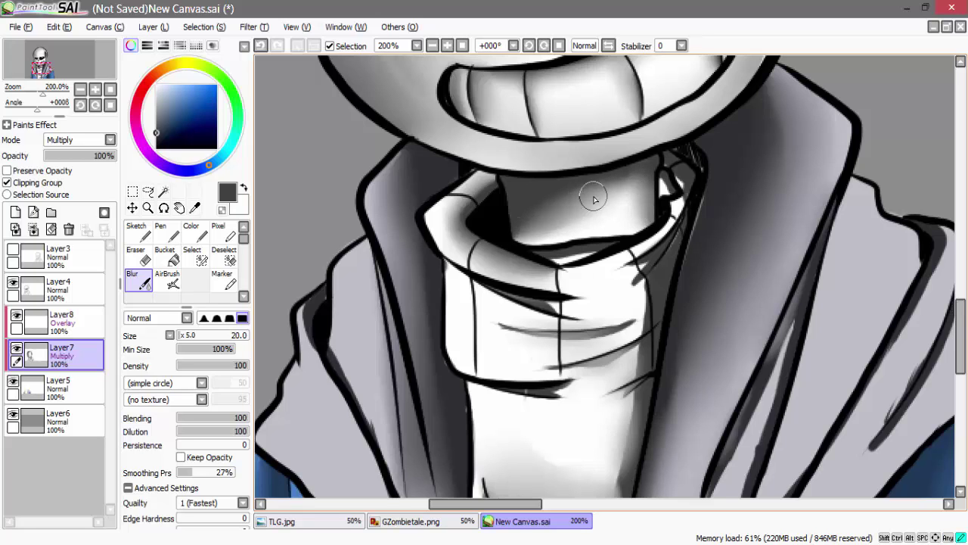
pyautogui.moveTo(594, 248); pyautogui.dragTo(554, 255)
# Soften the shadow under the collar's upper fold with the Blur tool at size 9
pyautogui.press('[')
pyautogui.press('[')
pyautogui.press('[')
pyautogui.press('[')
pyautogui.press('[')
pyautogui.scroll(1, 552, 314)
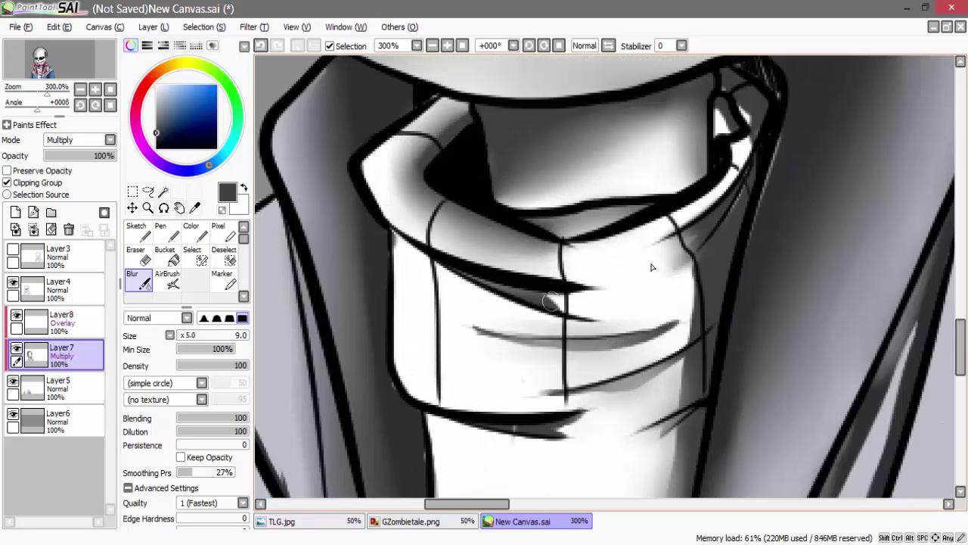
pyautogui.moveTo(518, 293)
pyautogui.mouseDown()
pyautogui.moveTo(557, 302)
pyautogui.moveTo(457, 266)
pyautogui.moveTo(590, 294)
pyautogui.mouseUp()
pyautogui.press('b')
pyautogui.press('[')
pyautogui.press('[')
pyautogui.press('[')
pyautogui.press('[')
pyautogui.press('[')
pyautogui.press('[')
pyautogui.press('[')
pyautogui.press('[')
pyautogui.press('[')
pyautogui.press('[')
pyautogui.press('[')
pyautogui.press('[')
pyautogui.press('[')
pyautogui.press('[')
pyautogui.press('[')
pyautogui.press('[')
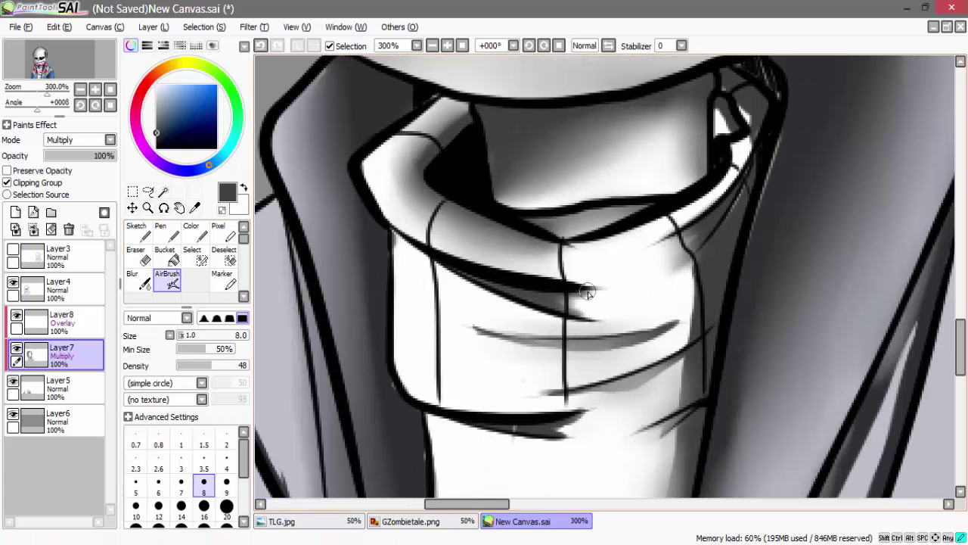
# Paint dark grey shadows under the turtleneck collar's middle and lower right creases with the Color brush at size 16
pyautogui.press('c')
pyautogui.press('[')
pyautogui.press('v')
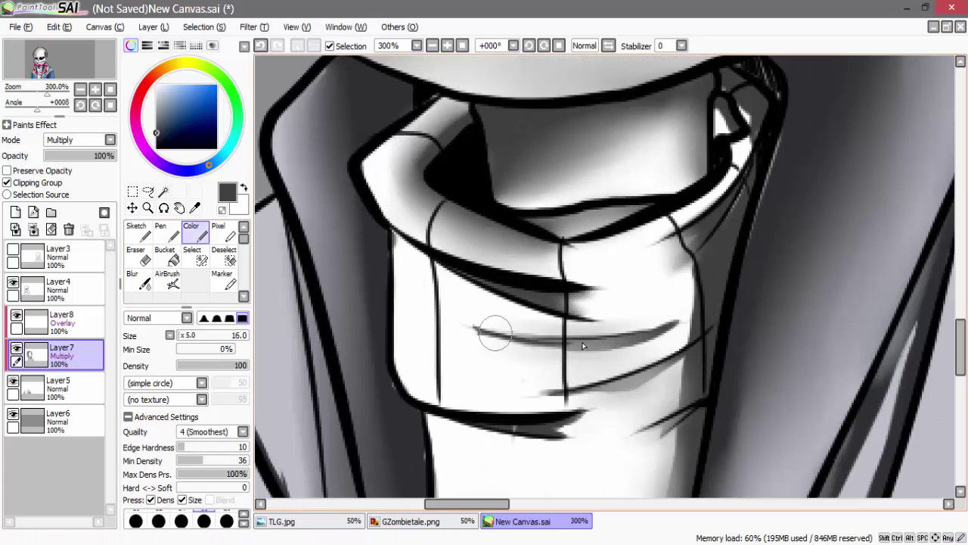
pyautogui.moveTo(497, 336); pyautogui.dragTo(671, 322)
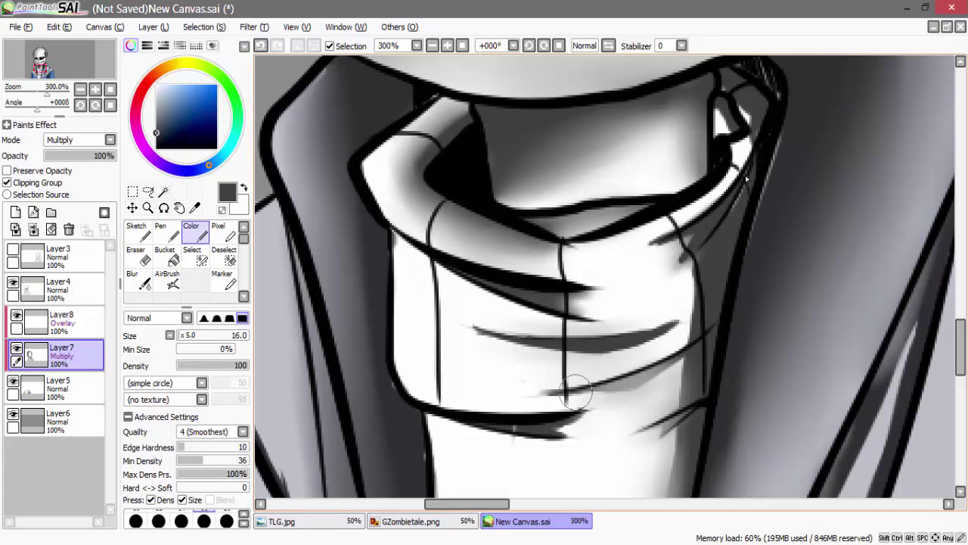
pyautogui.moveTo(575, 392)
pyautogui.mouseDown()
pyautogui.moveTo(640, 382)
pyautogui.moveTo(687, 346)
pyautogui.mouseUp()
# Blend the collar's crease shadows and the shadow under its lower edge, using the Blur tool from size 5
pyautogui.press('c')
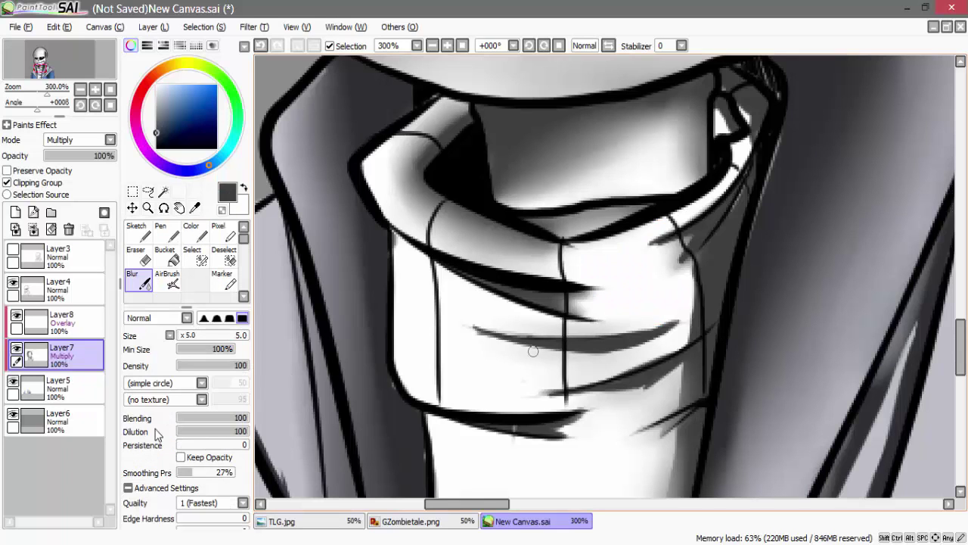
pyautogui.moveTo(495, 339)
pyautogui.mouseDown()
pyautogui.moveTo(610, 345)
pyautogui.moveTo(674, 330)
pyautogui.moveTo(631, 348)
pyautogui.moveTo(644, 355)
pyautogui.mouseUp()
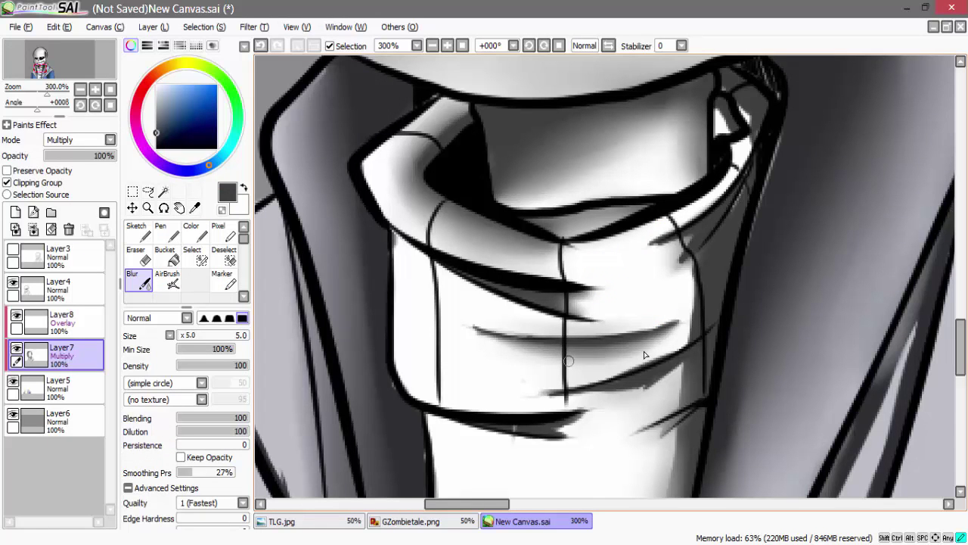
pyautogui.moveTo(692, 271)
pyautogui.mouseDown()
pyautogui.moveTo(694, 341)
pyautogui.moveTo(684, 336)
pyautogui.mouseUp()
pyautogui.press(']')
pyautogui.press(']')
pyautogui.press(']')
pyautogui.moveTo(644, 386); pyautogui.dragTo(677, 371)
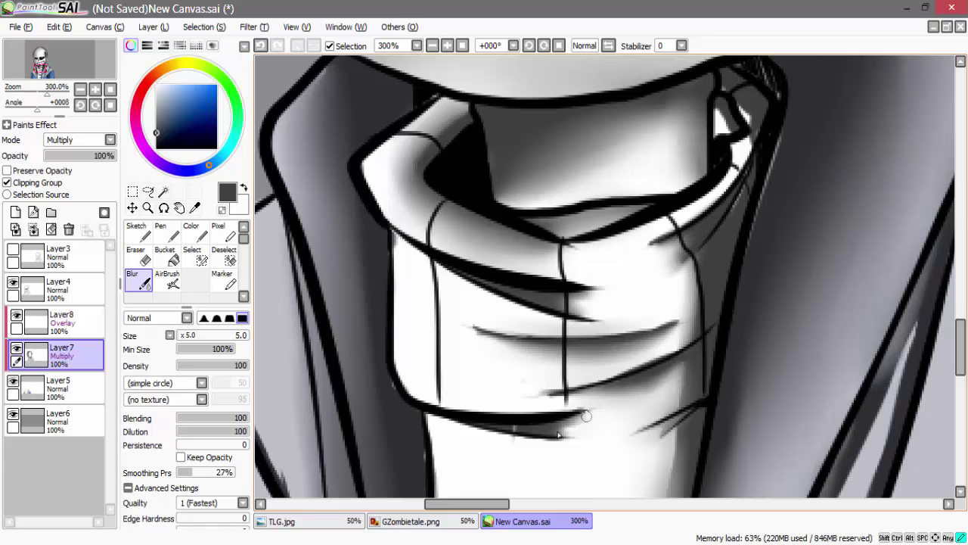
pyautogui.moveTo(574, 423); pyautogui.dragTo(540, 469)
# Enlarge the Blur tool to size 25 and smooth the shading across the neck and the collar's left rim
pyautogui.moveTo(697, 138); pyautogui.dragTo(717, 176)
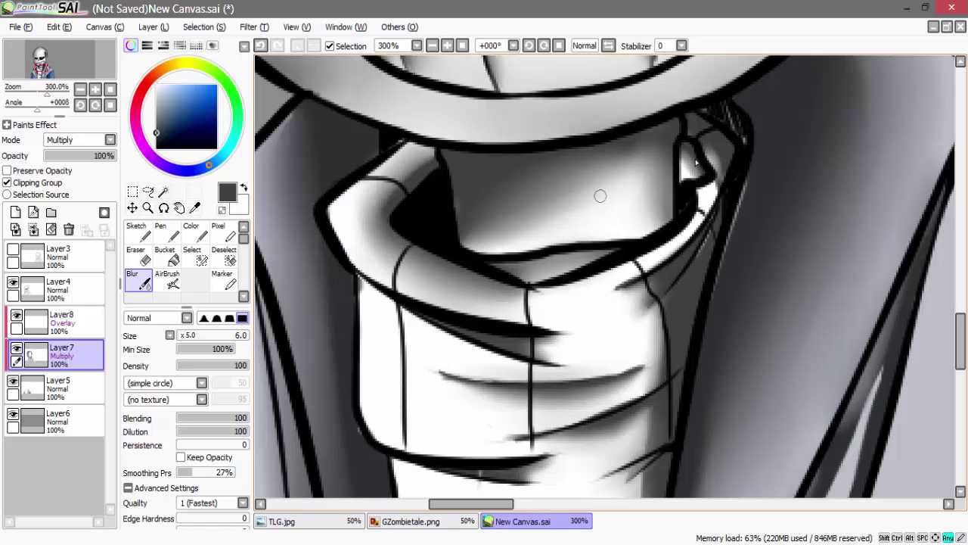
pyautogui.press(']')
pyautogui.press(']')
pyautogui.press(']')
pyautogui.press(']')
pyautogui.press(']')
pyautogui.press(']')
pyautogui.press(']')
pyautogui.press(']')
pyautogui.press(']')
pyautogui.moveTo(529, 205)
pyautogui.mouseDown()
pyautogui.moveTo(601, 204)
pyautogui.moveTo(480, 223)
pyautogui.moveTo(620, 167)
pyautogui.moveTo(640, 186)
pyautogui.mouseUp()
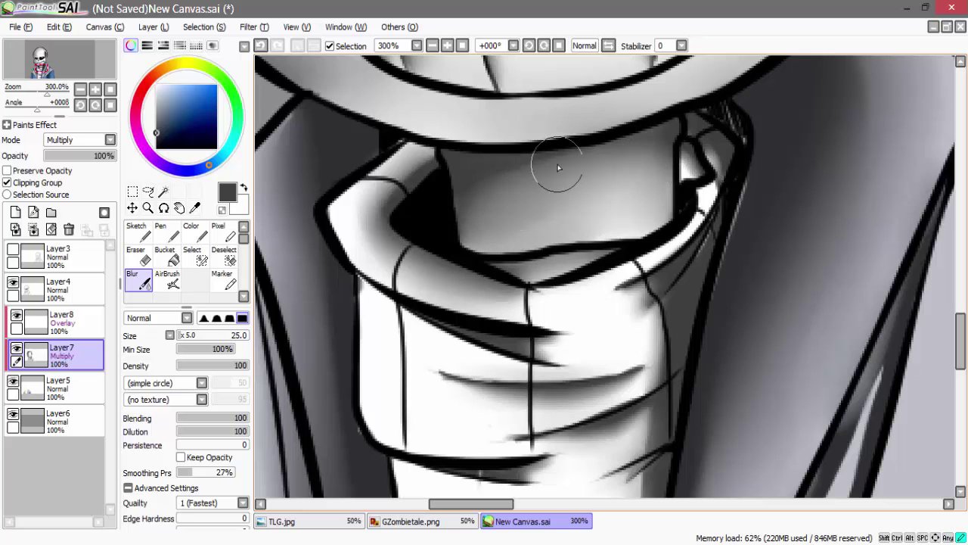
pyautogui.moveTo(420, 165); pyautogui.dragTo(400, 239)
# Blend the shadows on the shirt's chest and along its right side, enlarging the Blur tool to size 50
pyautogui.scroll(-2, 400, 239)
pyautogui.moveTo(463, 284); pyautogui.dragTo(680, 151)
pyautogui.scroll(1, 757, 302)
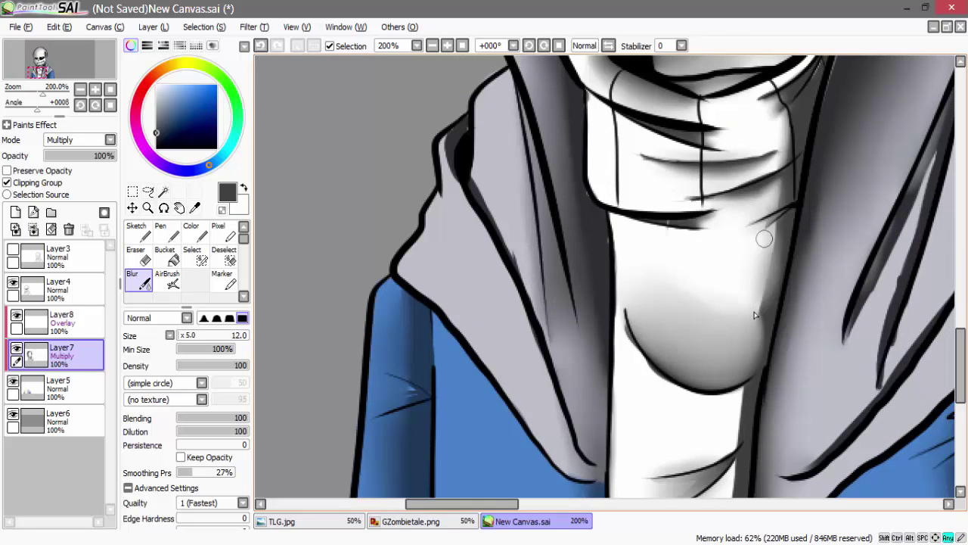
pyautogui.press(']')
pyautogui.press(']')
pyautogui.press(']')
pyautogui.press(']')
pyautogui.press(']')
pyautogui.moveTo(765, 238)
pyautogui.mouseDown()
pyautogui.moveTo(737, 401)
pyautogui.moveTo(713, 460)
pyautogui.moveTo(702, 395)
pyautogui.moveTo(742, 240)
pyautogui.moveTo(712, 315)
pyautogui.moveTo(661, 394)
pyautogui.moveTo(738, 238)
pyautogui.moveTo(756, 255)
pyautogui.mouseUp()
pyautogui.press(']')
pyautogui.press(']')
pyautogui.press(']')
pyautogui.press(']')
pyautogui.scroll(2, 756, 260)
pyautogui.moveTo(751, 321); pyautogui.dragTo(730, 395)
# Repaint the shadow under the collar's middle crease and soften it with a smaller Blur tool
pyautogui.press('c')
pyautogui.moveTo(784, 124)
pyautogui.mouseDown()
pyautogui.moveTo(688, 144)
pyautogui.moveTo(790, 122)
pyautogui.mouseUp()
pyautogui.press('v')
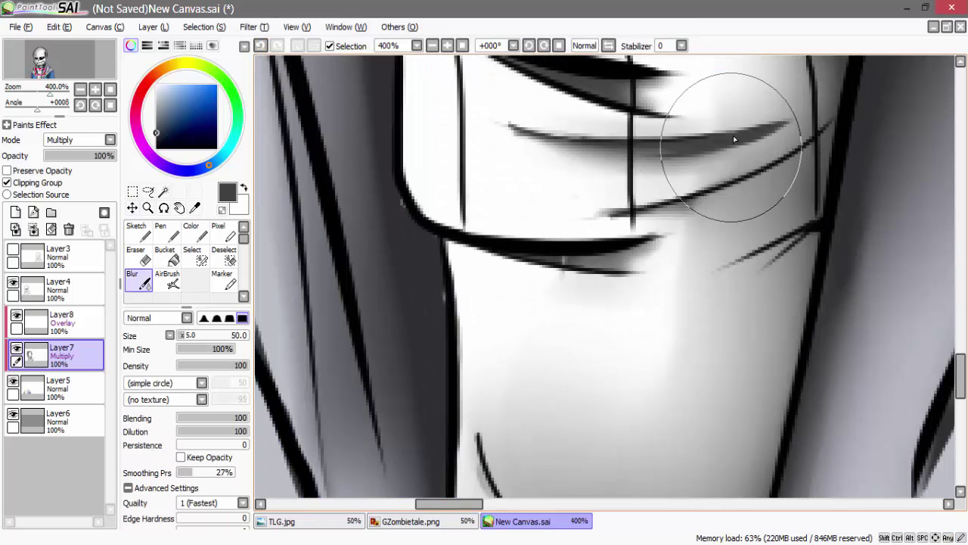
pyautogui.press('[')
pyautogui.press('[')
pyautogui.press('[')
pyautogui.press('[')
pyautogui.press('[')
pyautogui.press('[')
pyautogui.press('[')
pyautogui.moveTo(704, 148); pyautogui.dragTo(648, 169)
# Repaint the shadow beneath the collar's lower edge and blur it
pyautogui.press('c')
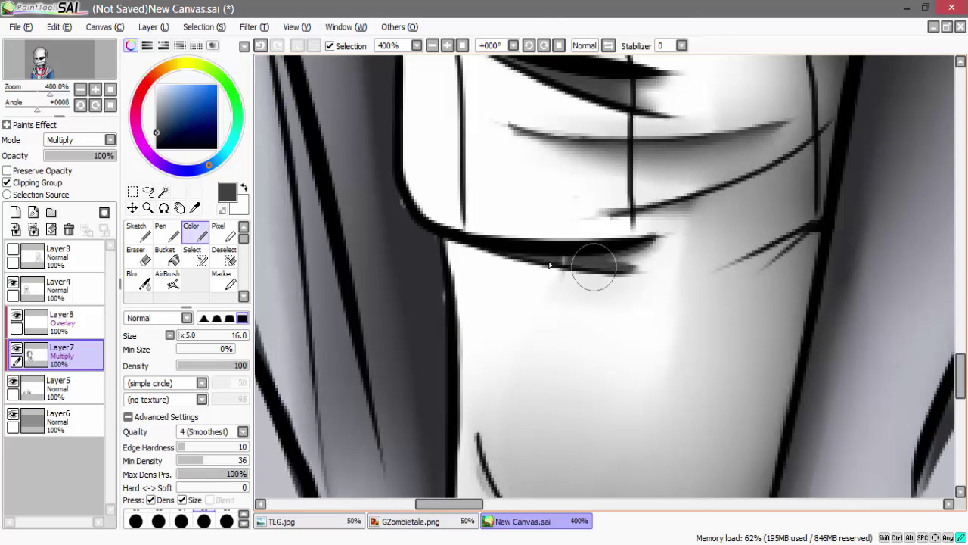
pyautogui.press('v')
pyautogui.moveTo(594, 267); pyautogui.dragTo(633, 259)
# Paint a dark shadow under the collar's lower right crease and blur it into the shirt
pyautogui.press('c')
pyautogui.moveTo(640, 215)
pyautogui.mouseDown()
pyautogui.moveTo(728, 207)
pyautogui.moveTo(769, 174)
pyautogui.moveTo(605, 216)
pyautogui.mouseUp()
pyautogui.press('e')
pyautogui.press('c')
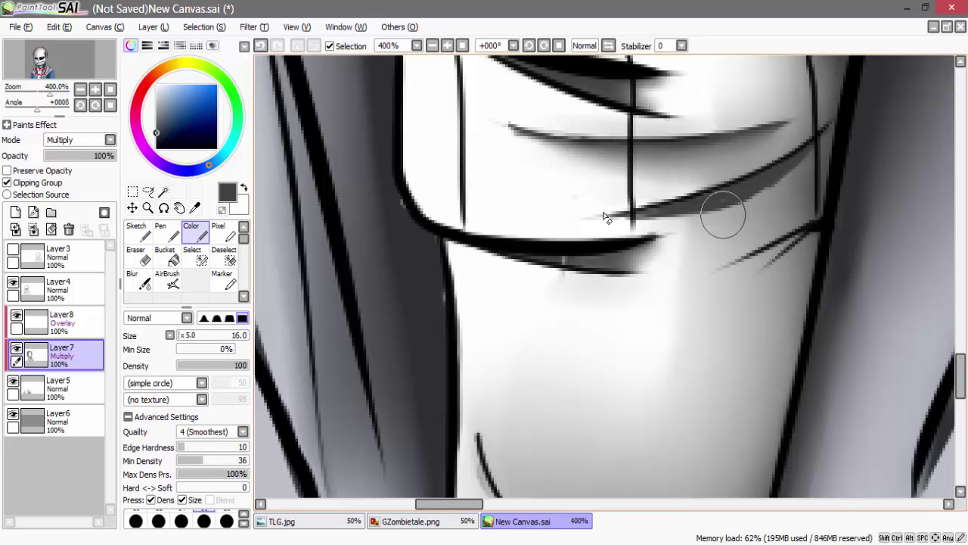
pyautogui.press('v')
pyautogui.moveTo(722, 214)
pyautogui.mouseDown()
pyautogui.moveTo(791, 190)
pyautogui.moveTo(638, 214)
pyautogui.moveTo(757, 198)
pyautogui.mouseUp()
# Paint dark grey shadows along the short creases at the shirt's right edge, just below the collar
pyautogui.press('c')
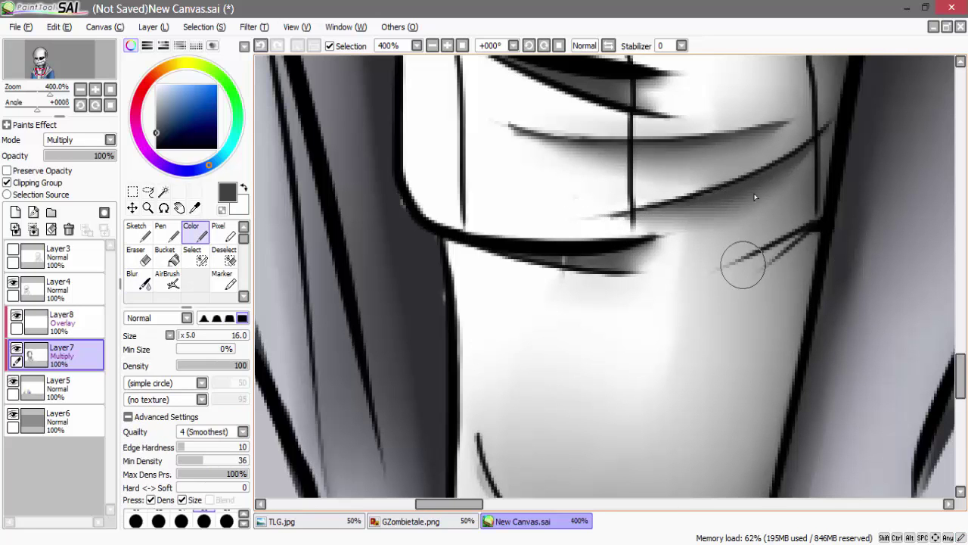
pyautogui.moveTo(741, 264); pyautogui.dragTo(819, 215)
pyautogui.press('super')
pyautogui.write('j')
pyautogui.click(141, 417)
pyautogui.moveTo(750, 266)
pyautogui.mouseDown()
pyautogui.moveTo(737, 271)
pyautogui.moveTo(779, 258)
pyautogui.mouseUp()
# Soften the shadow beside the upper crease at the collar's right edge using the Blur tool at size 8
pyautogui.press('v')
pyautogui.scroll(-3, 772, 255)
pyautogui.scroll(2, 757, 242)
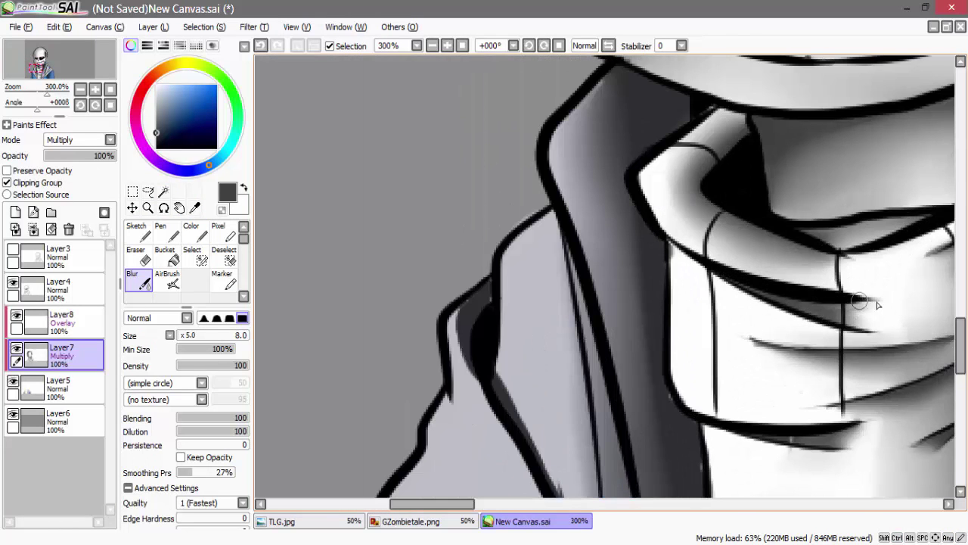
pyautogui.scroll(-4, 877, 304)
pyautogui.scroll(4, 823, 298)
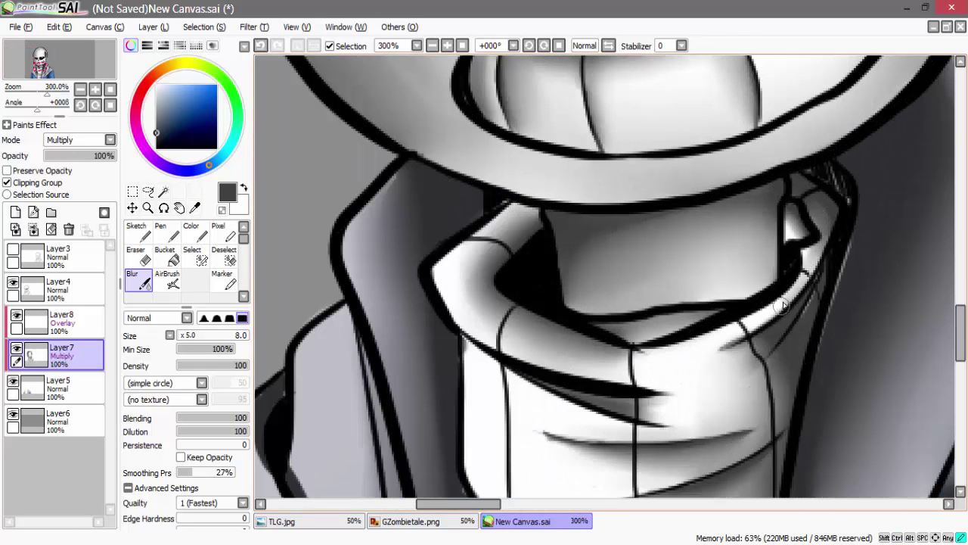
pyautogui.moveTo(784, 305); pyautogui.dragTo(795, 328)
pyautogui.scroll(-4, 465, 231)
pyautogui.scroll(4, 484, 363)
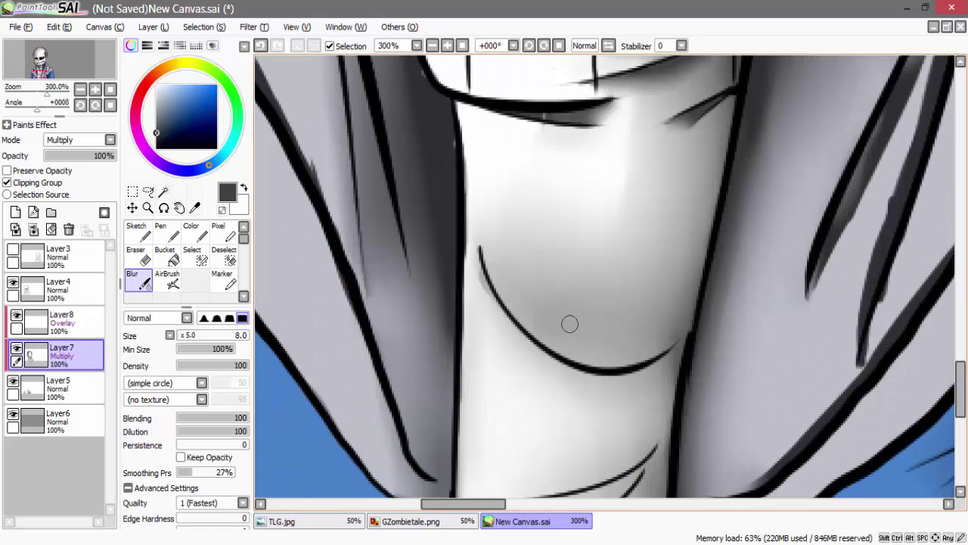
# Paint a dark grey shadow inside the shirt's large curved crease and erase the excess below the line
pyautogui.press('n')
pyautogui.moveTo(482, 250)
pyautogui.mouseDown()
pyautogui.moveTo(573, 334)
pyautogui.moveTo(614, 344)
pyautogui.moveTo(683, 333)
pyautogui.moveTo(600, 356)
pyautogui.moveTo(533, 325)
pyautogui.moveTo(504, 297)
pyautogui.moveTo(609, 345)
pyautogui.moveTo(662, 344)
pyautogui.moveTo(591, 333)
pyautogui.moveTo(675, 330)
pyautogui.mouseUp()
pyautogui.press('c')
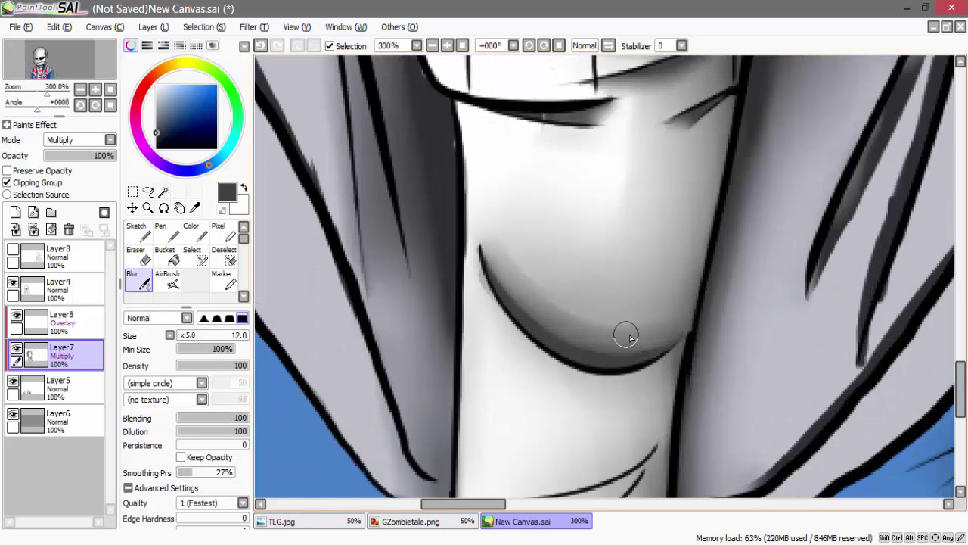
pyautogui.hotkey('ctrl', 'z')
pyautogui.hotkey('ctrl', 'z')
pyautogui.press('e')
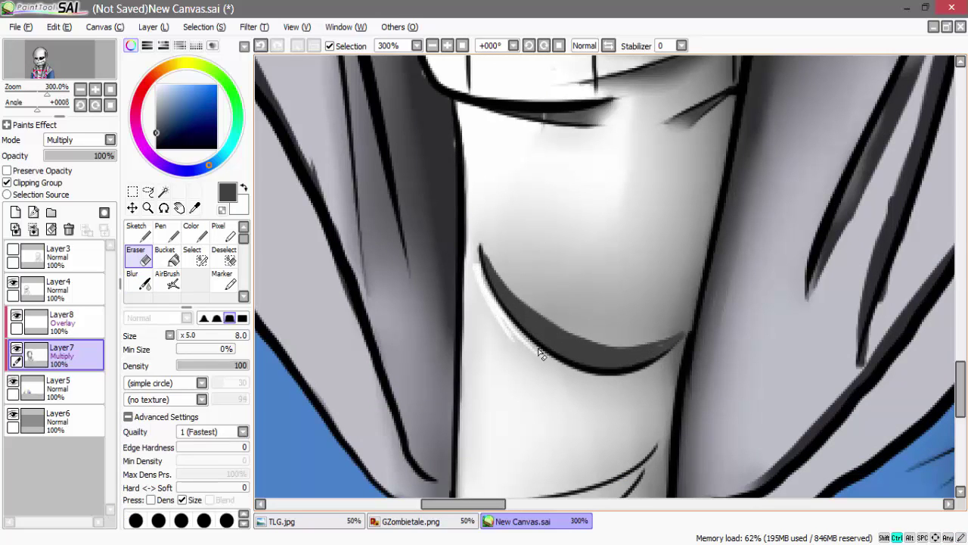
# Blur the curved crease's shadow upward into the shirt with the Blur tool at size 30
pyautogui.press('b')
pyautogui.press(']')
pyautogui.press(']')
pyautogui.moveTo(539, 257)
pyautogui.mouseDown()
pyautogui.moveTo(600, 304)
pyautogui.moveTo(567, 300)
pyautogui.moveTo(603, 311)
pyautogui.moveTo(666, 304)
pyautogui.mouseUp()
pyautogui.moveTo(517, 234); pyautogui.dragTo(519, 258)
pyautogui.moveTo(649, 311)
pyautogui.mouseDown()
pyautogui.moveTo(510, 250)
pyautogui.moveTo(663, 310)
pyautogui.moveTo(616, 313)
pyautogui.mouseUp()
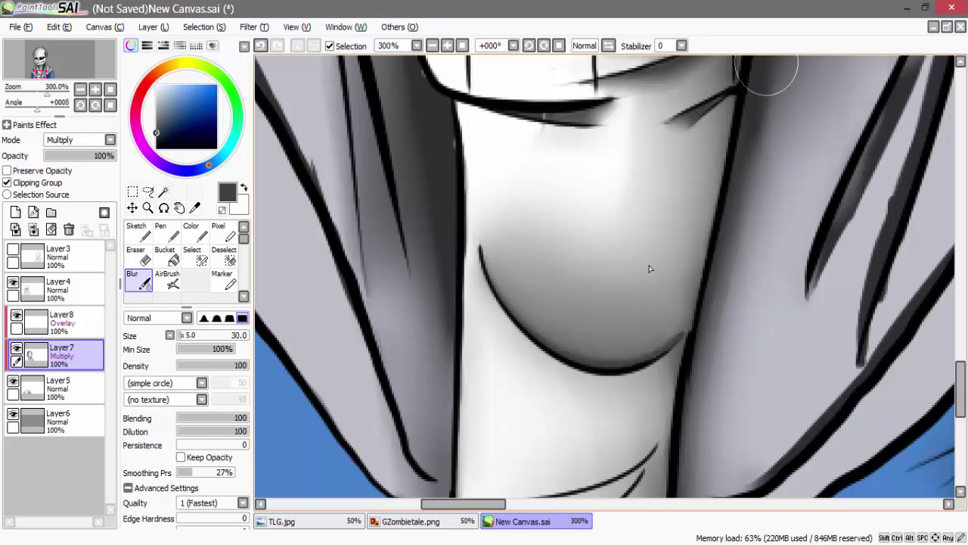
# Paint dark grey shadows beneath the two lower creases near the shirt's bottom edge and blur them
pyautogui.scroll(-3, 683, 274)
pyautogui.scroll(4, 684, 275)
pyautogui.press('n')
pyautogui.hotkey('ctrl', 'z')
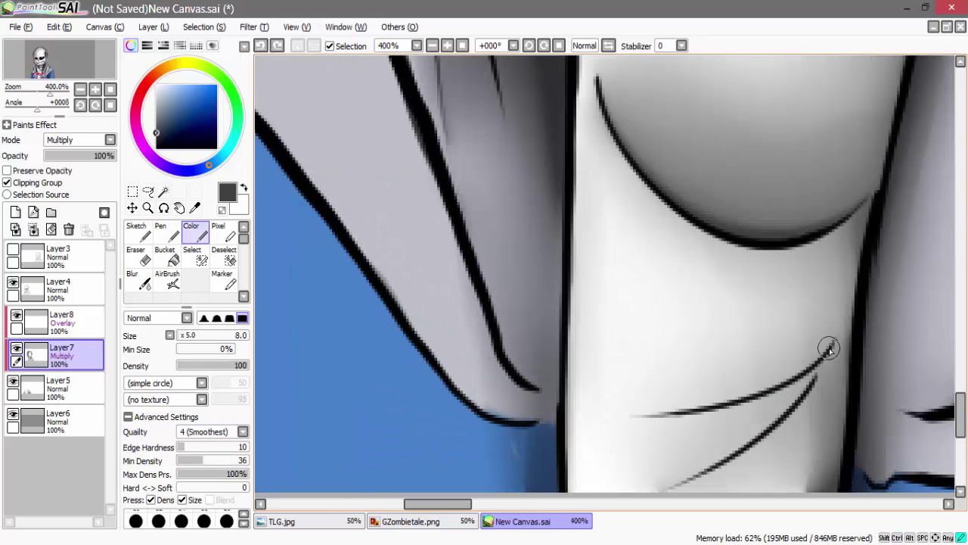
pyautogui.moveTo(829, 350)
pyautogui.mouseDown()
pyautogui.moveTo(707, 411)
pyautogui.moveTo(778, 394)
pyautogui.mouseUp()
pyautogui.moveTo(813, 380)
pyautogui.mouseDown()
pyautogui.moveTo(730, 452)
pyautogui.moveTo(765, 424)
pyautogui.mouseUp()
pyautogui.press('c')
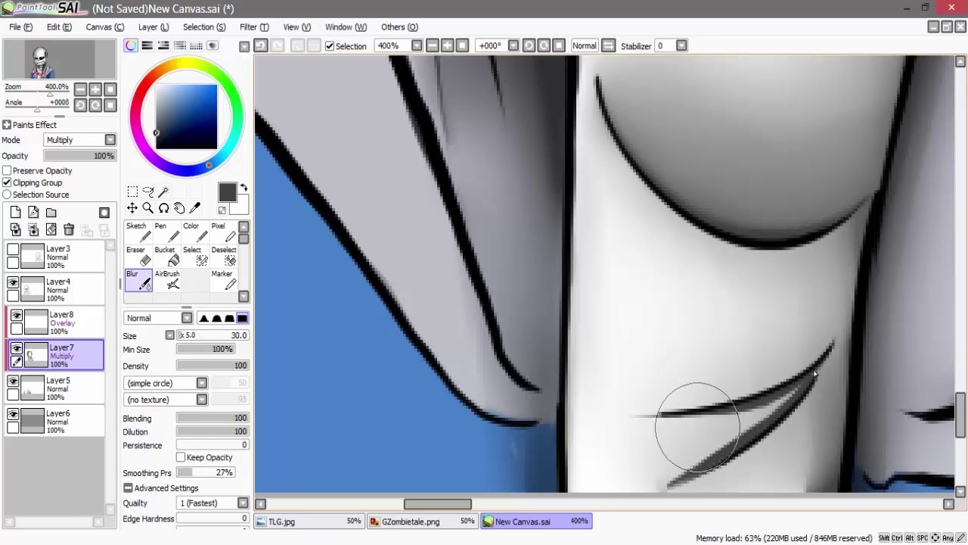
pyautogui.moveTo(678, 422)
pyautogui.mouseDown()
pyautogui.moveTo(790, 394)
pyautogui.moveTo(668, 471)
pyautogui.mouseUp()
# Blur the shadow along the outer fold on the hood's right side with the Blur tool at size 20
pyautogui.scroll(-4, 779, 401)
pyautogui.scroll(4, 614, 374)
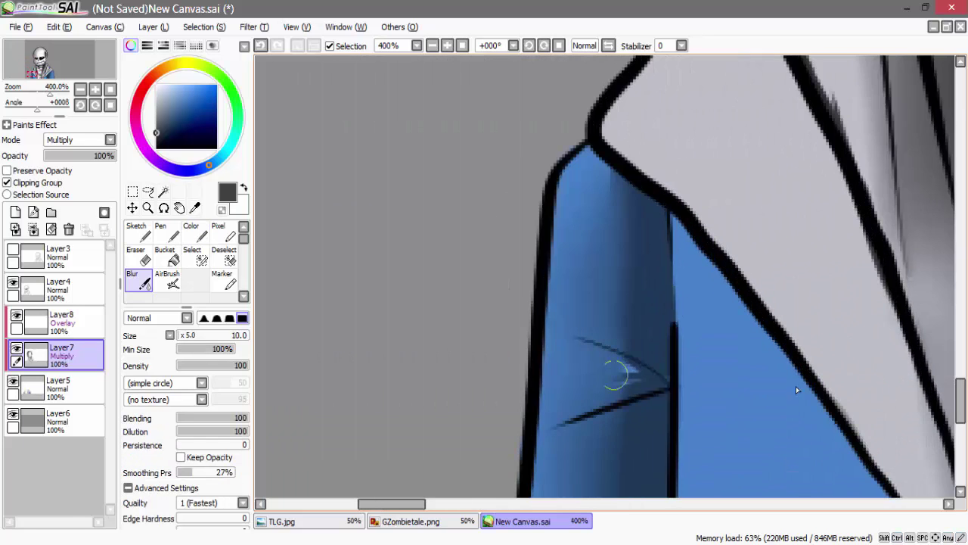
pyautogui.scroll(-1, 637, 336)
pyautogui.scroll(-1, 646, 421)
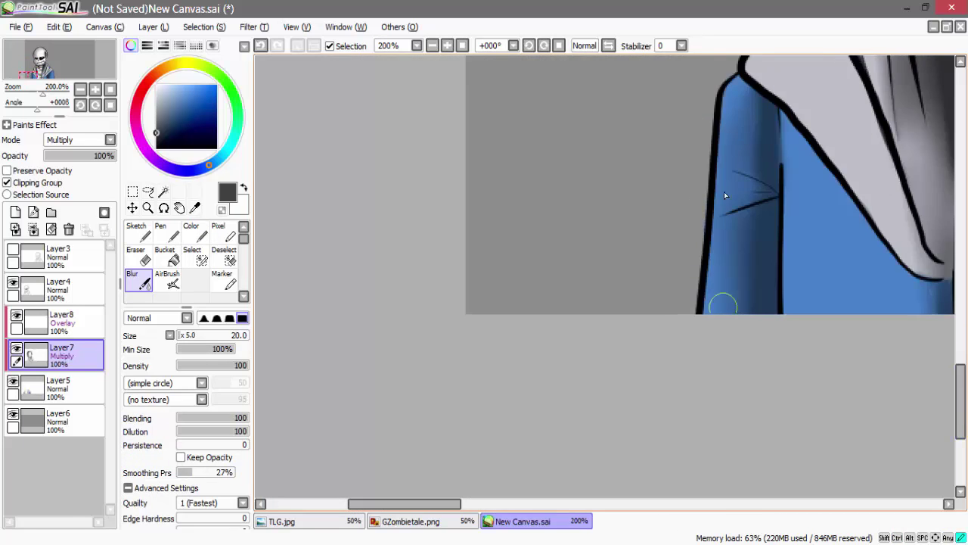
pyautogui.moveTo(456, 503); pyautogui.dragTo(580, 501)
pyautogui.moveTo(960, 382); pyautogui.dragTo(960, 324)
pyautogui.scroll(-2, 946, 333)
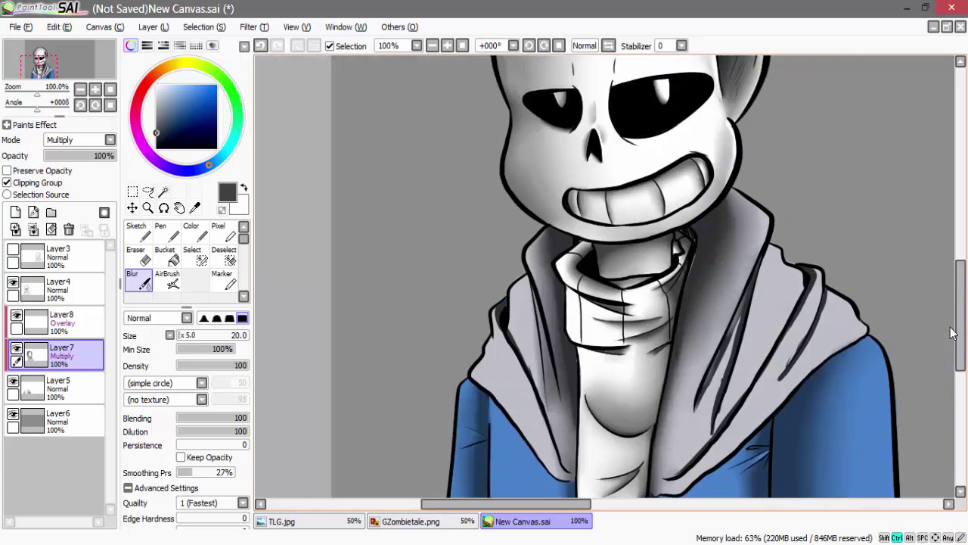
pyautogui.scroll(2, 839, 276)
pyautogui.moveTo(827, 263)
pyautogui.mouseDown()
pyautogui.moveTo(765, 418)
pyautogui.moveTo(796, 375)
pyautogui.moveTo(786, 270)
pyautogui.moveTo(740, 377)
pyautogui.moveTo(816, 222)
pyautogui.moveTo(768, 345)
pyautogui.moveTo(747, 394)
pyautogui.mouseUp()
pyautogui.hotkey('ctrl', 'z')
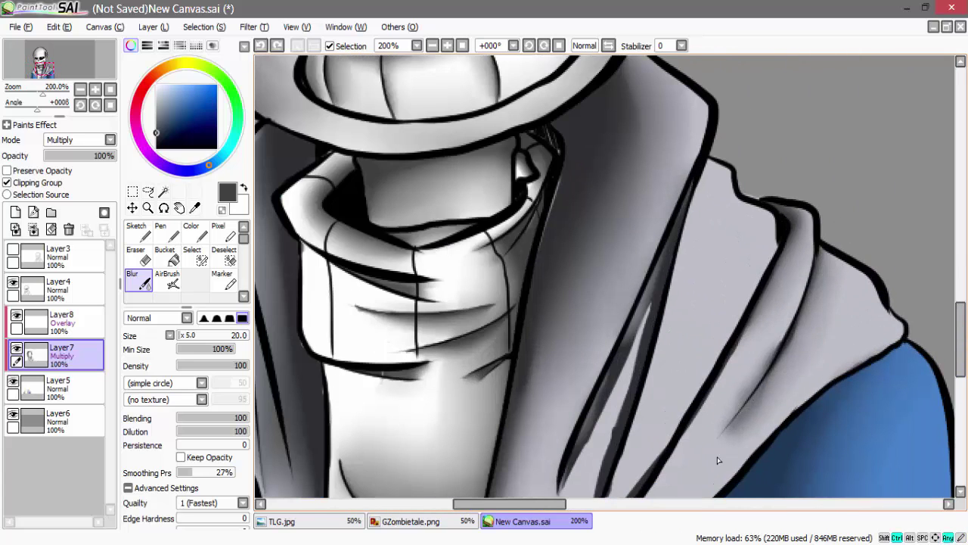
pyautogui.moveTo(764, 358); pyautogui.dragTo(739, 397)
# Blur the dark shadows in the narrow inner folds on the hood's right side using size 10
pyautogui.moveTo(961, 325); pyautogui.dragTo(961, 339)
pyautogui.moveTo(644, 243); pyautogui.dragTo(573, 401)
pyautogui.moveTo(613, 367); pyautogui.dragTo(597, 448)
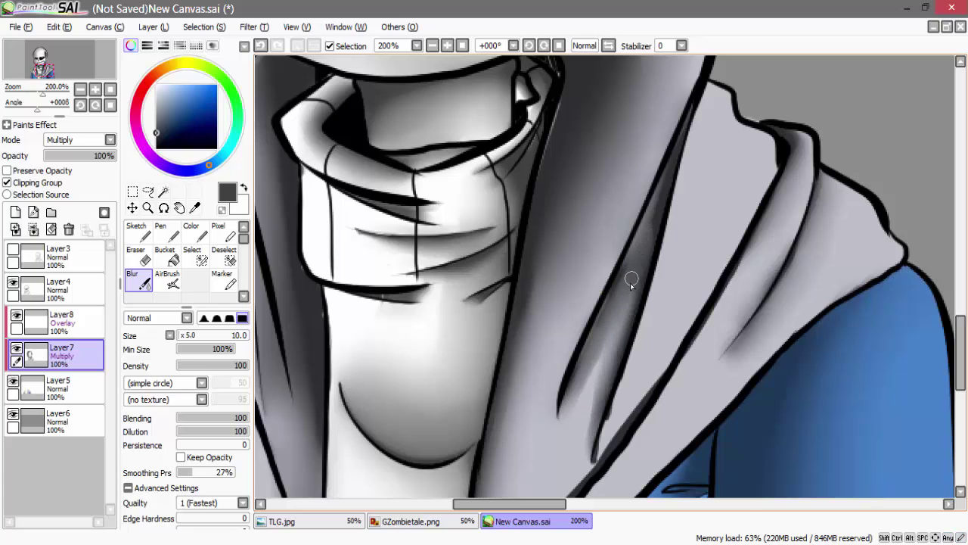
pyautogui.moveTo(667, 180); pyautogui.dragTo(656, 231)
# Darken the narrow fold on the hood's right side and blur it together with the long fold below
pyautogui.click(194, 232)
pyautogui.moveTo(566, 384); pyautogui.dragTo(678, 152)
pyautogui.press('b')
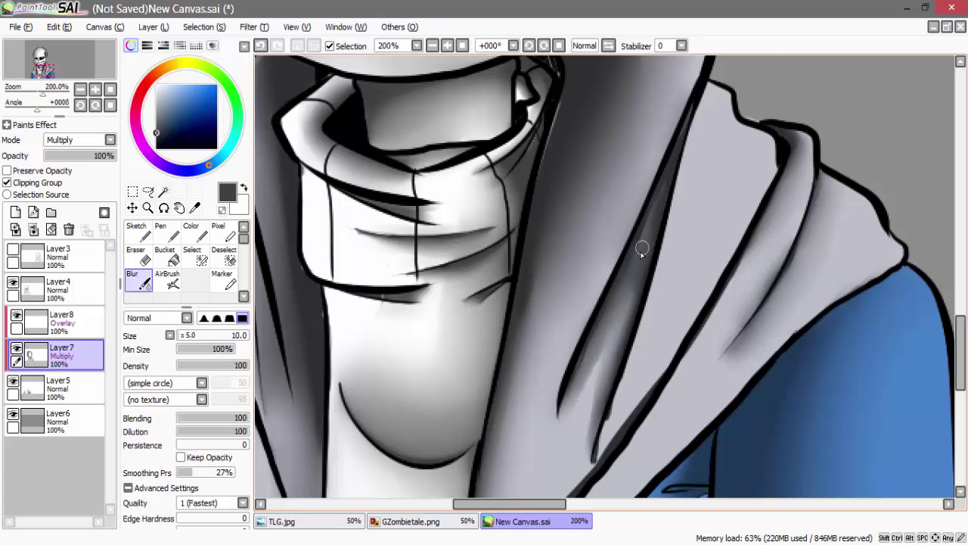
pyautogui.moveTo(961, 331); pyautogui.dragTo(961, 348)
pyautogui.moveTo(526, 435)
pyautogui.mouseDown()
pyautogui.moveTo(629, 301)
pyautogui.moveTo(649, 289)
pyautogui.mouseUp()
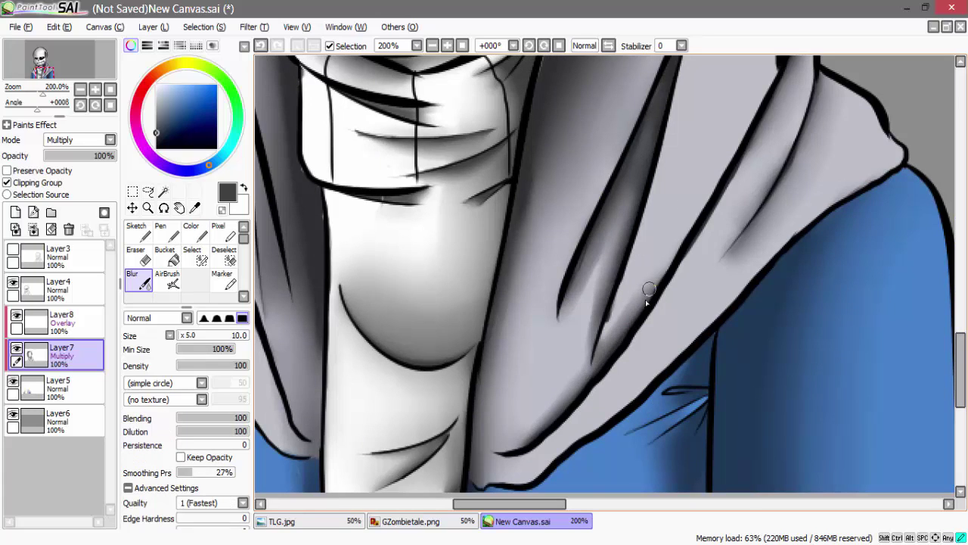
pyautogui.moveTo(592, 259); pyautogui.dragTo(649, 141)
# Airbrush a soft shadow at size 16 onto the hood's upper left part under the jaw and blur it
pyautogui.scroll(-3, 631, 301)
pyautogui.scroll(3, 454, 276)
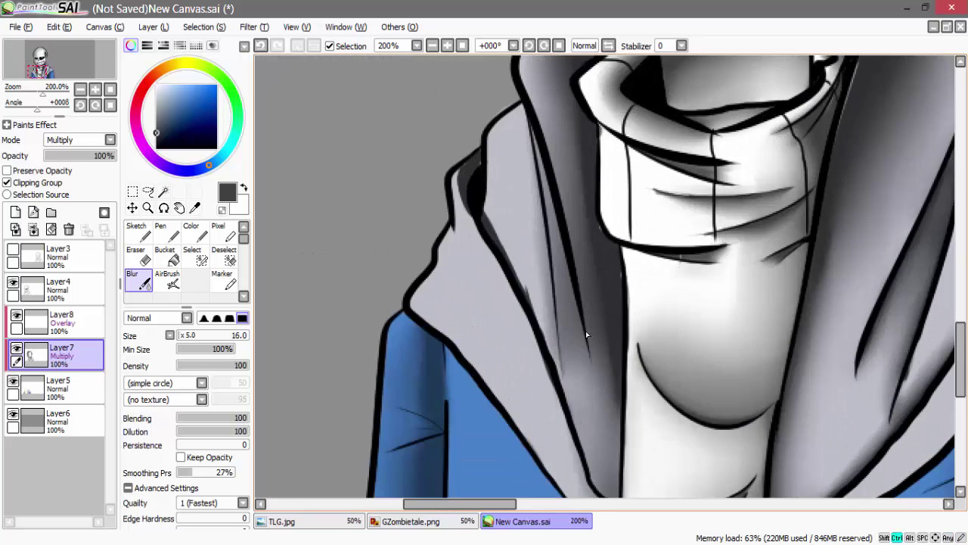
pyautogui.scroll(-3, 706, 240)
pyautogui.moveTo(960, 312); pyautogui.dragTo(961, 277)
pyautogui.scroll(2, 787, 199)
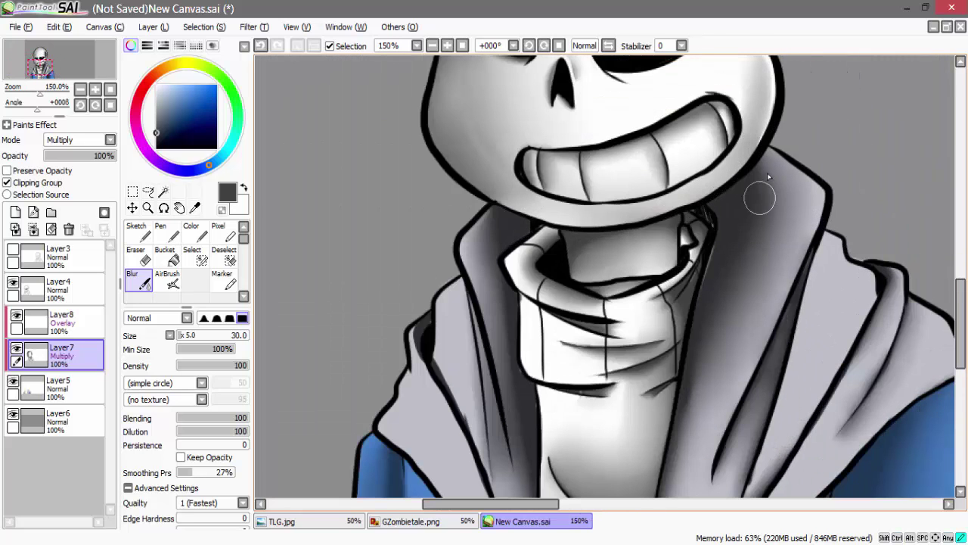
pyautogui.click(169, 281)
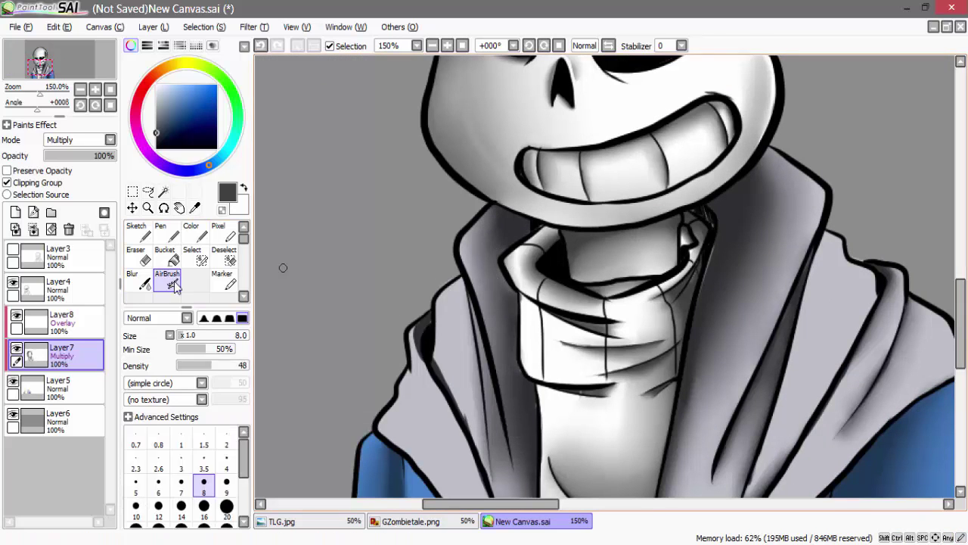
pyautogui.click(203, 510)
pyautogui.moveTo(500, 222)
pyautogui.mouseDown()
pyautogui.moveTo(508, 292)
pyautogui.moveTo(495, 336)
pyautogui.moveTo(480, 205)
pyautogui.mouseUp()
pyautogui.click(138, 280)
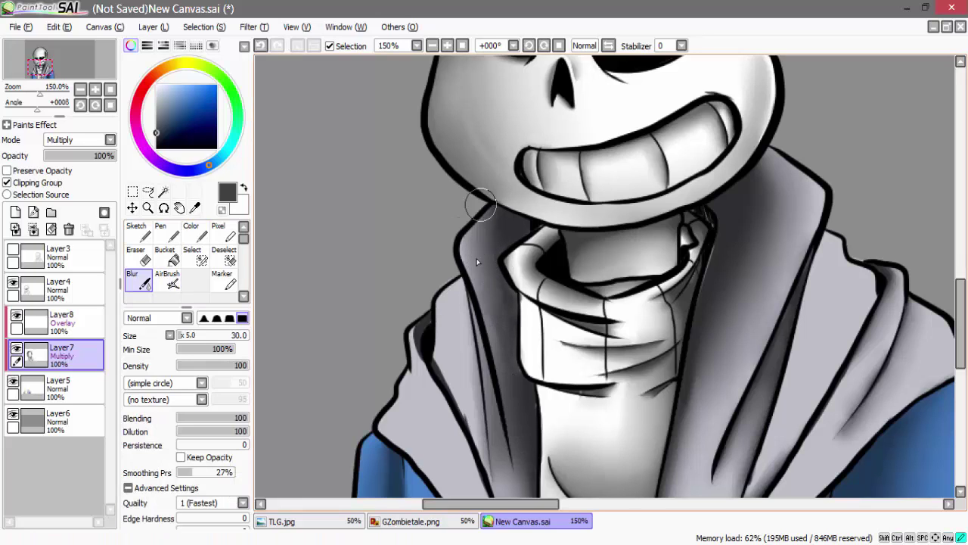
pyautogui.press('x')
pyautogui.press('x')
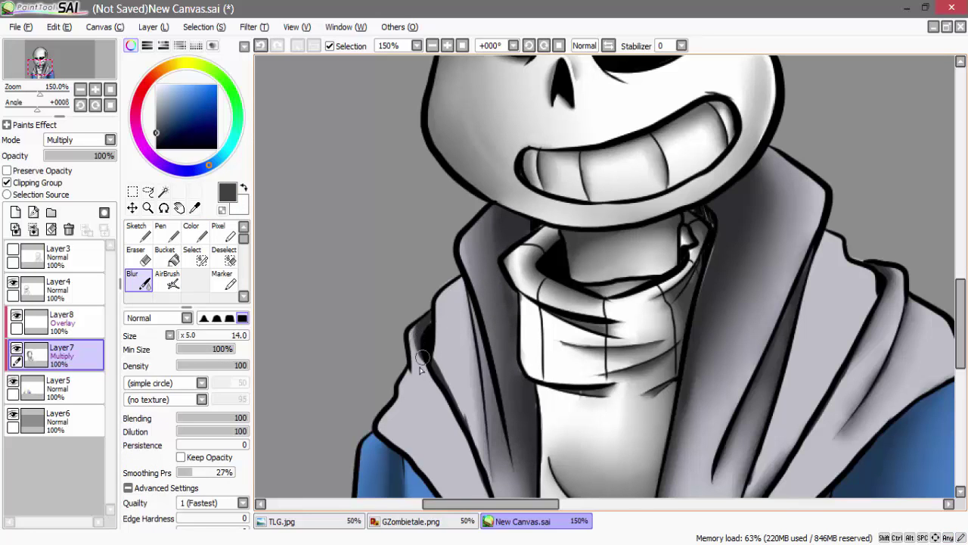
# Touch up and blur the shadow along the outer fold on the hood's left side
pyautogui.moveTo(448, 382); pyautogui.dragTo(474, 448)
pyautogui.moveTo(961, 345); pyautogui.dragTo(961, 373)
pyautogui.click(194, 233)
pyautogui.press('x')
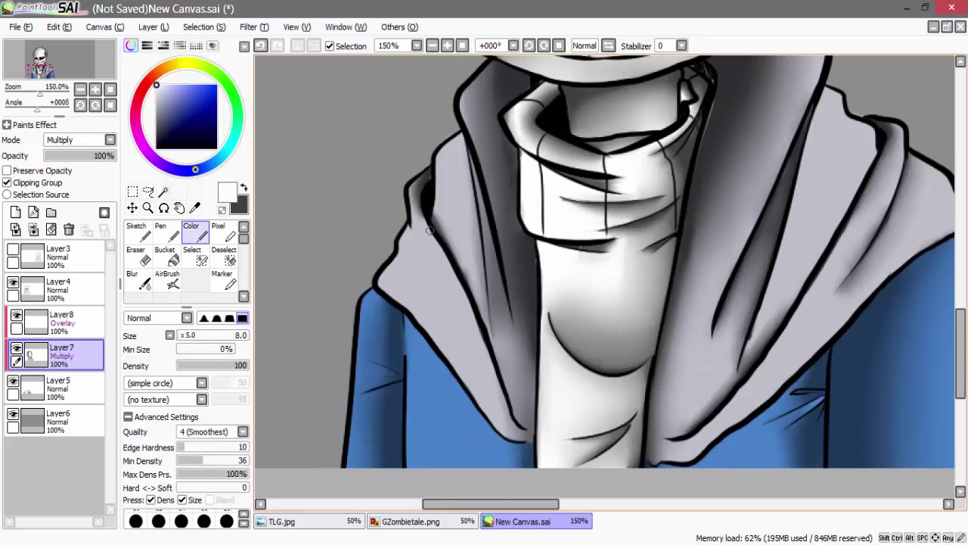
pyautogui.click(168, 280)
pyautogui.press('x')
pyautogui.press('b')
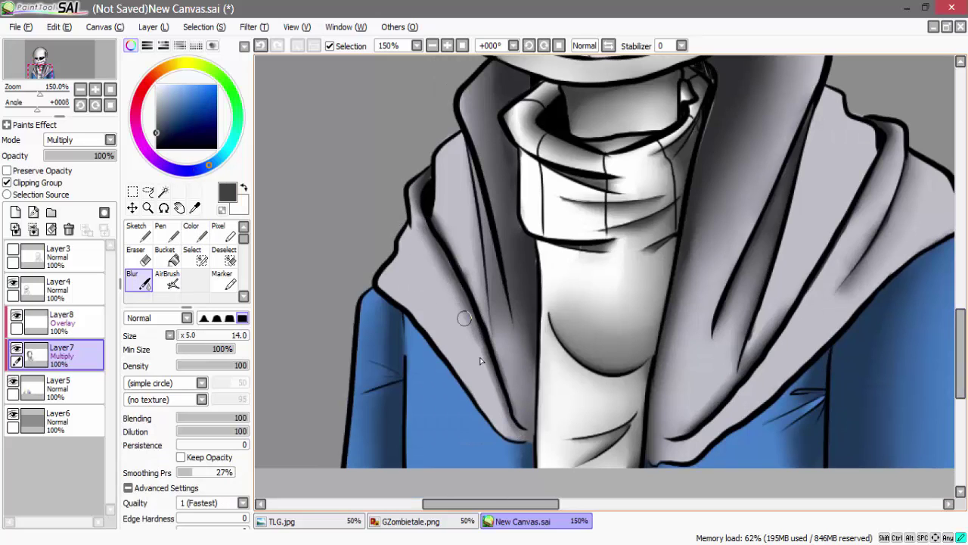
pyautogui.press('x')
pyautogui.press('x')
# Paint a dark shadow along the hood's upper right edge and blur it down the adjoining fold
pyautogui.press('n')
pyautogui.moveTo(828, 91); pyautogui.dragTo(874, 157)
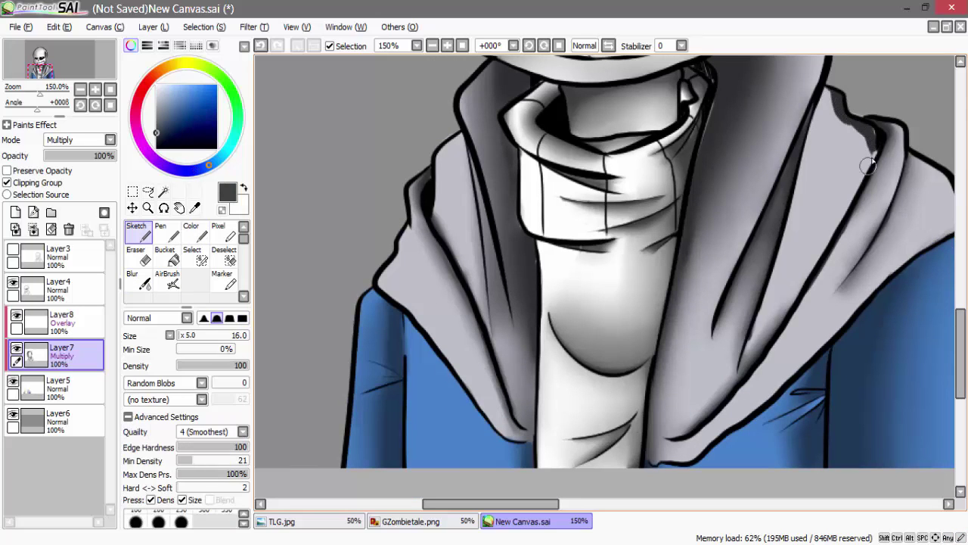
pyautogui.press('b')
pyautogui.moveTo(846, 127)
pyautogui.mouseDown()
pyautogui.moveTo(827, 98)
pyautogui.moveTo(849, 147)
pyautogui.moveTo(844, 121)
pyautogui.mouseUp()
pyautogui.press(']')
pyautogui.press(']')
pyautogui.press(']')
pyautogui.moveTo(867, 162); pyautogui.dragTo(752, 363)
# Paint a shadow along the hood's outer edge above the right shoulder and blur it
pyautogui.moveTo(499, 504); pyautogui.dragTo(563, 505)
pyautogui.press('n')
pyautogui.moveTo(630, 159); pyautogui.dragTo(679, 206)
pyautogui.press('c')
pyautogui.moveTo(633, 178); pyautogui.dragTo(673, 212)
# Paint a dark grey shadow on the blue jacket beneath the hood's lower right edge and blur it
pyautogui.press('c')
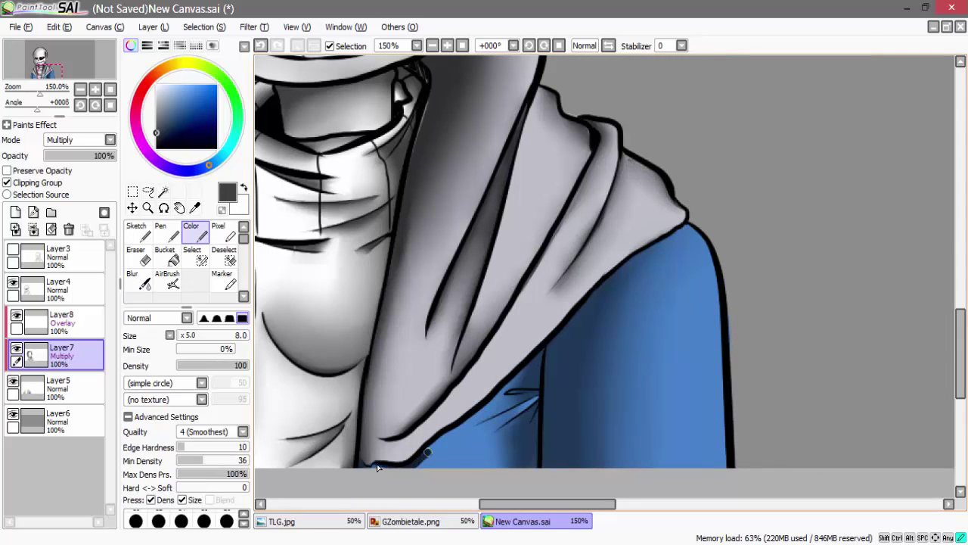
pyautogui.moveTo(621, 271)
pyautogui.mouseDown()
pyautogui.moveTo(683, 228)
pyautogui.moveTo(400, 473)
pyautogui.mouseUp()
pyautogui.press('c')
# Paint a shadow on the blue jacket beneath the hood's lower left edge and soften it with the Blur tool
pyautogui.scroll(-3, 454, 253)
pyautogui.moveTo(540, 504); pyautogui.dragTo(509, 504)
pyautogui.moveTo(961, 283); pyautogui.dragTo(960, 249)
pyautogui.scroll(4, 443, 413)
pyautogui.press('n')
pyautogui.moveTo(387, 226)
pyautogui.mouseDown()
pyautogui.moveTo(532, 397)
pyautogui.moveTo(392, 265)
pyautogui.mouseUp()
pyautogui.press('super')
pyautogui.write('\\')
pyautogui.click(171, 432)
pyautogui.press('\\')
pyautogui.moveTo(430, 312)
pyautogui.mouseDown()
pyautogui.moveTo(484, 371)
pyautogui.moveTo(502, 433)
pyautogui.mouseUp()
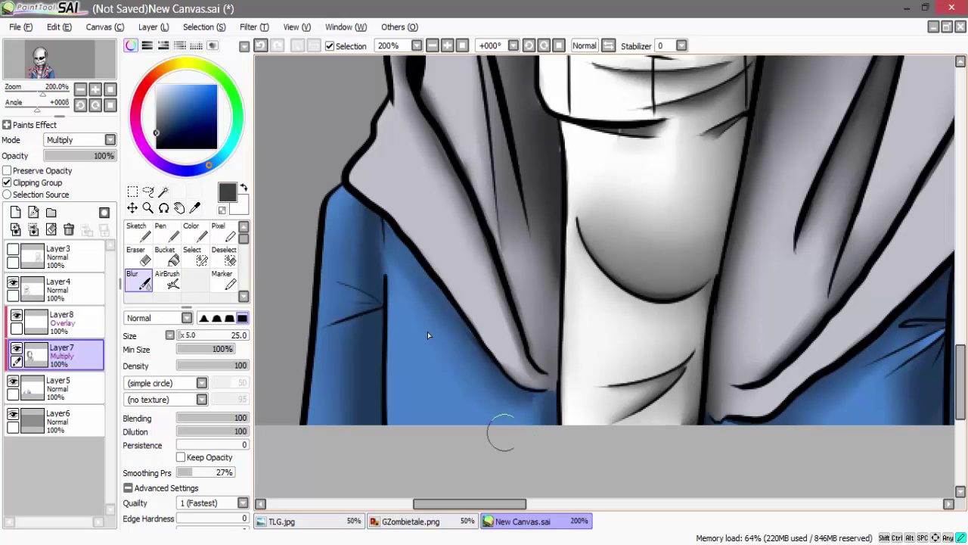
pyautogui.press('e')
pyautogui.press('b')
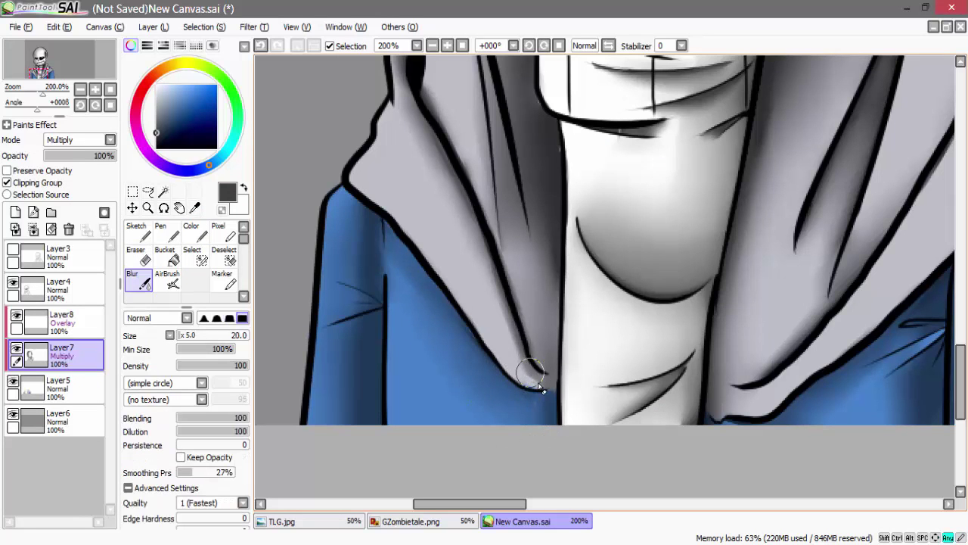
# Blur the shadow on the right shoulder and sleeve below the hood, finishing with the Blur tool at size 30
pyautogui.moveTo(482, 505); pyautogui.dragTo(538, 505)
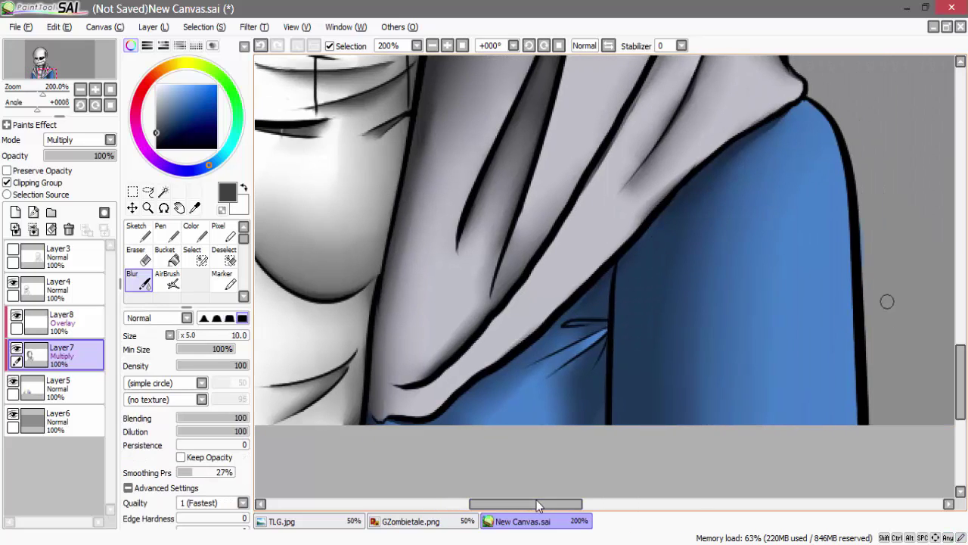
pyautogui.press(']')
pyautogui.press(']')
pyautogui.press(']')
pyautogui.press(']')
pyautogui.press(']')
pyautogui.moveTo(781, 153)
pyautogui.mouseDown()
pyautogui.moveTo(704, 437)
pyautogui.moveTo(734, 215)
pyautogui.moveTo(726, 407)
pyautogui.moveTo(728, 257)
pyautogui.mouseUp()
pyautogui.press('[')
pyautogui.press('[')
pyautogui.press('[')
pyautogui.moveTo(811, 174); pyautogui.dragTo(720, 211)
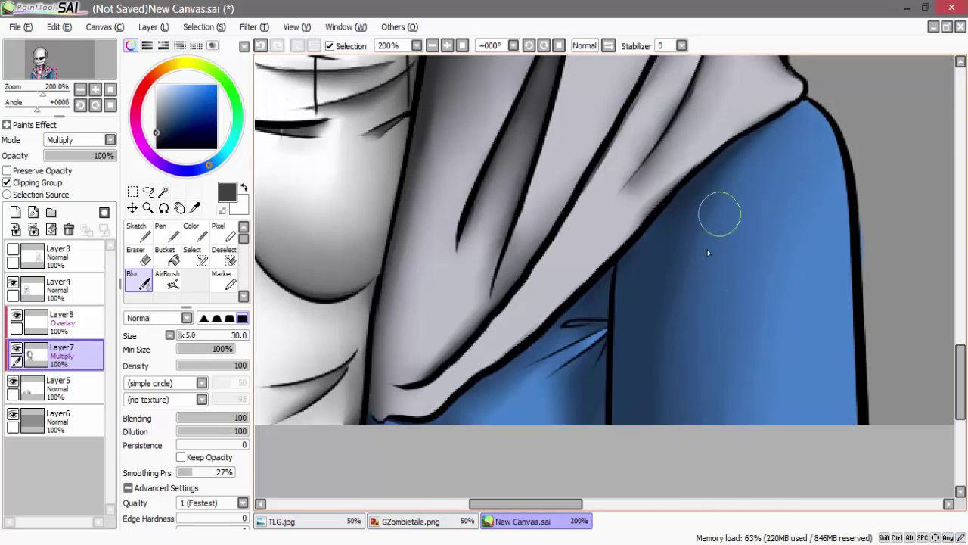
# Paint a dark shadow on the hood's left panel between its folds and blur it outward with sizes 10 and 16
pyautogui.scroll(-2, 757, 302)
pyautogui.scroll(1, 394, 238)
pyautogui.press('n')
pyautogui.moveTo(444, 229); pyautogui.dragTo(470, 409)
pyautogui.press('b')
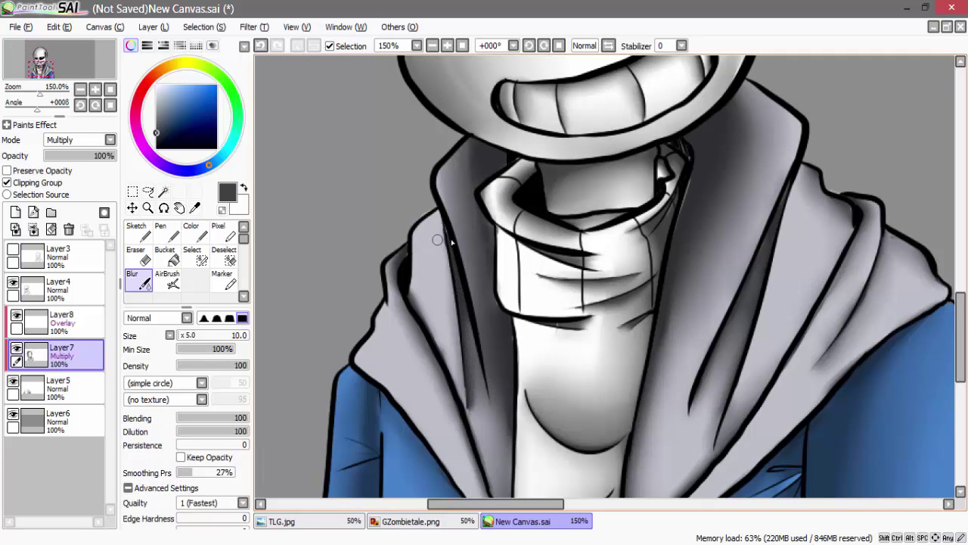
pyautogui.press('c')
pyautogui.moveTo(440, 218); pyautogui.dragTo(426, 310)
pyautogui.moveTo(458, 374); pyautogui.dragTo(436, 272)
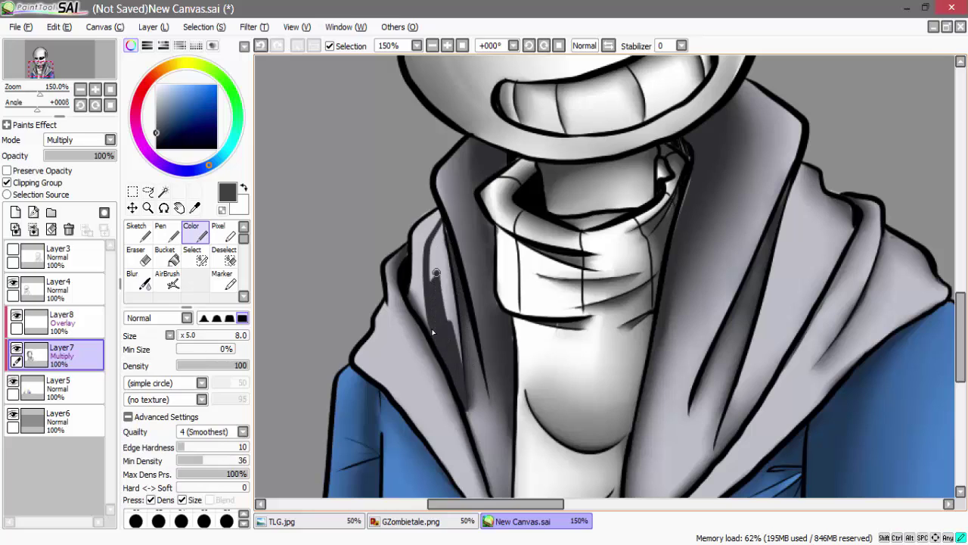
pyautogui.press('b')
pyautogui.moveTo(458, 363); pyautogui.dragTo(442, 215)
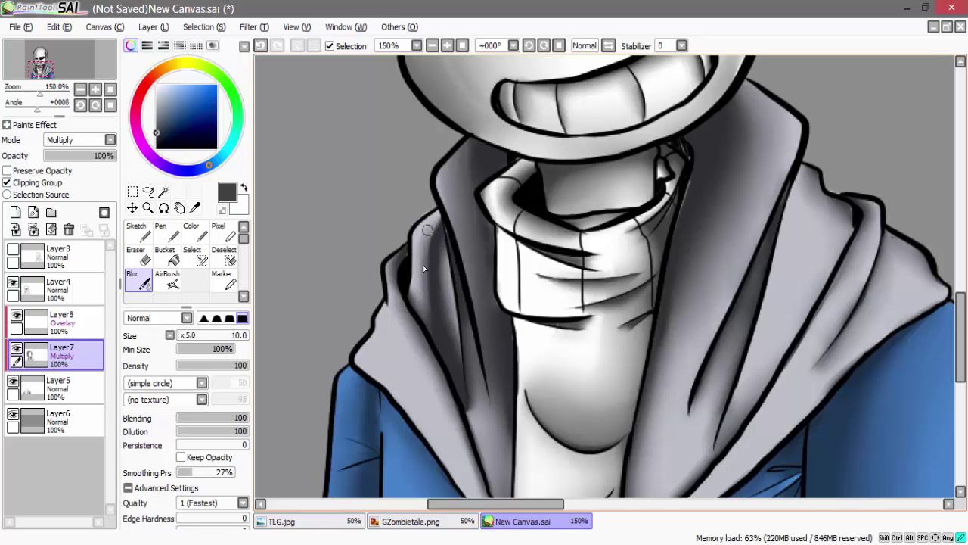
pyautogui.moveTo(437, 335); pyautogui.dragTo(438, 248)
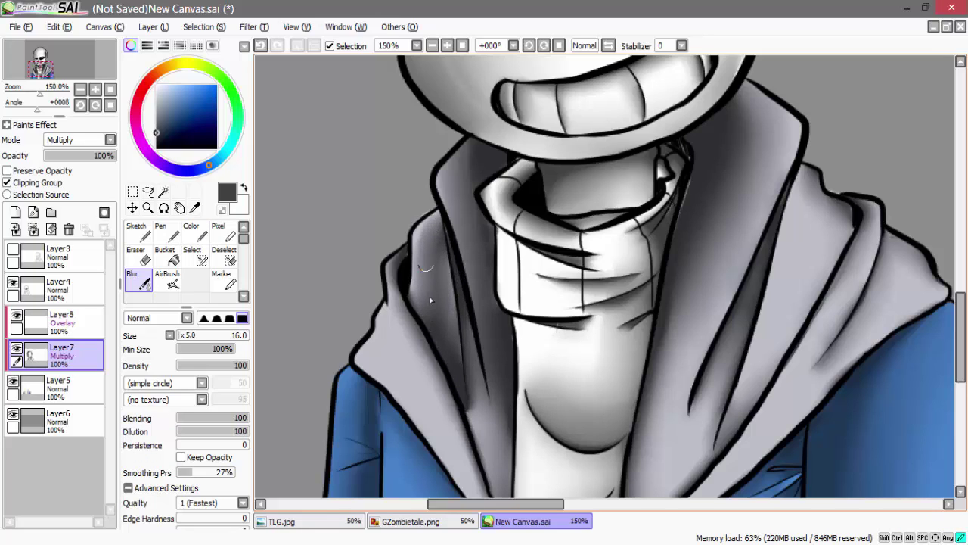
# On Layer5, sample the light grey from the scratchpad and paint over missed spots along the hood's inner edges
pyautogui.click(78, 382)
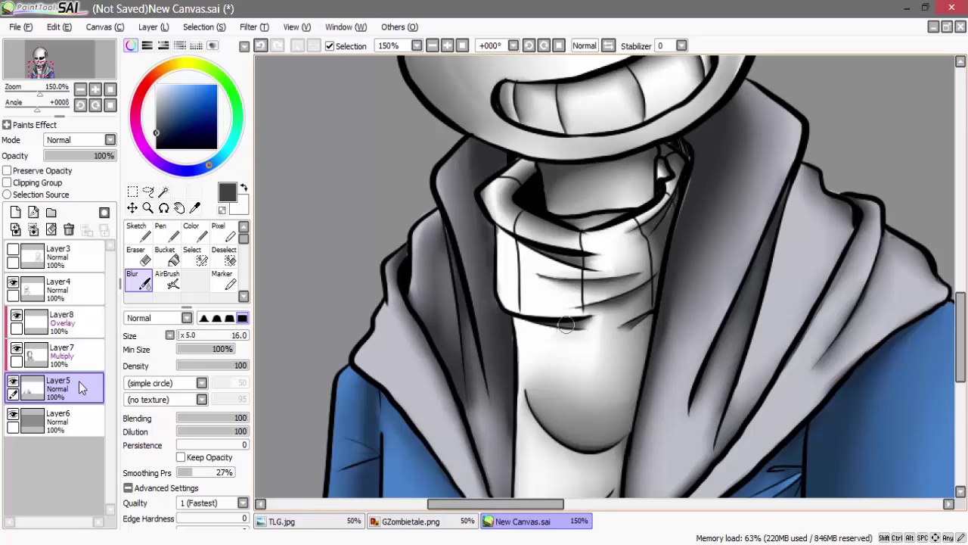
pyautogui.press('x')
pyautogui.press('c')
pyautogui.click(213, 46)
pyautogui.rightClick(161, 220)
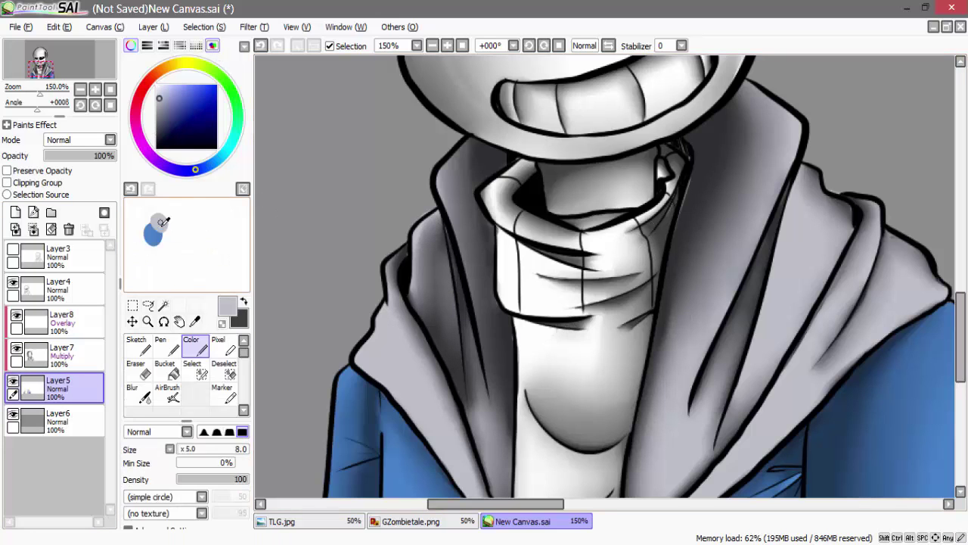
pyautogui.click(214, 47)
pyautogui.moveTo(702, 181)
pyautogui.mouseDown()
pyautogui.moveTo(678, 224)
pyautogui.moveTo(676, 144)
pyautogui.mouseUp()
pyautogui.moveTo(447, 233); pyautogui.dragTo(445, 223)
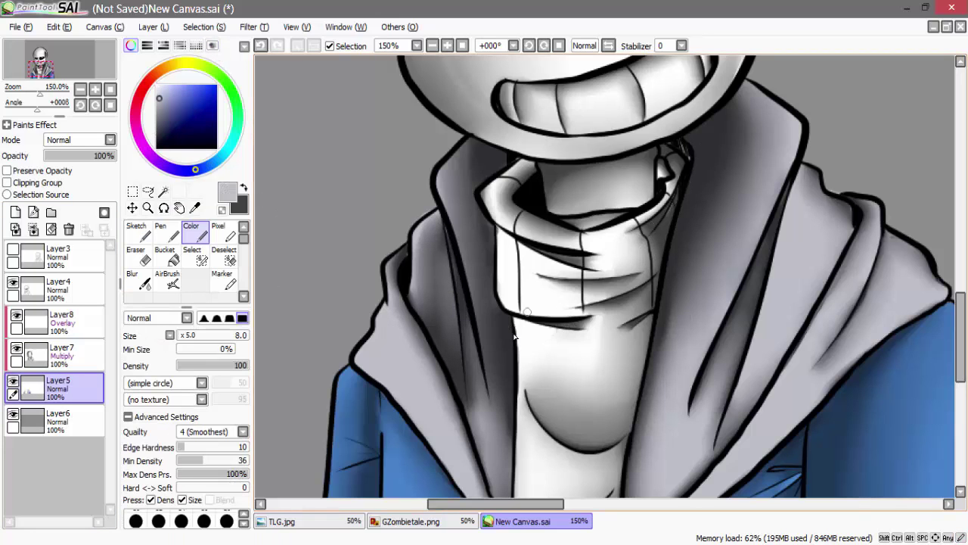
pyautogui.press('e')
pyautogui.moveTo(961, 324); pyautogui.dragTo(960, 299)
pyautogui.scroll(-2, 938, 292)
pyautogui.scroll(1, 852, 477)
pyautogui.moveTo(510, 503); pyautogui.dragTo(632, 500)
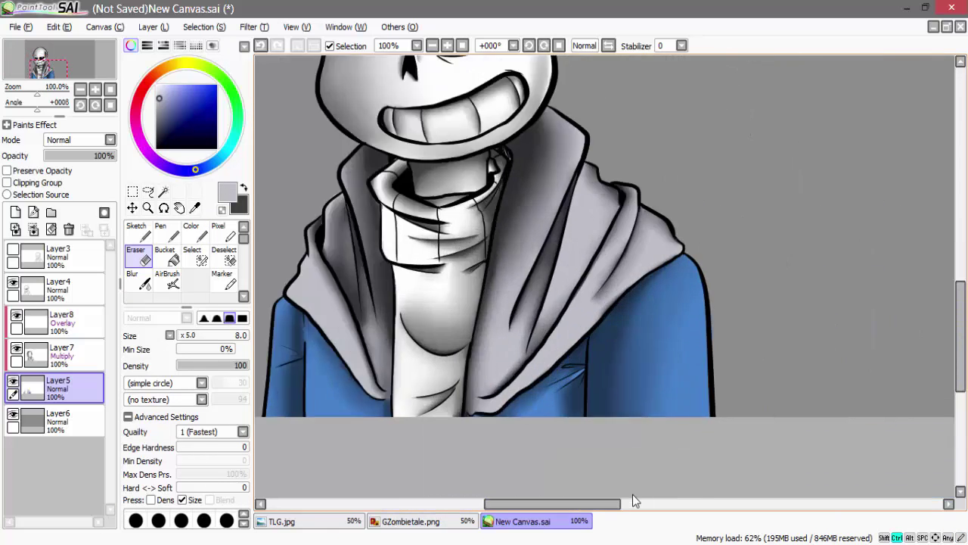
pyautogui.scroll(2, 701, 376)
pyautogui.scroll(-3, 701, 376)
# On Layer8, paint white Overlay highlights along the edges and folds of the hood's left side with the Color tool at size 8
pyautogui.click(79, 322)
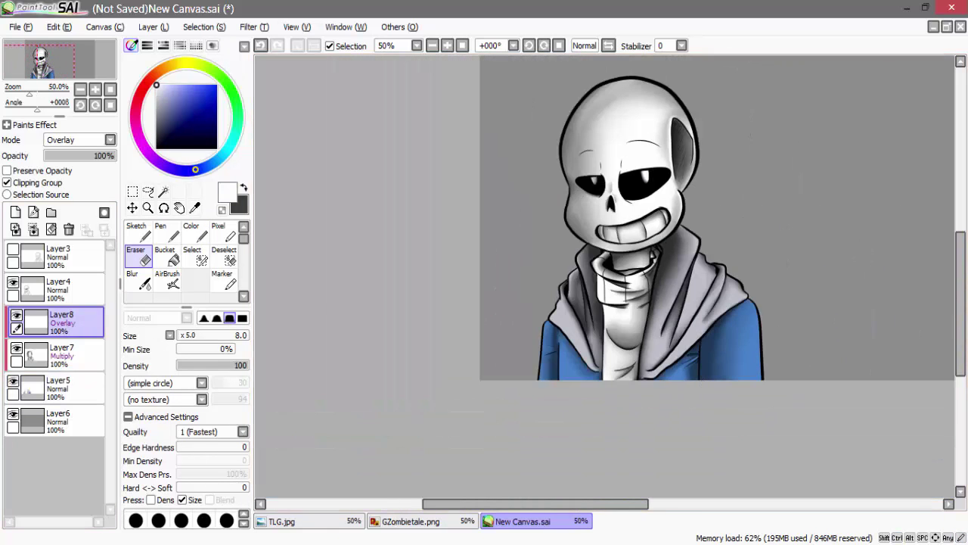
pyautogui.click(195, 232)
pyautogui.scroll(3, 595, 261)
pyautogui.click(422, 521)
pyautogui.click(538, 522)
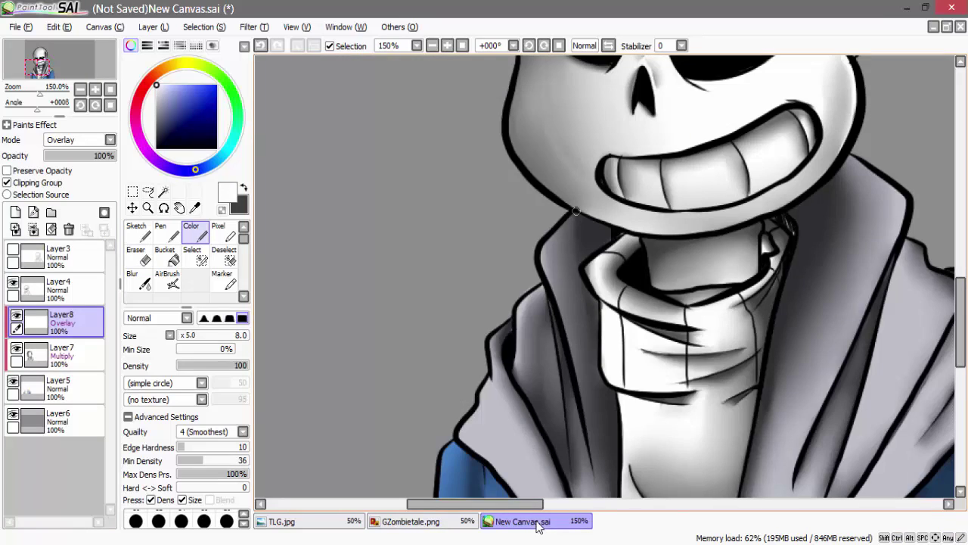
pyautogui.moveTo(547, 274); pyautogui.dragTo(591, 448)
pyautogui.hotkey('ctrl', 'z')
pyautogui.moveTo(580, 382); pyautogui.dragTo(593, 472)
pyautogui.moveTo(547, 291)
pyautogui.mouseDown()
pyautogui.moveTo(560, 450)
pyautogui.moveTo(559, 382)
pyautogui.mouseUp()
pyautogui.hotkey('ctrl', 'z')
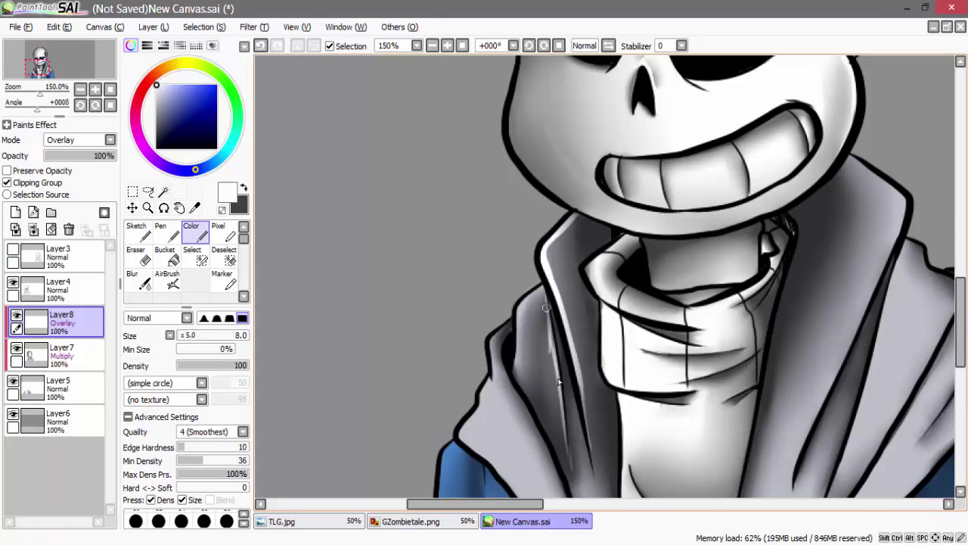
# Paint white Overlay highlights down the outer edges of both jacket sleeves and the left sleeve's inner seam at size 14
pyautogui.scroll(-5, 514, 321)
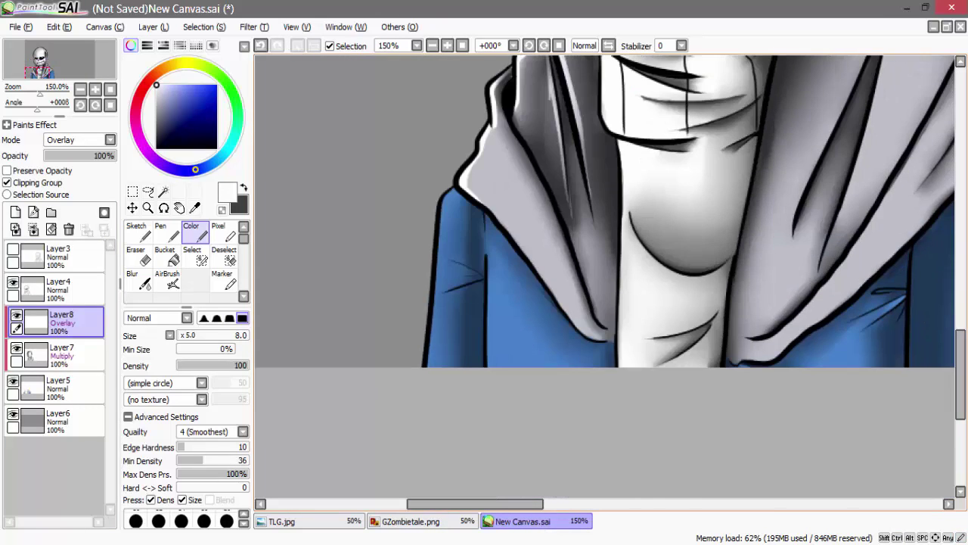
pyautogui.moveTo(488, 257); pyautogui.dragTo(488, 367)
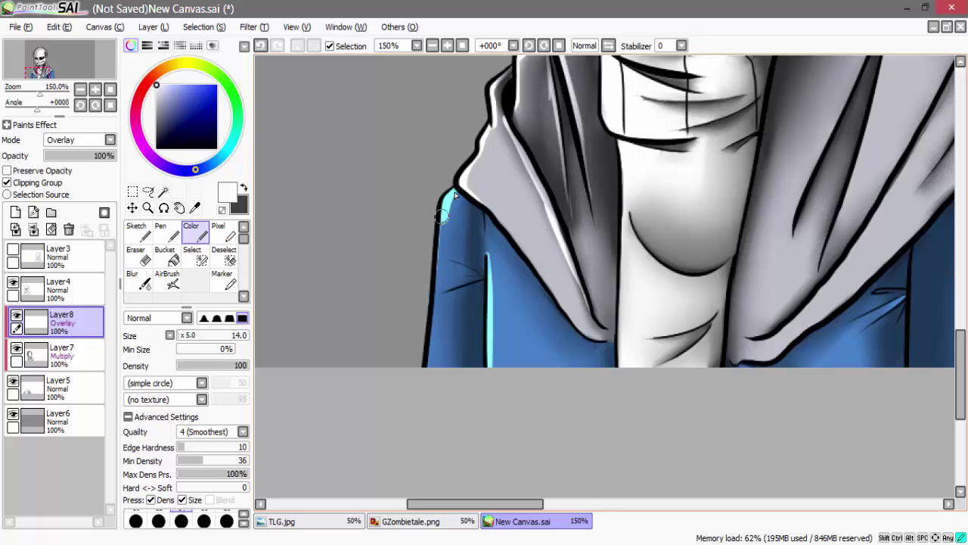
pyautogui.moveTo(441, 217); pyautogui.dragTo(432, 367)
pyautogui.moveTo(513, 504); pyautogui.dragTo(575, 504)
pyautogui.moveTo(598, 247); pyautogui.dragTo(600, 408)
pyautogui.hotkey('ctrl', 'z')
pyautogui.hotkey('ctrl', 'z')
pyautogui.moveTo(733, 127)
pyautogui.mouseDown()
pyautogui.moveTo(754, 417)
pyautogui.moveTo(770, 417)
pyautogui.mouseUp()
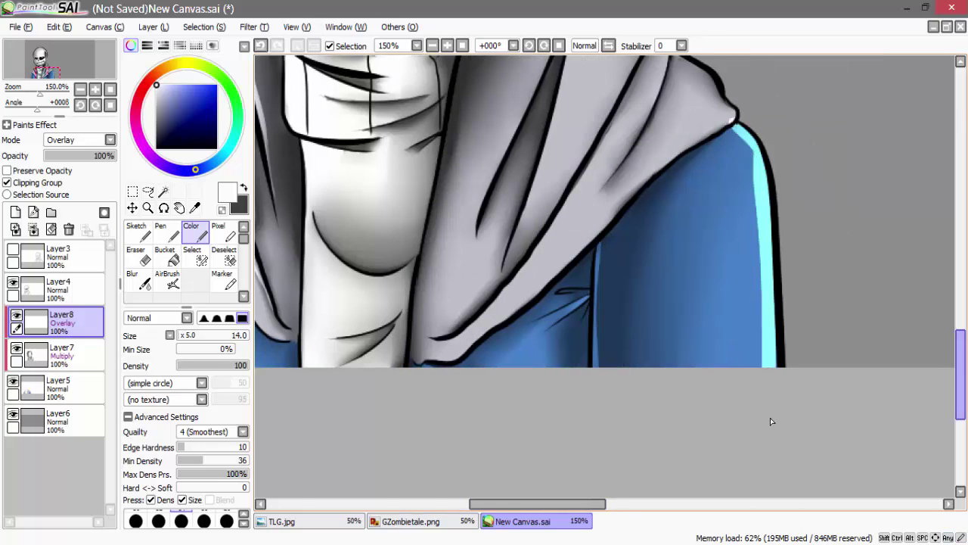
# Paint white highlights along the upper edges, inner folds and lower lapel of the hood's right side at size 14
pyautogui.moveTo(961, 375); pyautogui.dragTo(960, 324)
pyautogui.moveTo(533, 151)
pyautogui.mouseDown()
pyautogui.moveTo(584, 188)
pyautogui.moveTo(581, 230)
pyautogui.mouseUp()
pyautogui.moveTo(479, 462)
pyautogui.mouseDown()
pyautogui.moveTo(558, 261)
pyautogui.moveTo(589, 231)
pyautogui.moveTo(641, 283)
pyautogui.moveTo(629, 394)
pyautogui.mouseUp()
pyautogui.moveTo(961, 310); pyautogui.dragTo(961, 331)
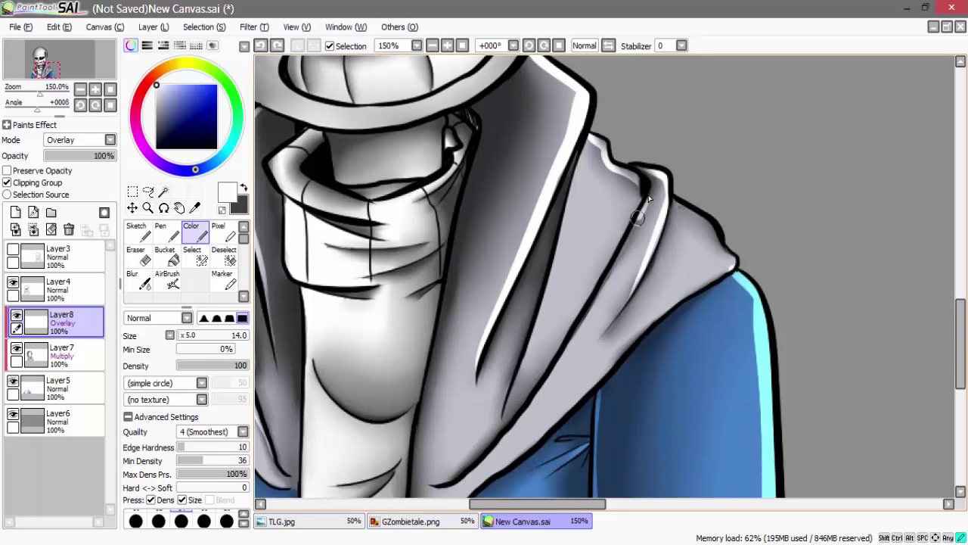
pyautogui.moveTo(648, 198)
pyautogui.mouseDown()
pyautogui.moveTo(609, 281)
pyautogui.moveTo(486, 451)
pyautogui.moveTo(562, 366)
pyautogui.moveTo(451, 485)
pyautogui.moveTo(721, 248)
pyautogui.mouseUp()
pyautogui.hotkey('ctrl', 'z')
pyautogui.scroll(-1, 728, 277)
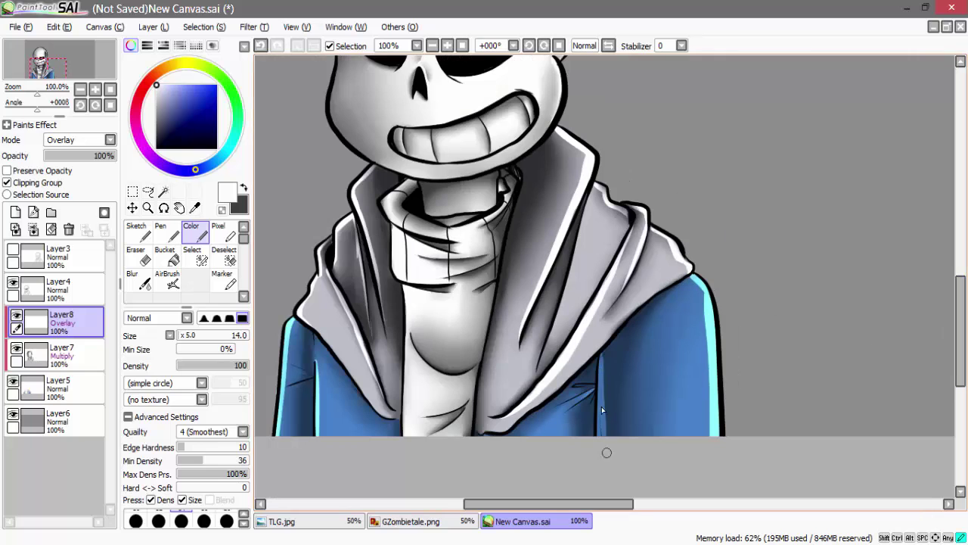
# Add white highlights to the shirt's turtleneck collar, beneath the large chest curve and along the lower creases
pyautogui.scroll(2, 607, 415)
pyautogui.moveTo(330, 185)
pyautogui.mouseDown()
pyautogui.moveTo(482, 242)
pyautogui.moveTo(453, 316)
pyautogui.mouseUp()
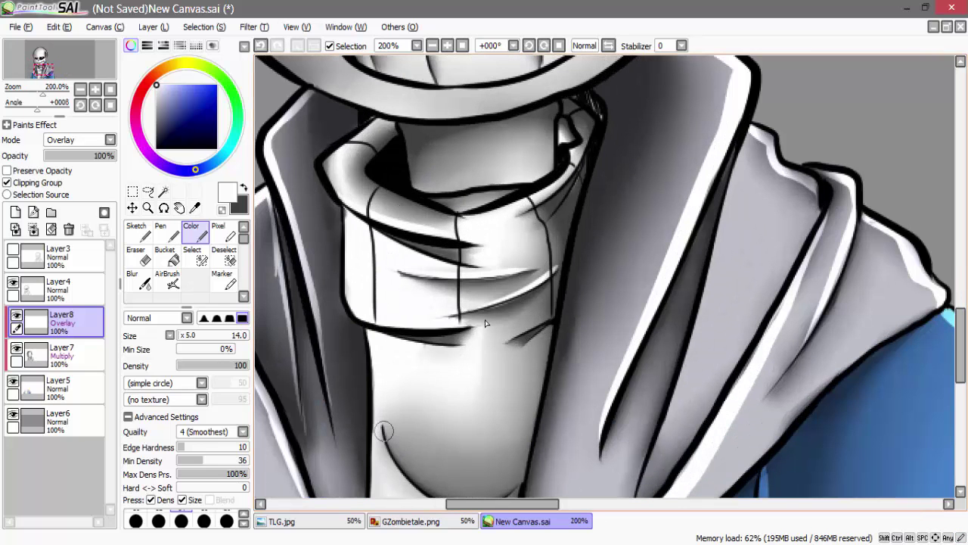
pyautogui.moveTo(384, 430); pyautogui.dragTo(425, 492)
pyautogui.moveTo(959, 327); pyautogui.dragTo(959, 370)
pyautogui.moveTo(416, 343); pyautogui.dragTo(510, 307)
pyautogui.moveTo(959, 369); pyautogui.dragTo(957, 316)
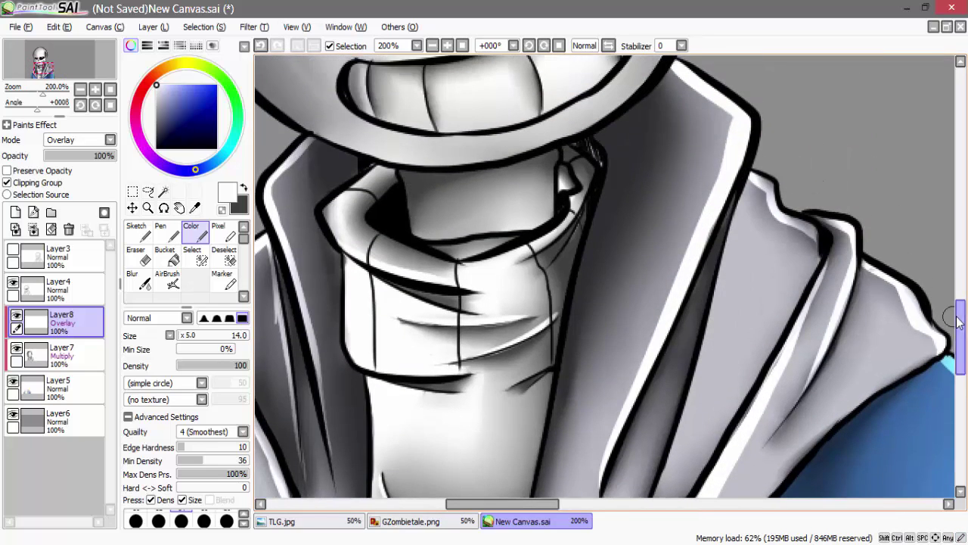
# Paint a thin white highlight along the inner edge of the hood's right panel beside the shirt
pyautogui.scroll(-2, 590, 255)
pyautogui.scroll(1, 590, 232)
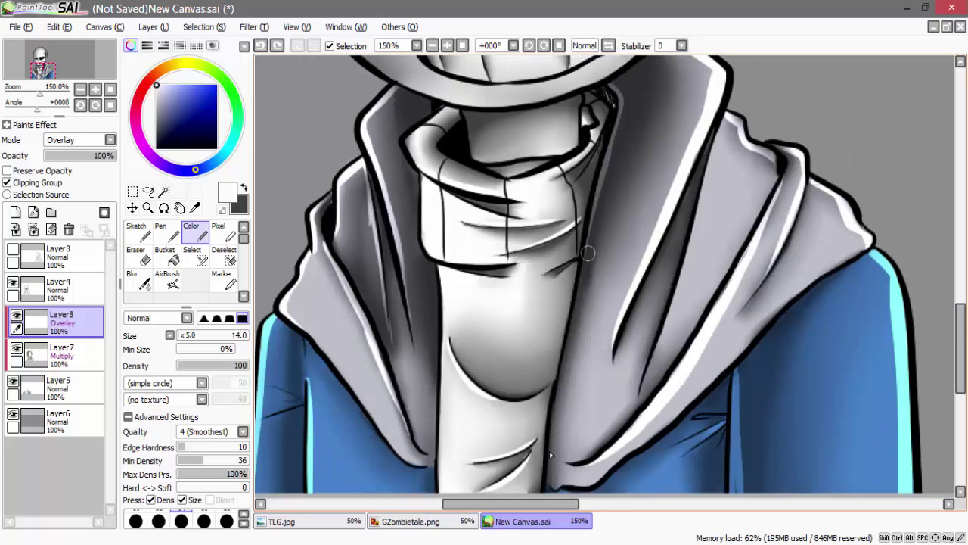
pyautogui.scroll(-2, 962, 381)
pyautogui.moveTo(299, 228); pyautogui.dragTo(421, 364)
pyautogui.hotkey('ctrl', 'z')
pyautogui.scroll(-2, 681, 344)
pyautogui.scroll(2, 756, 300)
# Soften the highlights on the hood's left collar edge and the right collar flap with the Blur tool
pyautogui.click(139, 279)
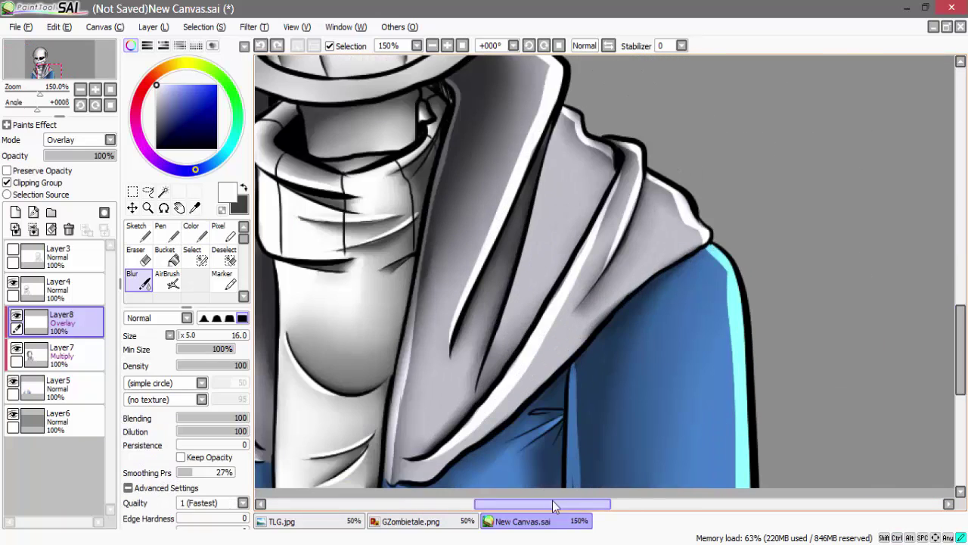
pyautogui.moveTo(552, 500); pyautogui.dragTo(510, 500)
pyautogui.moveTo(435, 122)
pyautogui.mouseDown()
pyautogui.moveTo(394, 227)
pyautogui.moveTo(420, 356)
pyautogui.moveTo(454, 446)
pyautogui.moveTo(366, 241)
pyautogui.mouseUp()
pyautogui.moveTo(685, 291)
pyautogui.mouseDown()
pyautogui.moveTo(739, 119)
pyautogui.moveTo(696, 258)
pyautogui.moveTo(755, 144)
pyautogui.mouseUp()
# Enlarge the Blur tool to size 30 and soften the highlights on the hood's outer right folds
pyautogui.press('Up')
pyautogui.press(']')
pyautogui.press(']')
pyautogui.press(']')
pyautogui.moveTo(715, 291)
pyautogui.mouseDown()
pyautogui.moveTo(737, 233)
pyautogui.moveTo(797, 251)
pyautogui.mouseUp()
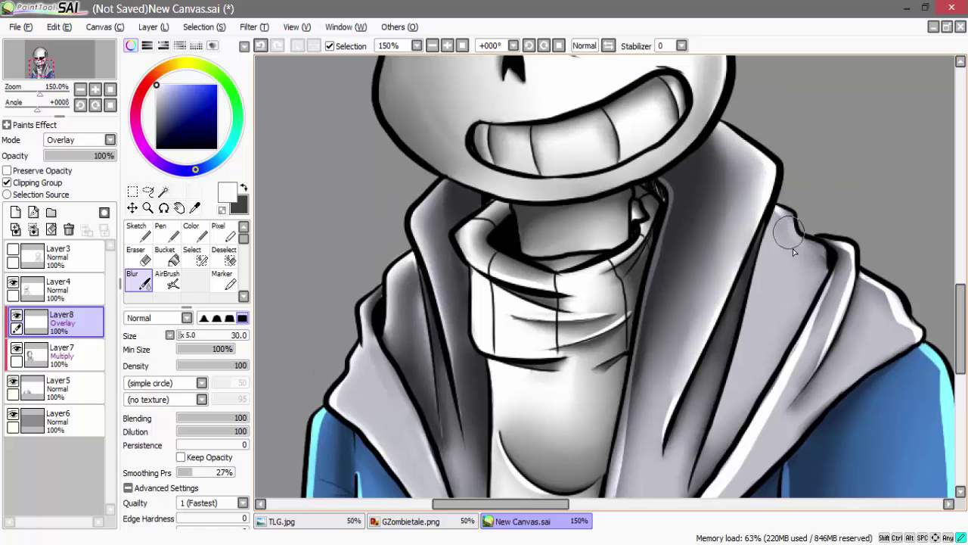
pyautogui.moveTo(843, 278)
pyautogui.mouseDown()
pyautogui.moveTo(756, 449)
pyautogui.moveTo(723, 488)
pyautogui.moveTo(911, 338)
pyautogui.mouseUp()
pyautogui.press('Down')
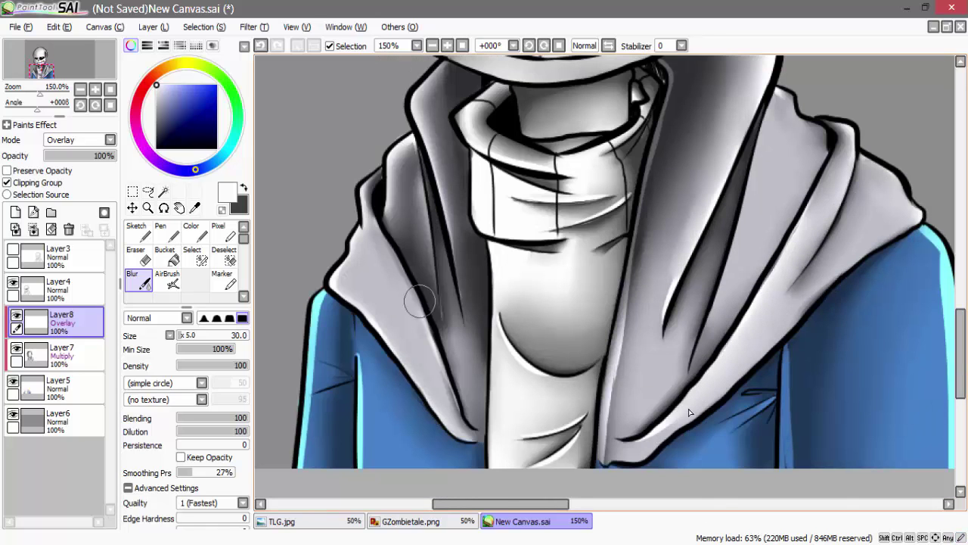
# Blur the highlights along the left sleeve's outer edge and inner seam into the blue jacket at size 30
pyautogui.moveTo(327, 304); pyautogui.dragTo(315, 452)
pyautogui.moveTo(357, 359); pyautogui.dragTo(363, 454)
pyautogui.click(357, 503)
pyautogui.scroll(-3, 344, 343)
pyautogui.scroll(4, 343, 342)
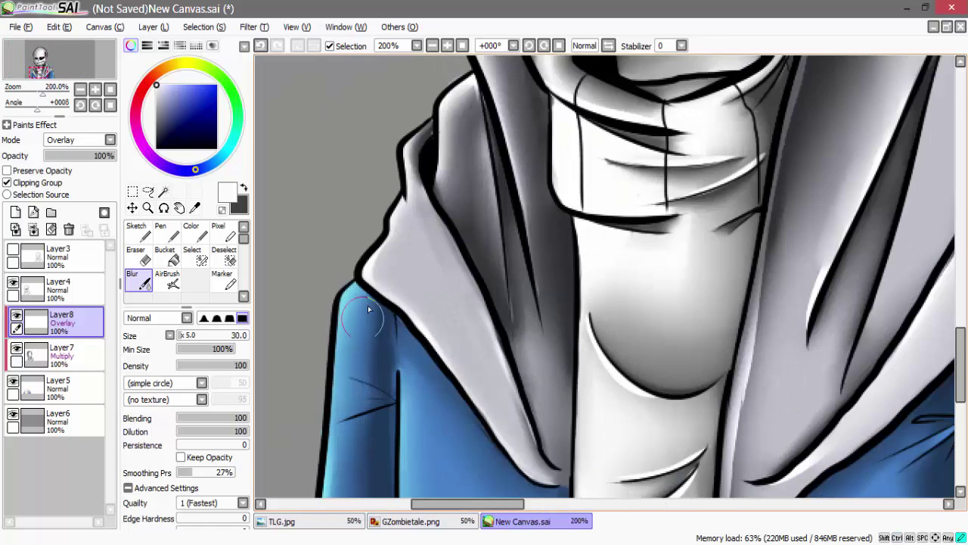
pyautogui.press('Down')
pyautogui.moveTo(363, 318); pyautogui.dragTo(347, 371)
# Soften the highlights on the hood's lower left edge and on the shirt's chest curve and lower creases
pyautogui.moveTo(450, 231); pyautogui.dragTo(392, 132)
pyautogui.moveTo(634, 242); pyautogui.dragTo(607, 217)
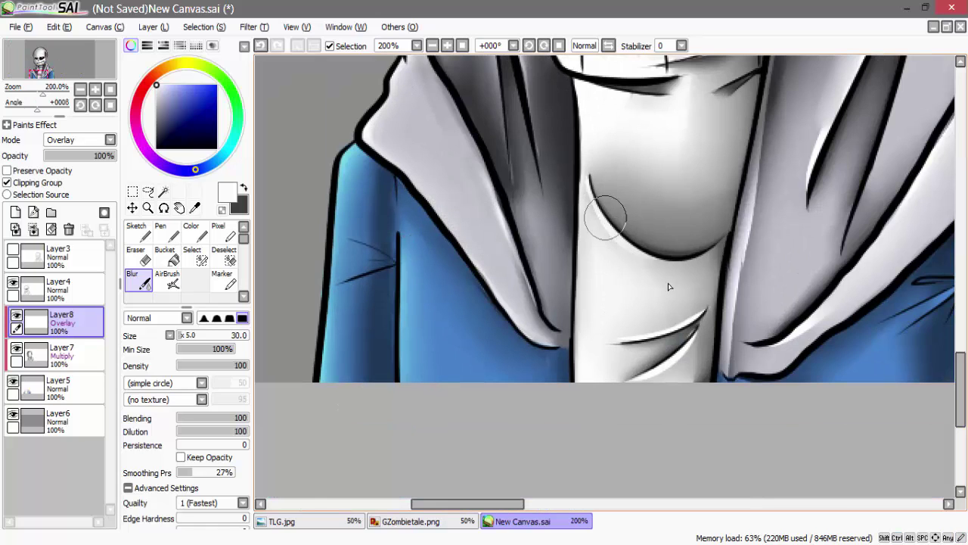
pyautogui.moveTo(644, 318); pyautogui.dragTo(697, 291)
pyautogui.moveTo(665, 366)
pyautogui.mouseDown()
pyautogui.moveTo(695, 358)
pyautogui.moveTo(758, 165)
pyautogui.mouseUp()
# Blur the highlights along the right sleeve's outer edge and inner seam into the blue jacket
pyautogui.press('Right')
pyautogui.moveTo(796, 127); pyautogui.dragTo(811, 362)
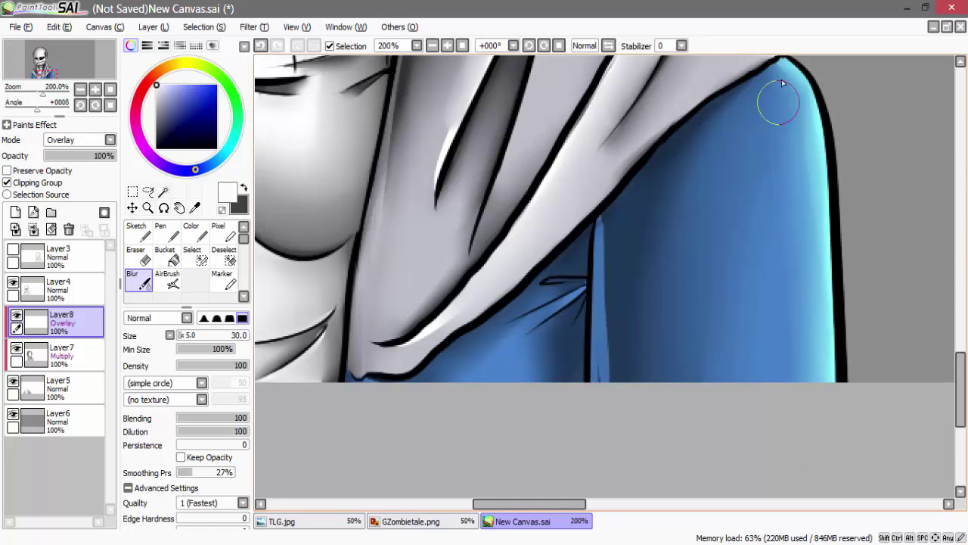
pyautogui.moveTo(785, 79); pyautogui.dragTo(825, 361)
pyautogui.moveTo(617, 265); pyautogui.dragTo(616, 380)
pyautogui.press('Up')
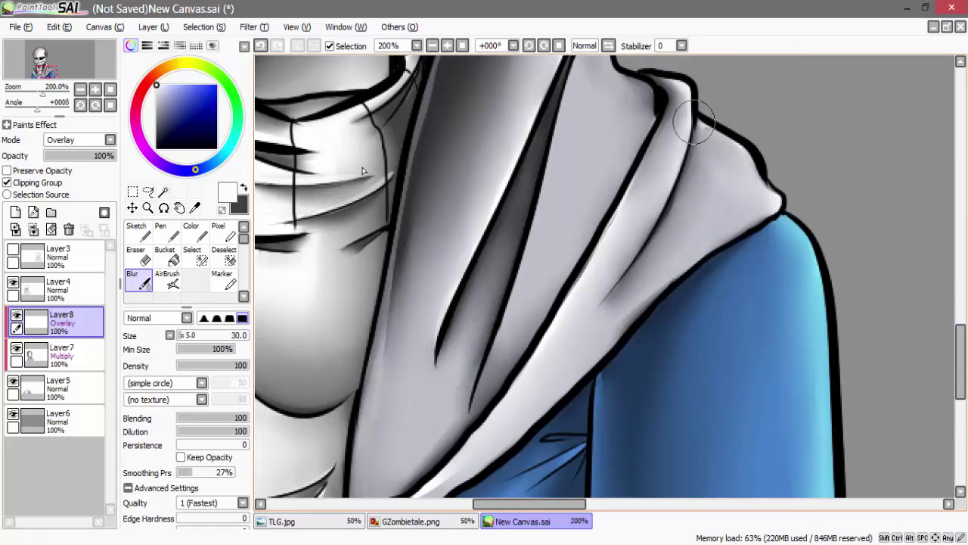
# Review the blended shading and highlights across the whole character and the empty canvas area beside it
pyautogui.scroll(3, 454, 197)
pyautogui.scroll(-1, 423, 341)
pyautogui.scroll(-2, 439, 325)
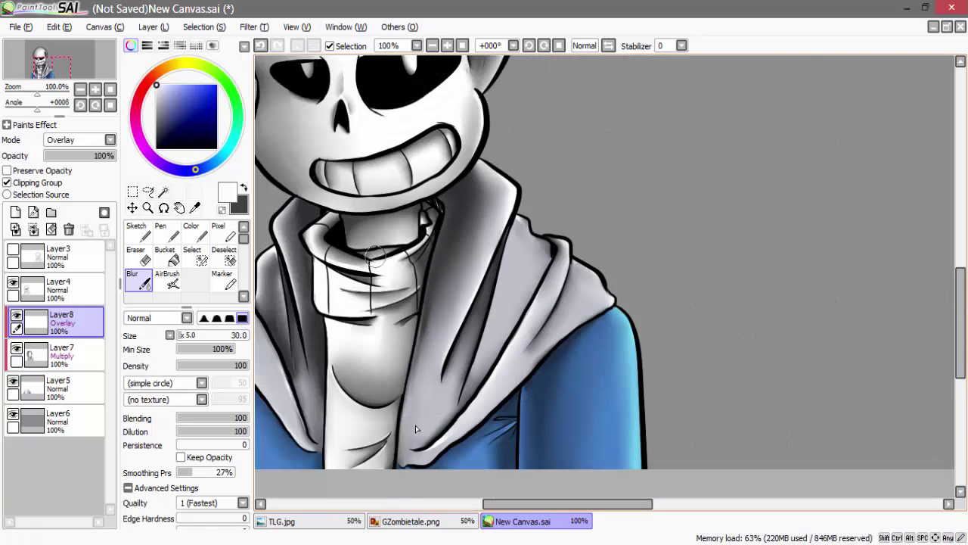
pyautogui.moveTo(549, 504); pyautogui.dragTo(525, 508)
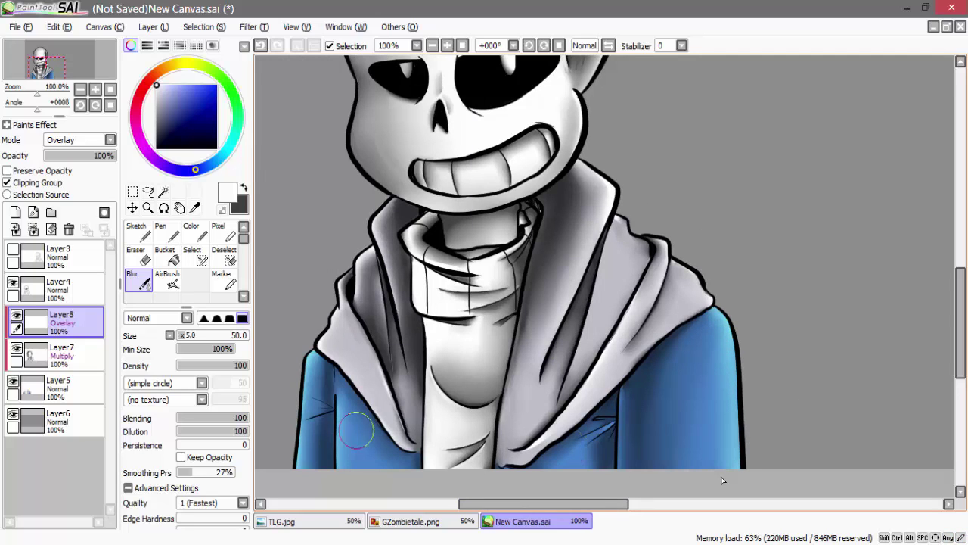
pyautogui.scroll(-3, 339, 476)
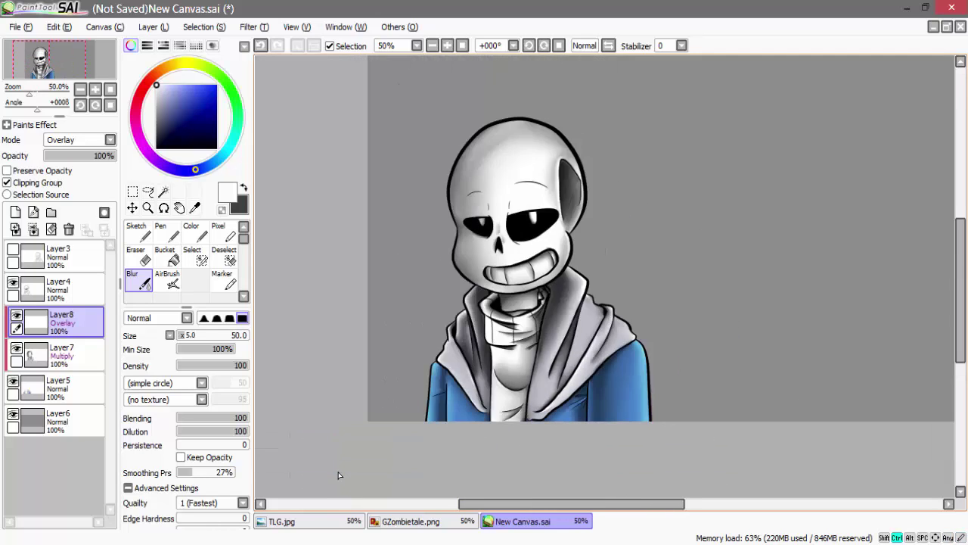
pyautogui.scroll(1, 339, 475)
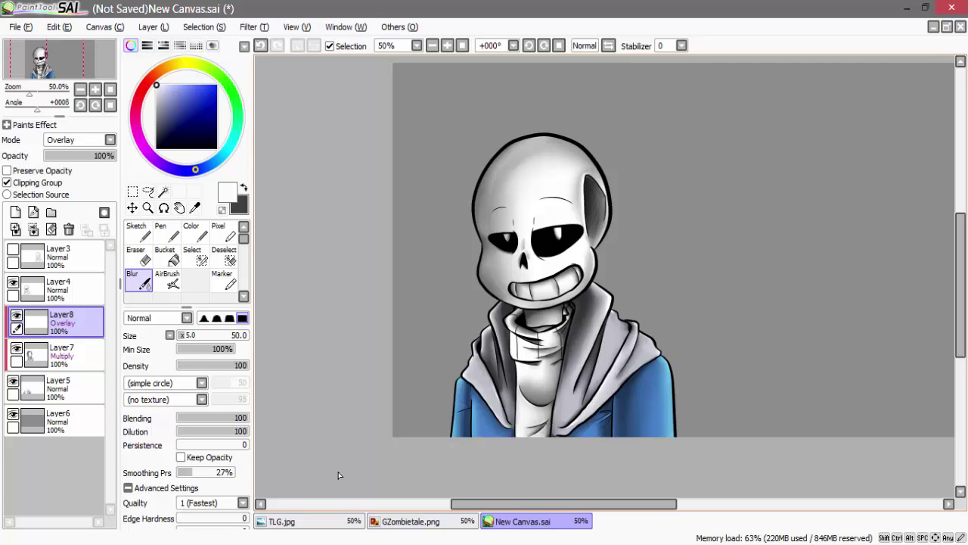
pyautogui.moveTo(463, 504); pyautogui.dragTo(534, 495)
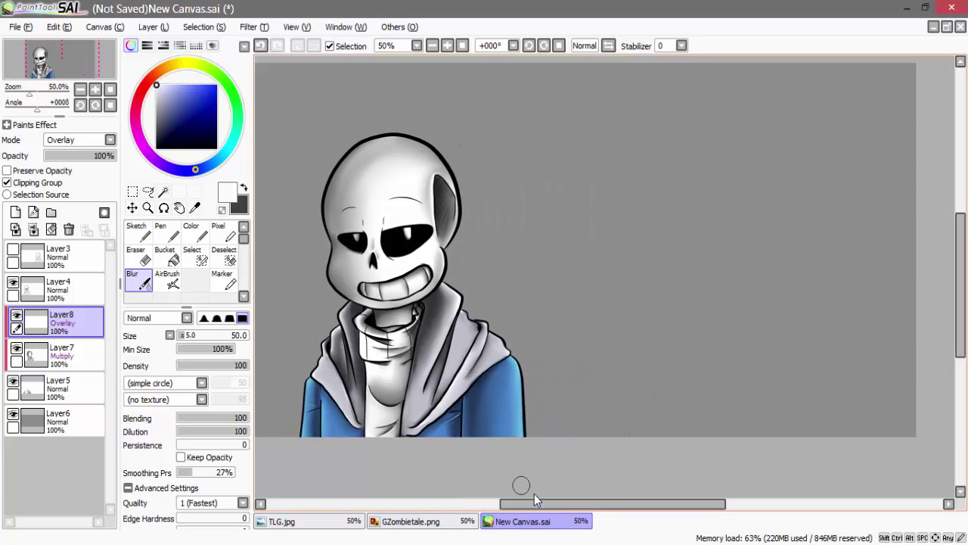
pyautogui.click(134, 193)
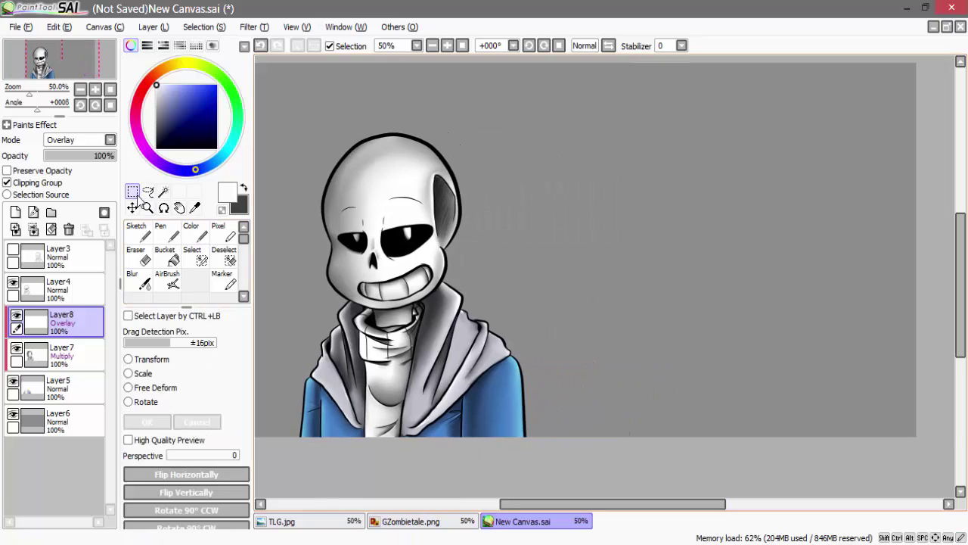
pyautogui.moveTo(604, 171); pyautogui.dragTo(894, 361)
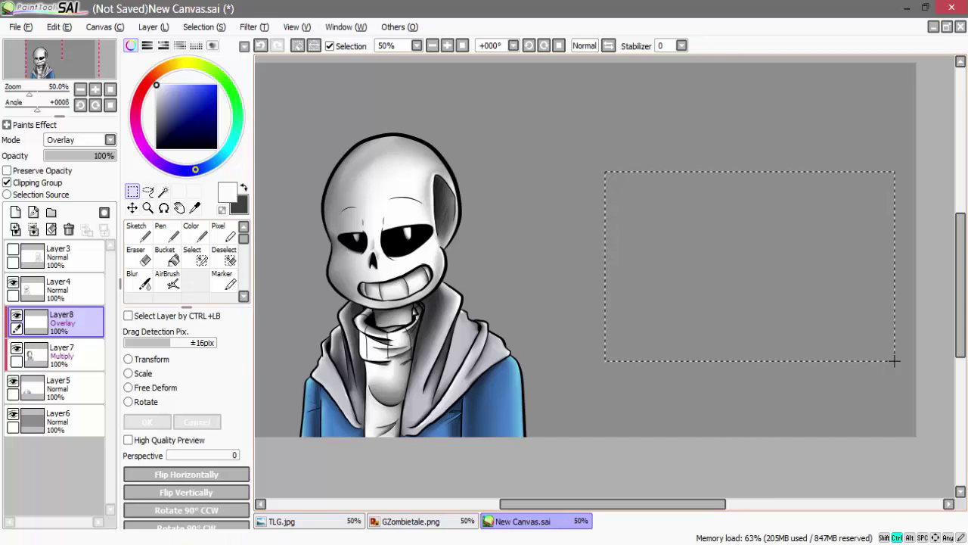
pyautogui.hotkey('ctrl', 'd')
pyautogui.press('-')
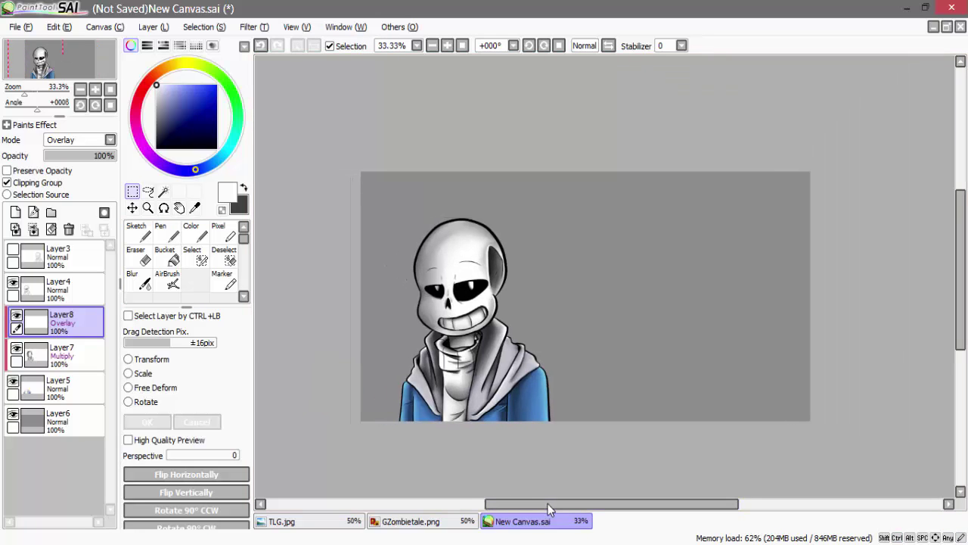
# View the TLG.jpg painting, and temporarily show the second character's line art on Layer3 of the New Canvas file
pyautogui.click(340, 528)
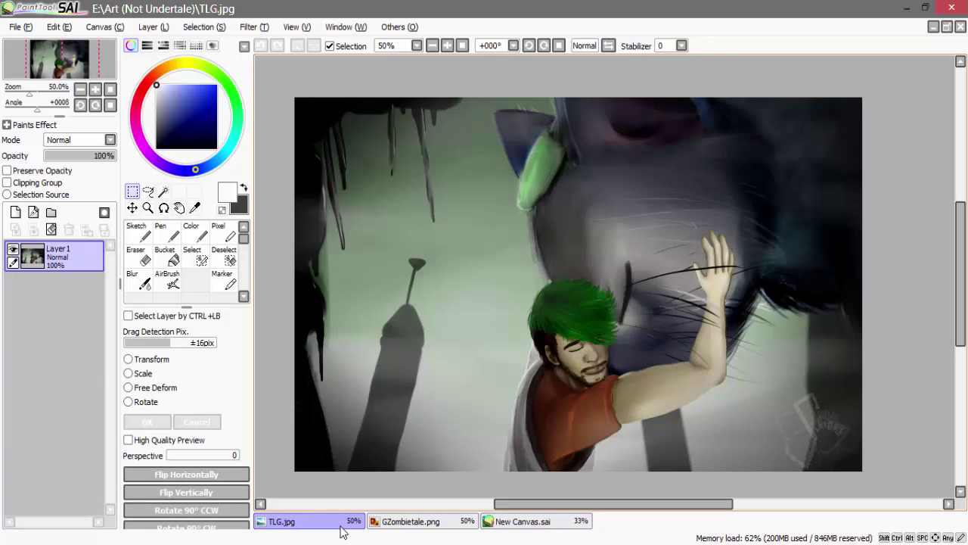
pyautogui.click(569, 528)
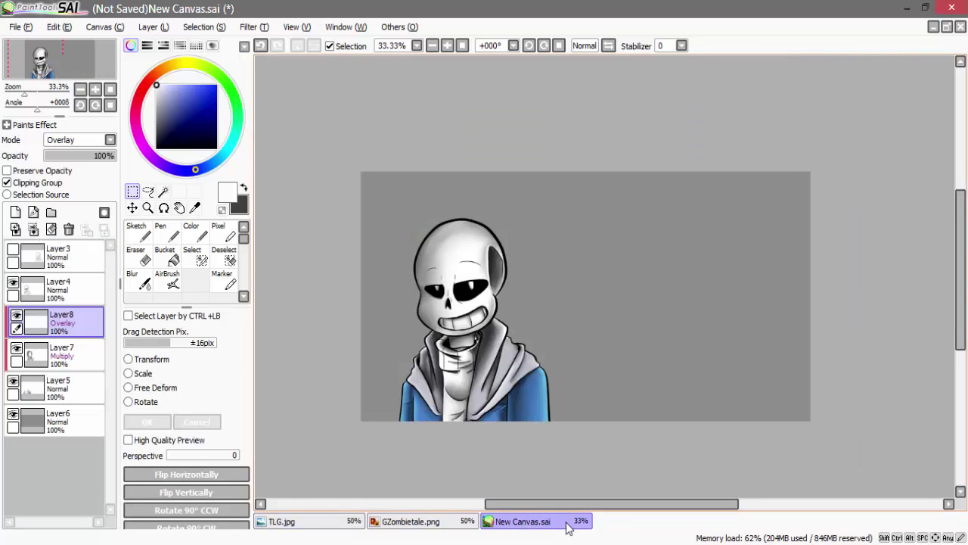
pyautogui.click(20, 256)
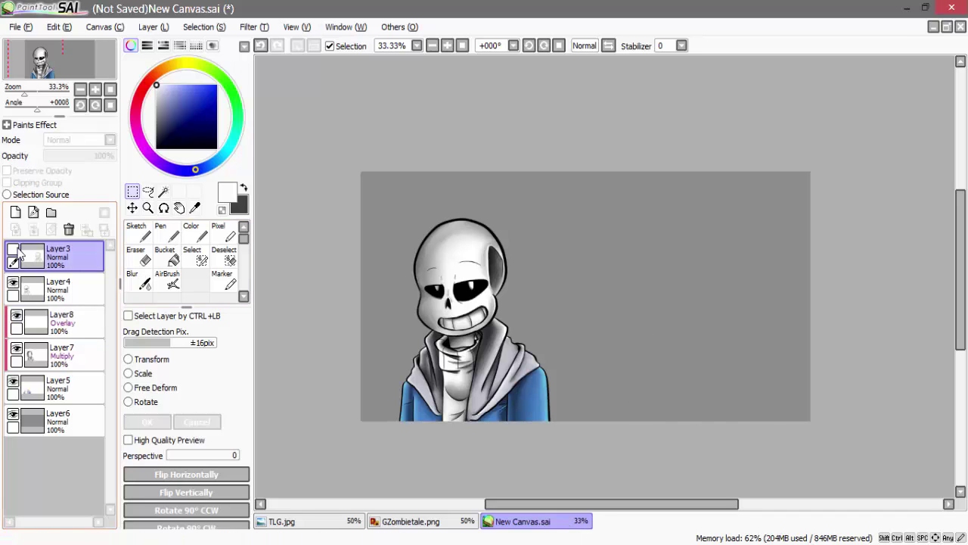
pyautogui.click(14, 250)
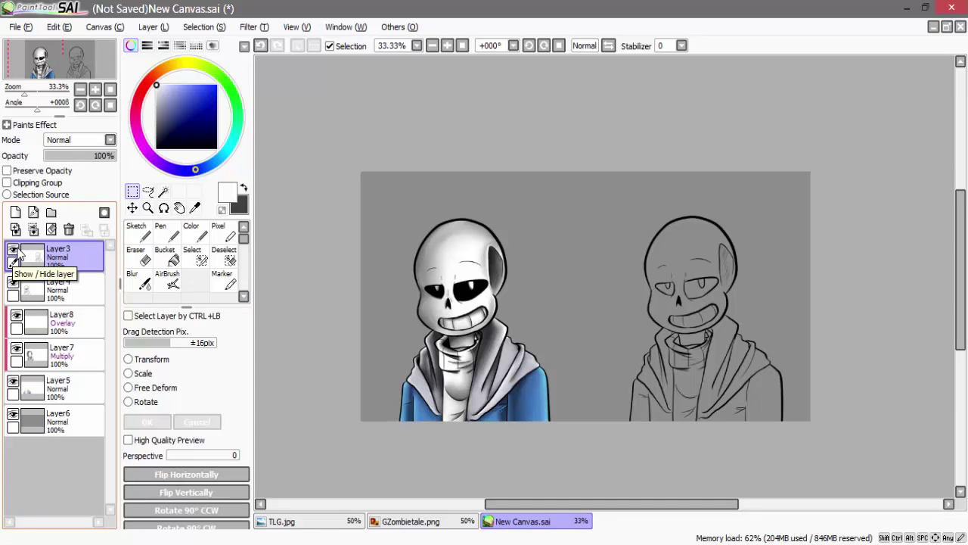
pyautogui.click(15, 251)
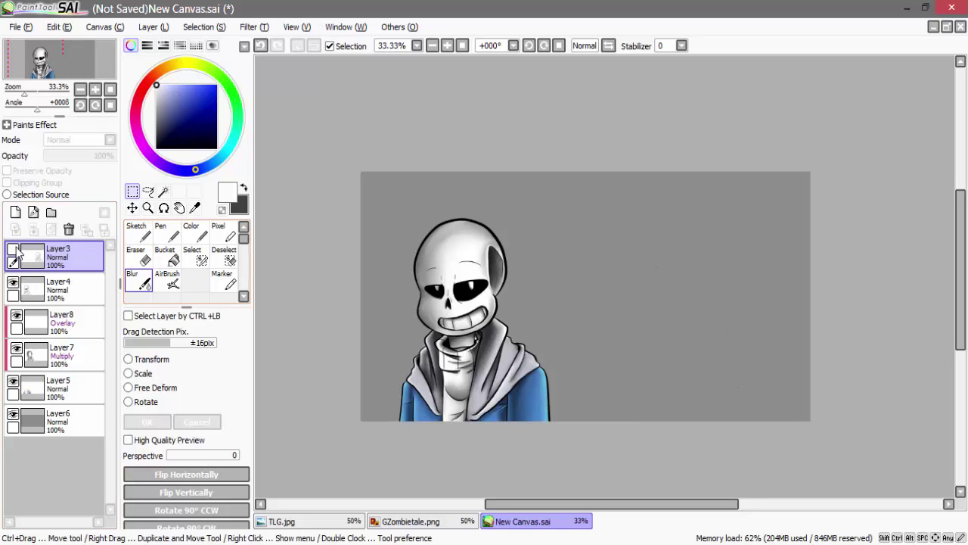